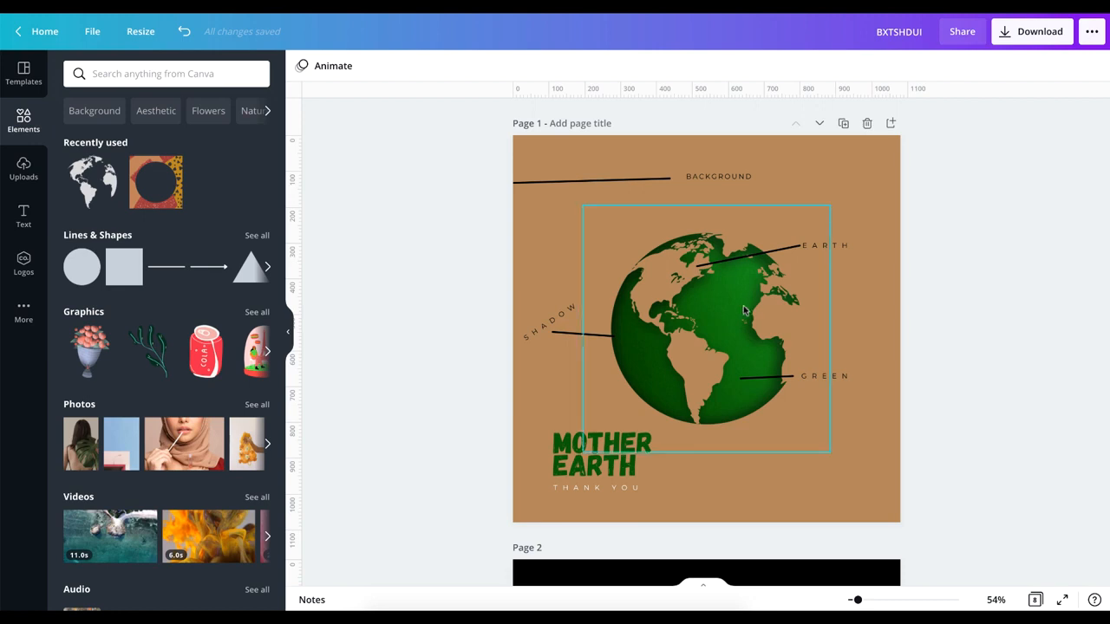
- Examine the finished Mother Earth design on page 1, including its labelled background, earth, shadow and green parts
scroll(743, 306, down, 2)
scroll(744, 305, up, 1)
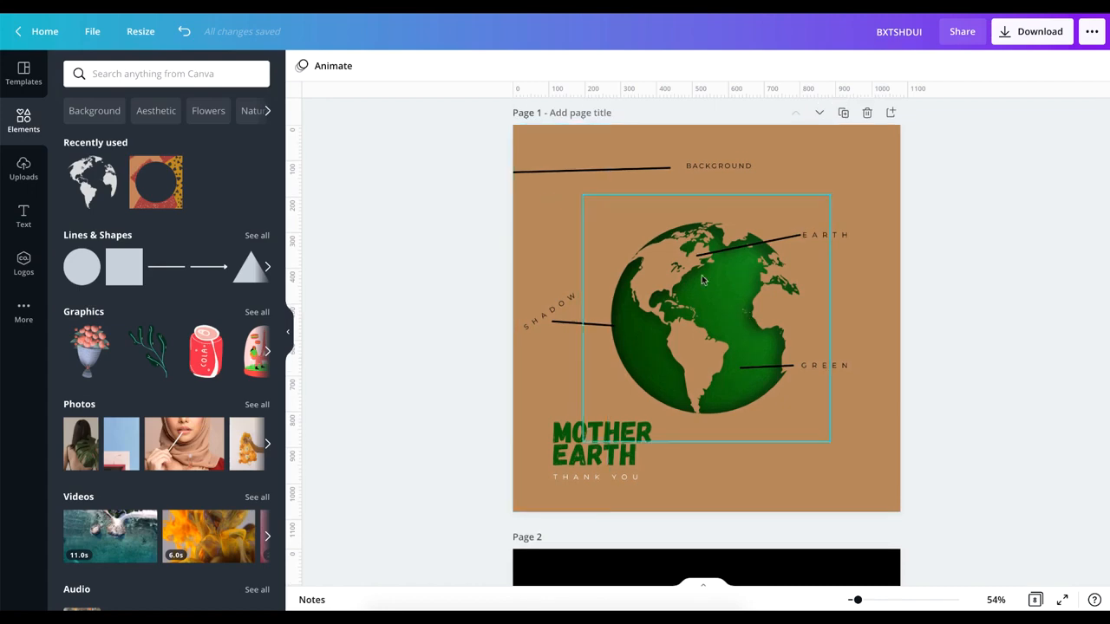
scroll(703, 279, up, 3)
scroll(702, 280, down, 5)
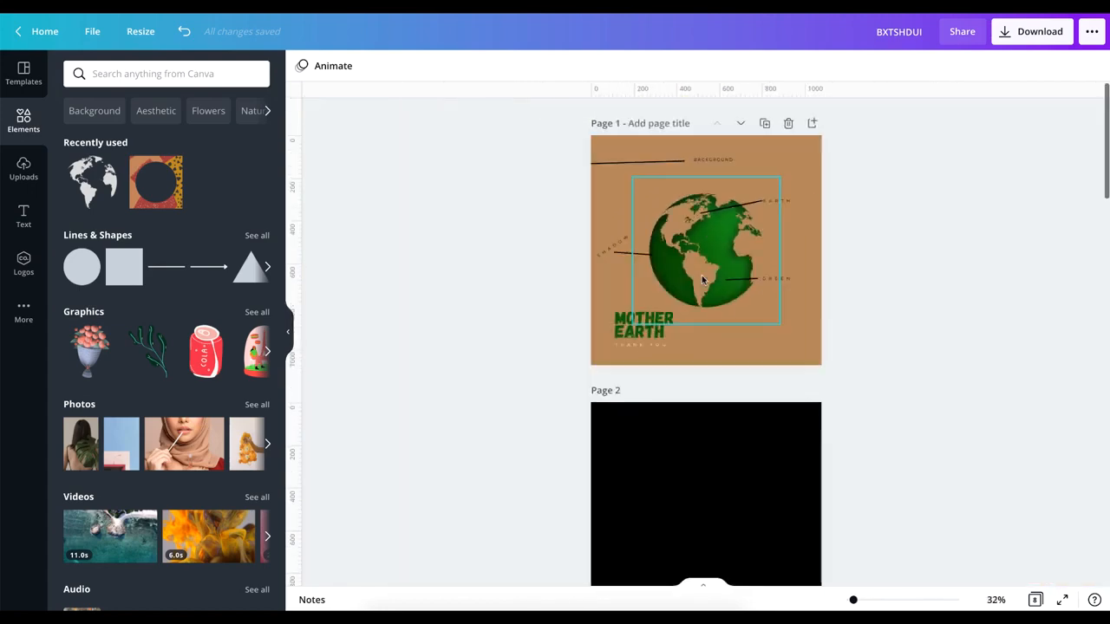
scroll(702, 279, up, 4)
scroll(702, 279, down, 2)
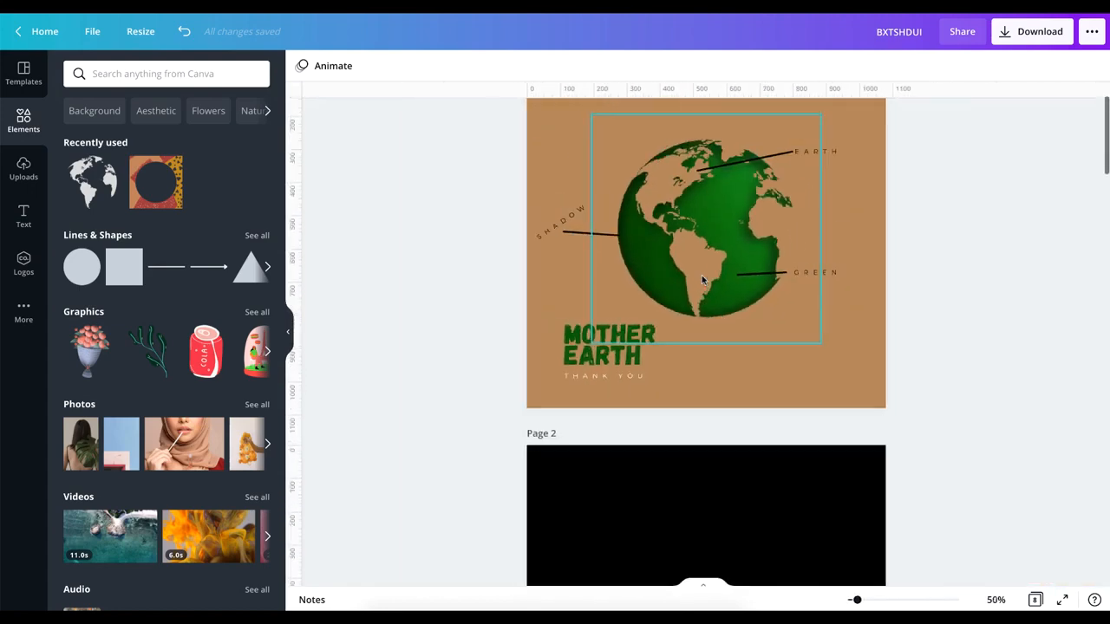
scroll(702, 280, down, 1)
scroll(702, 279, up, 3)
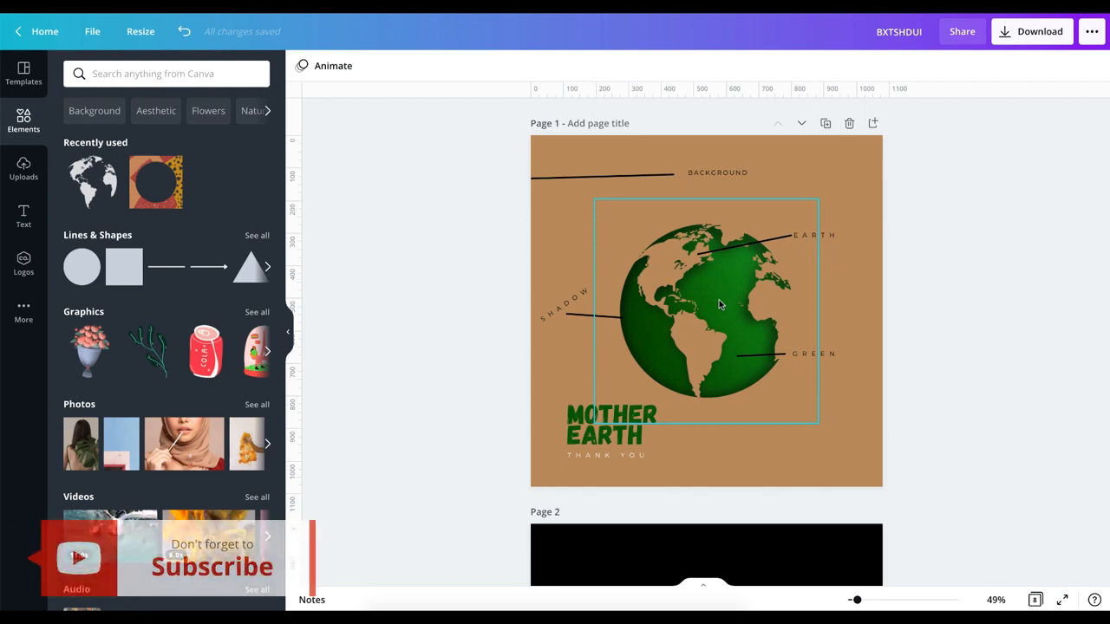
scroll(719, 301, down, 2)
scroll(719, 302, up, 3)
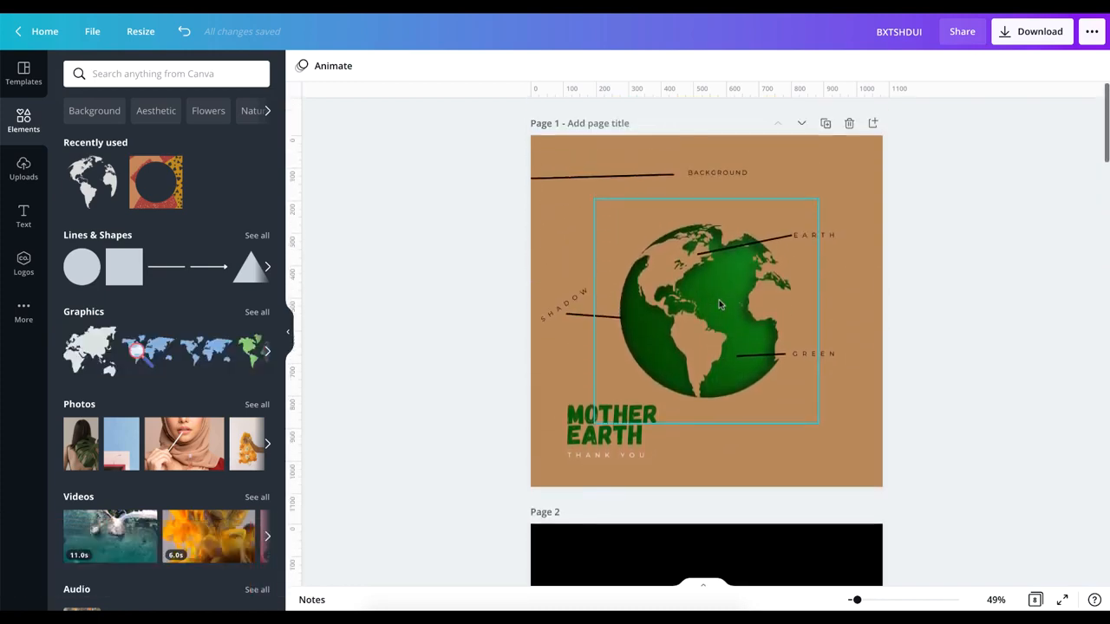
- Add a new blank page directly after the Mother Earth page
click(872, 123)
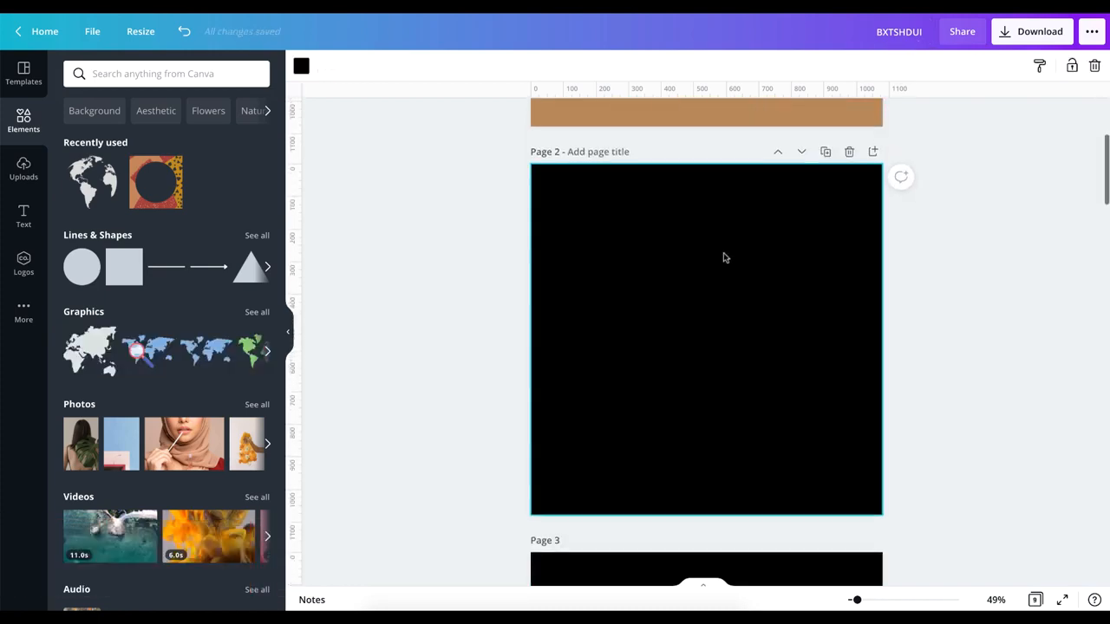
scroll(723, 252, up, 4)
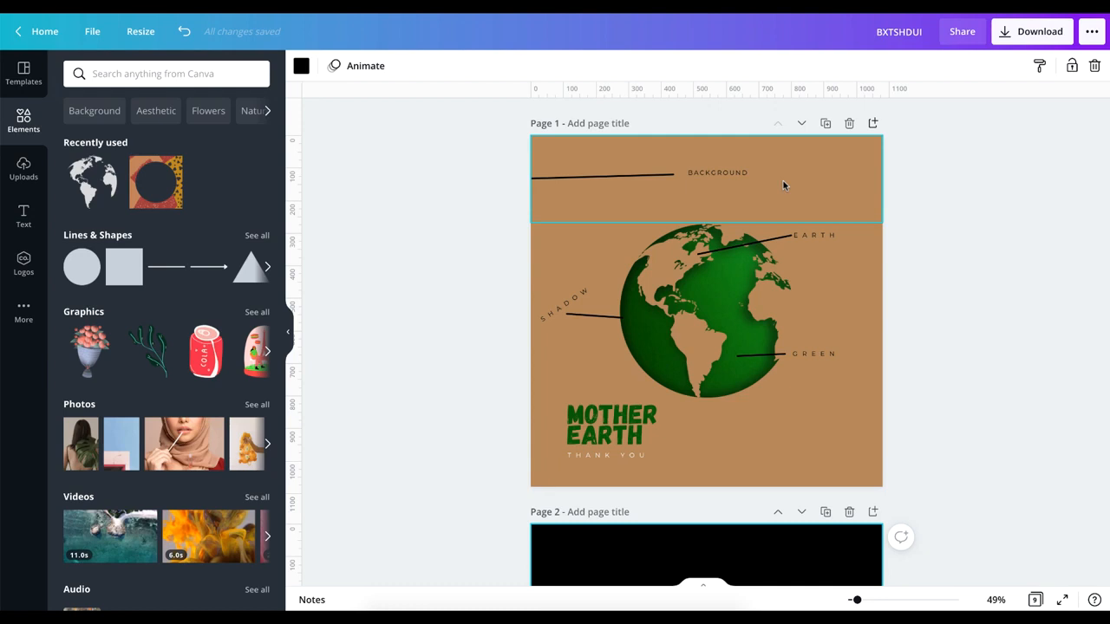
scroll(734, 319, down, 1)
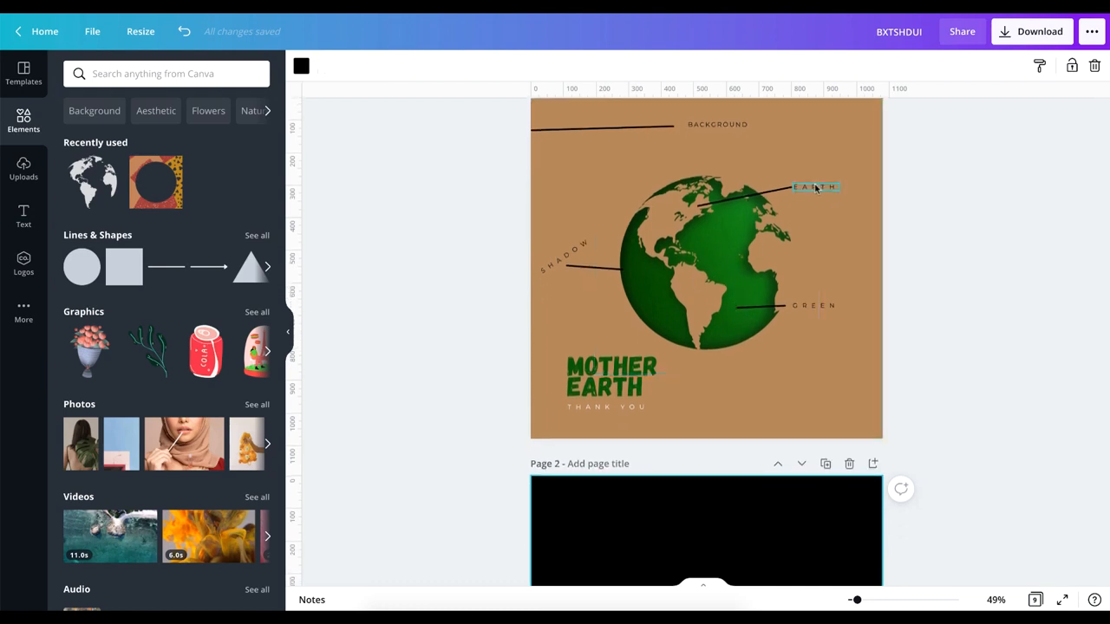
scroll(634, 440, down, 4)
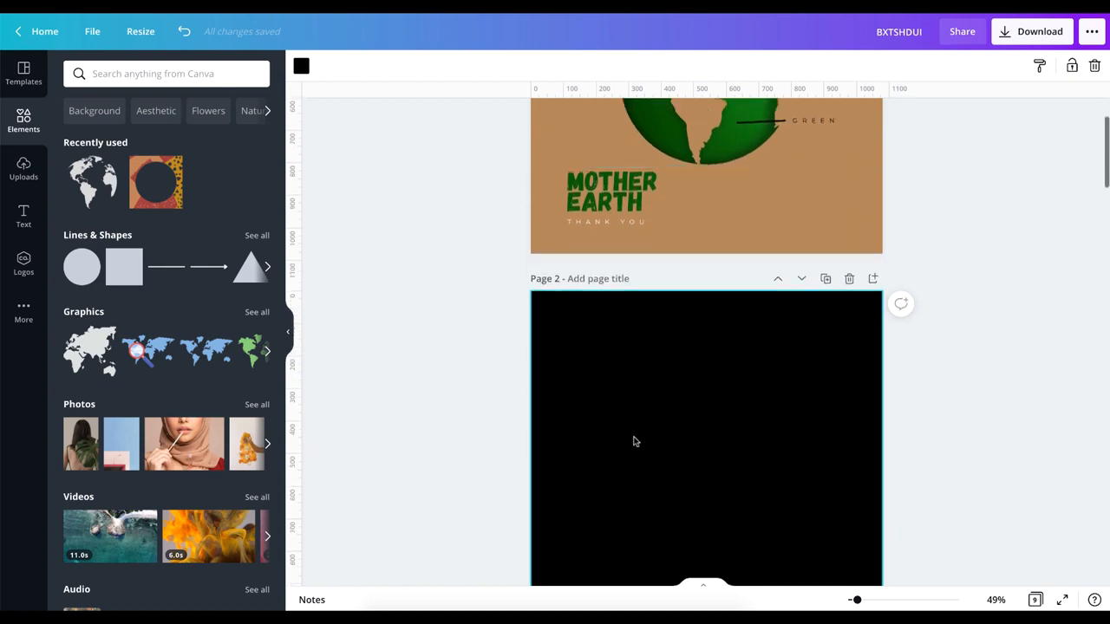
scroll(634, 441, up, 4)
scroll(634, 435, down, 5)
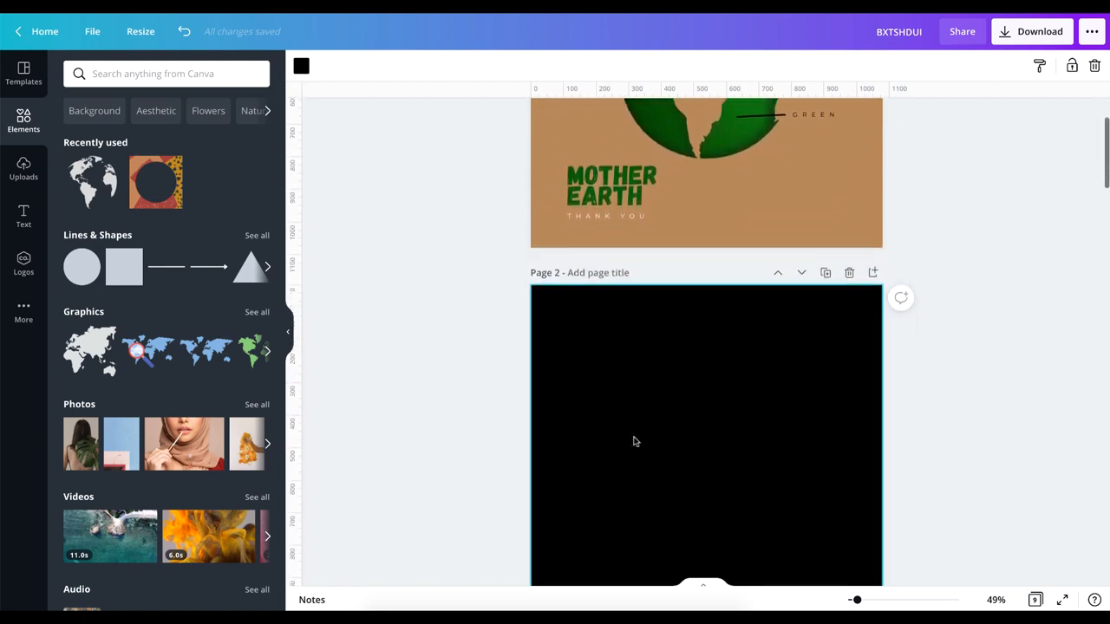
- Search the elements for "earth" graphics and add the light grey continents globe to page 2
click(132, 75)
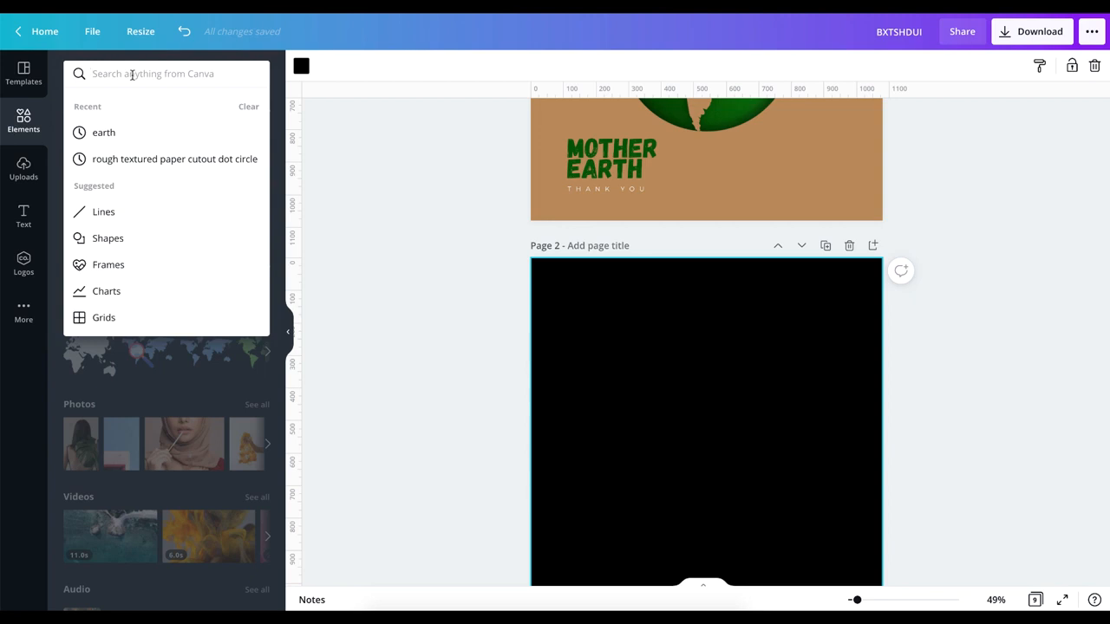
text(earth)
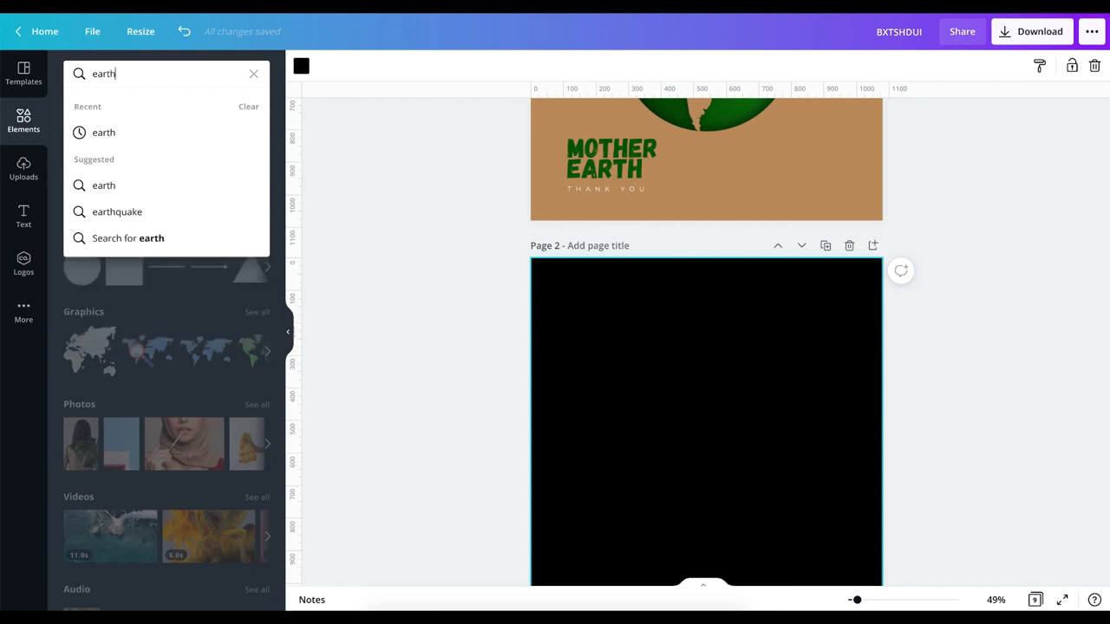
key(Return)
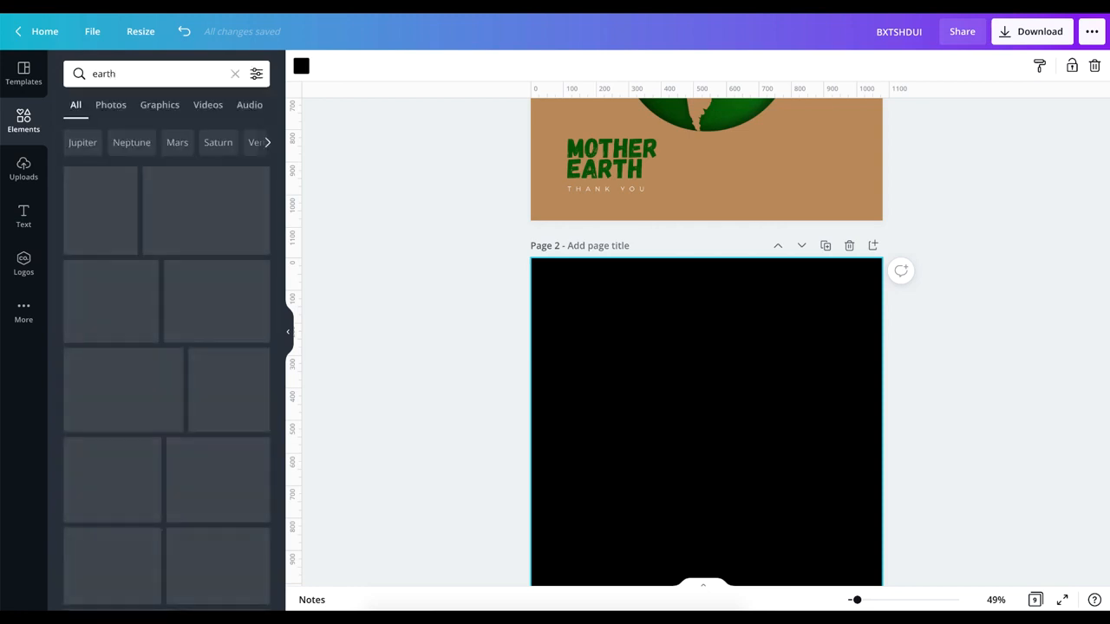
click(154, 108)
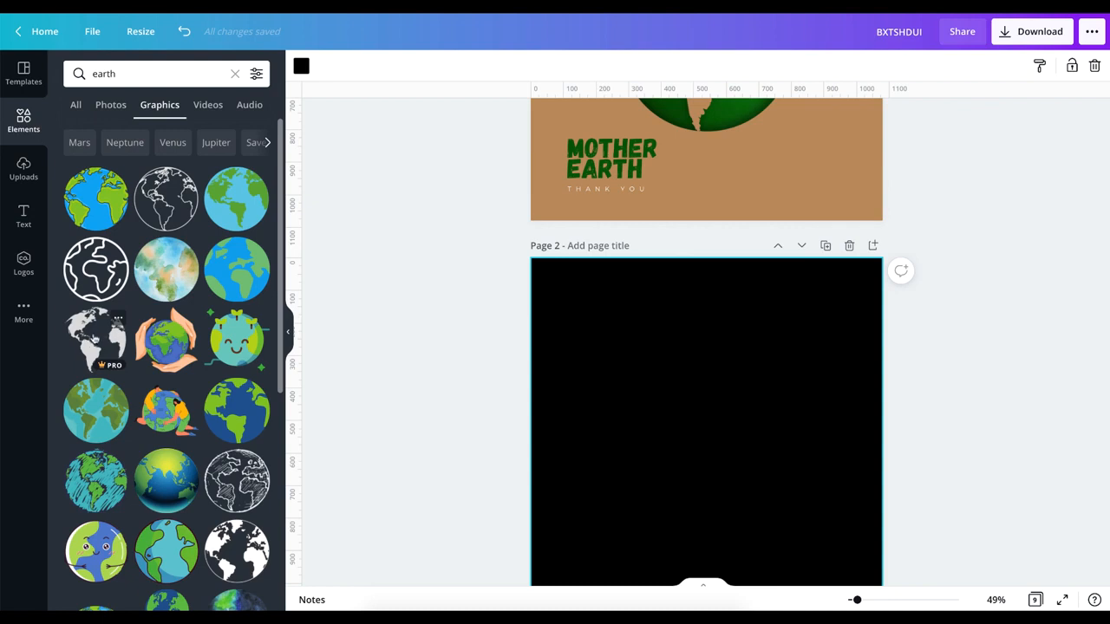
click(96, 339)
scroll(625, 401, down, 1)
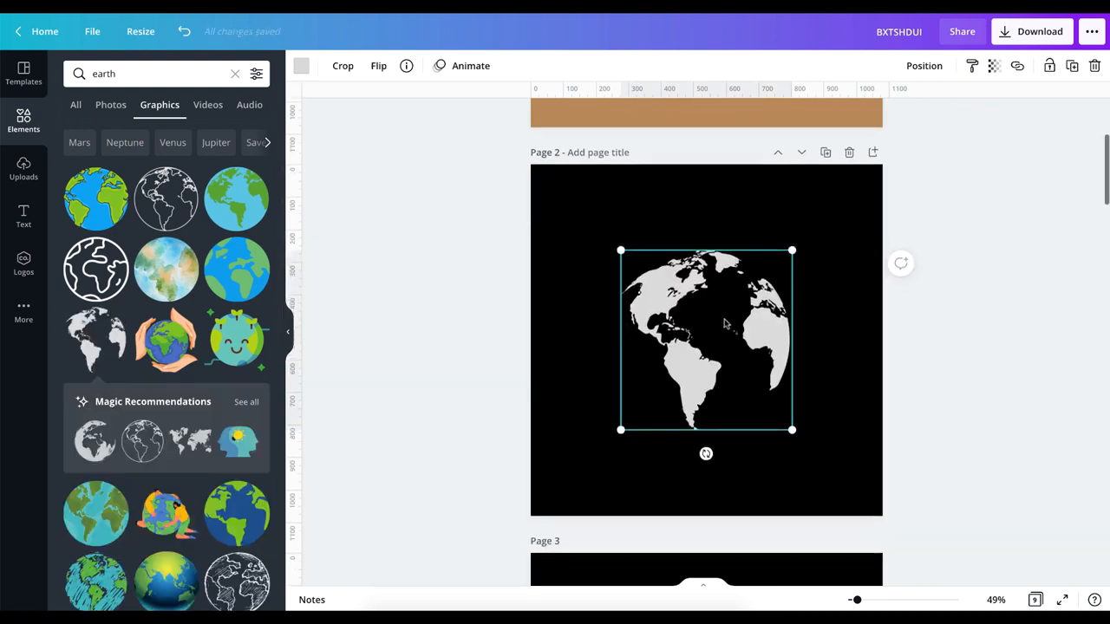
- Shrink the earth graphic to about 410 px wide and recolour it white
drag(792, 252, 773, 271)
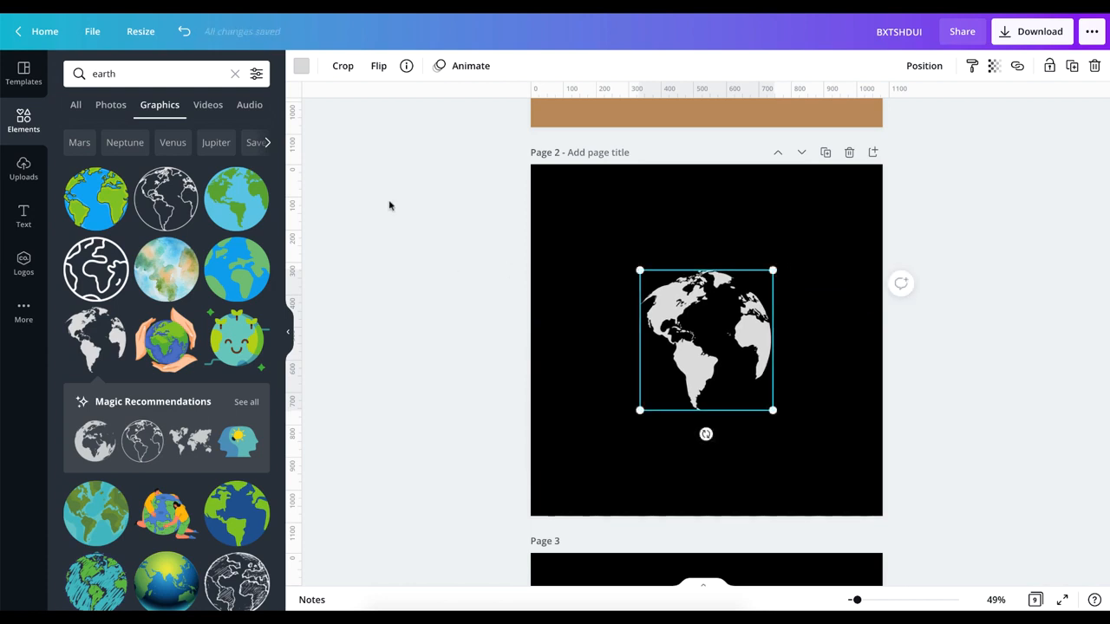
click(301, 67)
click(86, 173)
click(401, 275)
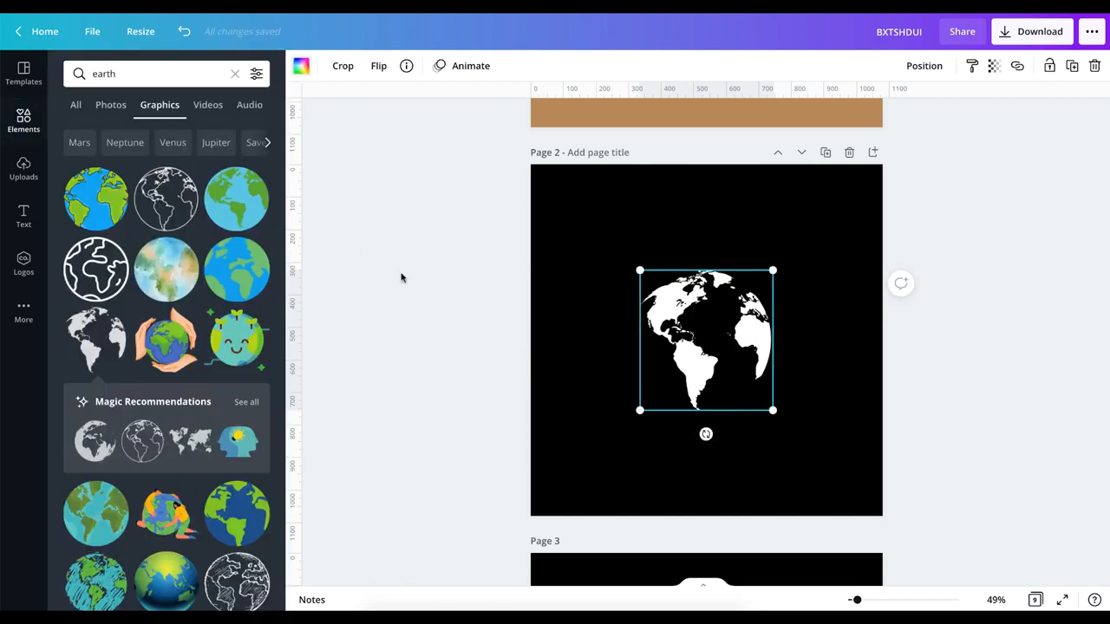
- Move the white earth graphic to the right side of page 2, keeping it vertically centred
drag(667, 352, 752, 354)
scroll(752, 354, up, 4)
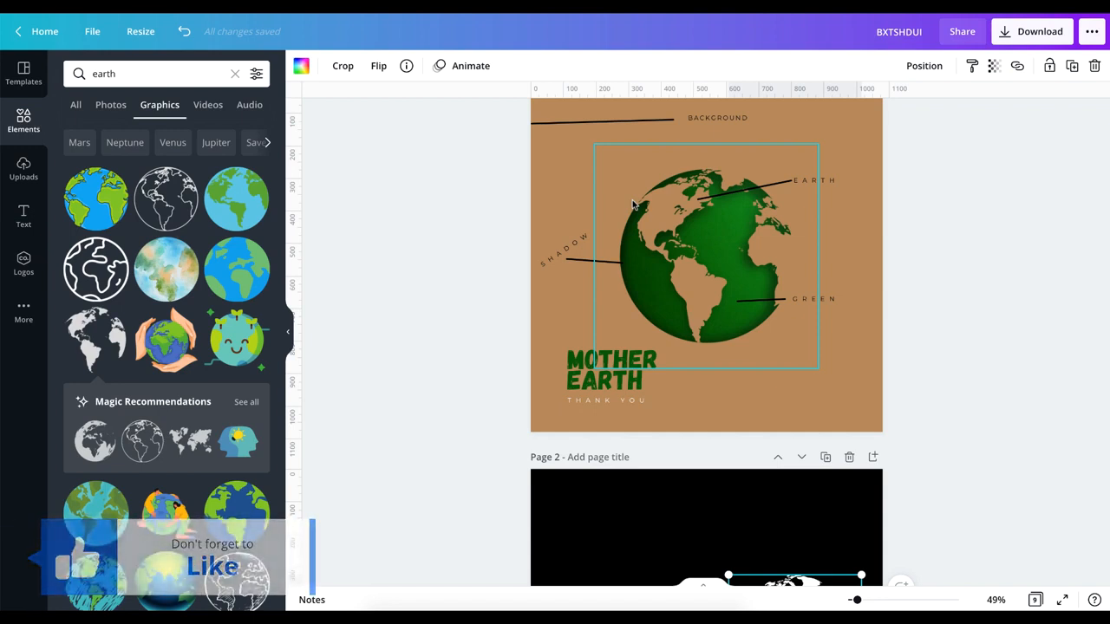
scroll(632, 205, down, 5)
scroll(633, 205, up, 1)
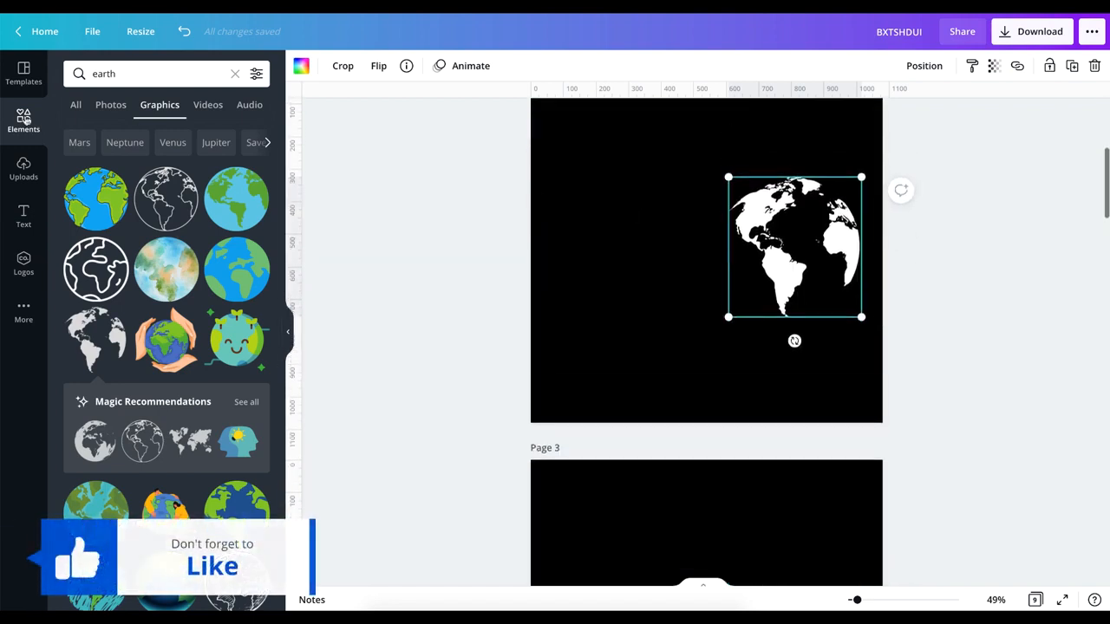
- Add a square shape on page 2 to the left of the earth graphic and recolour it white
click(235, 74)
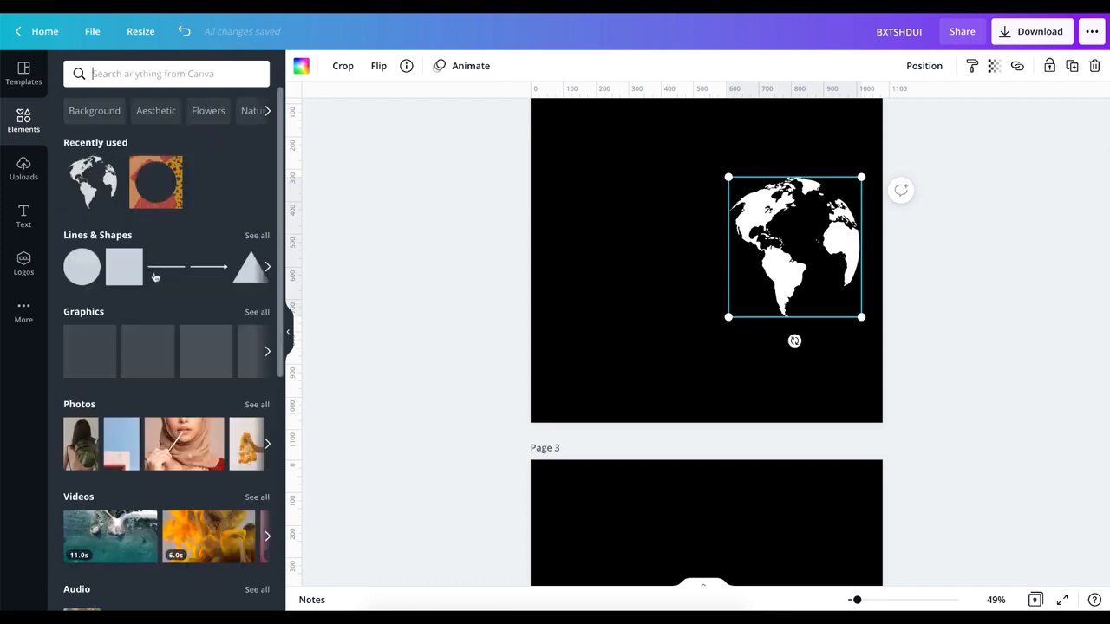
click(124, 266)
drag(743, 231, 654, 228)
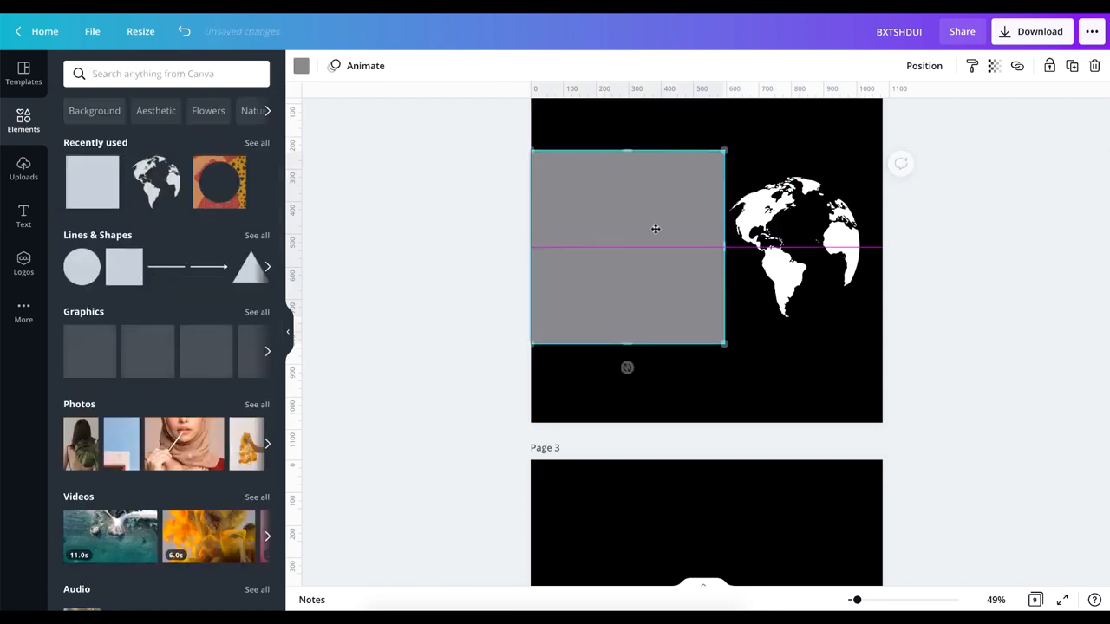
click(301, 66)
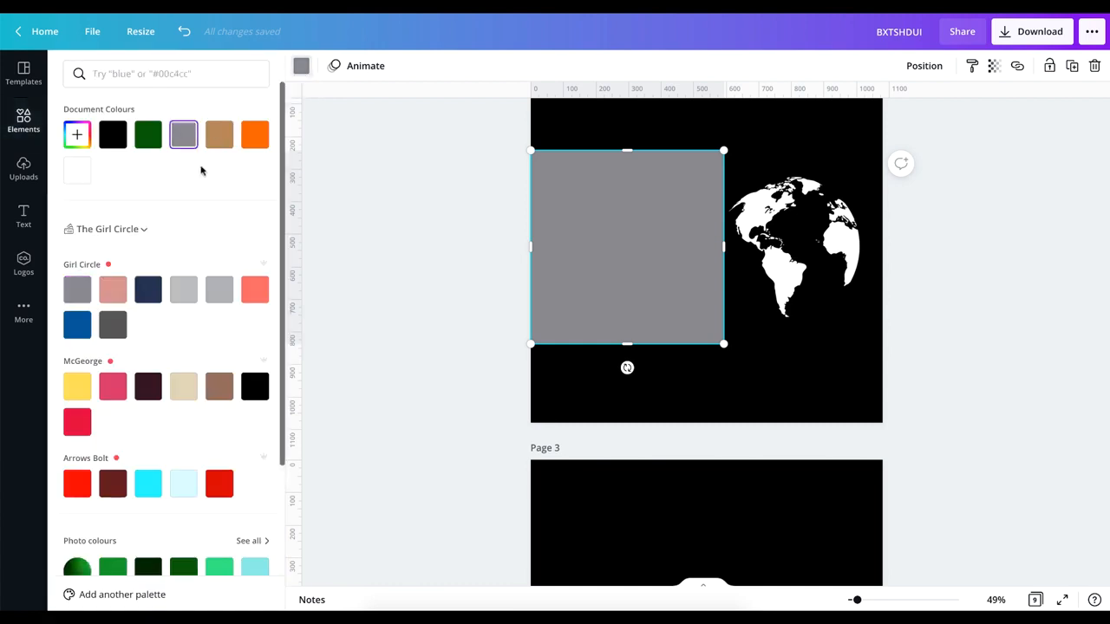
click(77, 134)
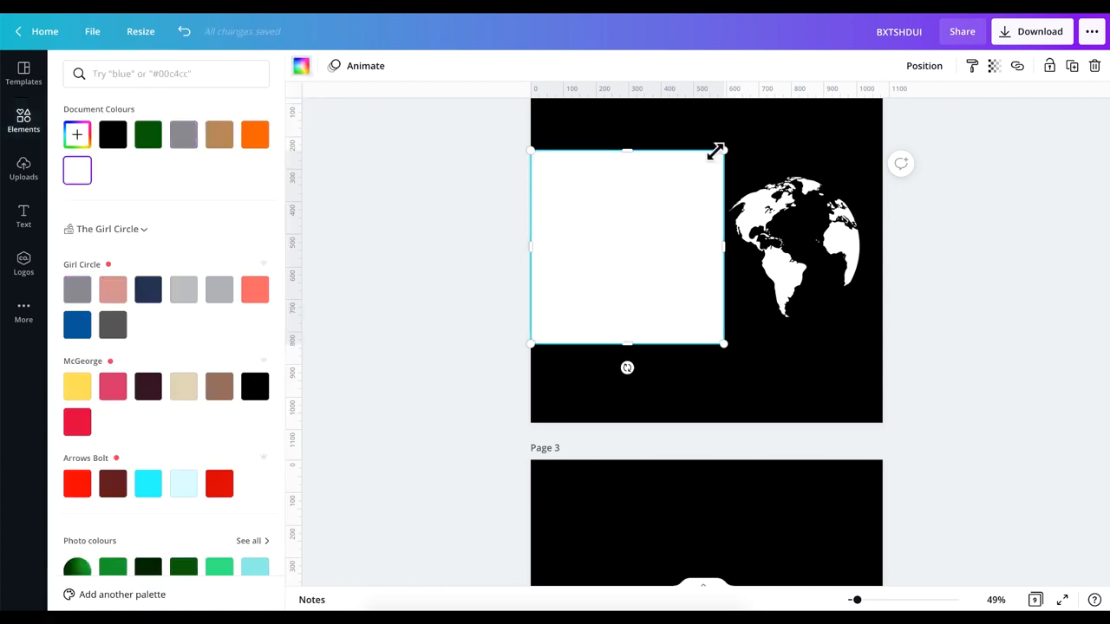
- Shrink the white square to about 360 px wide and place it so it overlaps the earth graphic's left edge
drag(723, 151, 697, 208)
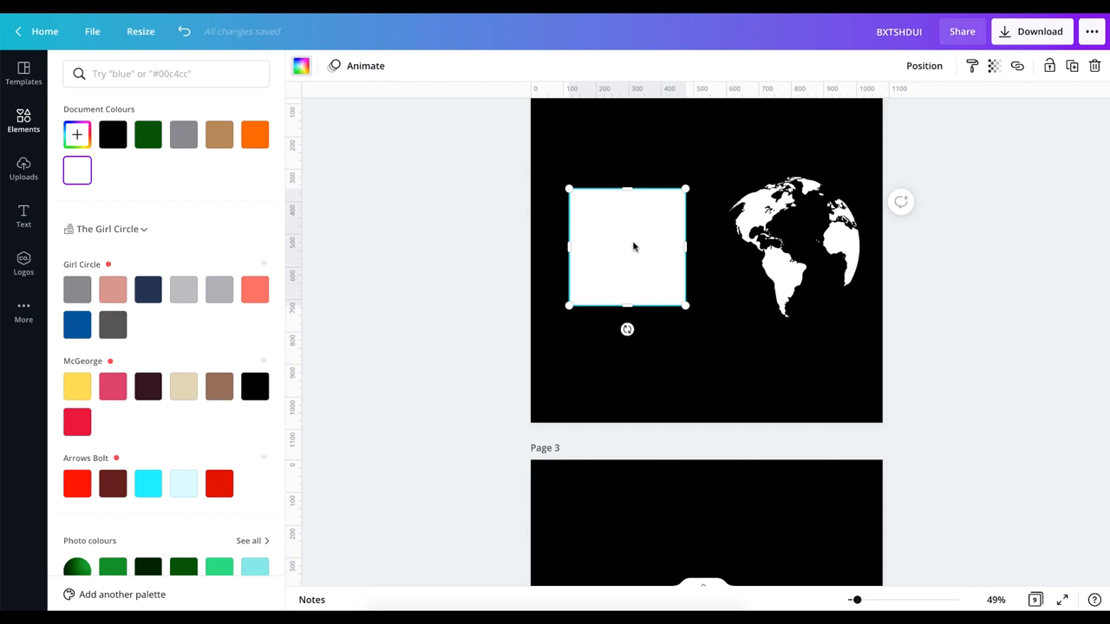
drag(633, 246, 695, 247)
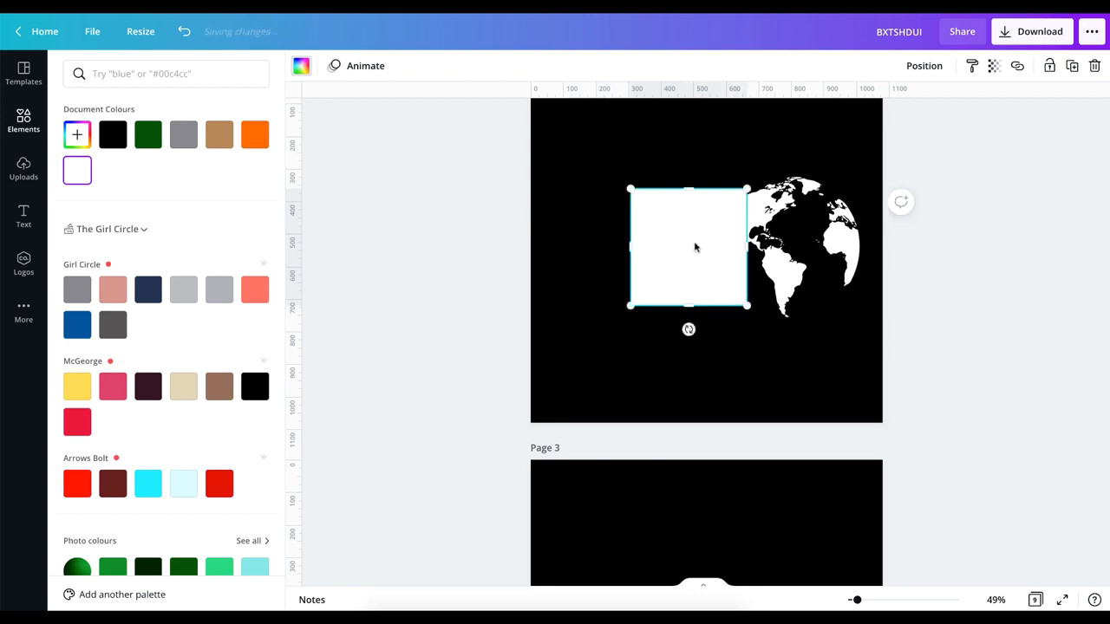
click(969, 250)
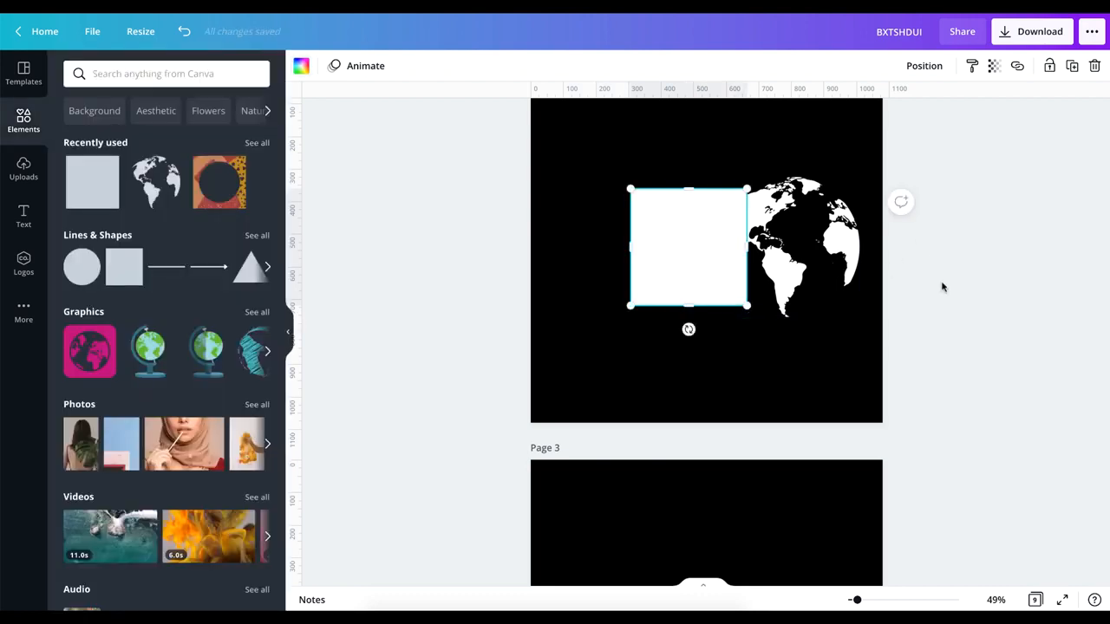
click(943, 287)
drag(694, 223, 695, 231)
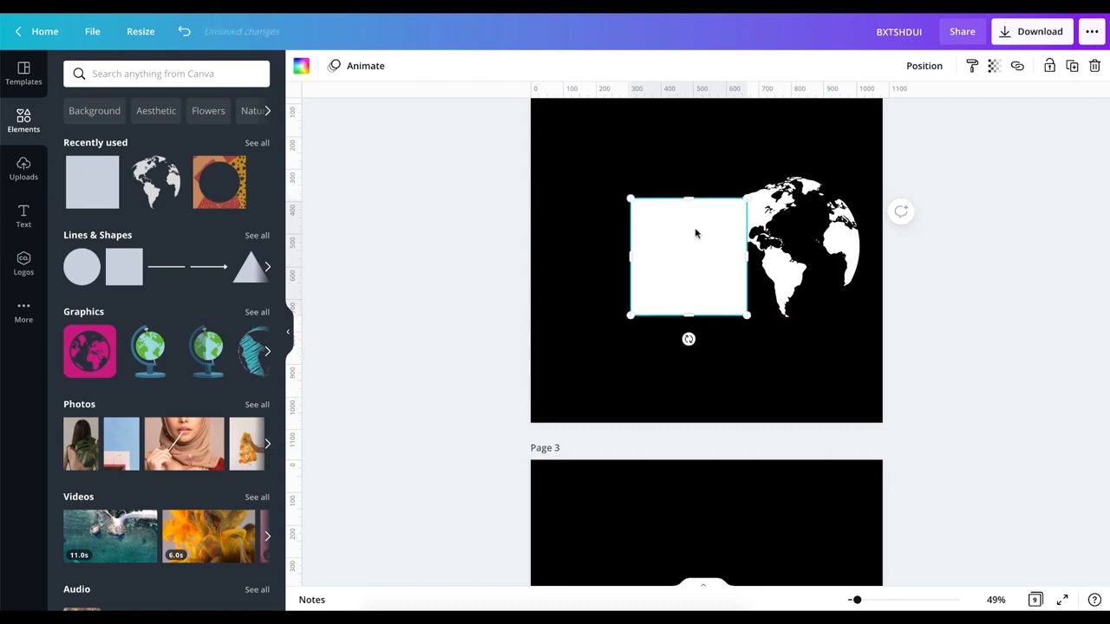
click(981, 300)
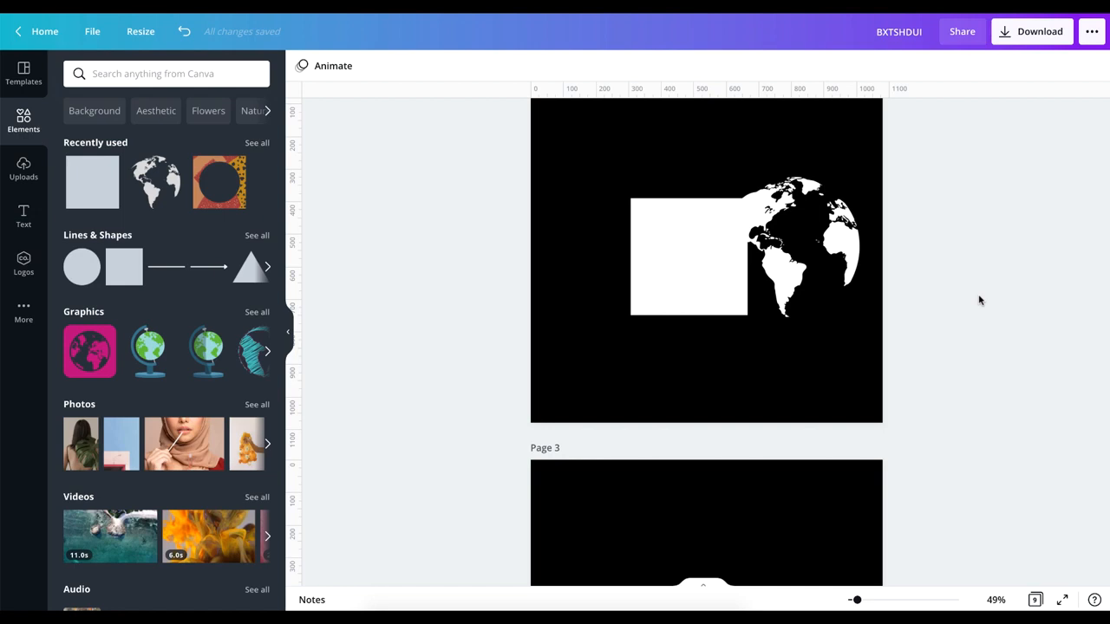
- Move the white square away from the earth graphic and delete it
click(665, 241)
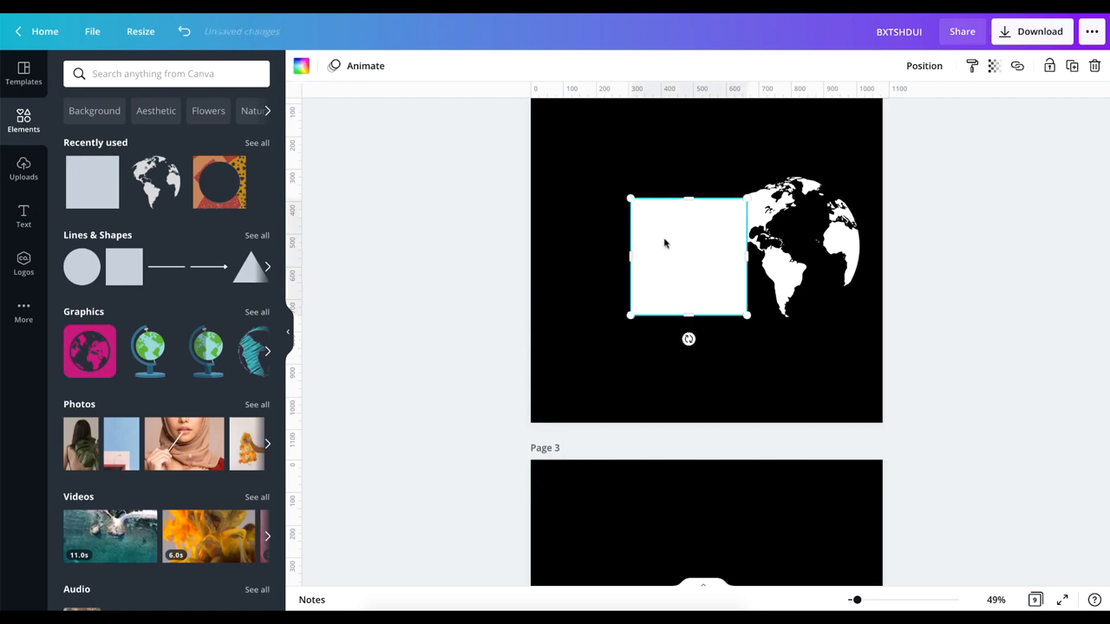
drag(665, 241, 607, 251)
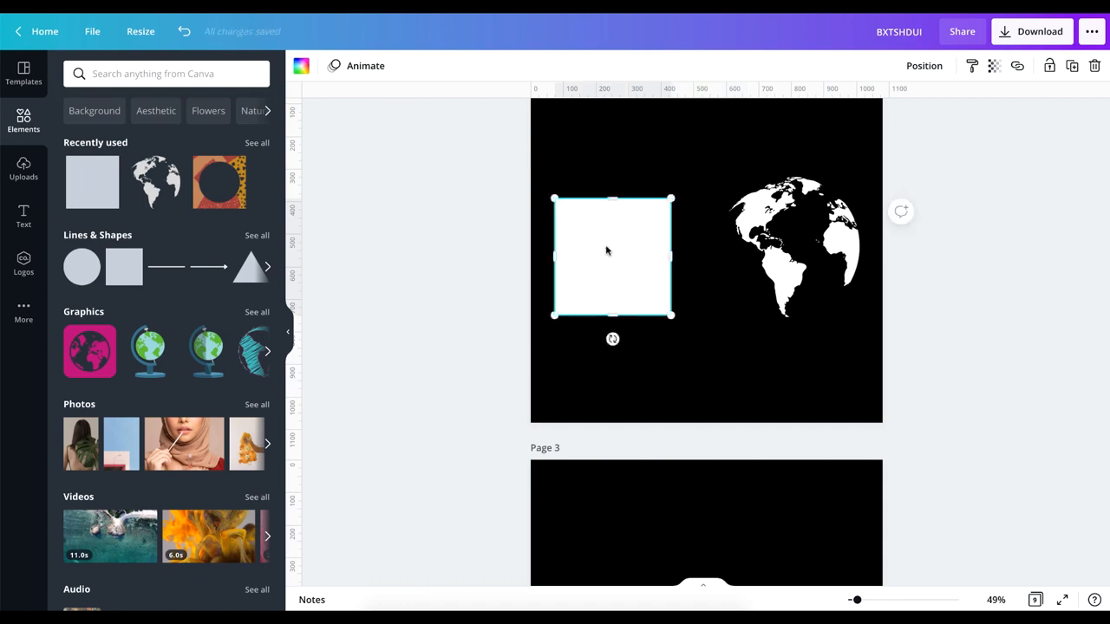
key(Delete)
- Check the name and details of the recently used patterned paper frame with the circular cutout
scroll(605, 248, up, 5)
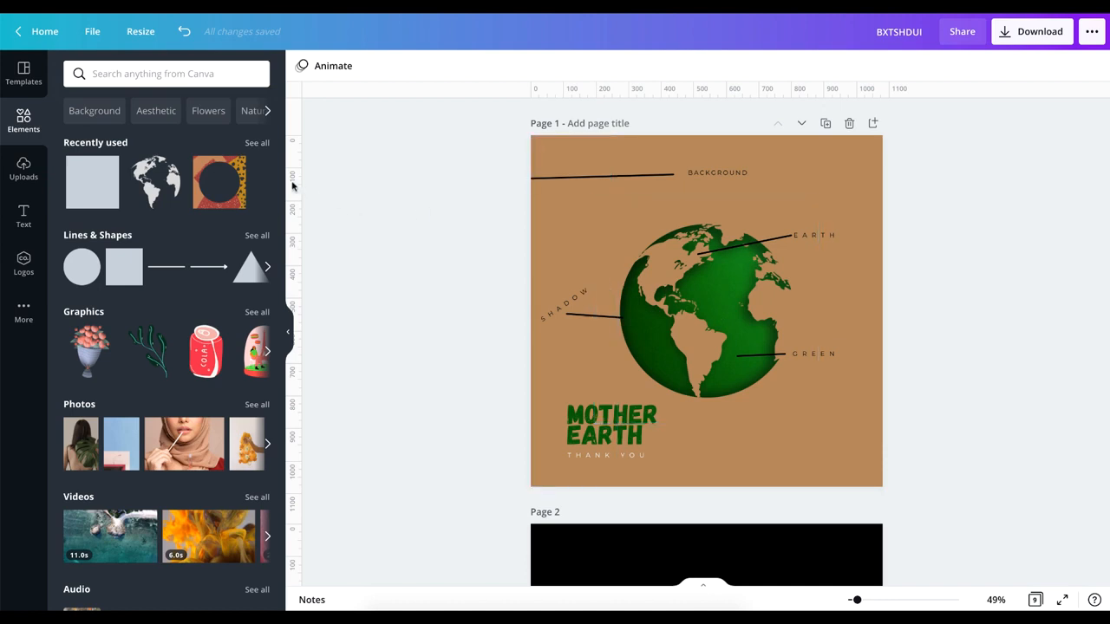
click(239, 167)
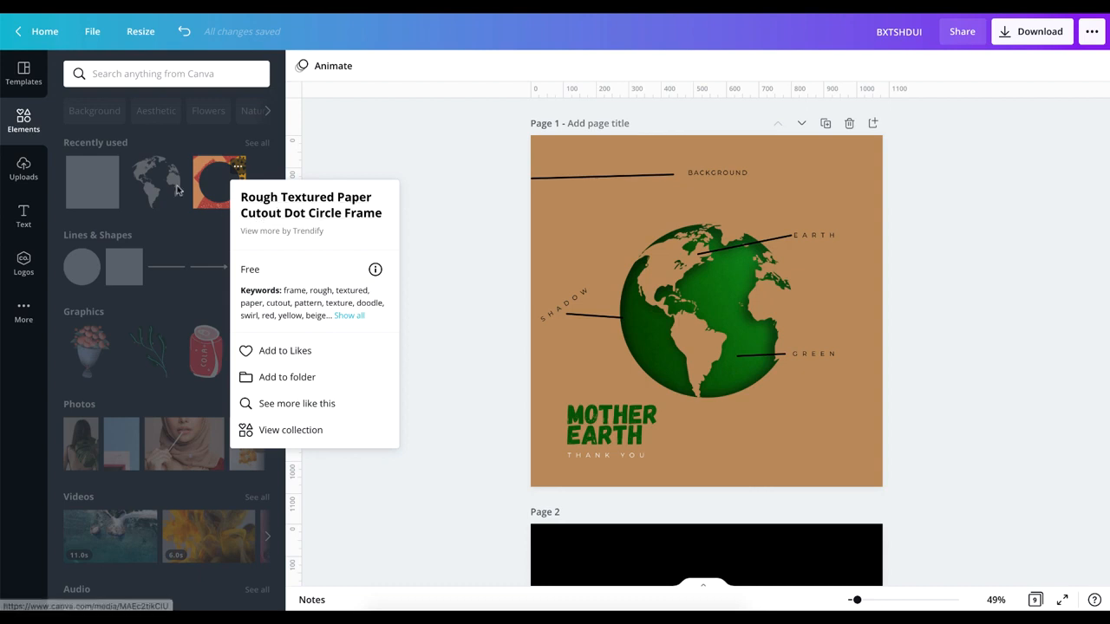
scroll(685, 416, down, 3)
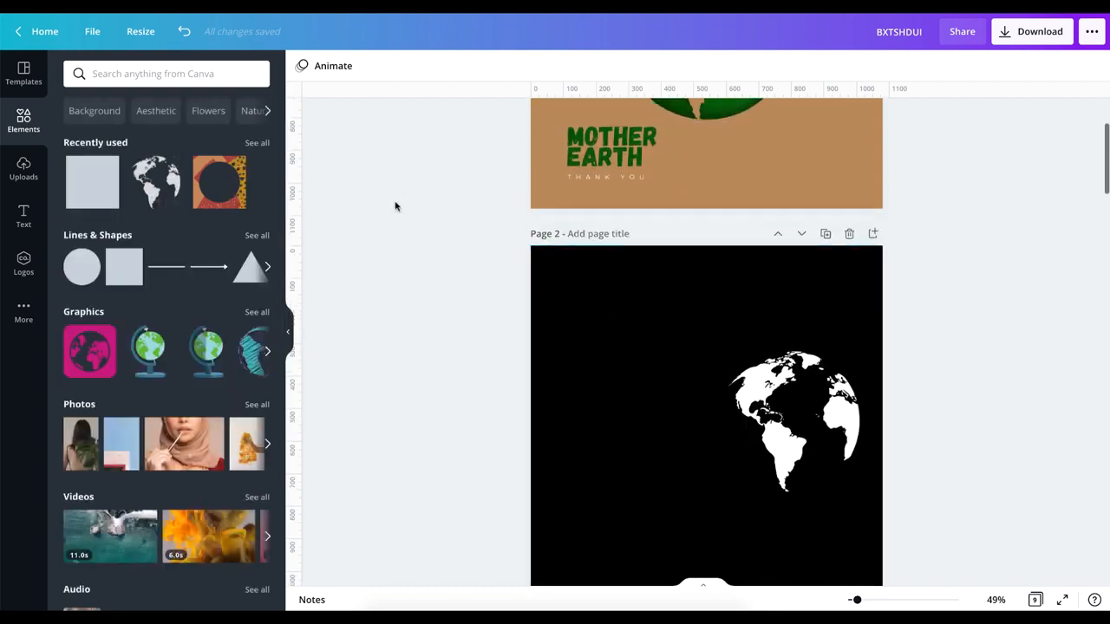
- Add the Rough Textured Paper Cutout Dot Circle Frame to page 2 and arrange it side by side with the white earth graphic
click(212, 179)
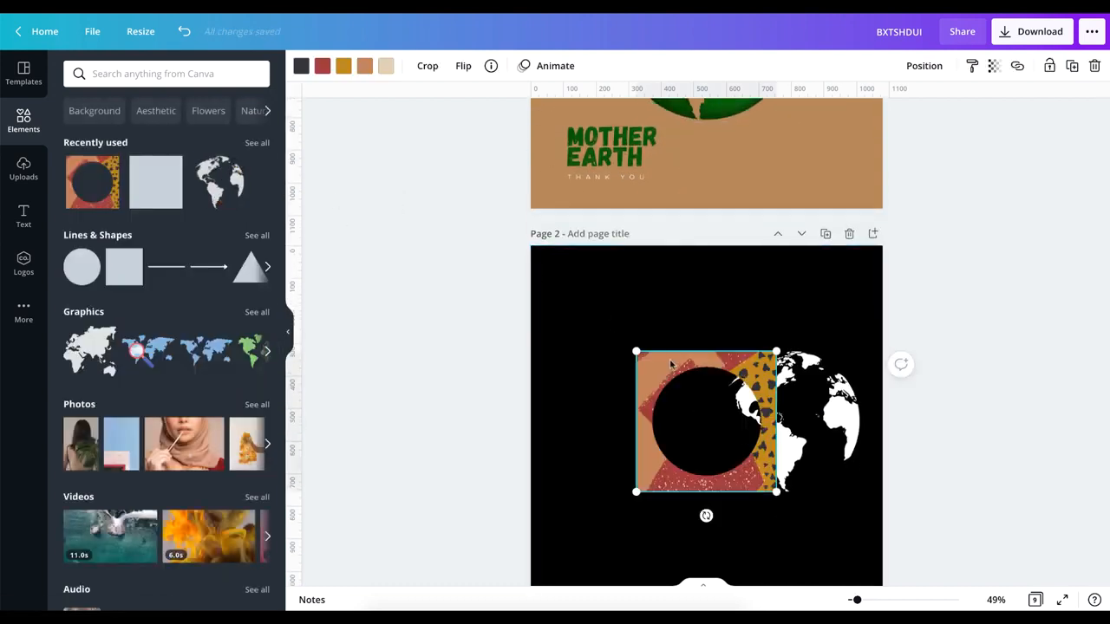
drag(668, 366, 603, 371)
click(798, 405)
drag(798, 405, 786, 405)
click(984, 422)
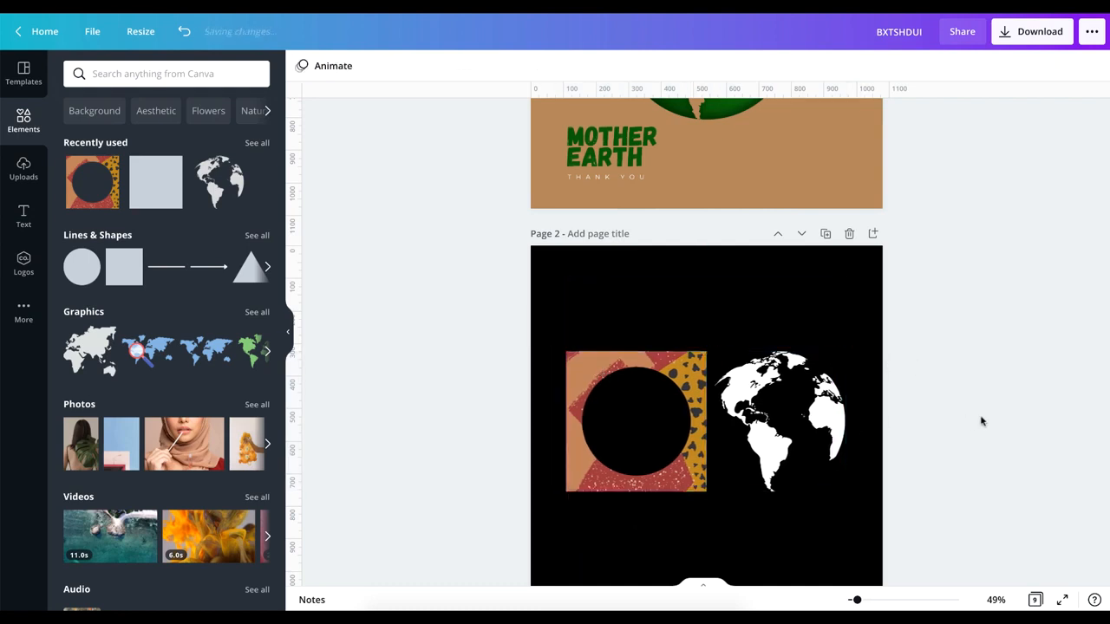
- Change the background colour of page 2 to white
click(613, 404)
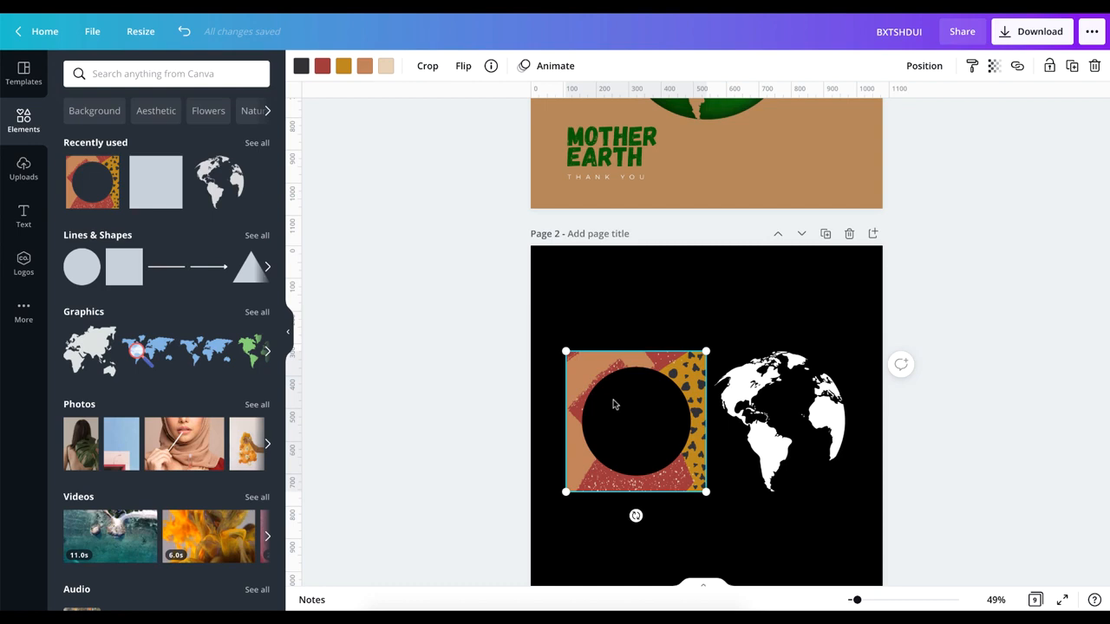
scroll(613, 404, down, 3)
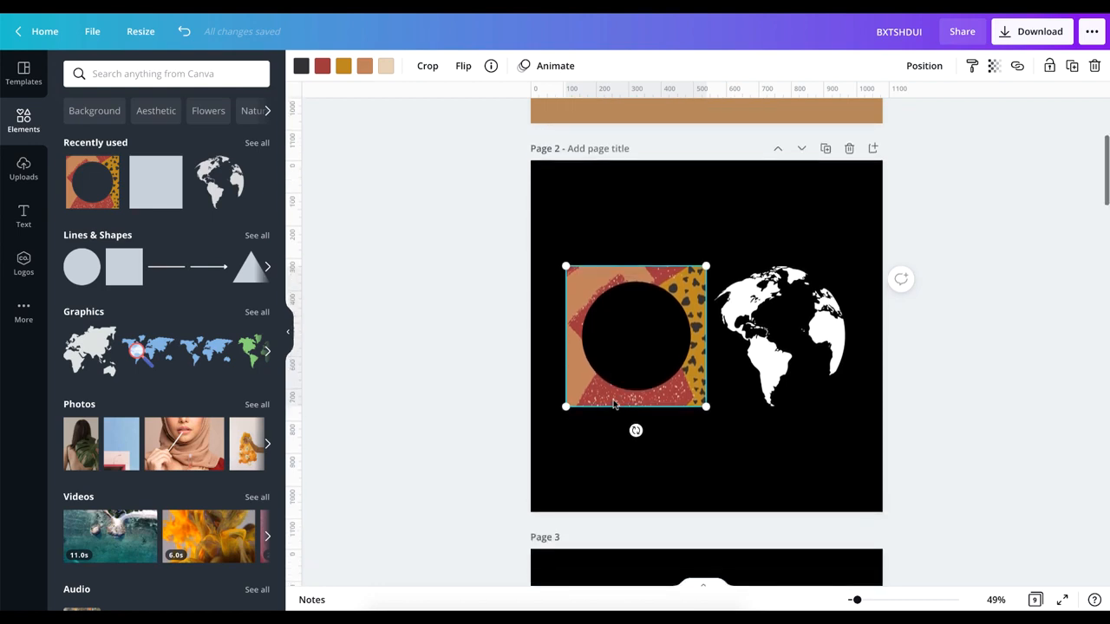
click(301, 67)
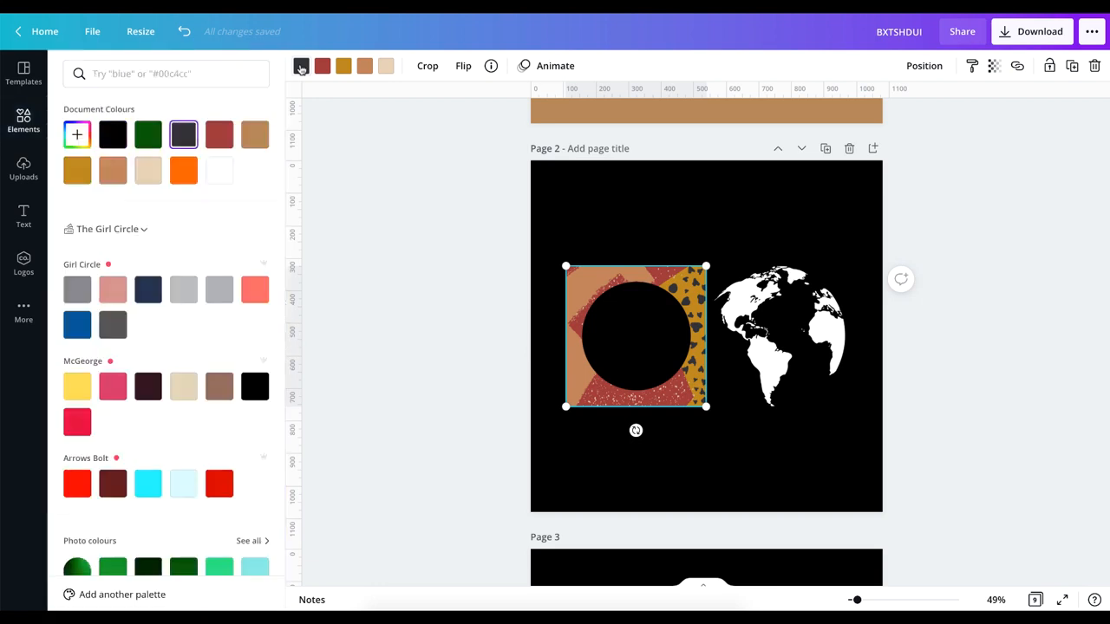
click(603, 210)
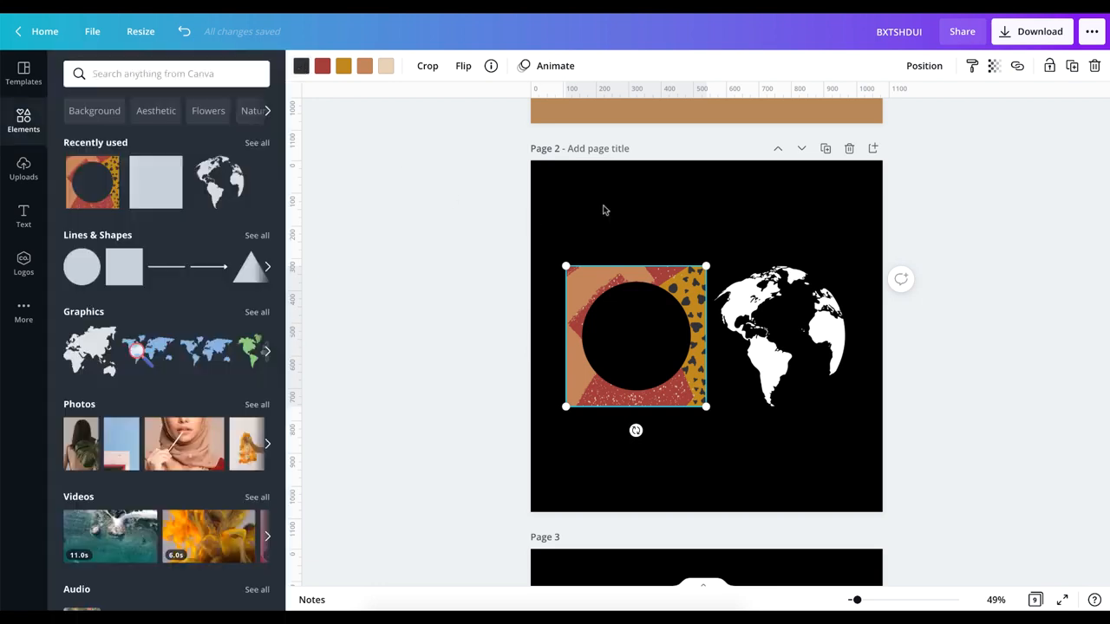
click(300, 67)
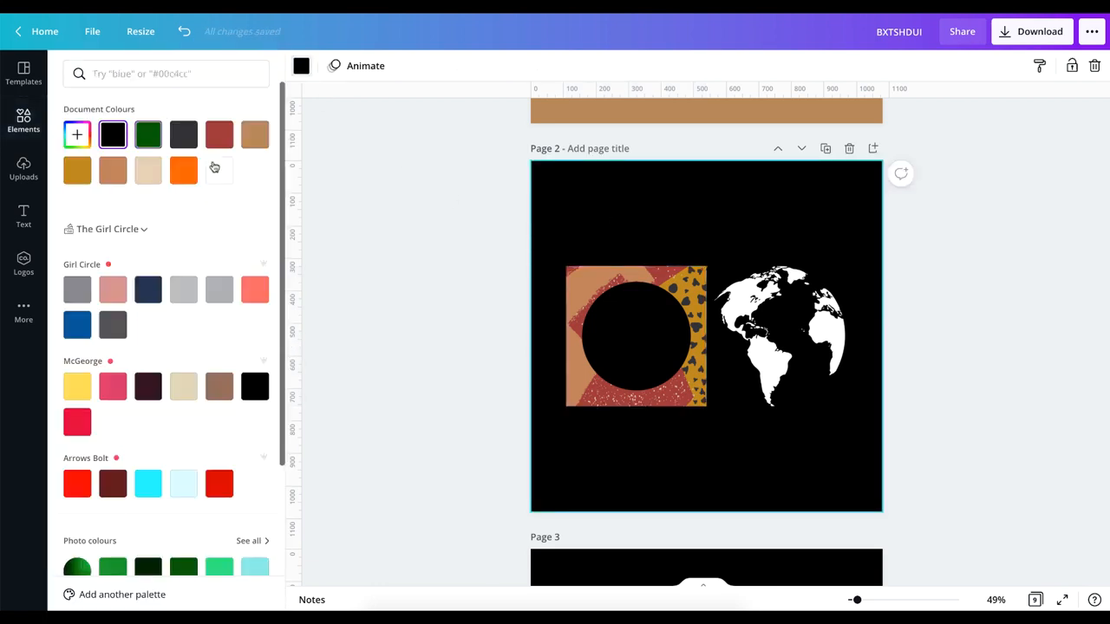
click(219, 170)
- Recolour the earth graphic black so it shows against the white page
click(786, 307)
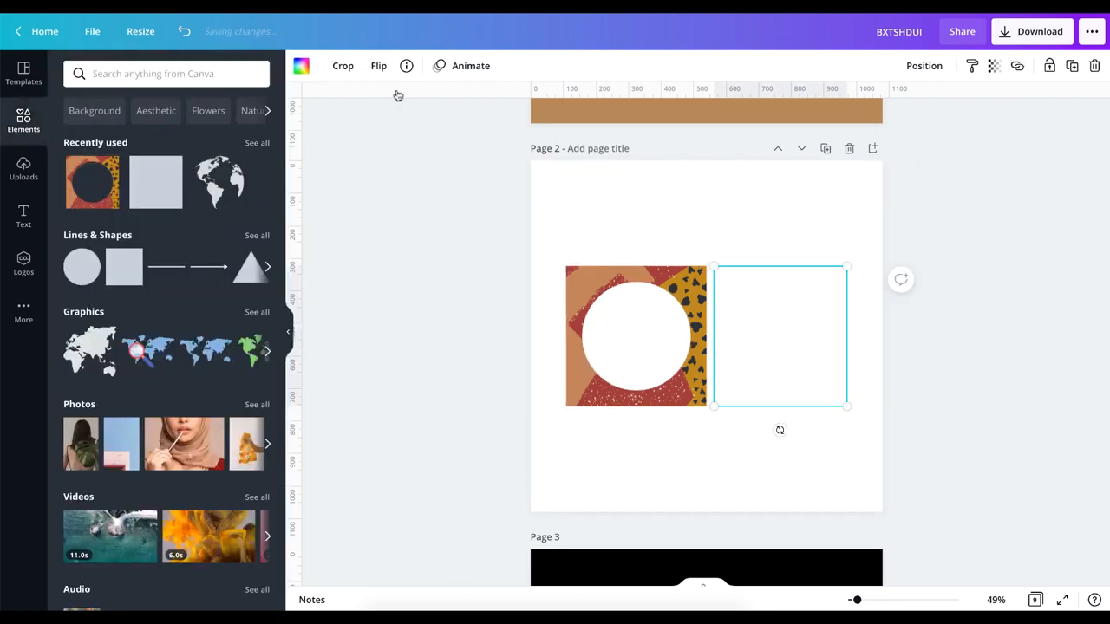
click(300, 67)
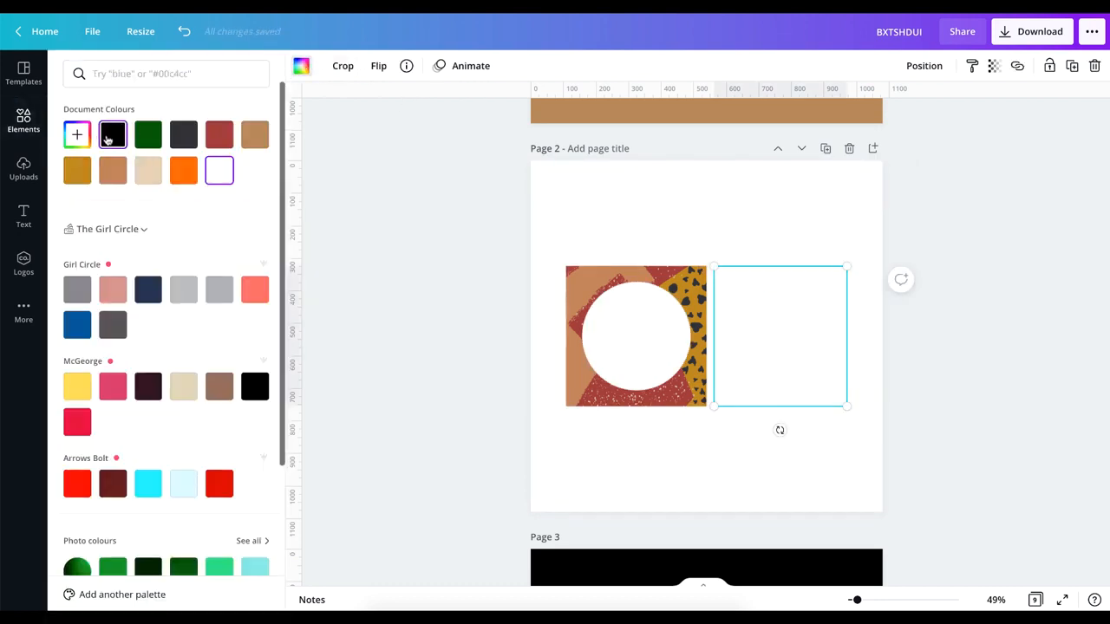
click(109, 138)
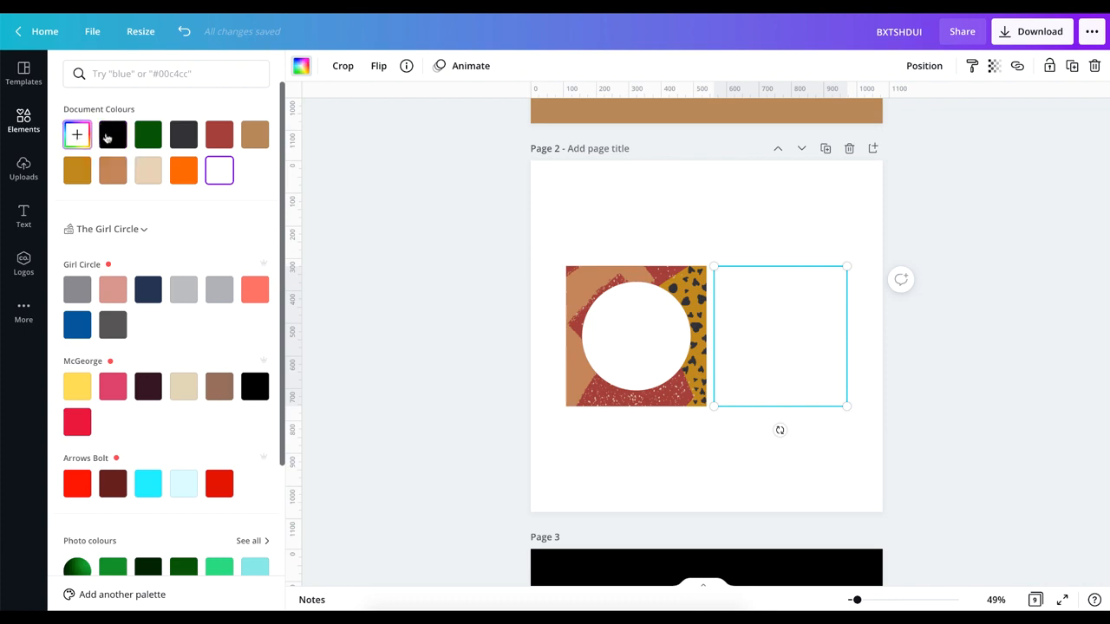
- Recolour all five colours of the patterned circular cutout frame to black
click(675, 288)
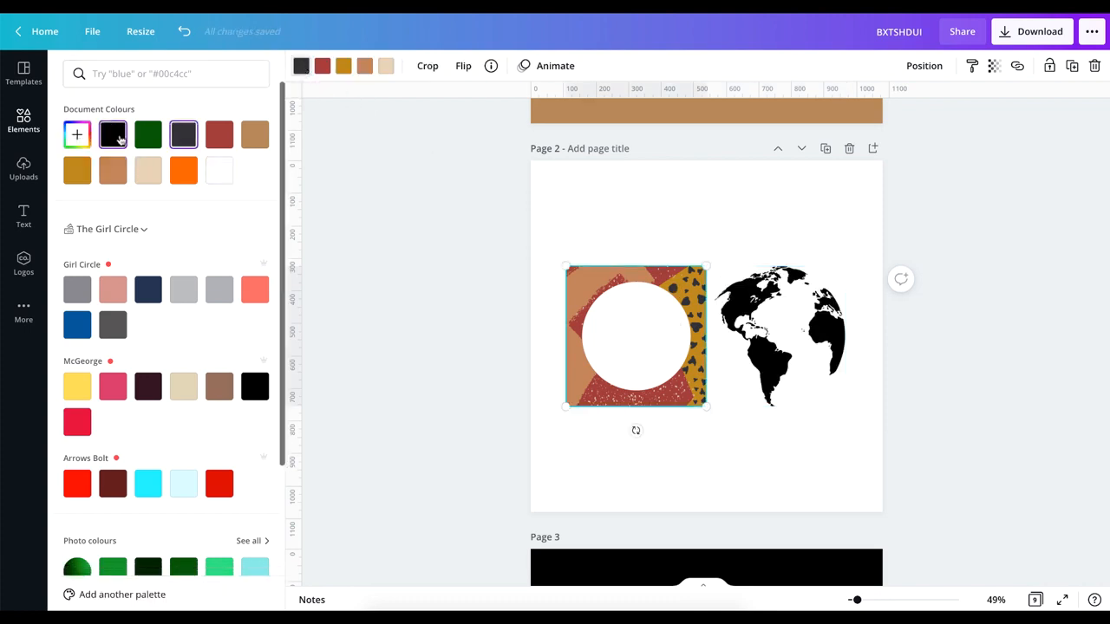
click(113, 135)
click(322, 69)
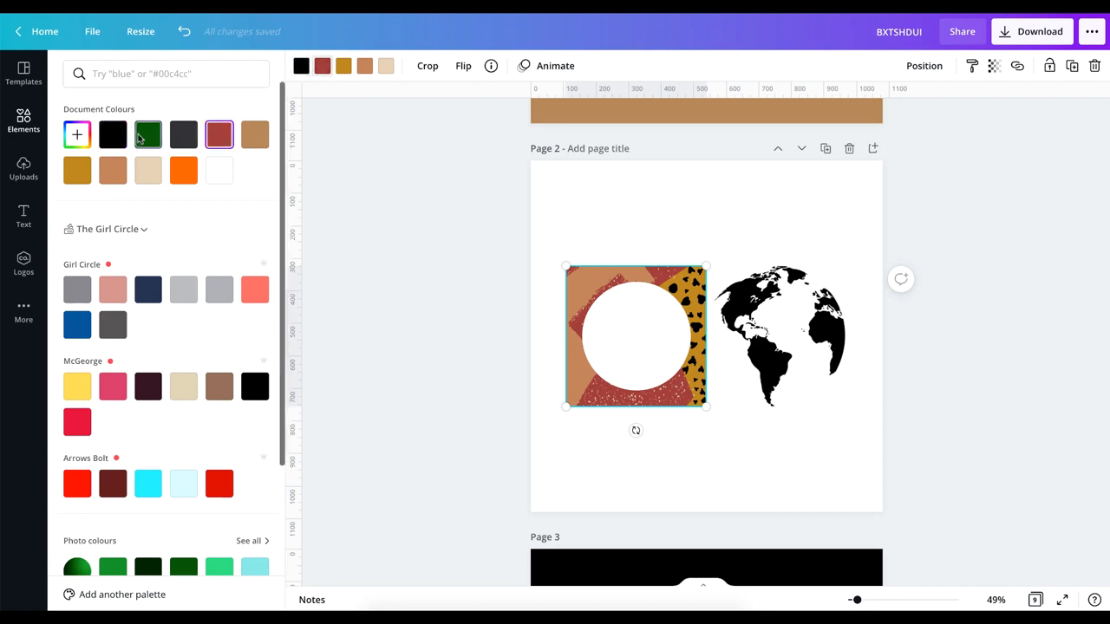
click(112, 135)
click(344, 68)
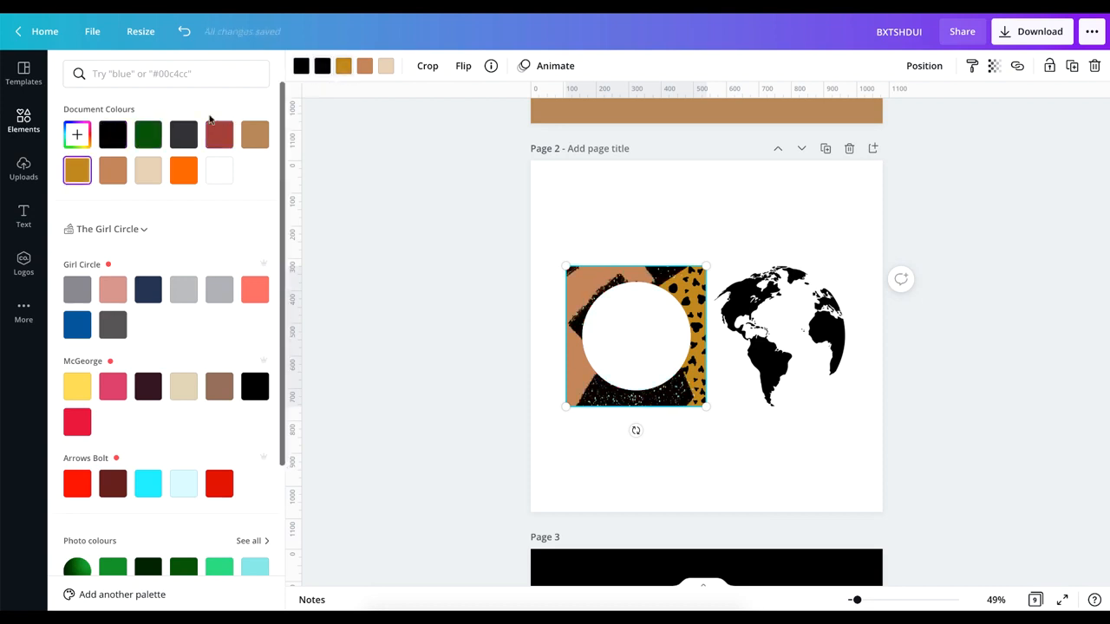
click(113, 135)
click(365, 68)
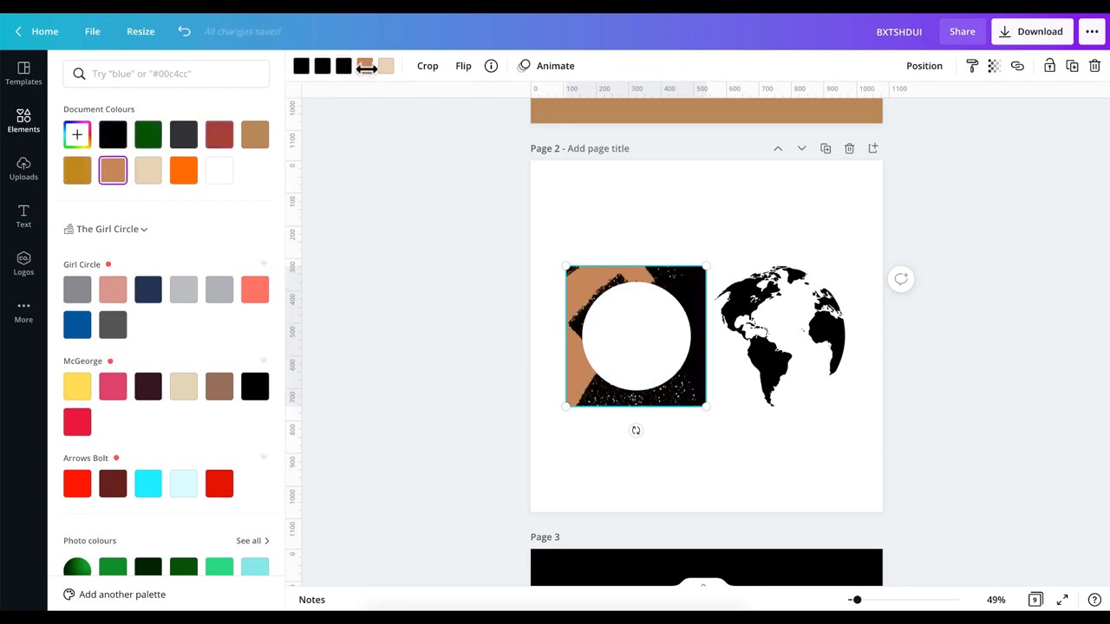
click(113, 135)
click(386, 67)
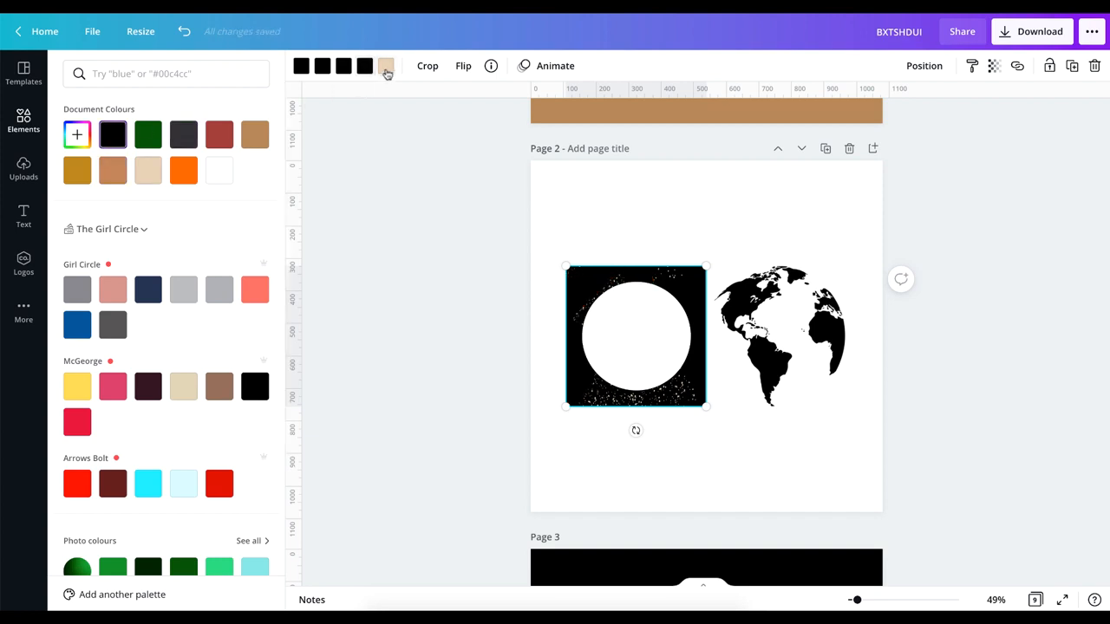
click(113, 134)
click(675, 220)
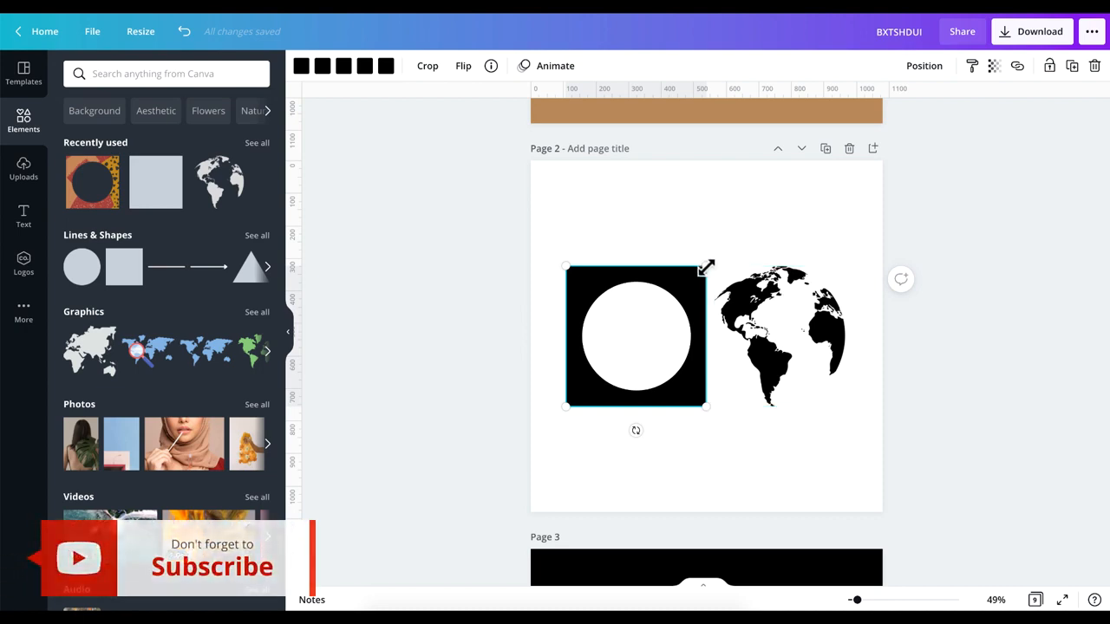
- Fit the earth graphic inside the frame's circle, and enlarge the pair to about 985 px wide, centred on the page
click(780, 338)
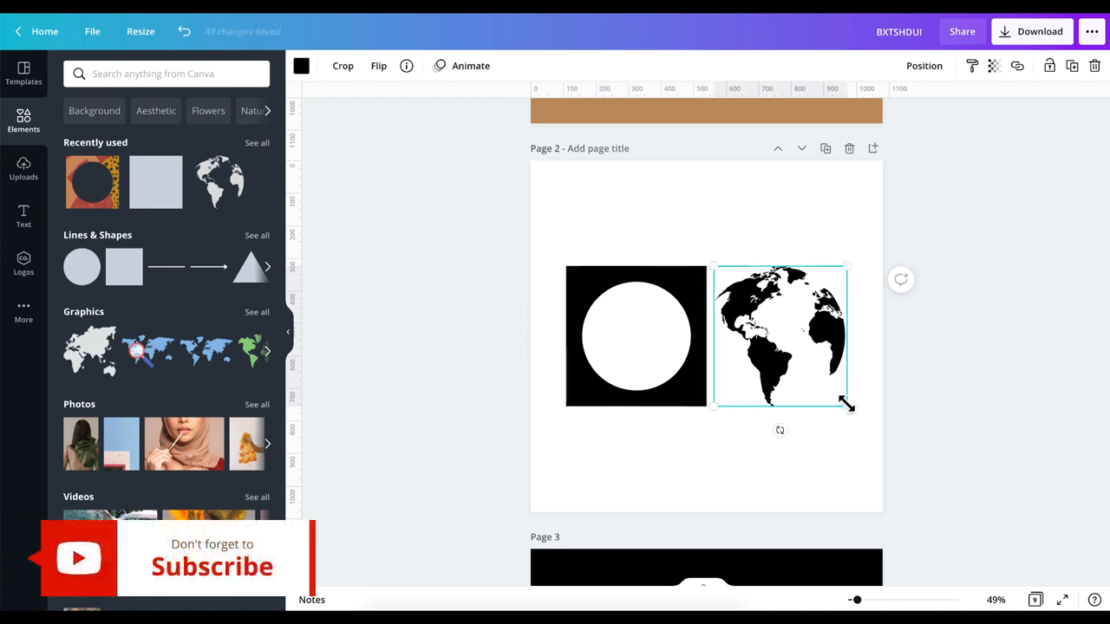
drag(846, 401, 701, 422)
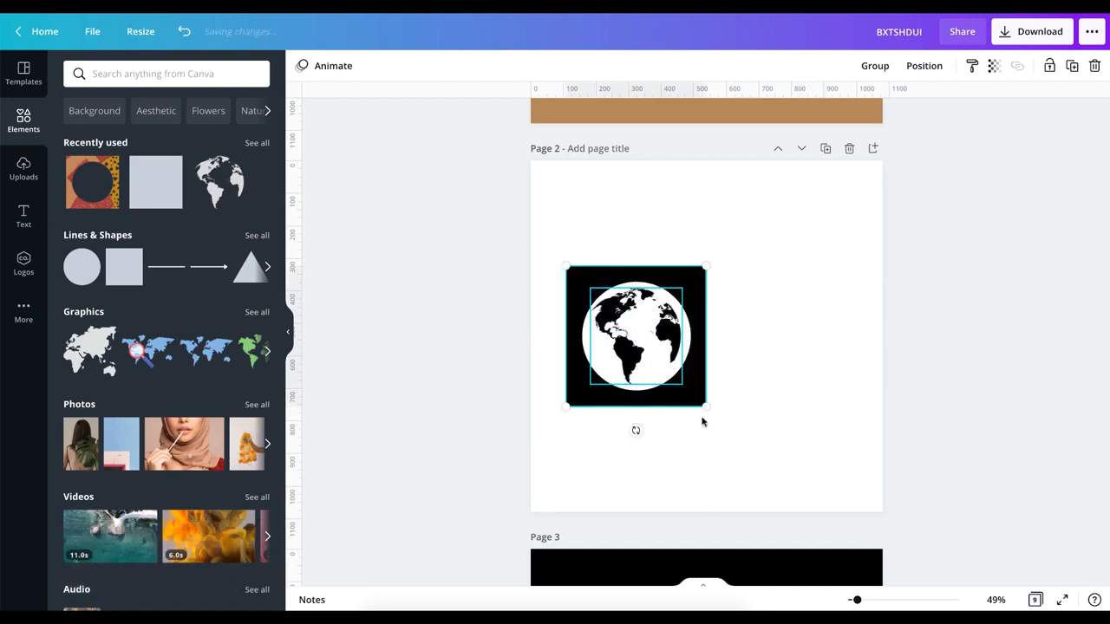
drag(612, 320, 683, 320)
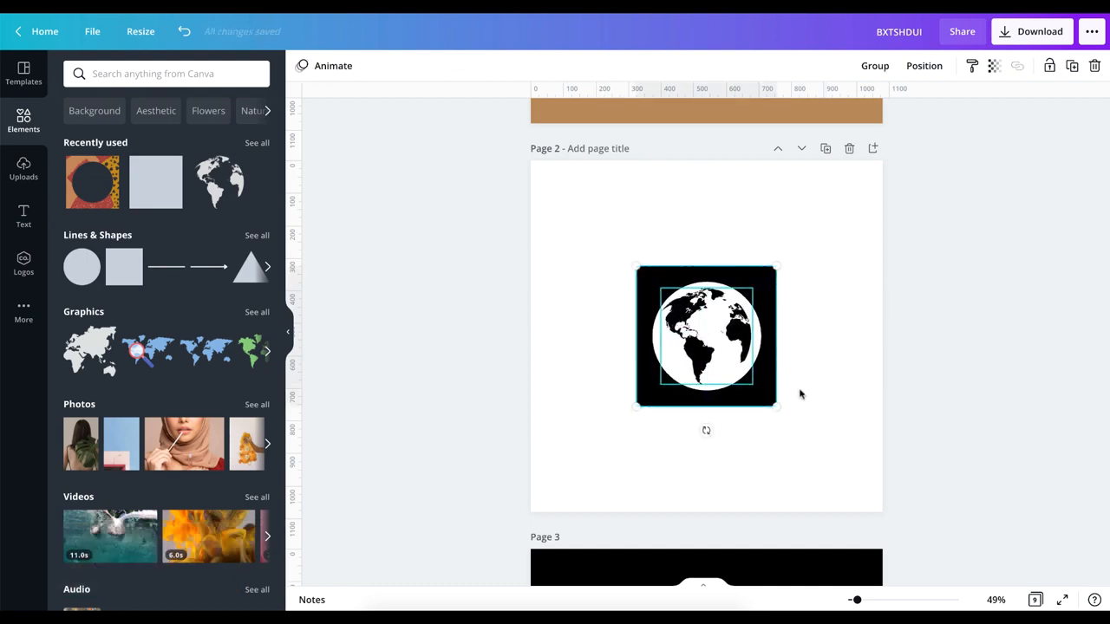
drag(777, 405, 843, 517)
click(886, 392)
- Enlarge the earth graphic to about 760 px wide so its continents reach the rim of the black frame's circular cutout
click(726, 313)
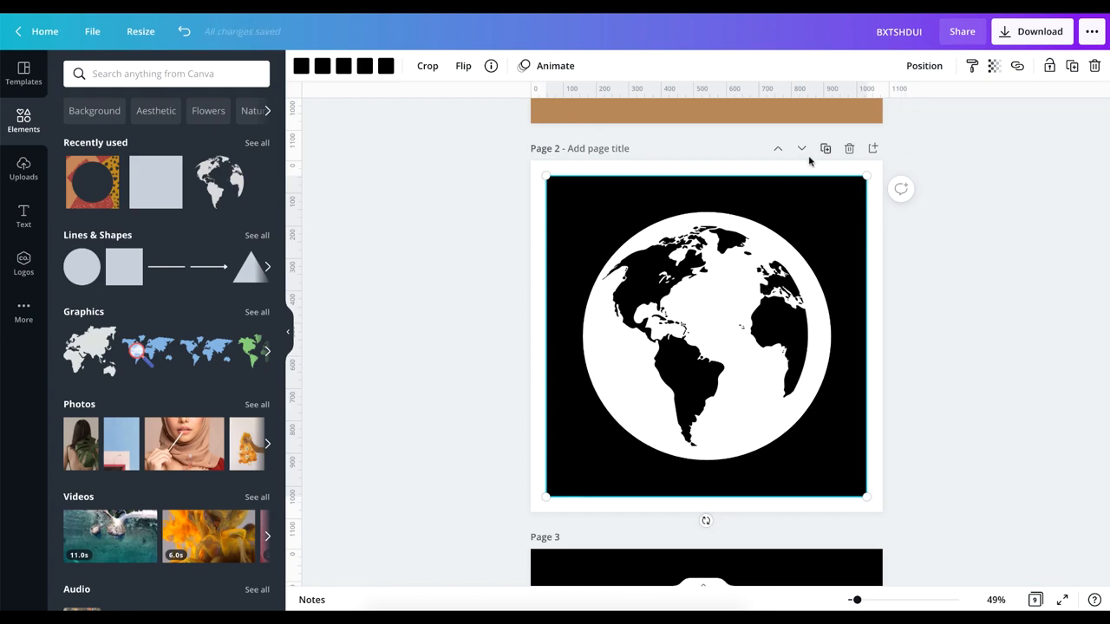
click(920, 69)
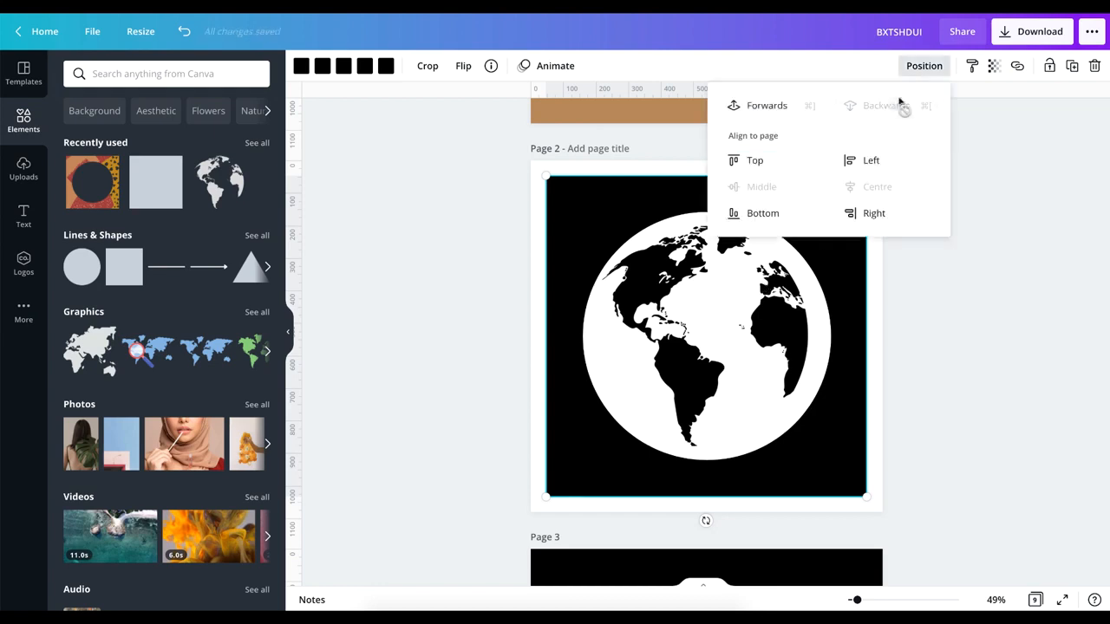
click(1006, 317)
click(684, 293)
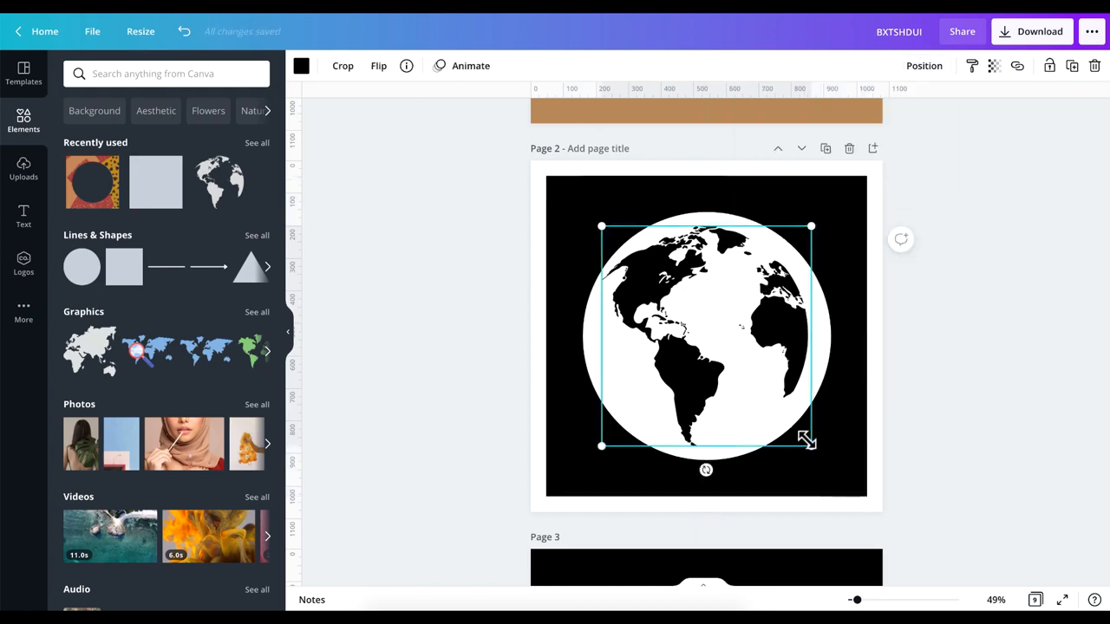
drag(808, 446, 833, 471)
drag(833, 213, 843, 200)
click(984, 418)
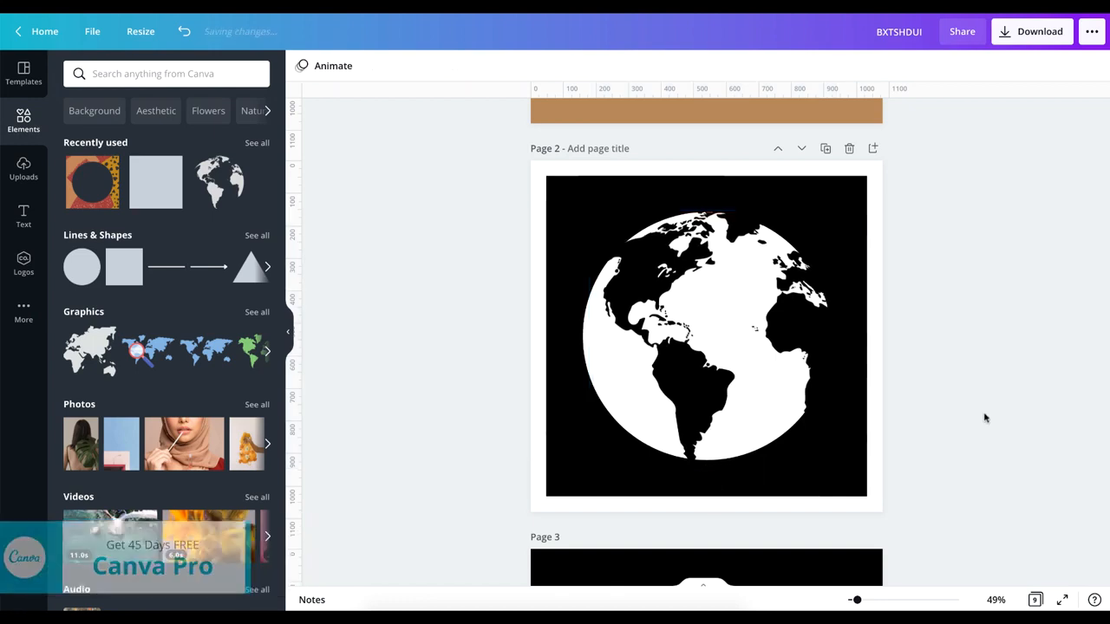
click(709, 348)
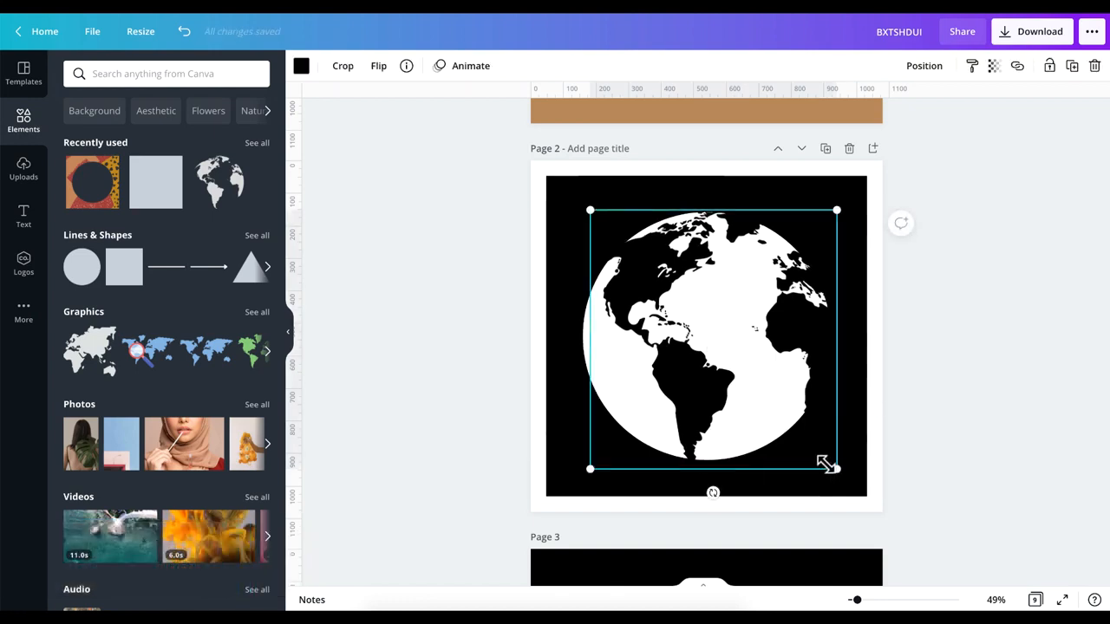
drag(825, 464, 825, 463)
click(947, 404)
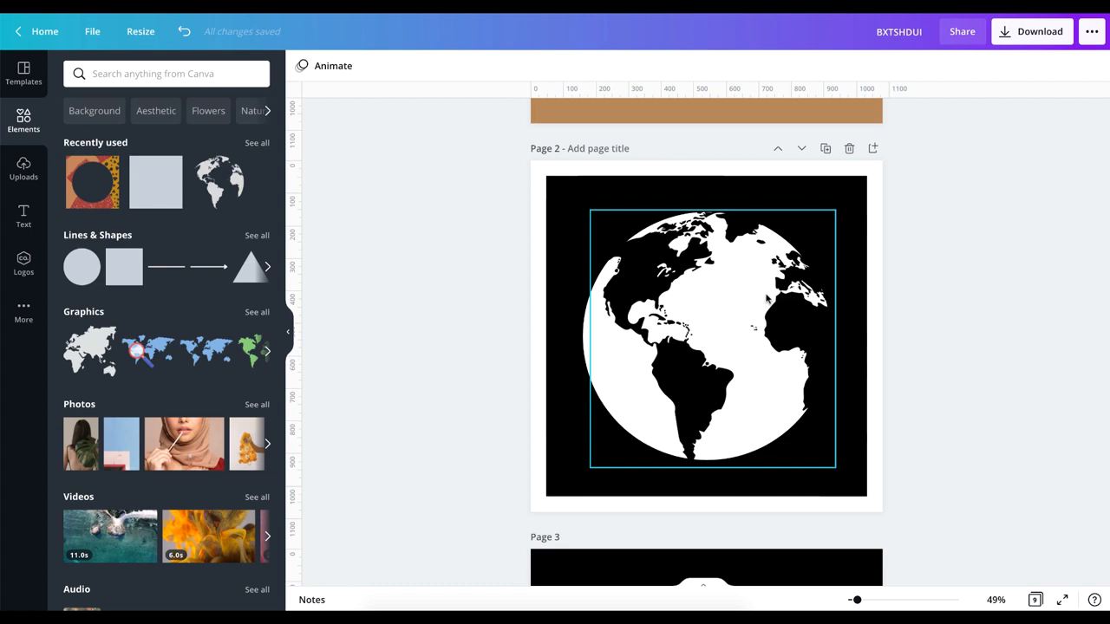
- Shrink the frame and earth graphic together to about 745 px wide, keeping them centred on page 2
click(629, 194)
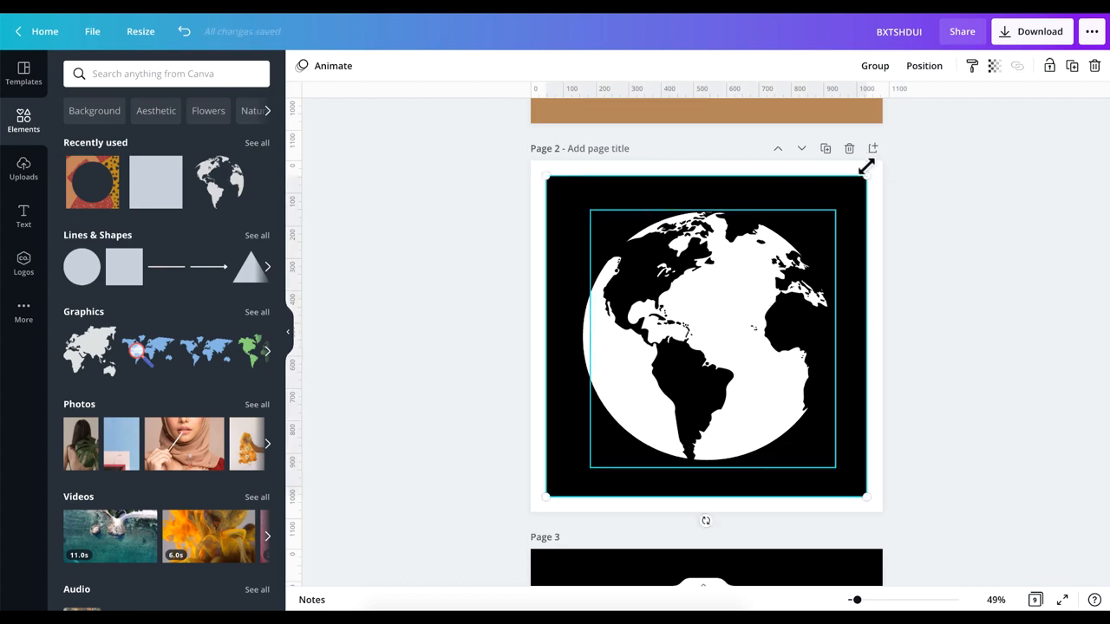
drag(866, 175, 828, 213)
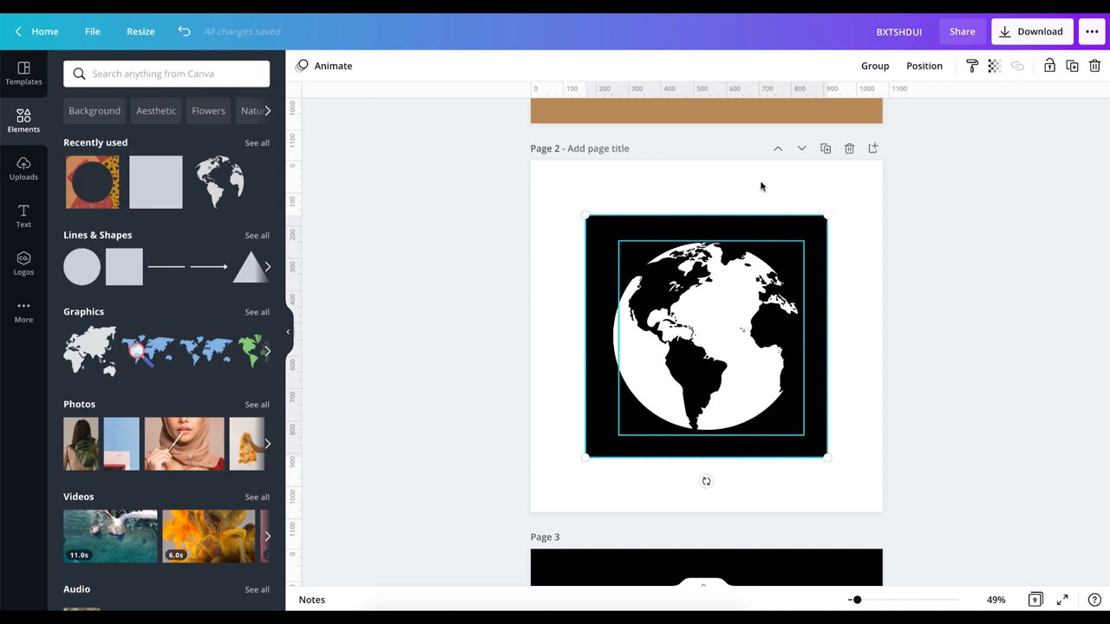
click(709, 174)
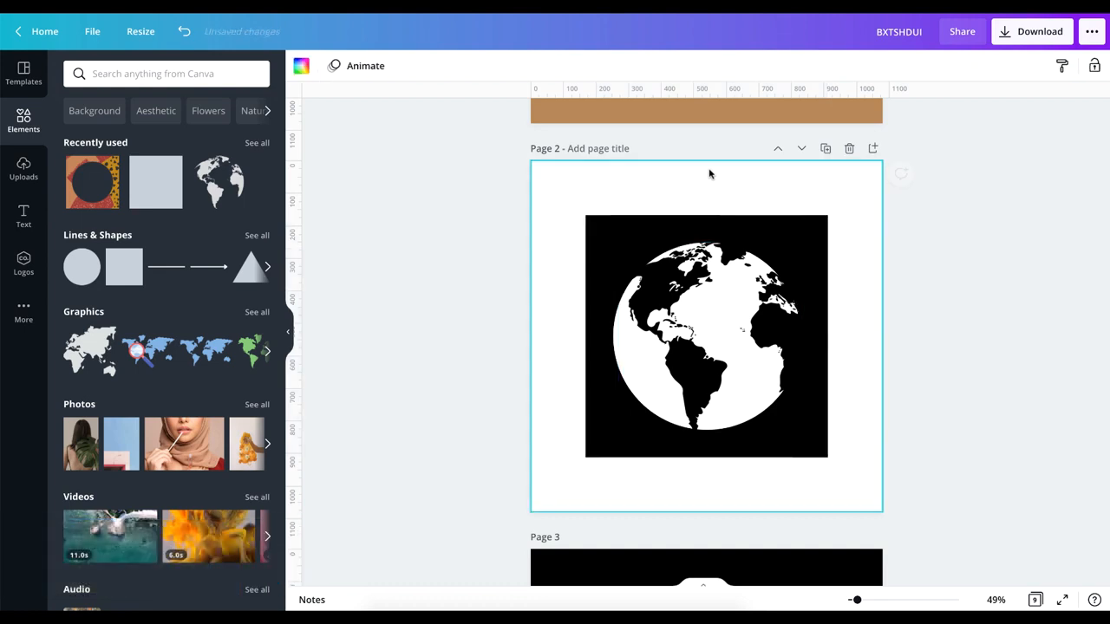
drag(570, 181, 845, 468)
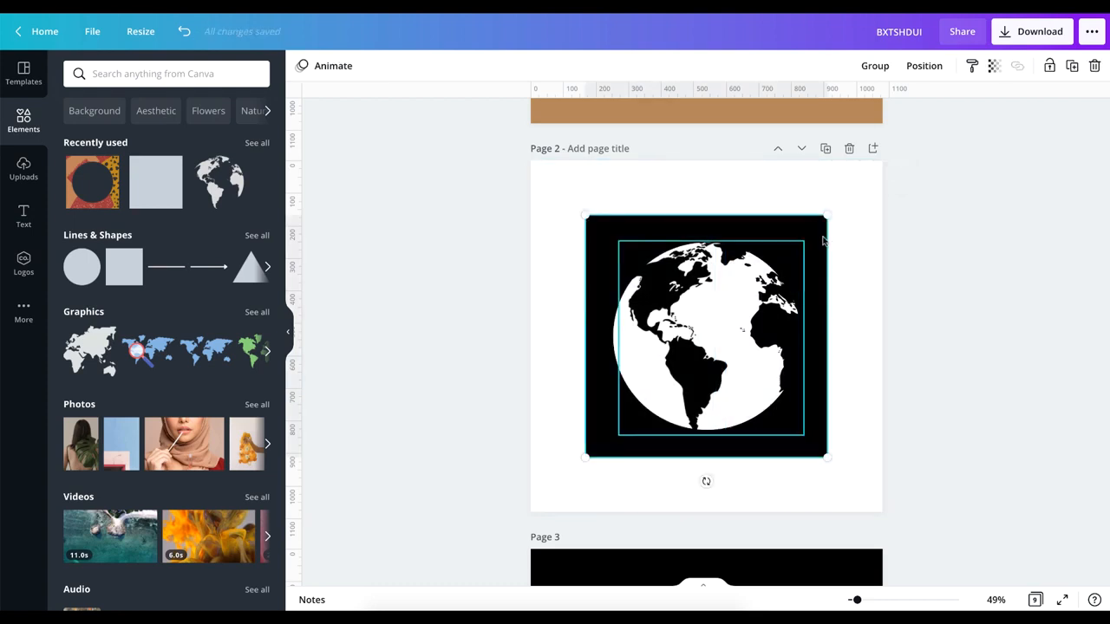
mouse_move(826, 215)
mouse_down()
mouse_move(820, 228)
mouse_move(827, 218)
mouse_up()
click(1011, 251)
- Download only page 2 as a PNG with a transparent background at size 2 (2160 × 2160 px)
click(1029, 38)
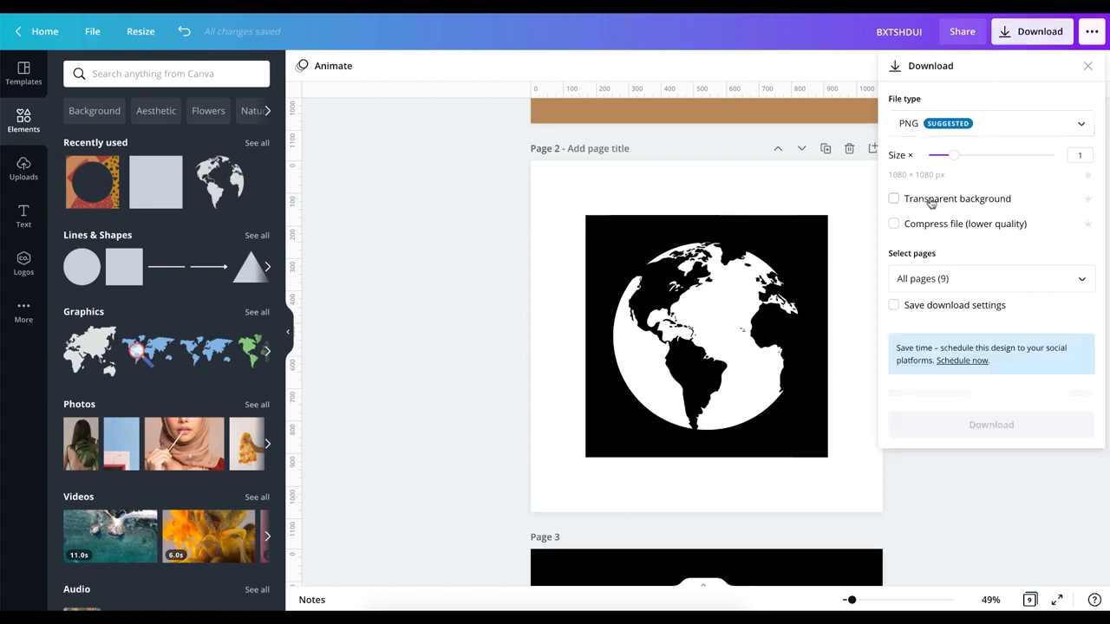
click(930, 202)
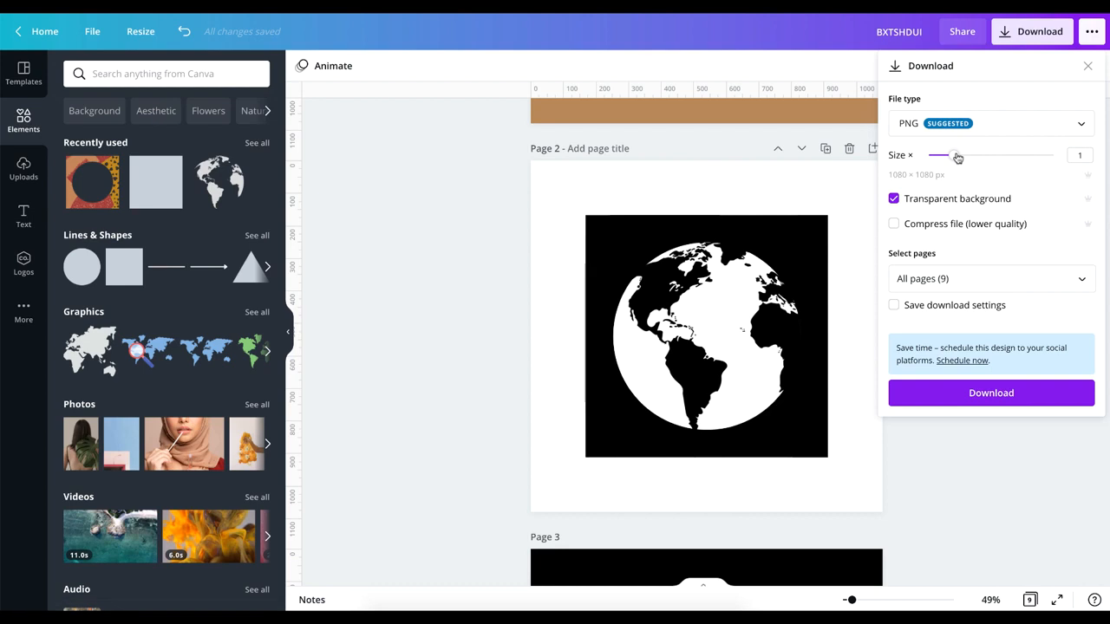
drag(957, 157, 979, 159)
click(992, 161)
click(1080, 280)
click(961, 390)
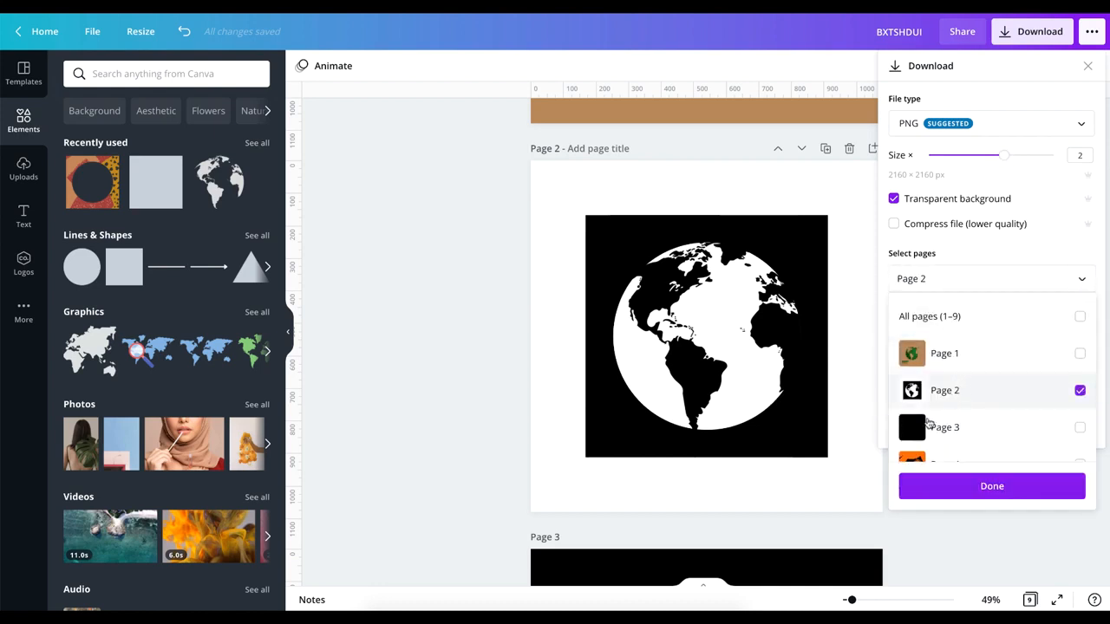
click(944, 496)
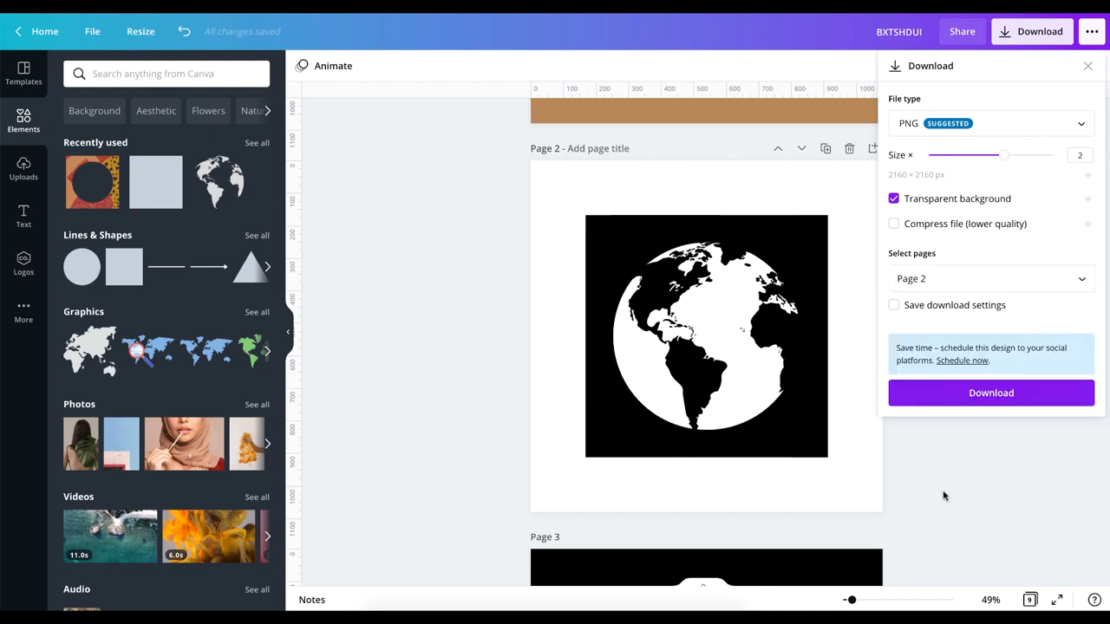
click(965, 394)
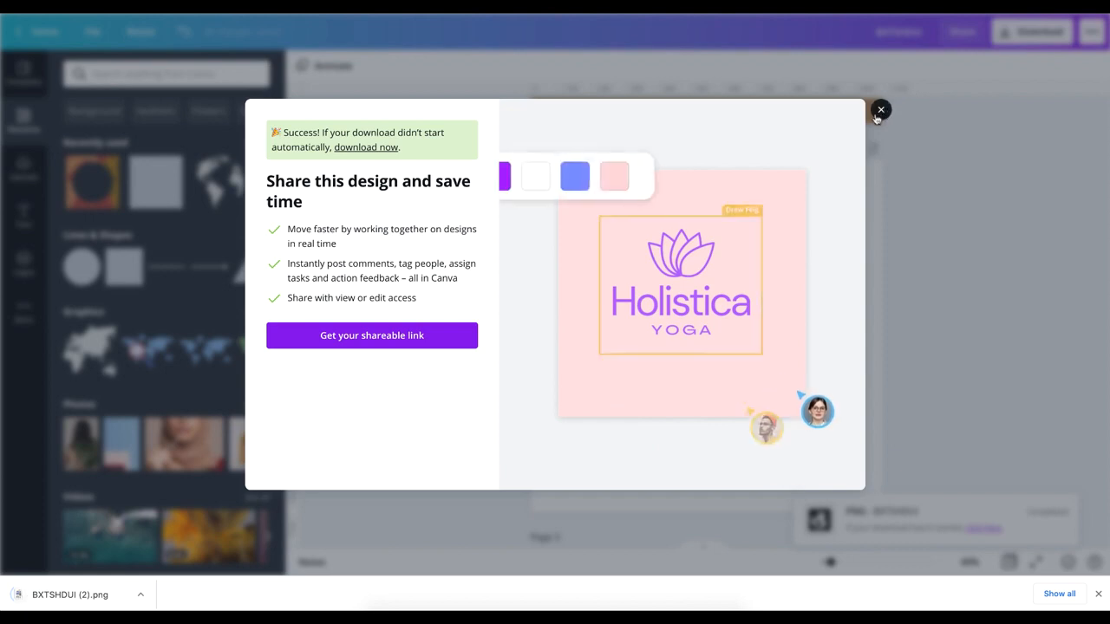
click(880, 110)
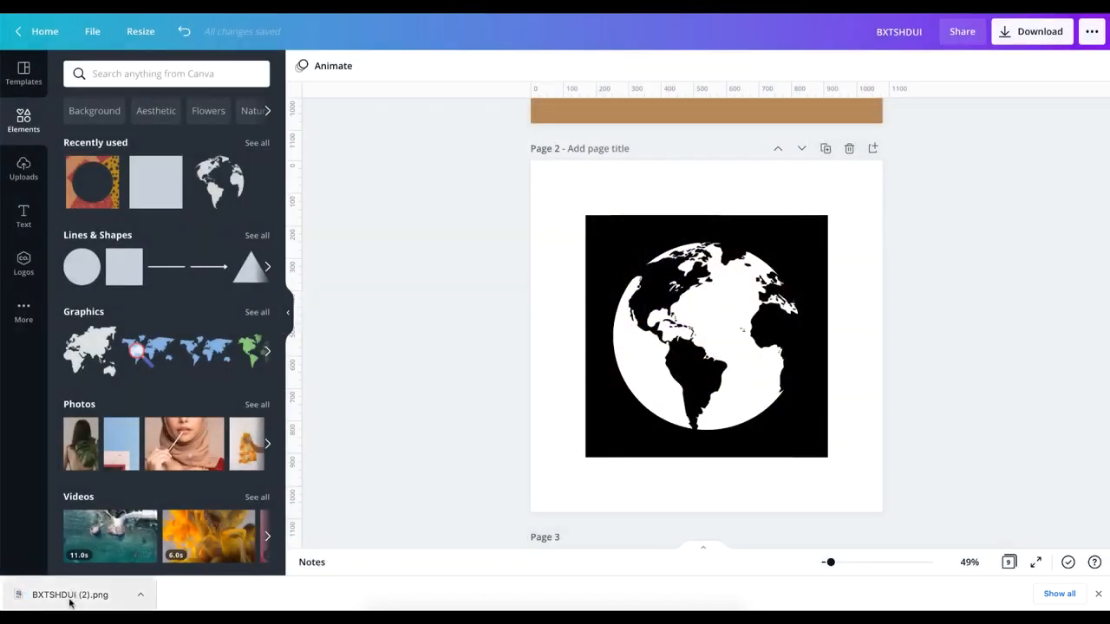
- Upload the downloaded BXTSHDUI (2).png and place it on a new page added after page 2
drag(72, 593, 131, 354)
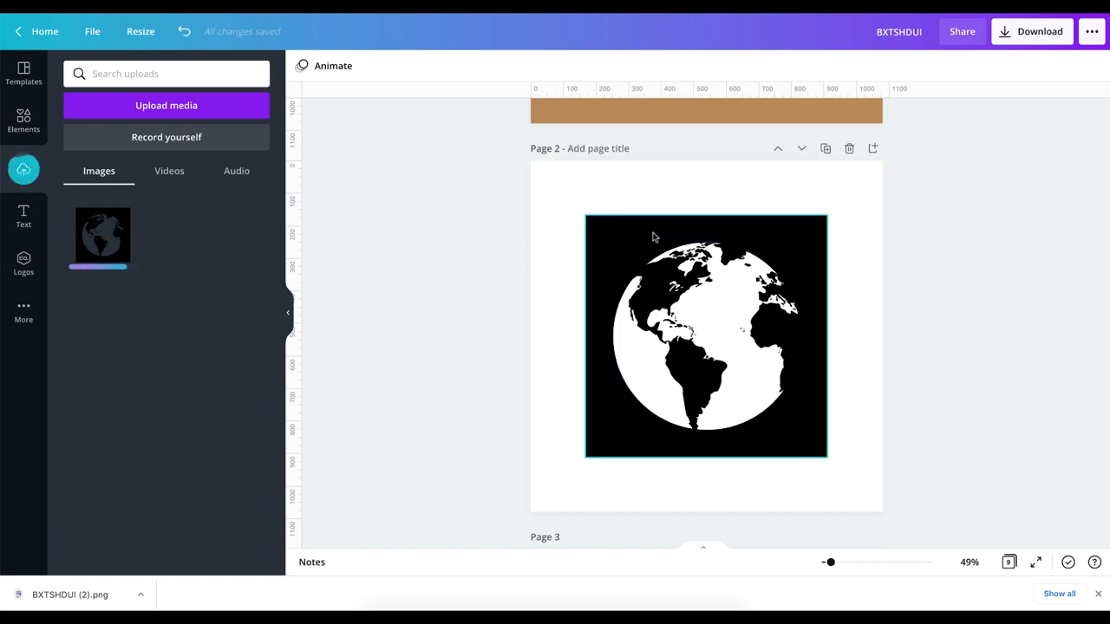
click(873, 148)
click(73, 236)
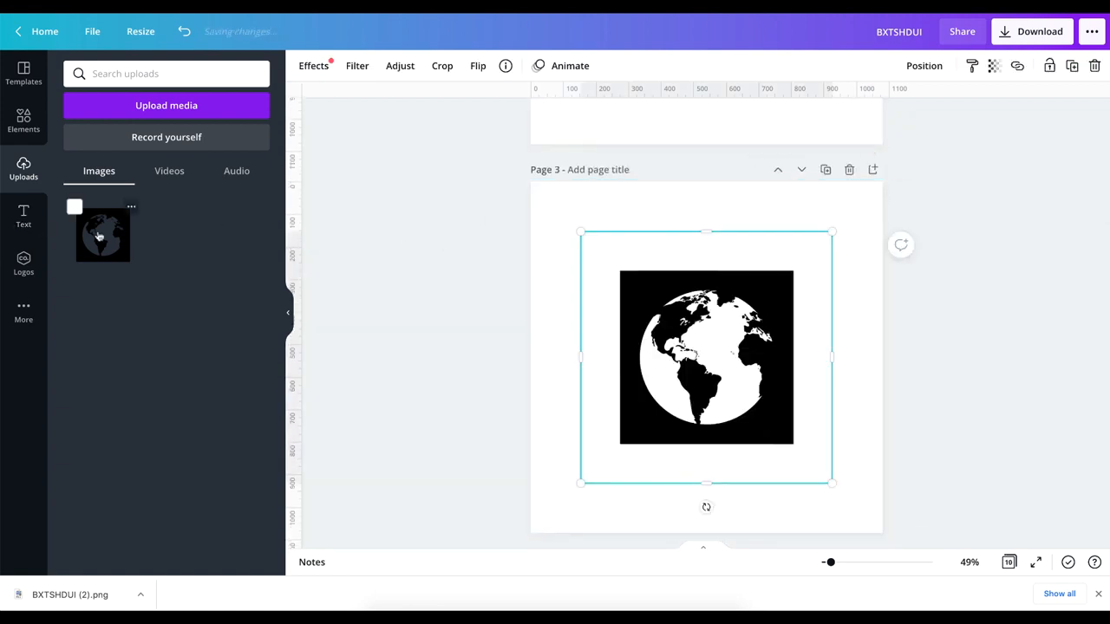
- Enlarge the uploaded earth cutout image on page 3 to about 865 px wide, keeping it centred on the page
drag(832, 233, 848, 217)
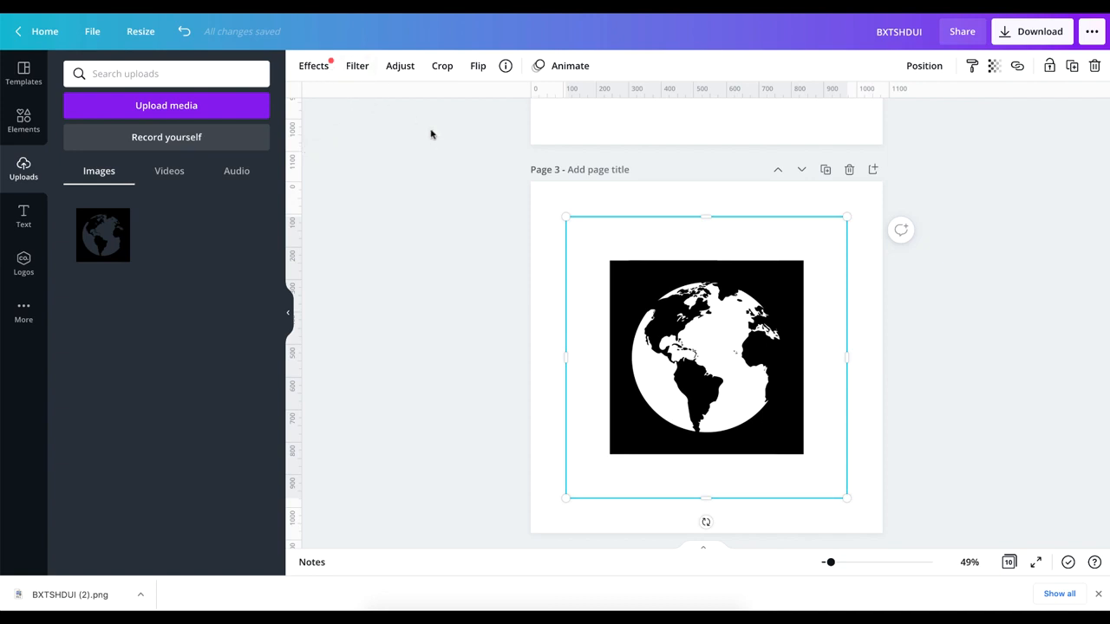
- Try dark green, orange, tan and black as page 3's background colour behind the transparent earth cutout
click(621, 199)
click(302, 66)
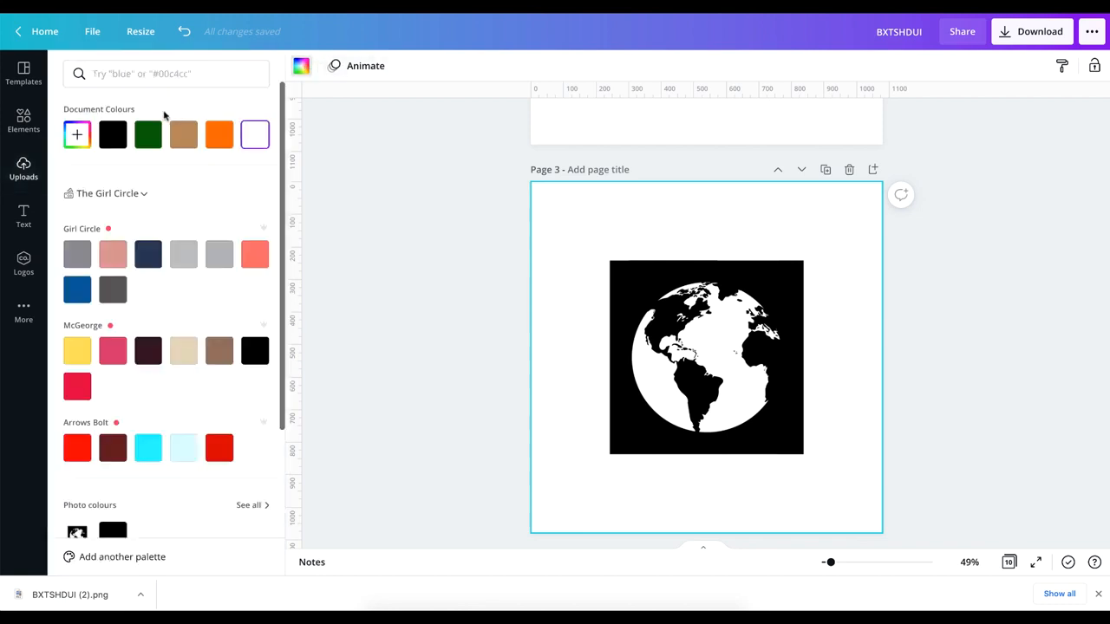
click(149, 134)
click(221, 136)
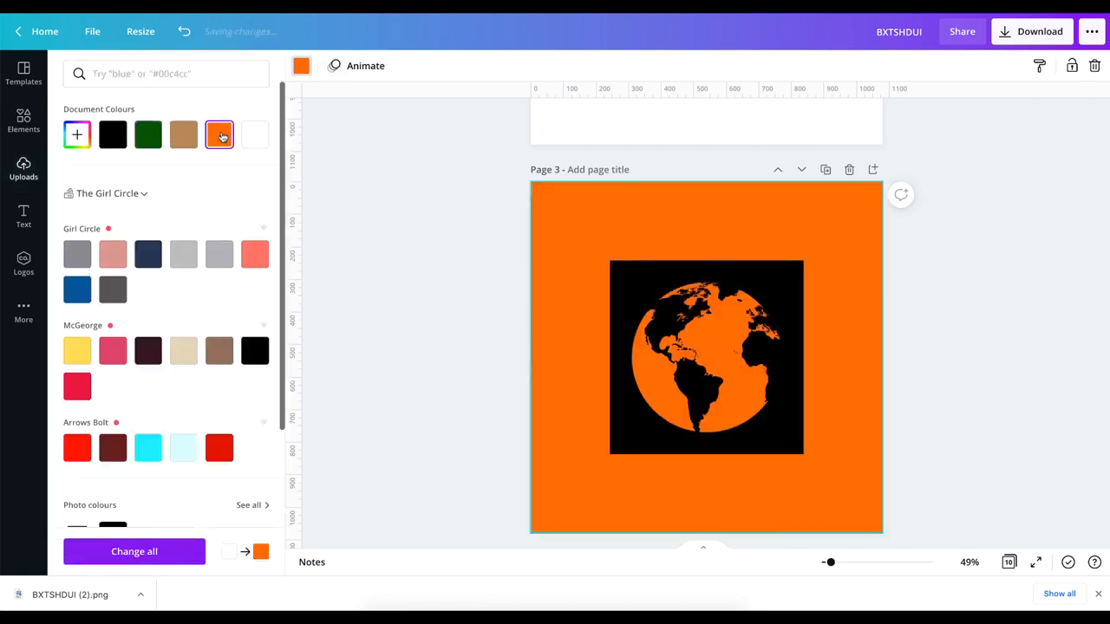
click(183, 135)
click(113, 136)
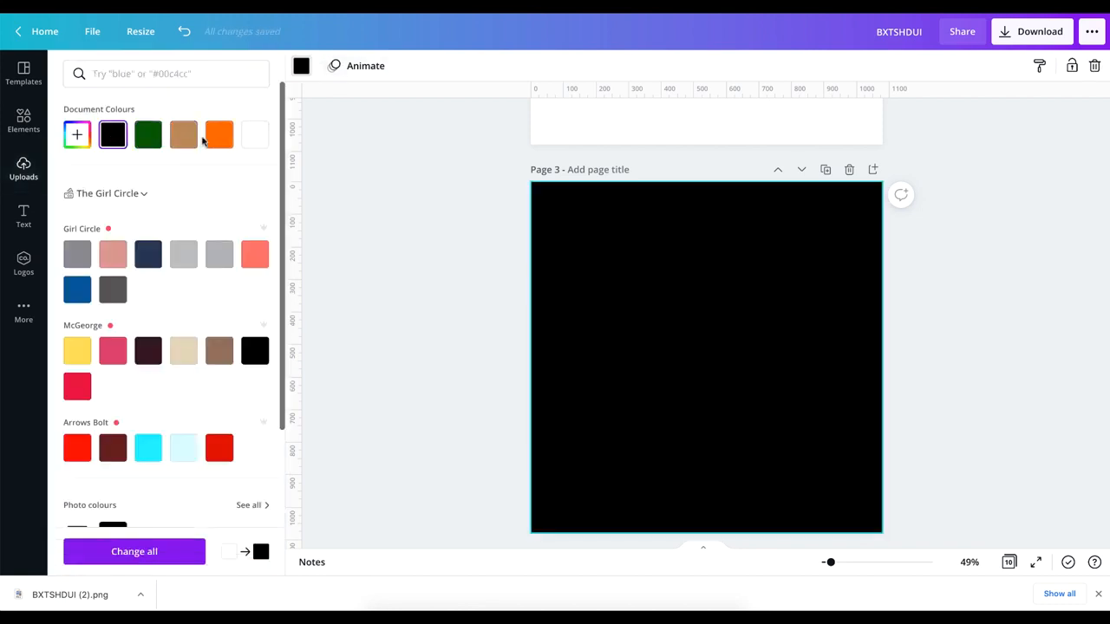
- Undo all the background colour changes on page 3
click(182, 32)
click(181, 33)
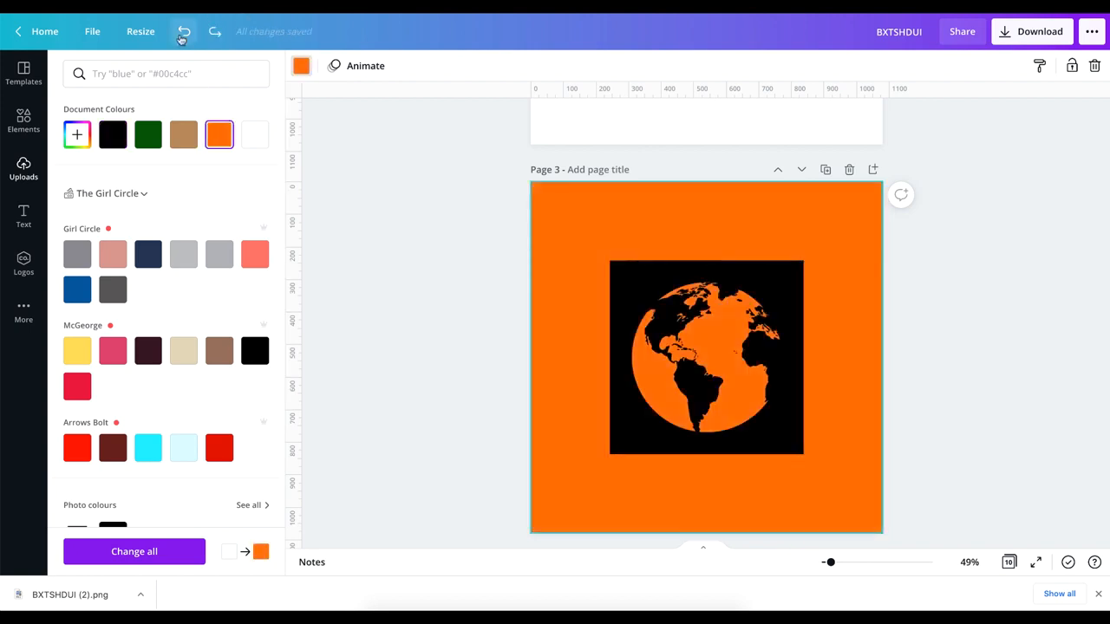
click(182, 32)
click(183, 33)
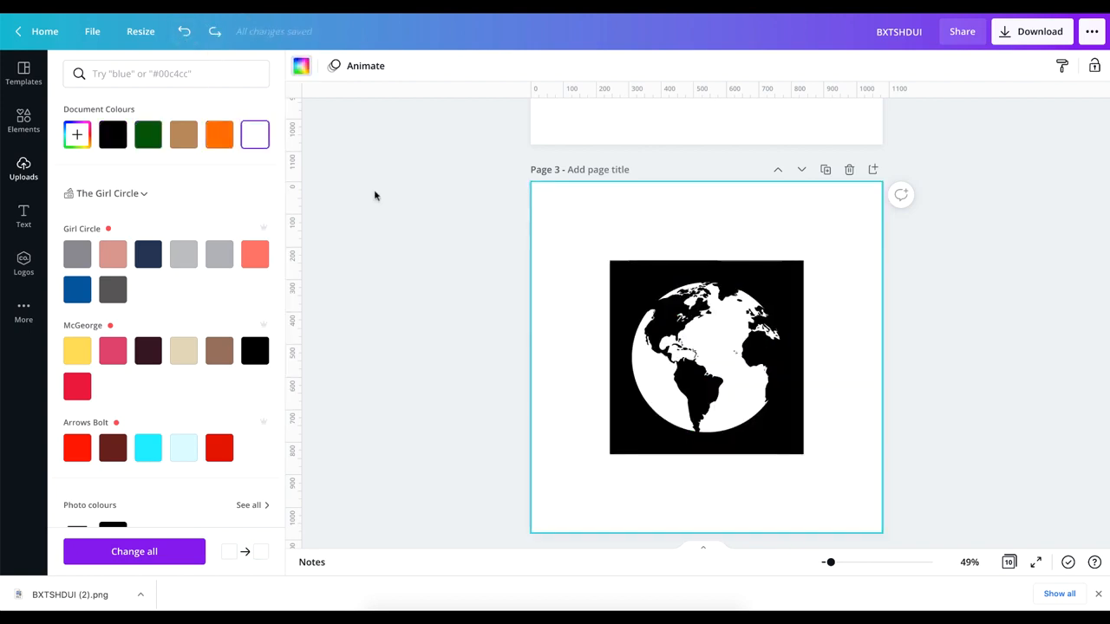
click(375, 195)
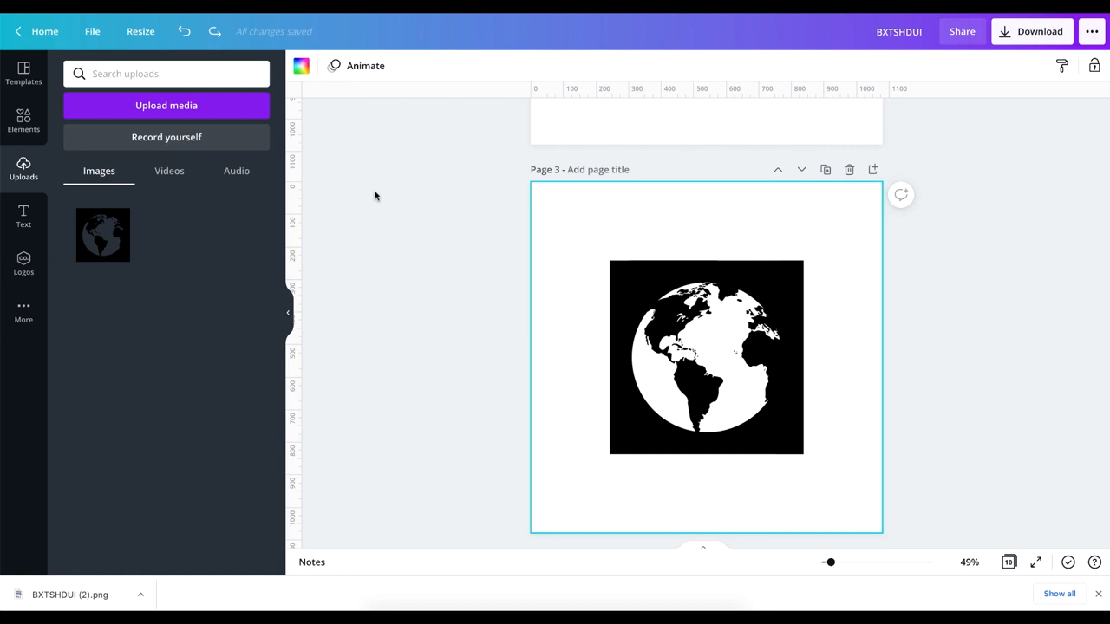
- Add a blank page directly after page 2
scroll(748, 300, up, 3)
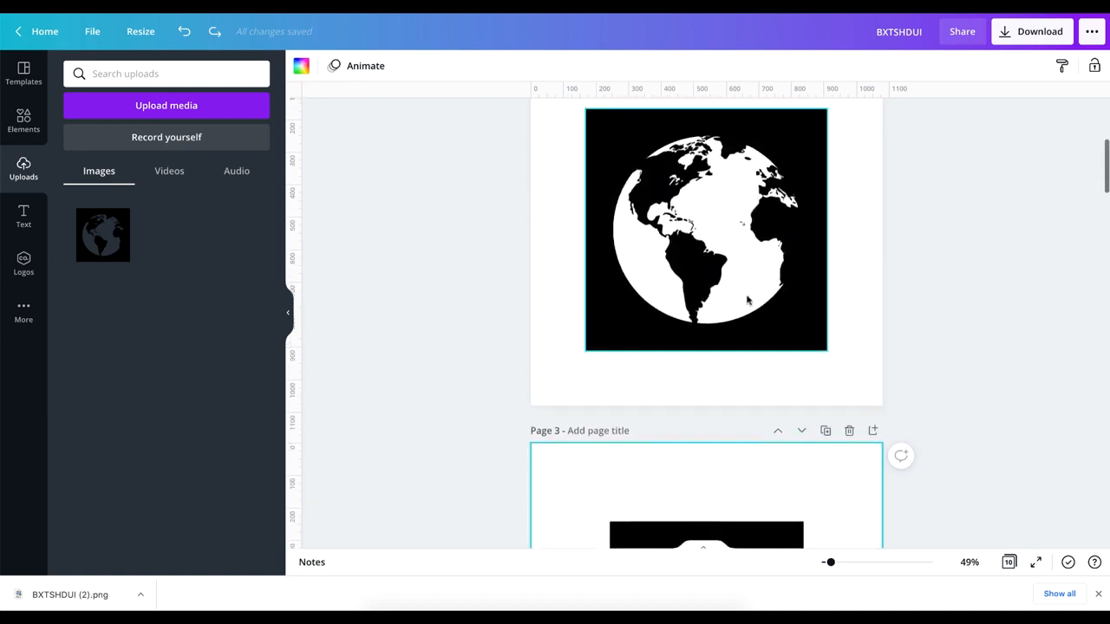
scroll(747, 300, up, 5)
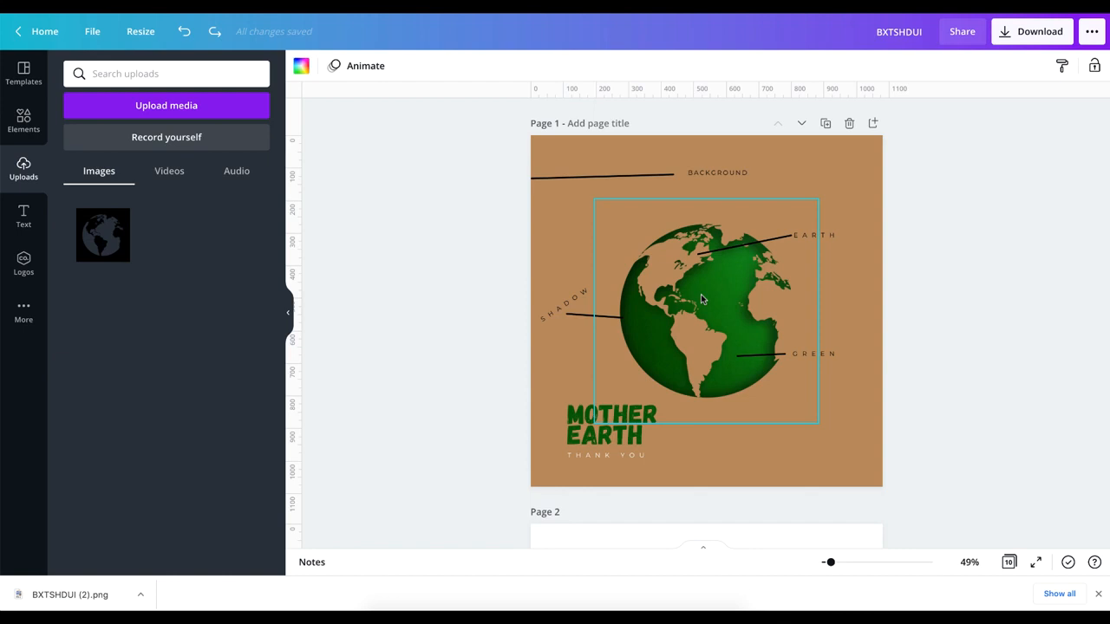
scroll(700, 294, down, 5)
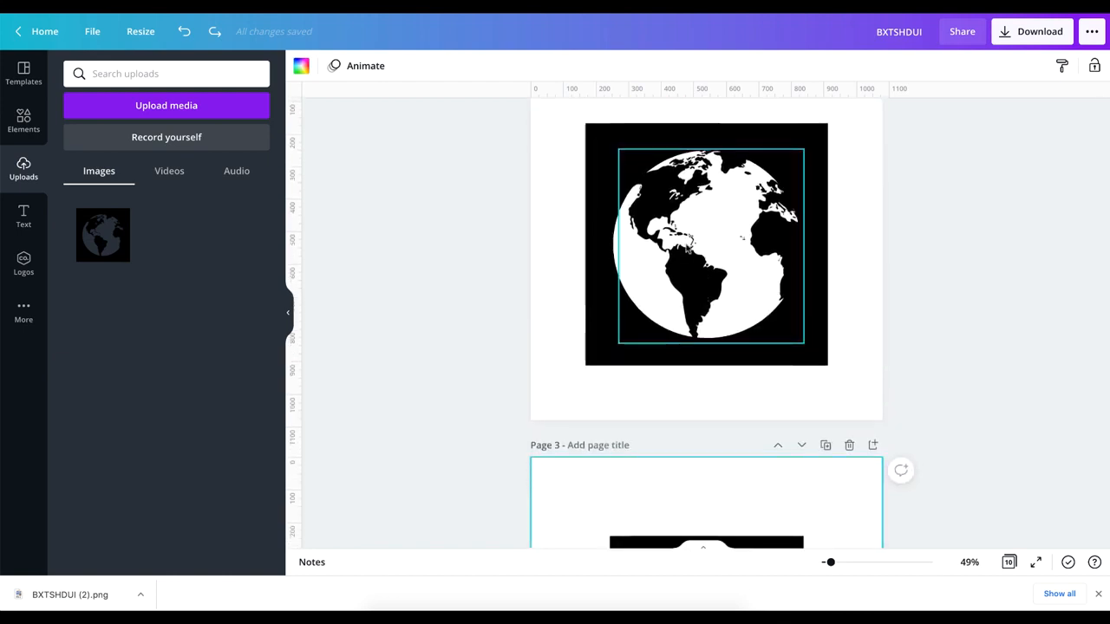
scroll(687, 248, up, 5)
scroll(688, 248, down, 5)
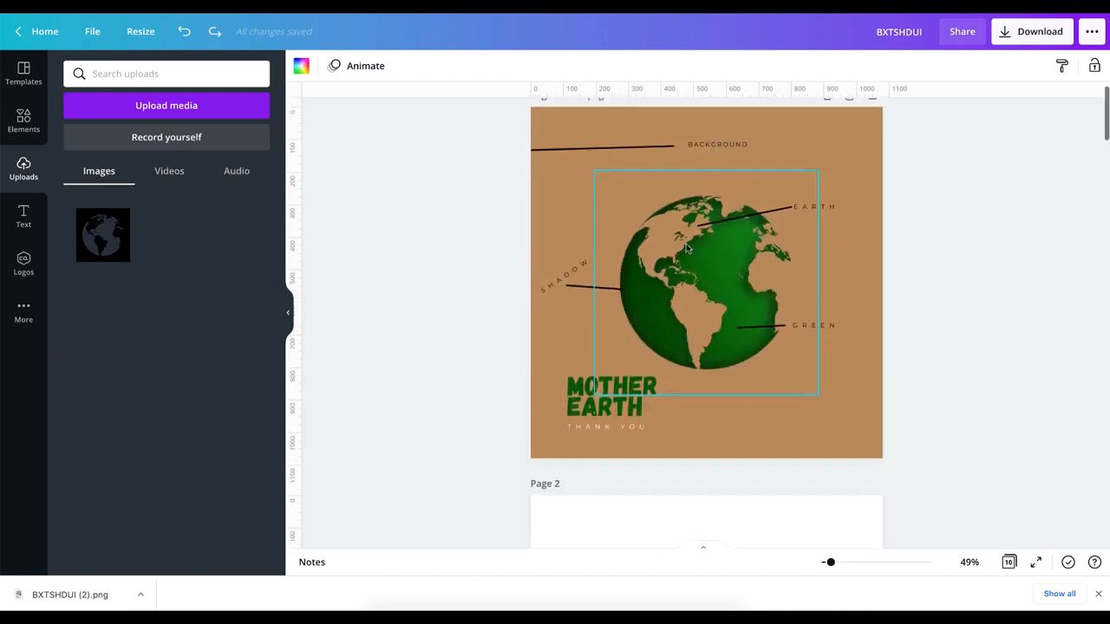
scroll(686, 248, up, 1)
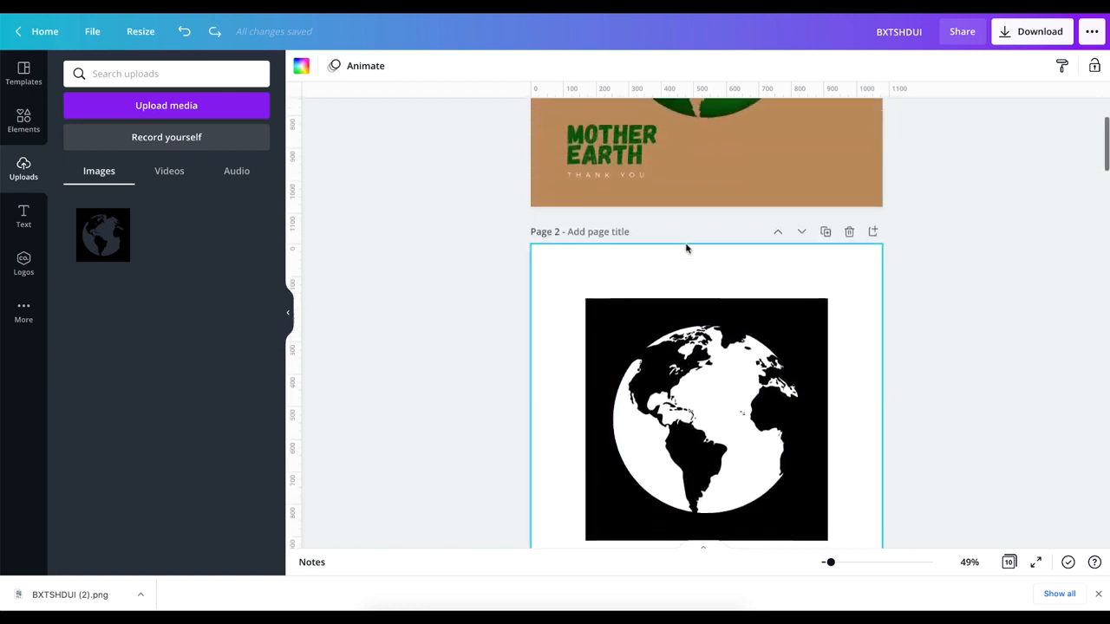
click(873, 231)
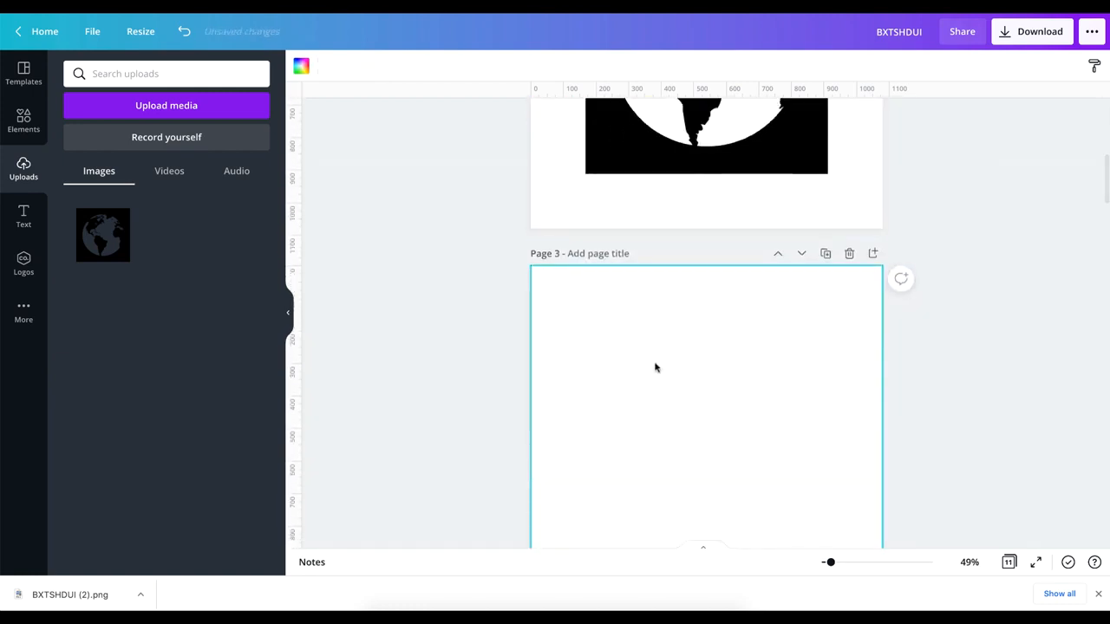
- Search the elements for "green gradient background" and restrict the results to photos
click(24, 126)
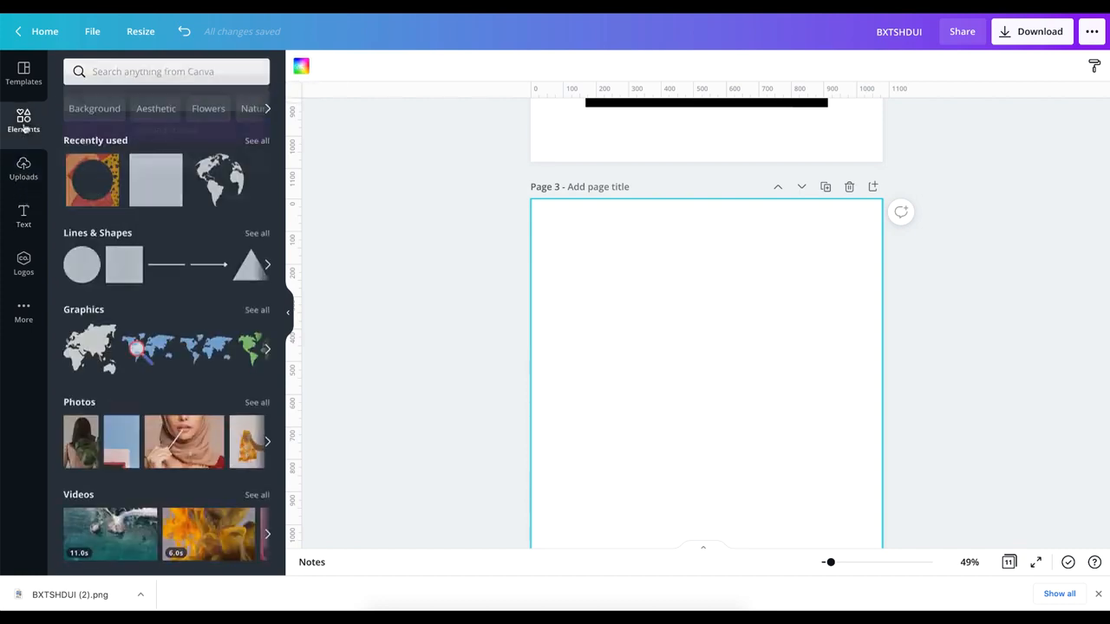
click(142, 75)
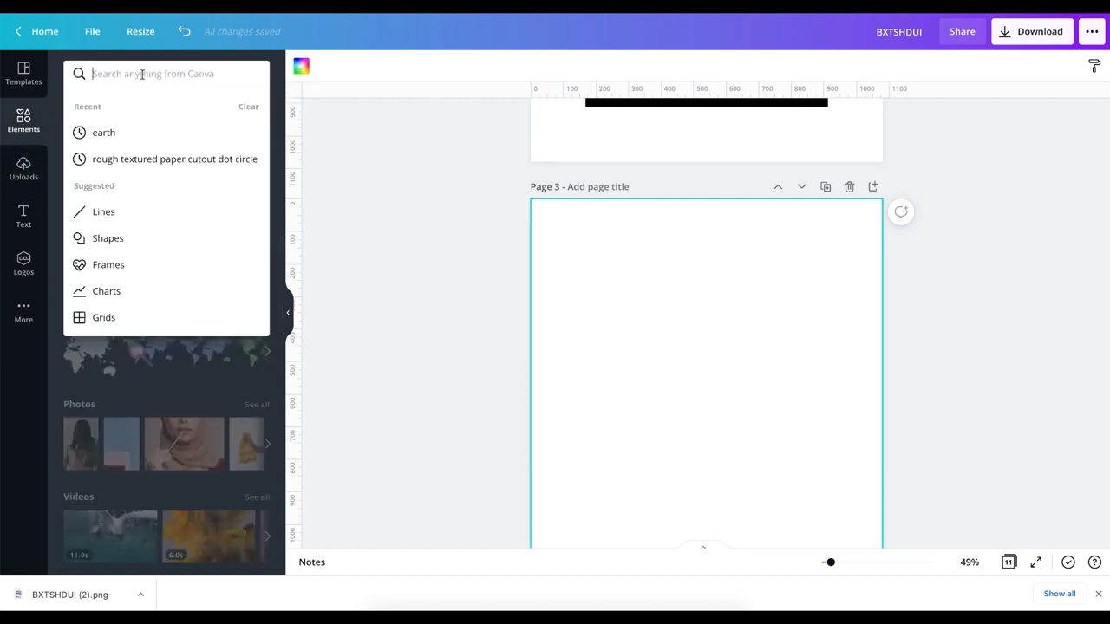
text(green gradient)
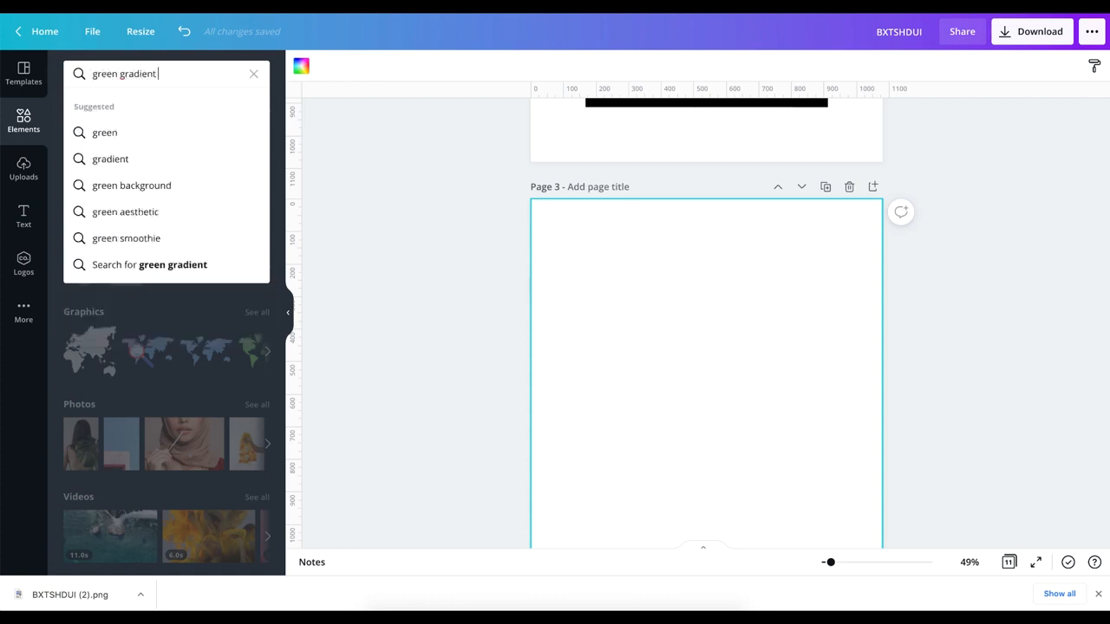
text(backgroun)
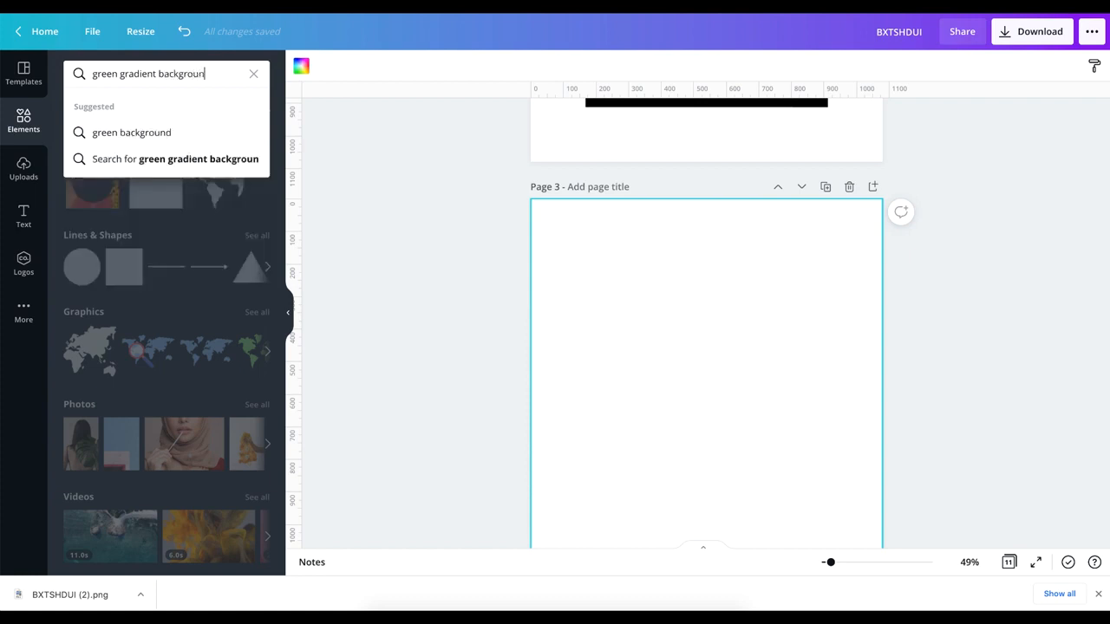
text(d)
key(Return)
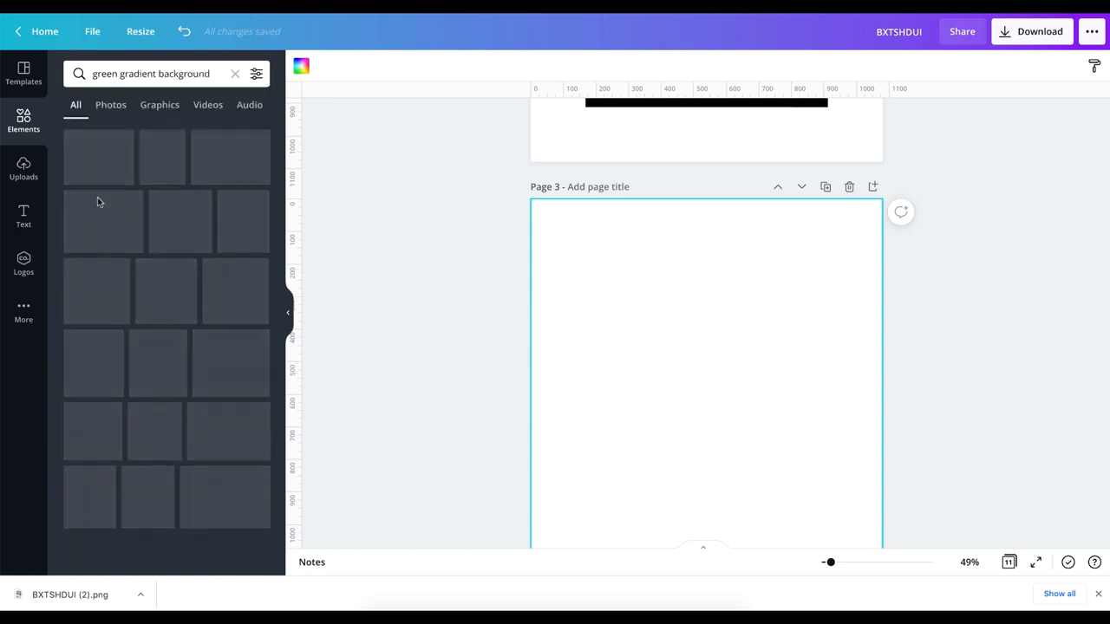
click(105, 111)
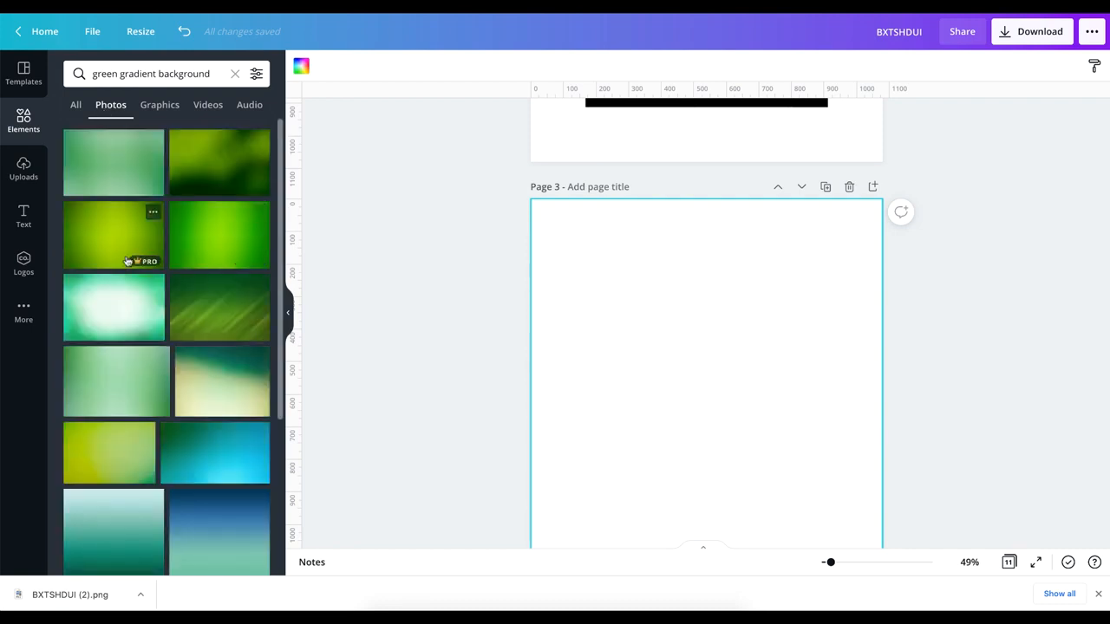
- Browse the green gradient photos and filter them by the custom dark green colour #00640D
scroll(199, 464, down, 3)
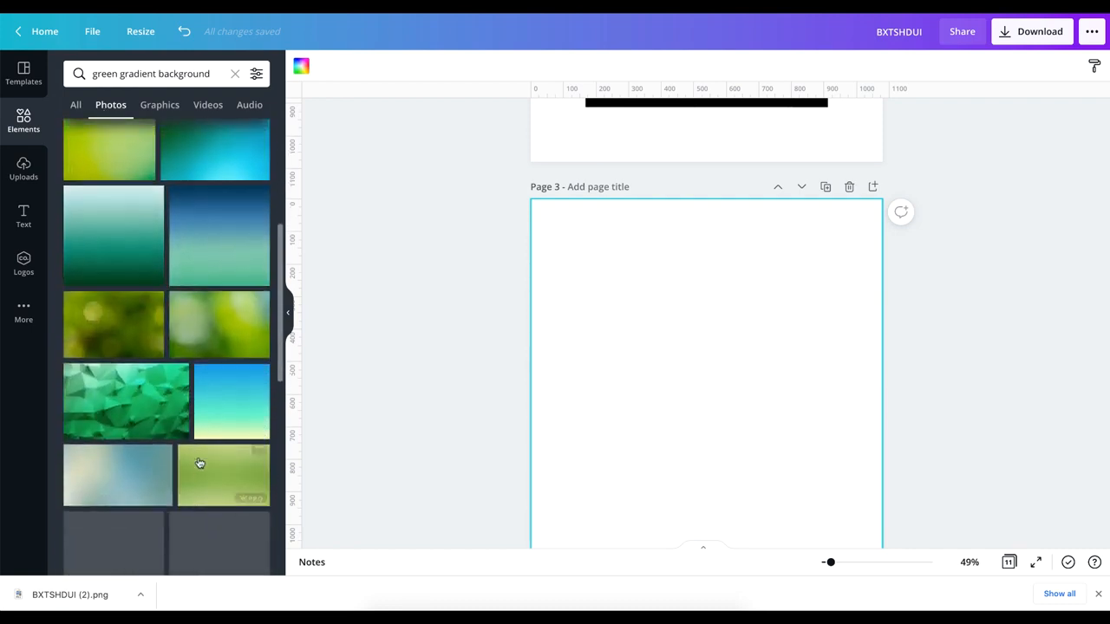
scroll(679, 389, up, 5)
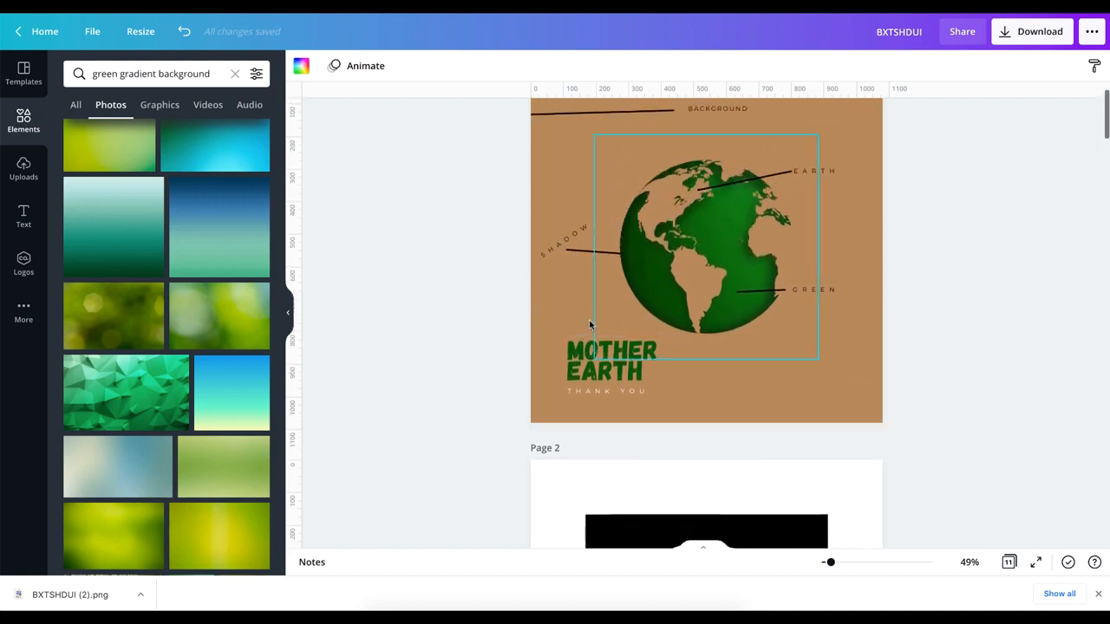
scroll(102, 425, down, 5)
scroll(102, 431, down, 4)
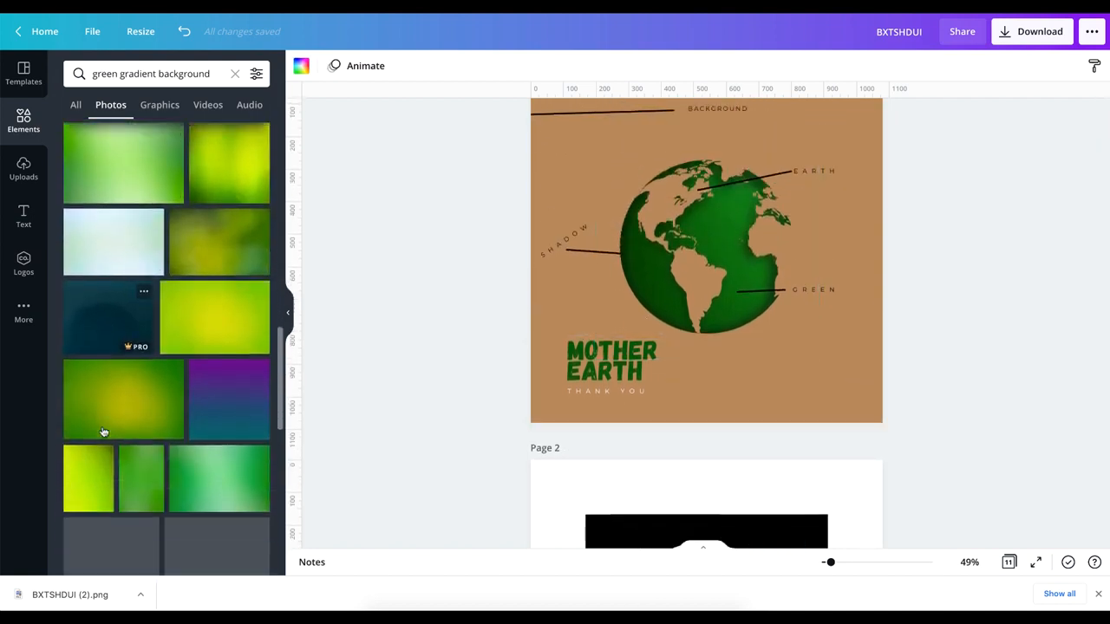
scroll(102, 431, down, 4)
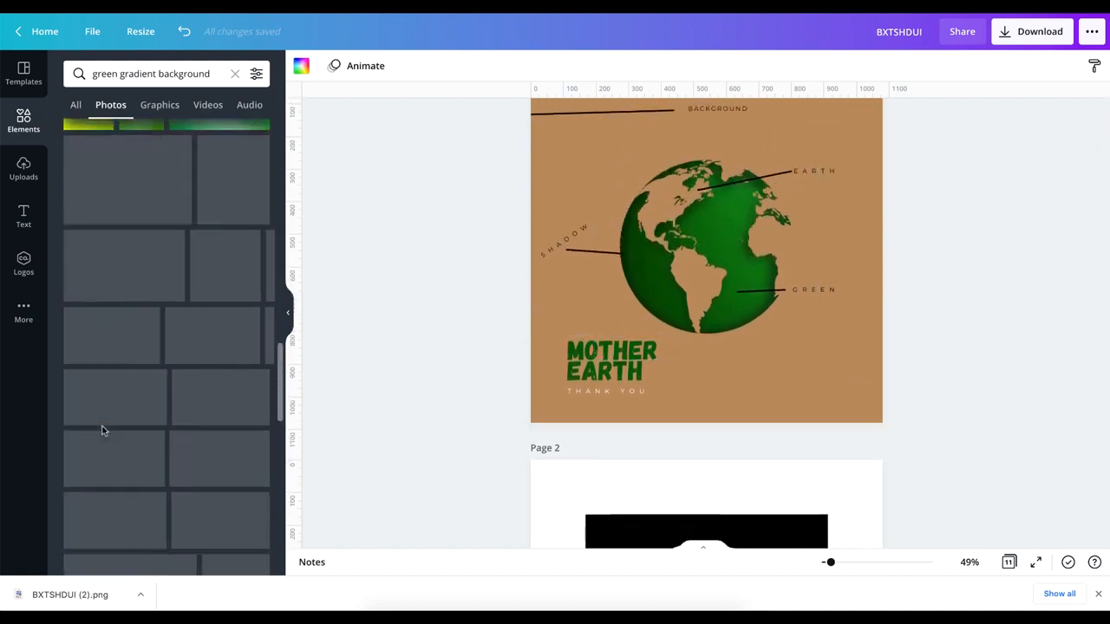
scroll(102, 431, down, 2)
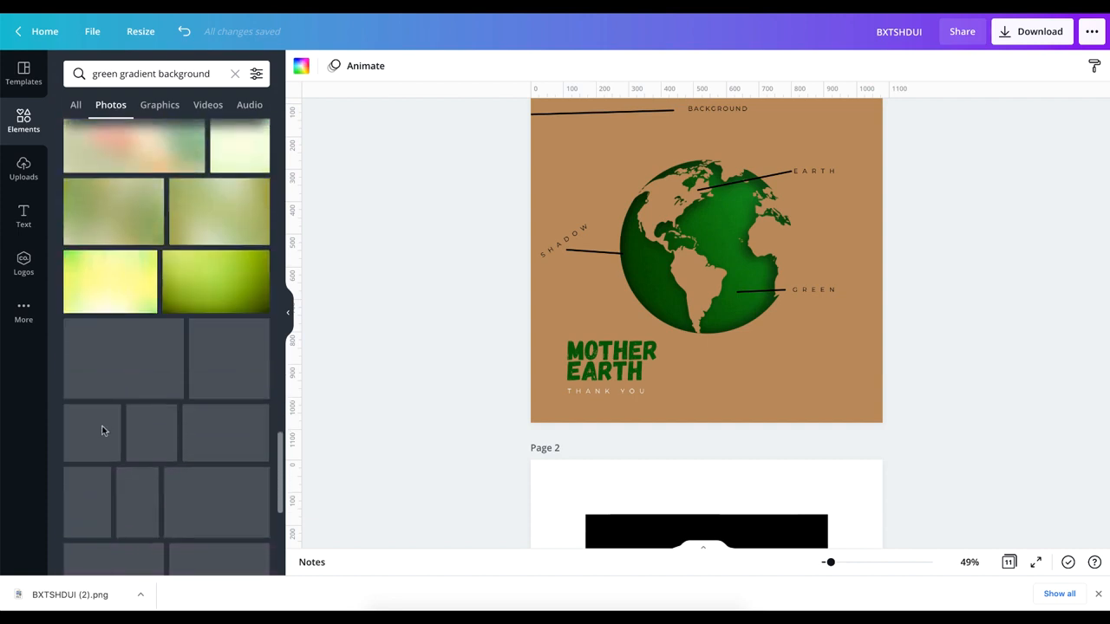
click(256, 76)
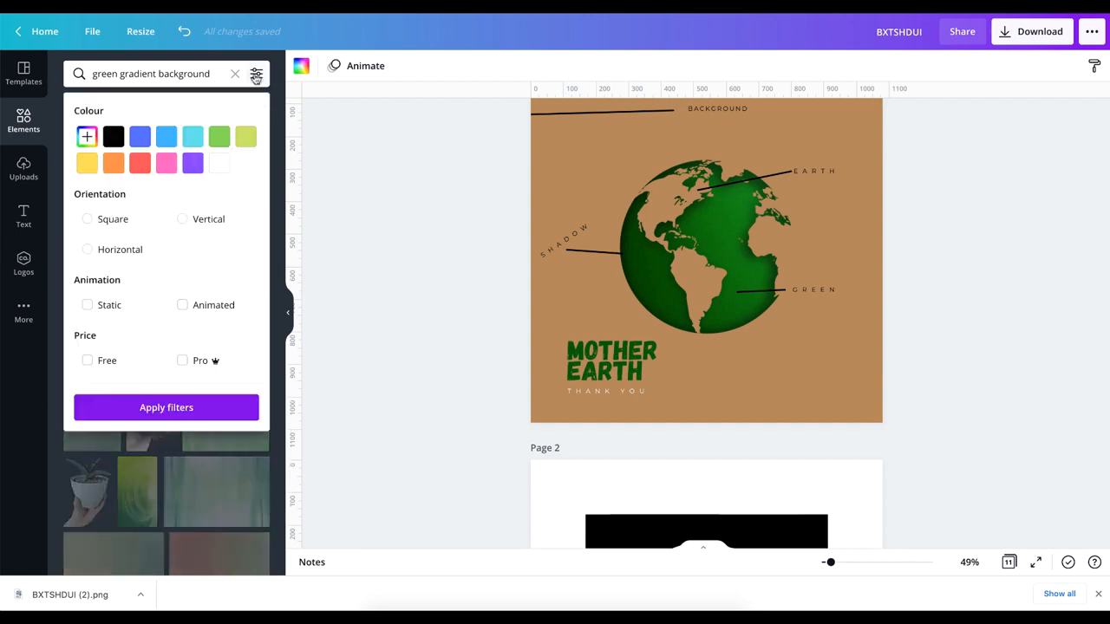
click(87, 136)
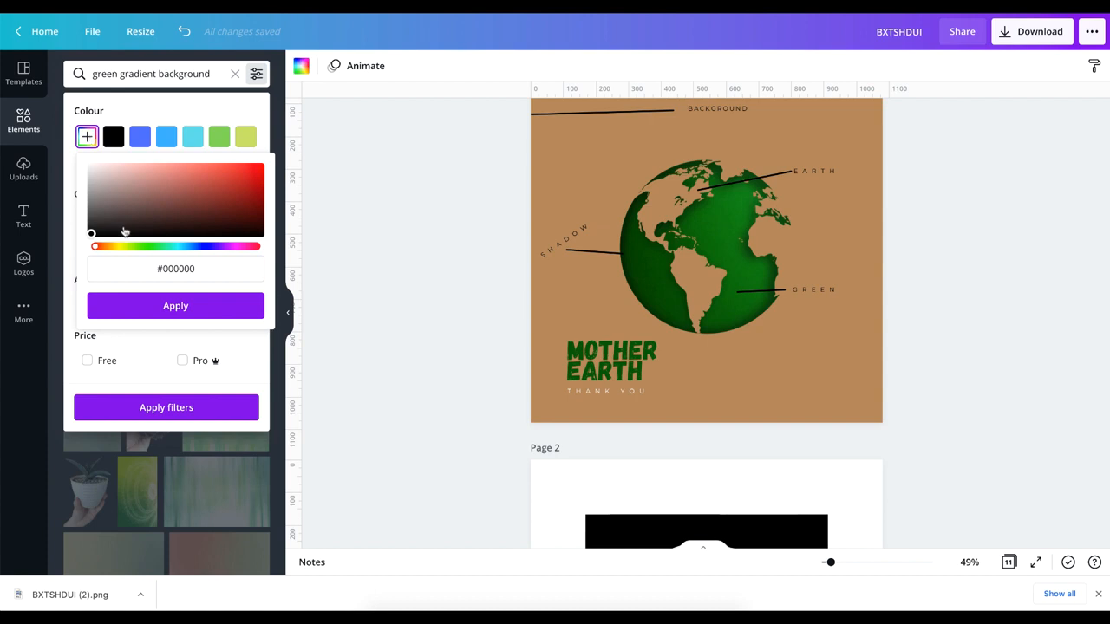
drag(106, 247, 152, 250)
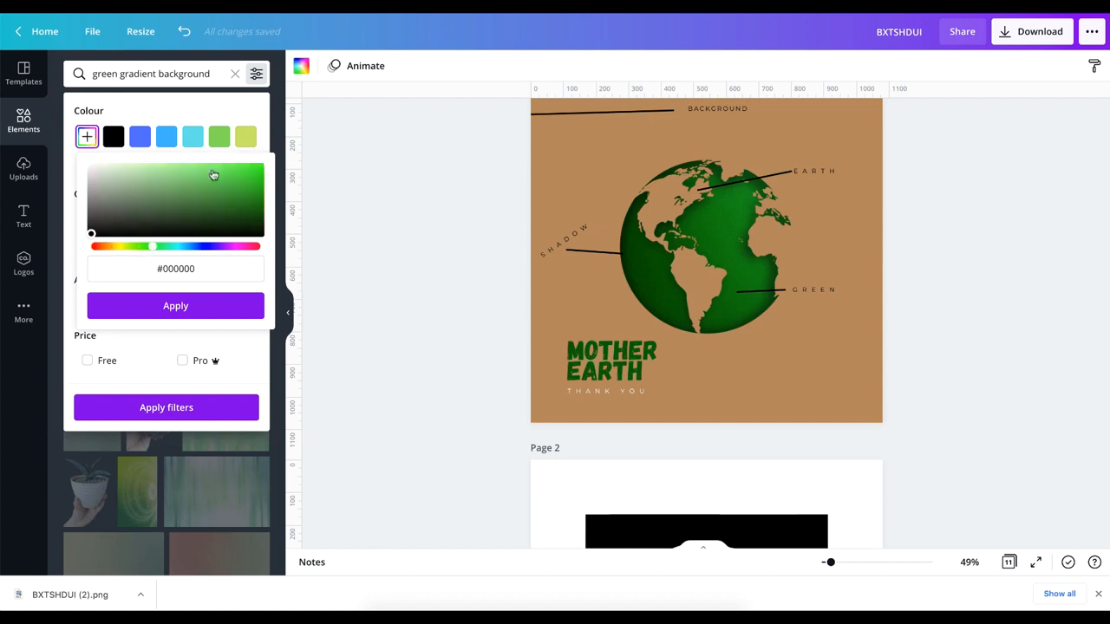
drag(213, 175, 260, 209)
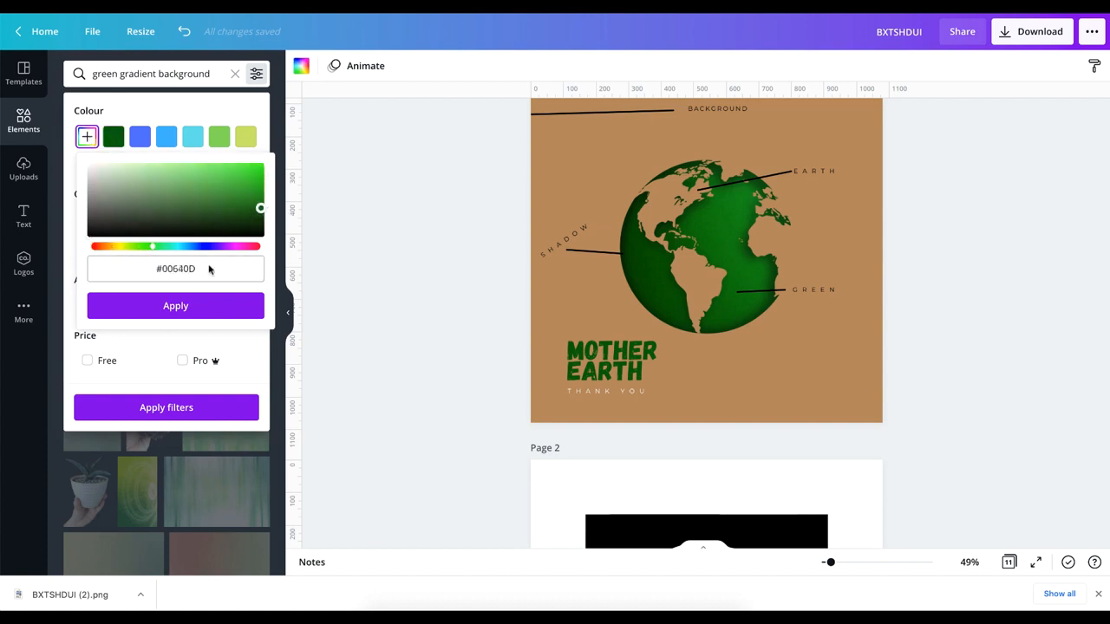
click(183, 315)
click(162, 414)
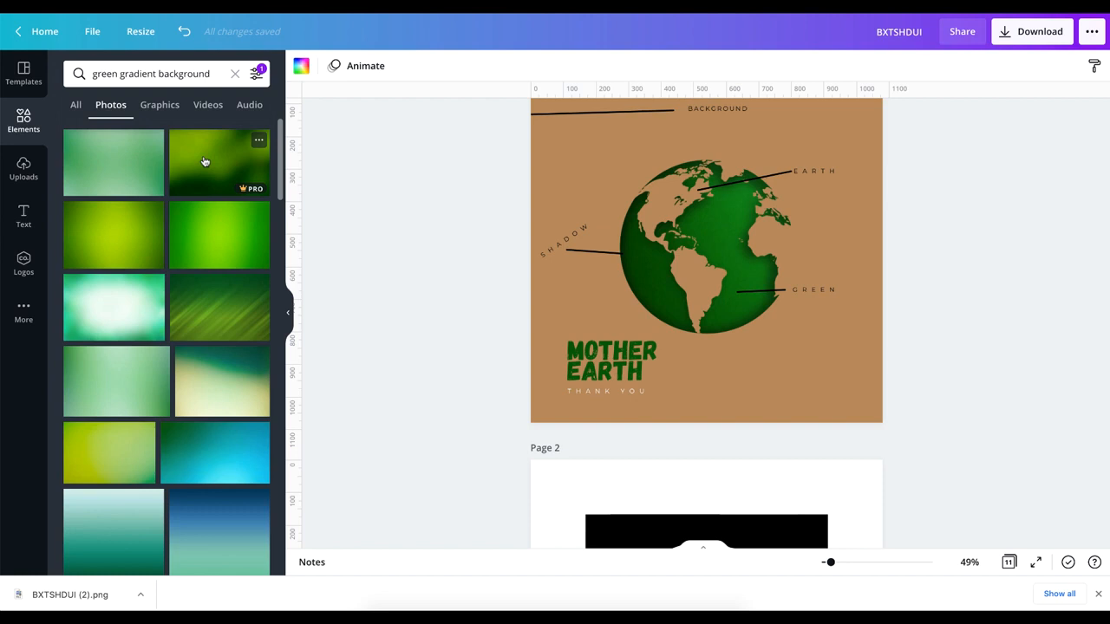
- Examine how the globe on page 1 is layered by selecting its earth cutout and the surrounding brown background pieces
scroll(639, 350, down, 3)
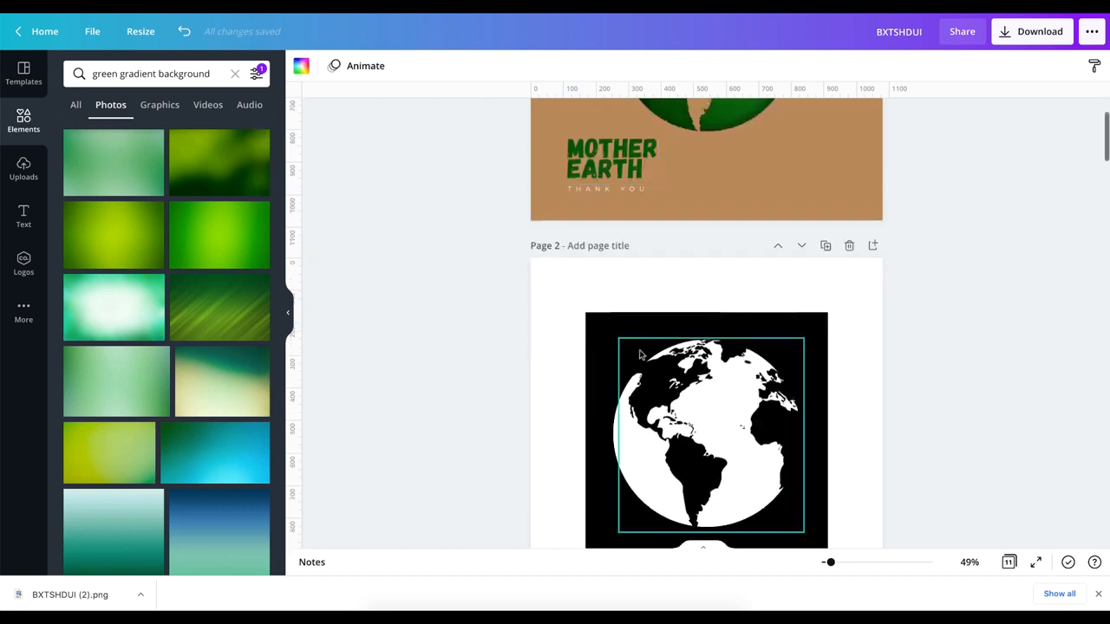
scroll(639, 350, up, 3)
click(677, 270)
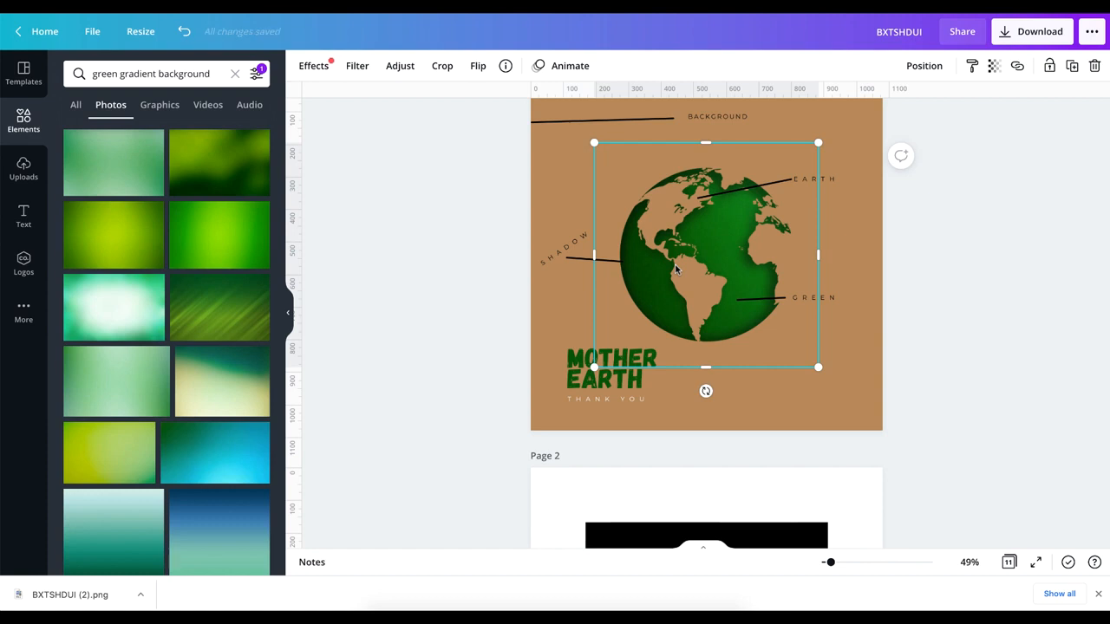
click(549, 157)
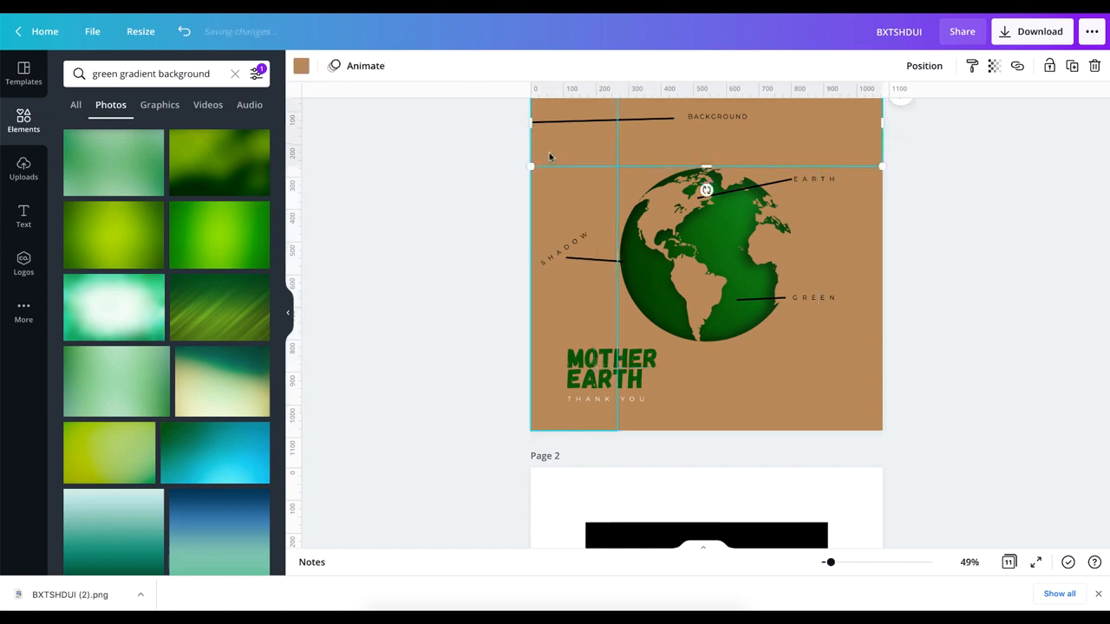
click(549, 157)
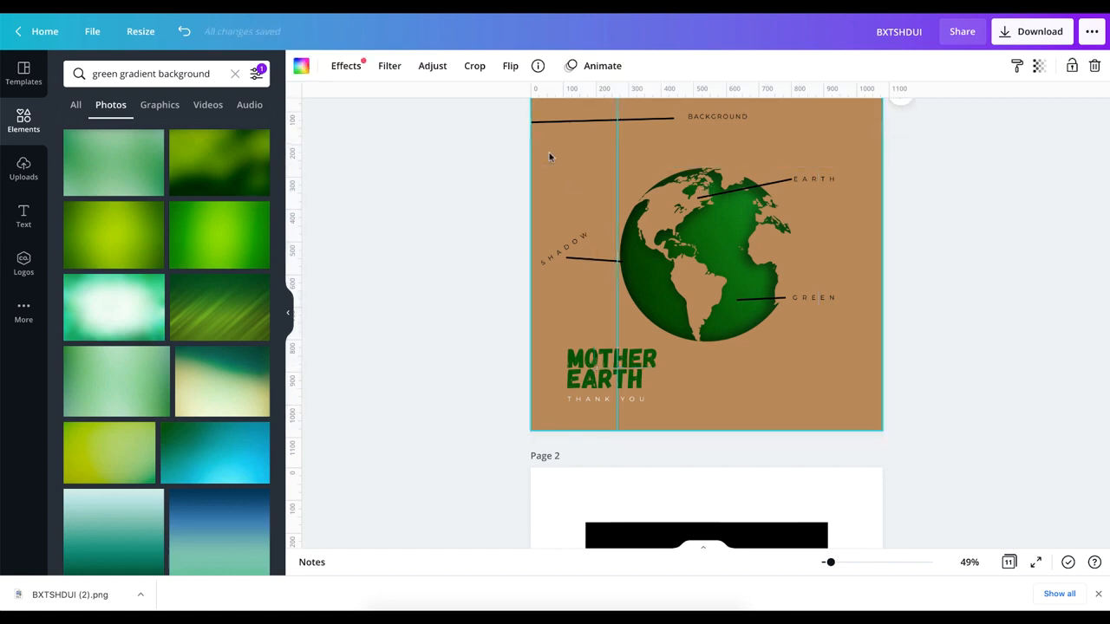
click(549, 157)
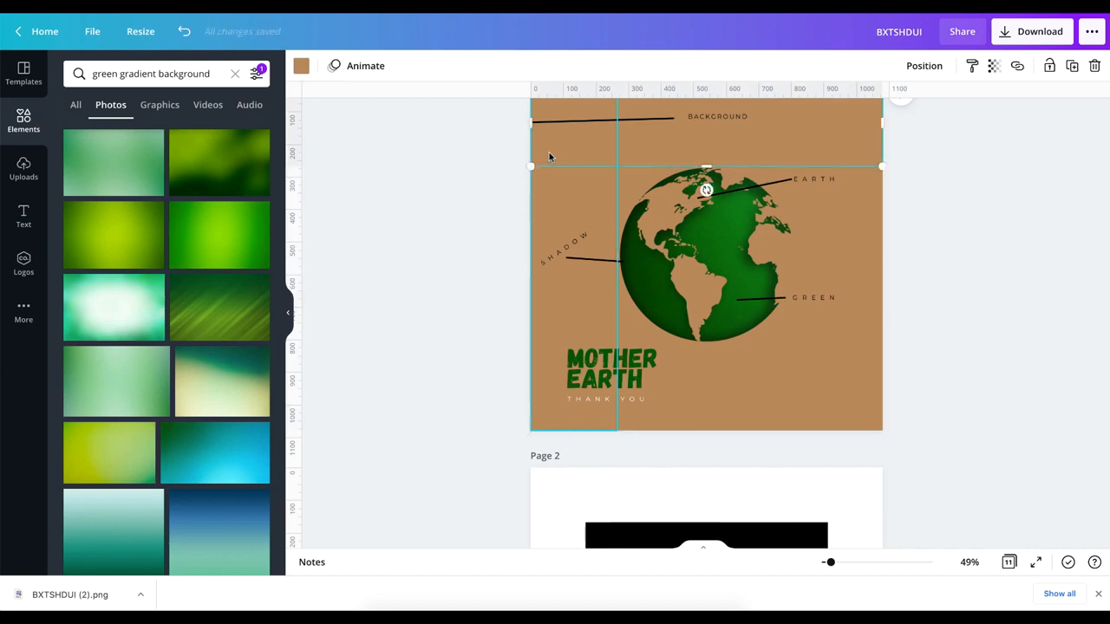
- Shift the earth cutout on page 1 aside to show the layers beneath, and undo the move
click(665, 240)
drag(665, 239, 697, 240)
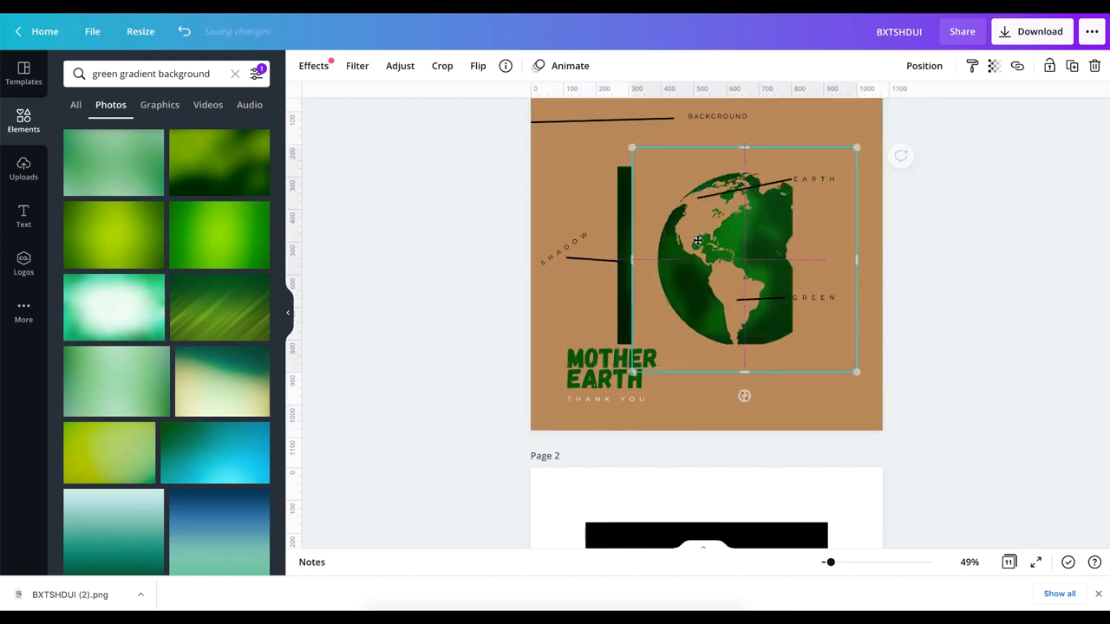
key(super+z)
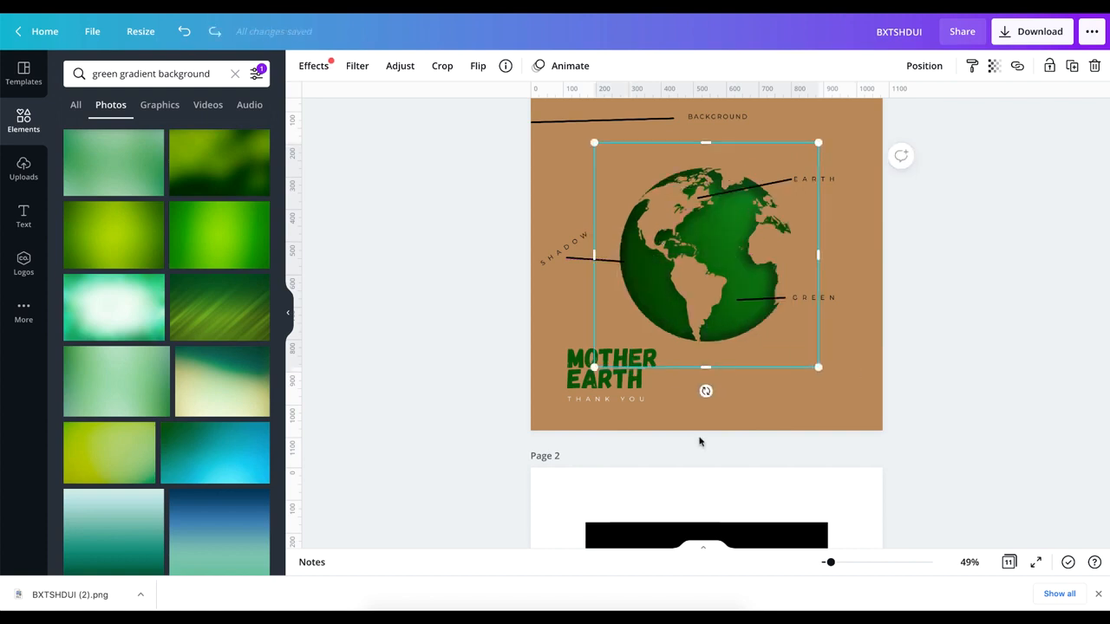
- Add the blurred dark green gradient photo to blank page 3 and set it as the page background
scroll(792, 486, down, 5)
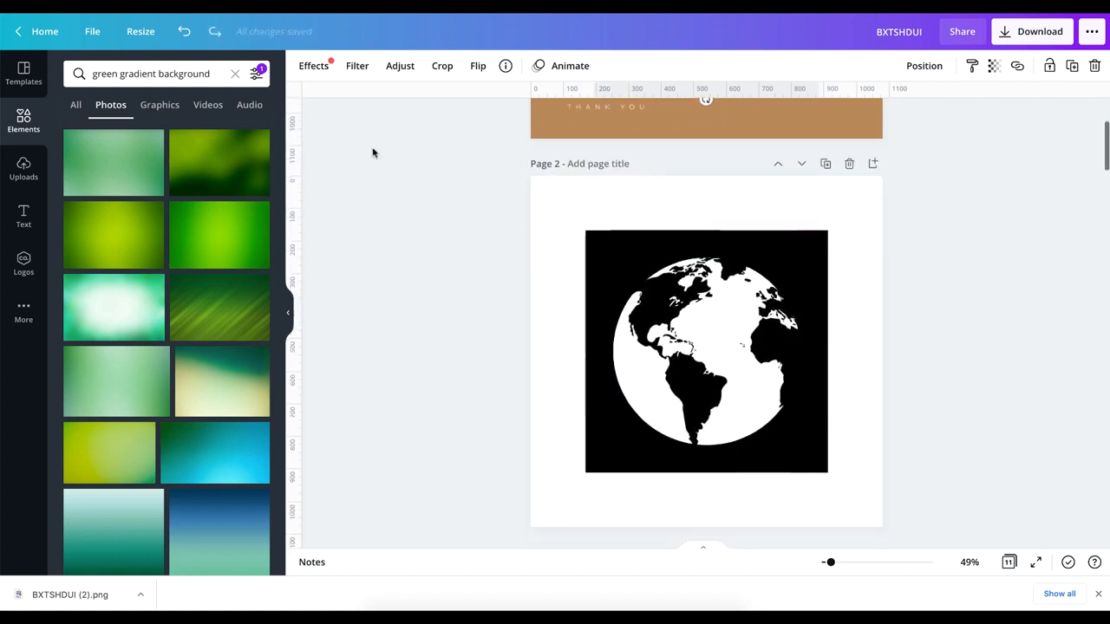
scroll(609, 304, down, 3)
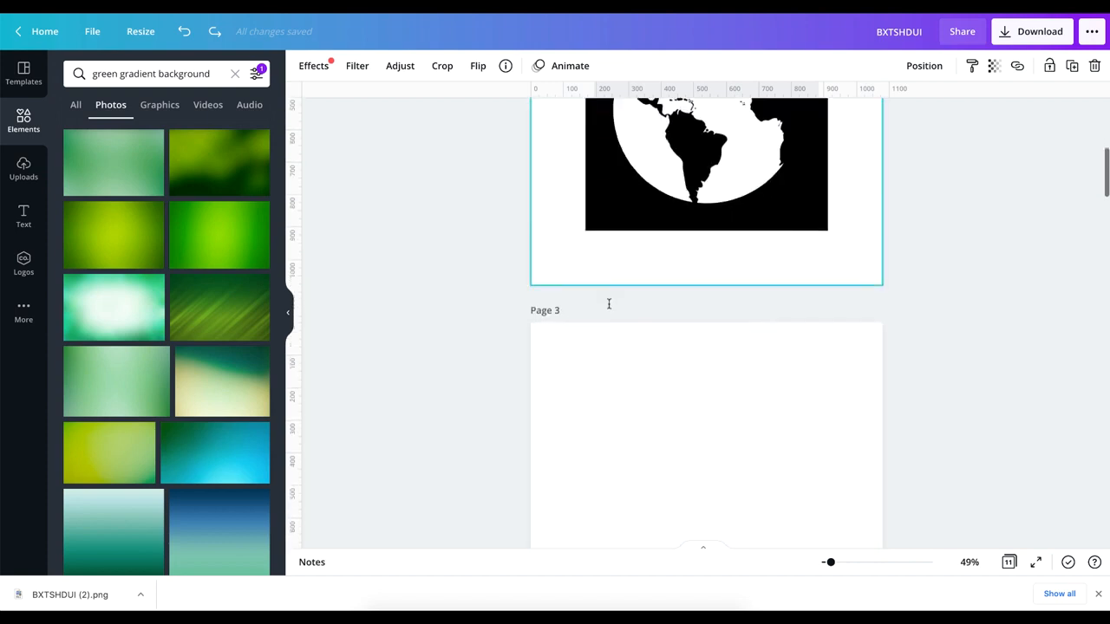
scroll(609, 303, down, 2)
click(604, 307)
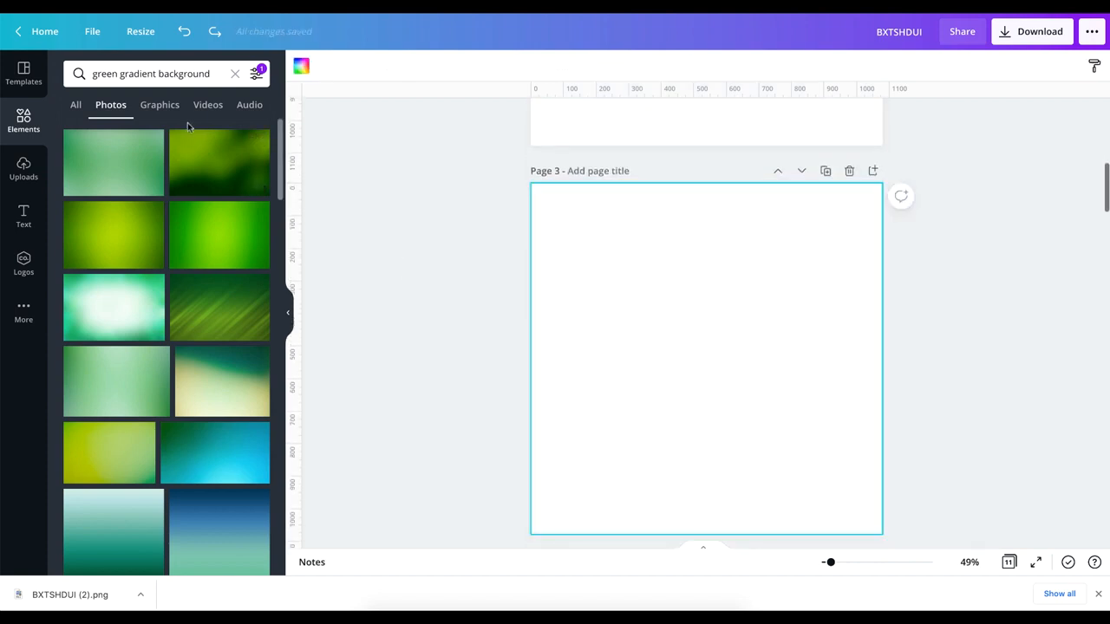
click(210, 160)
right_click(759, 335)
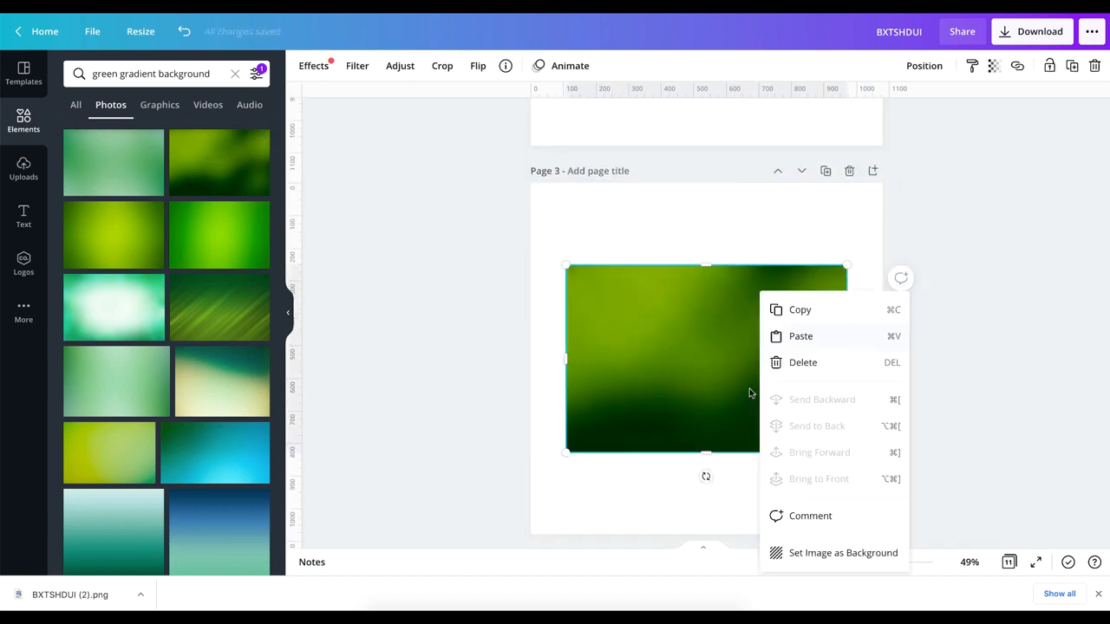
click(805, 552)
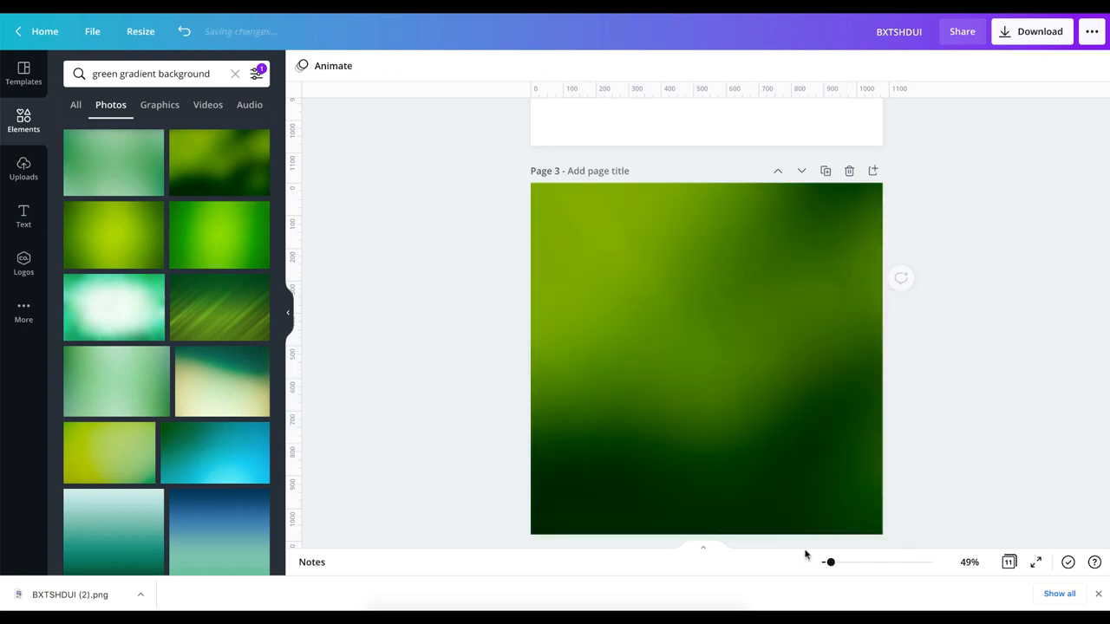
- Reposition the green background photo on page 3 so that its leftmost part fills the page
double_click(687, 369)
drag(709, 368, 844, 370)
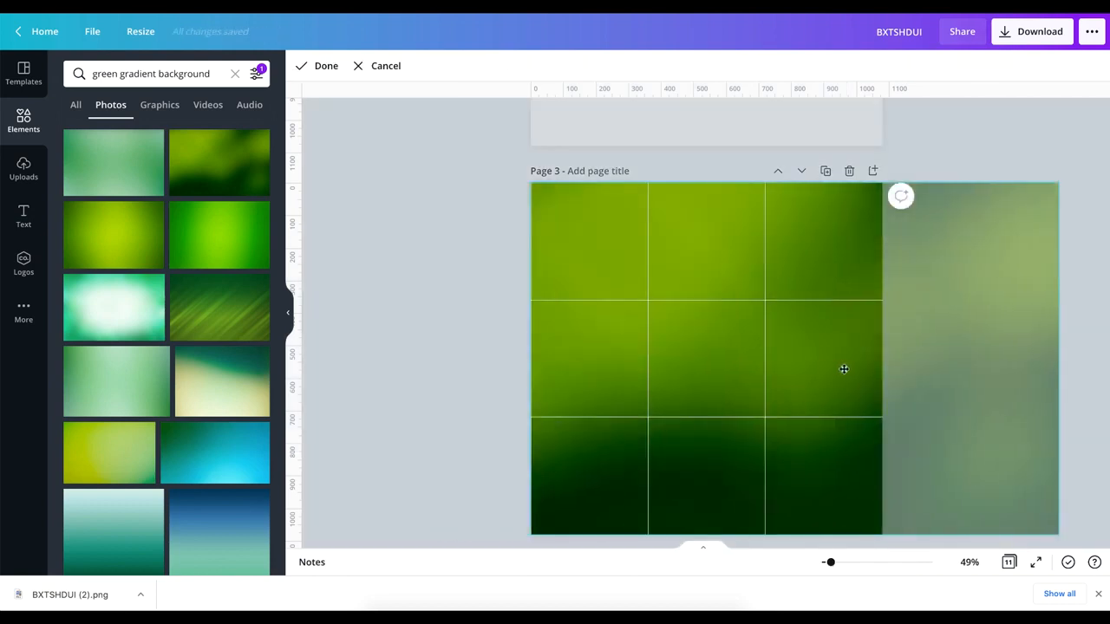
click(983, 145)
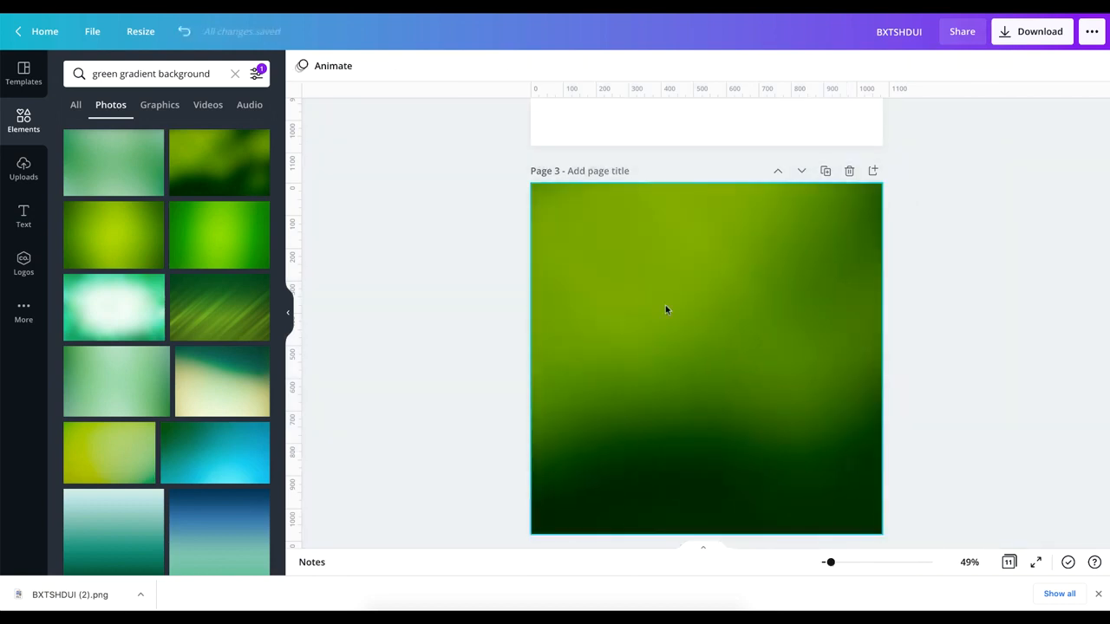
- Compare the poster on page 1 and the earth cutout on page 2 with the green background on page 3
scroll(666, 308, up, 4)
scroll(666, 309, up, 5)
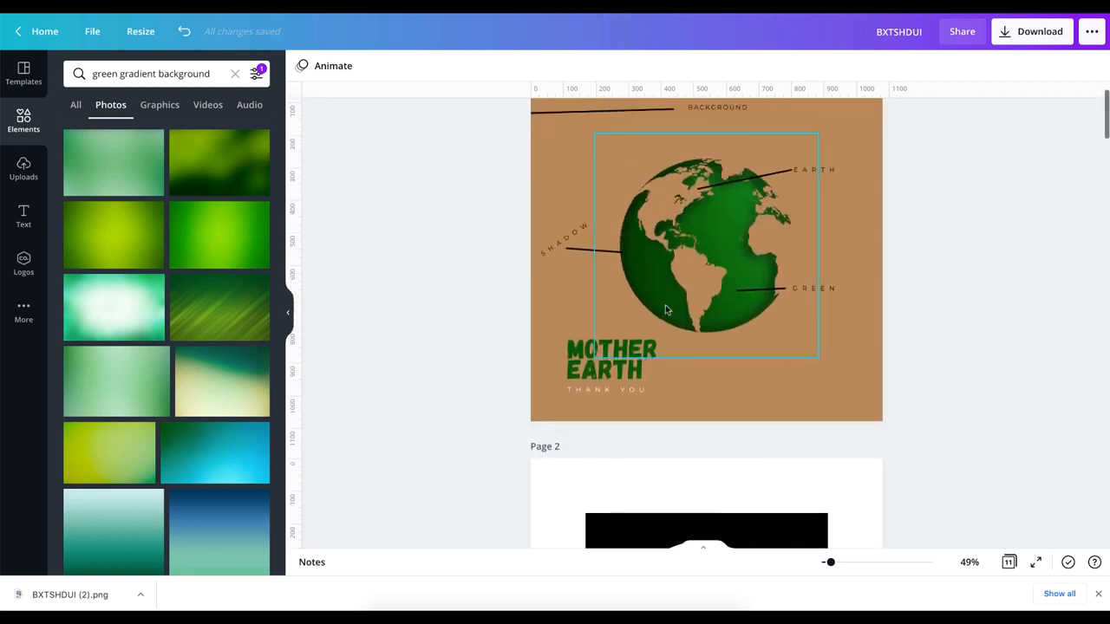
scroll(665, 310, down, 3)
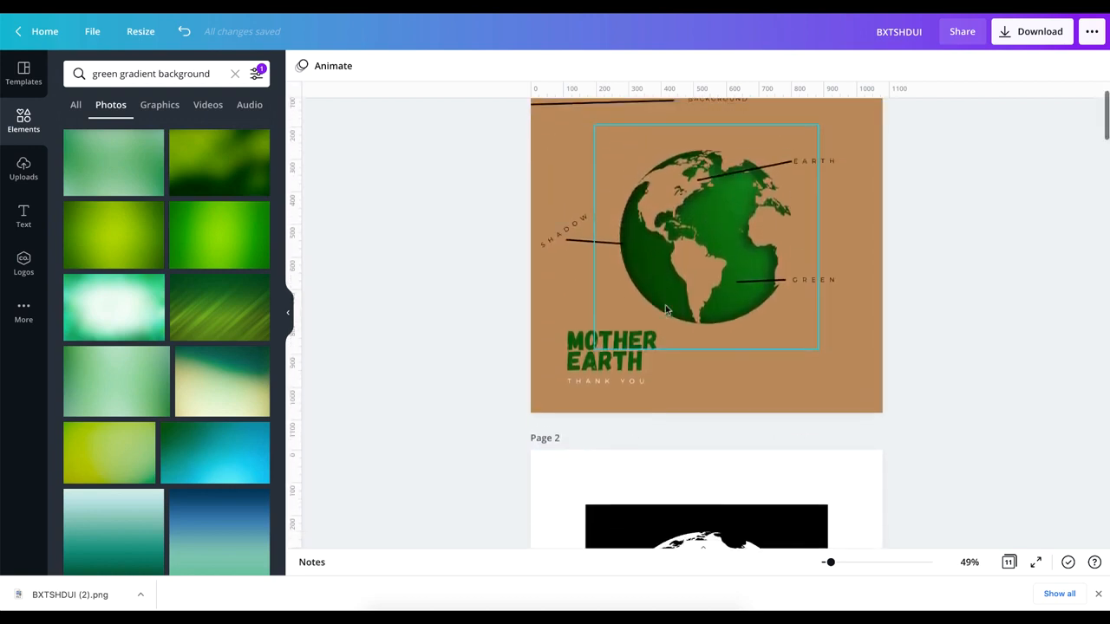
scroll(666, 310, down, 3)
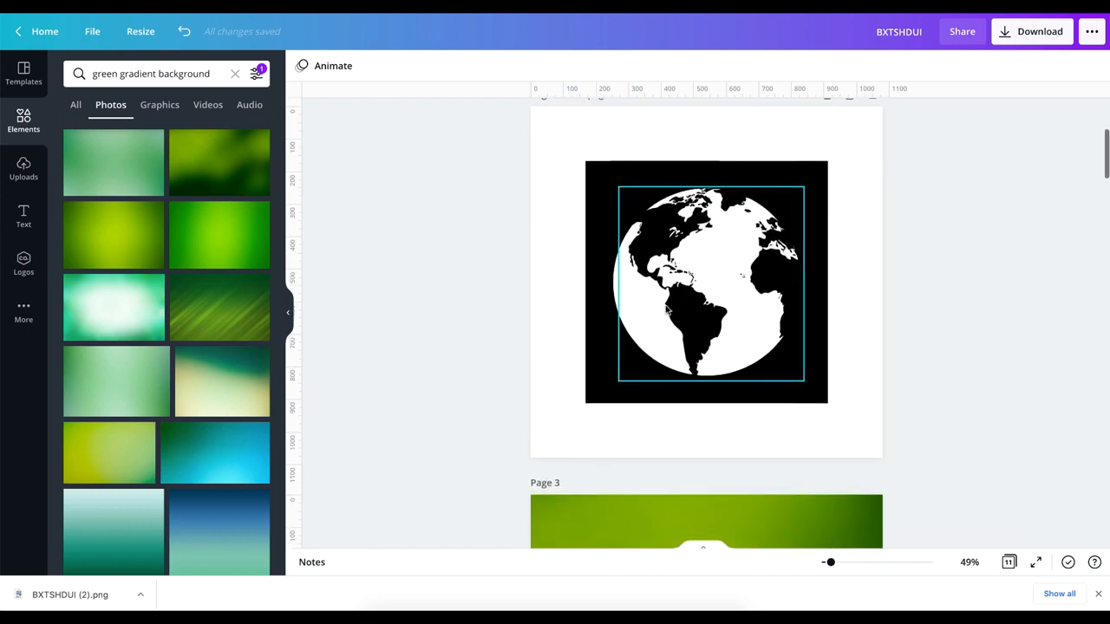
scroll(614, 185, up, 1)
scroll(614, 185, down, 5)
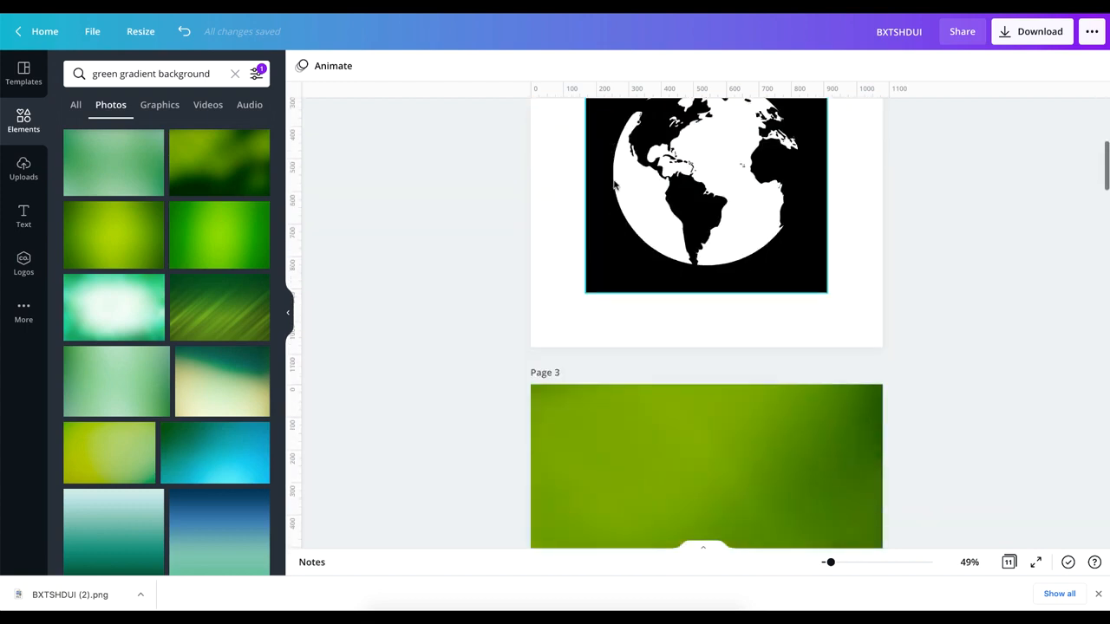
scroll(621, 321, down, 1)
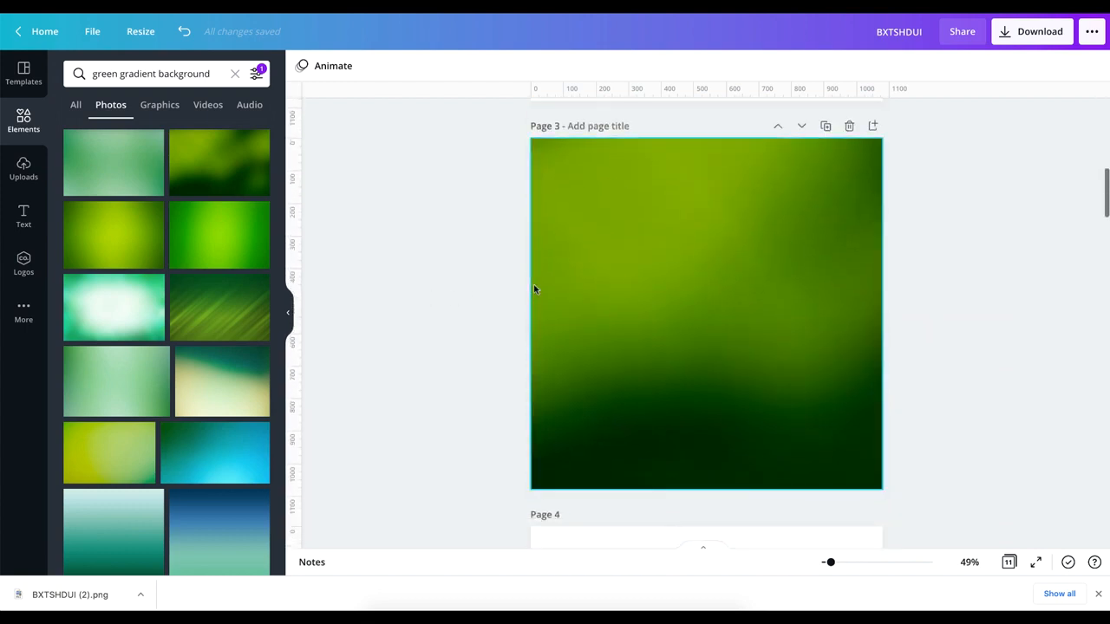
scroll(534, 290, up, 2)
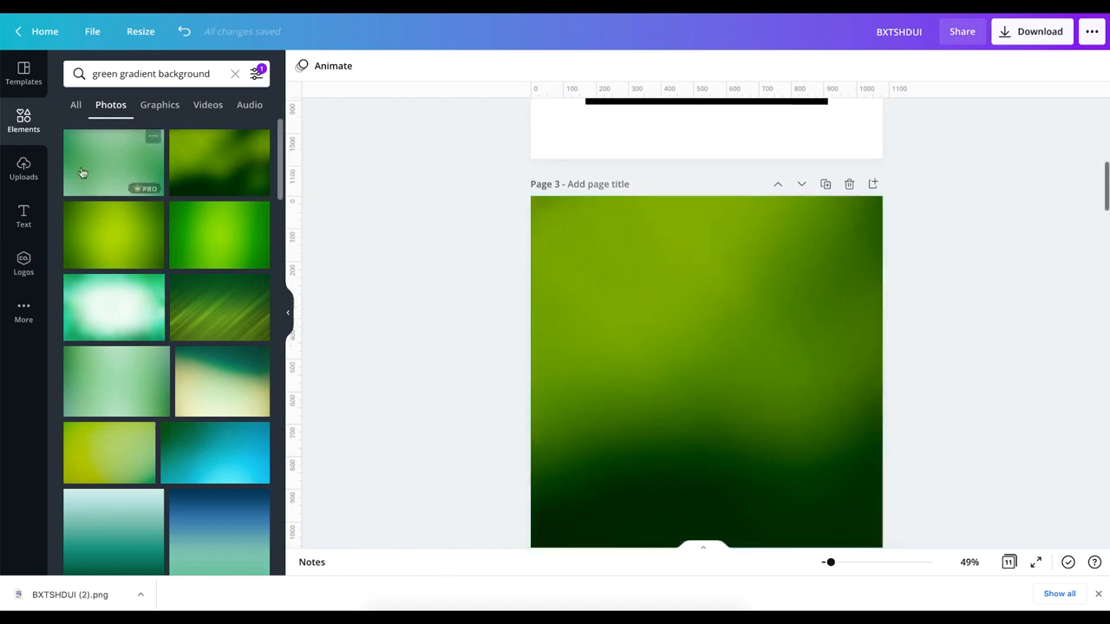
- Place the uploaded transparent earth cutout over the green background on page 3
click(25, 173)
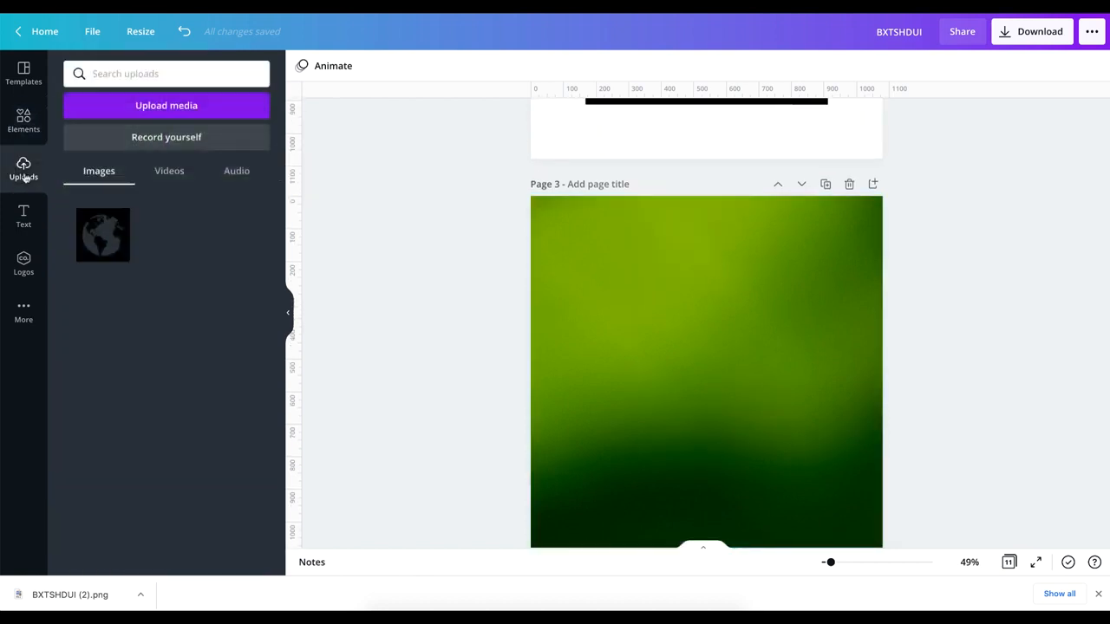
click(110, 231)
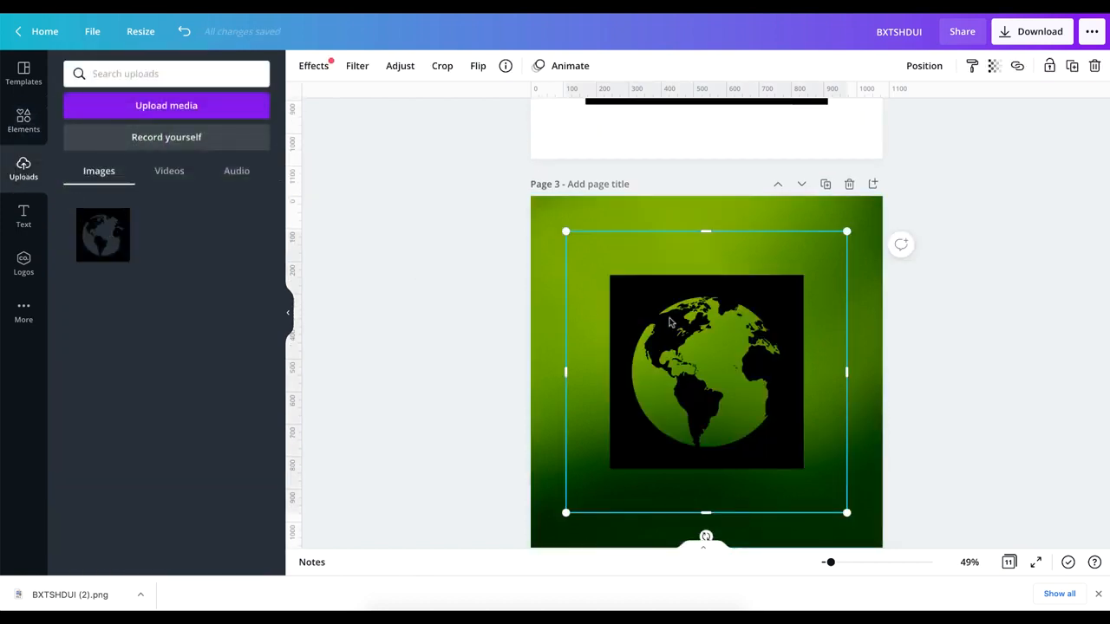
scroll(653, 370, down, 2)
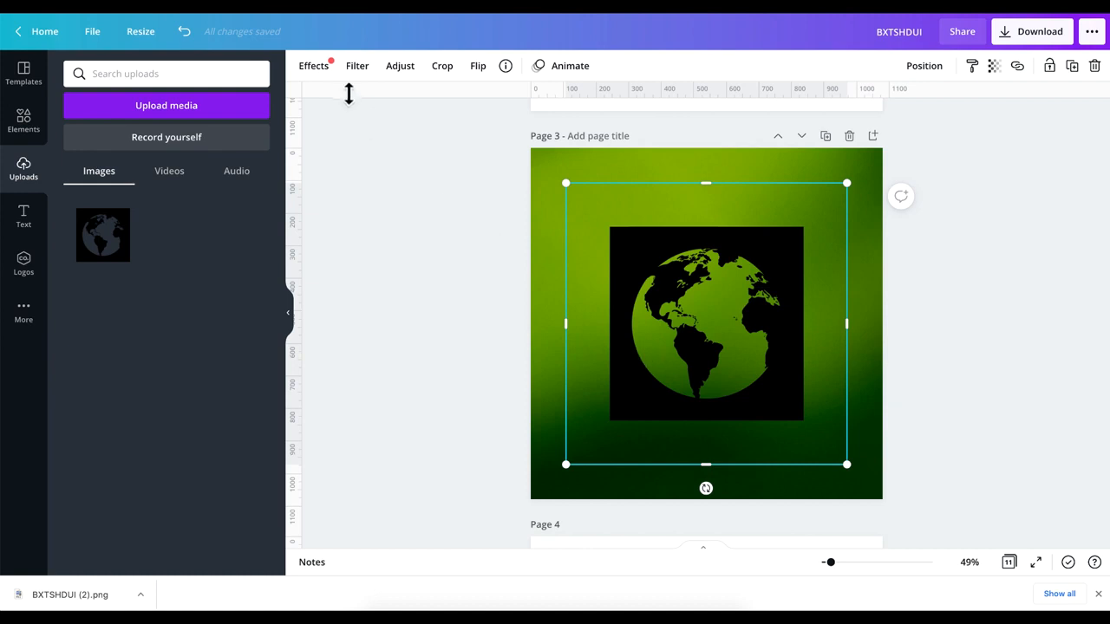
- Set the blur of the earth cutout on page 3 to 46 to make it the shadow layer
click(314, 66)
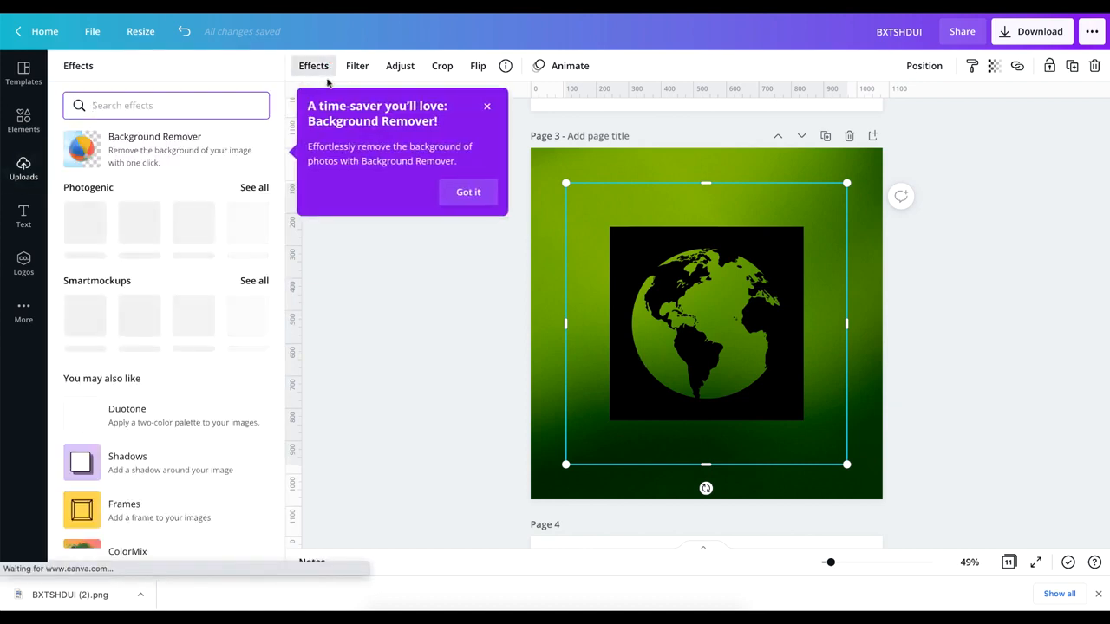
click(398, 66)
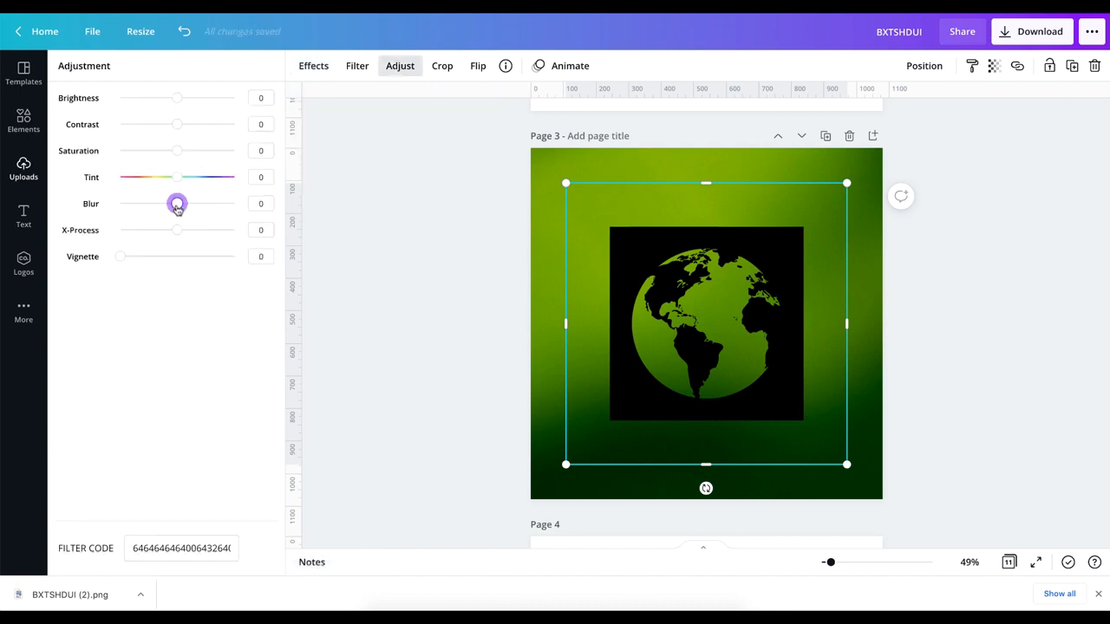
drag(177, 208, 203, 207)
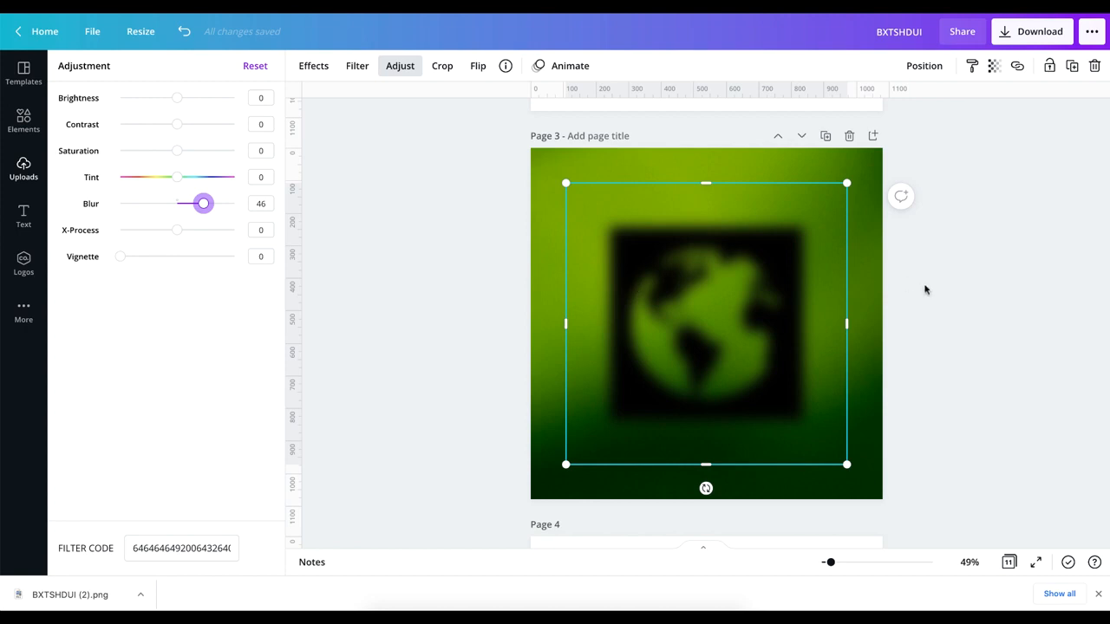
key(Escape)
key(Escape)
- Add a second, sharp copy of the uploaded earth cutout on page 3 and position it over the blurred one
scroll(646, 287, up, 5)
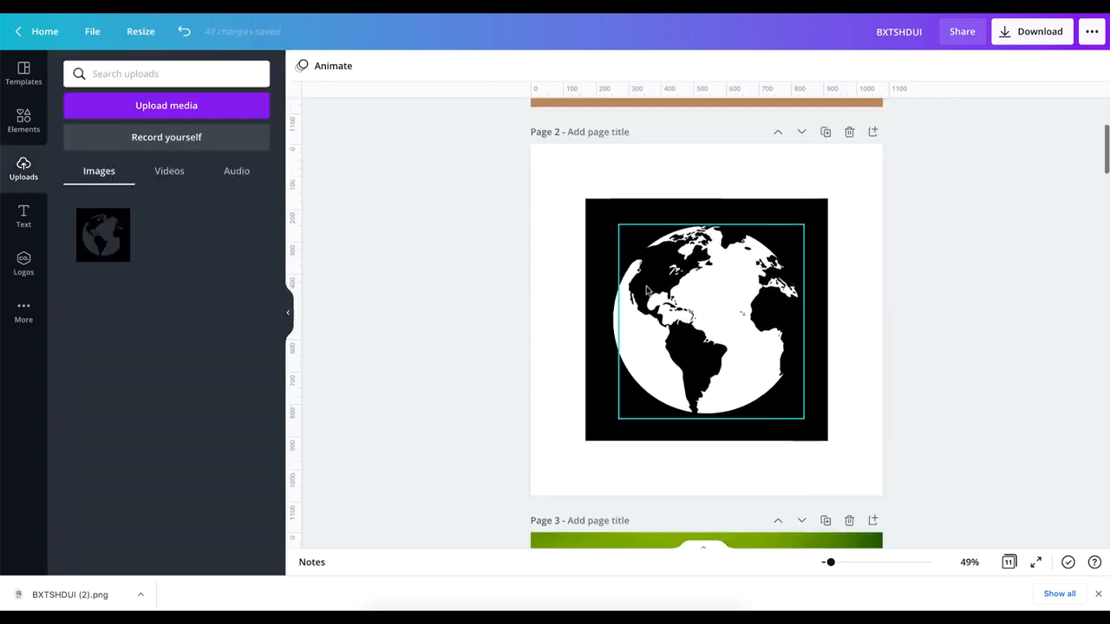
scroll(646, 291, down, 5)
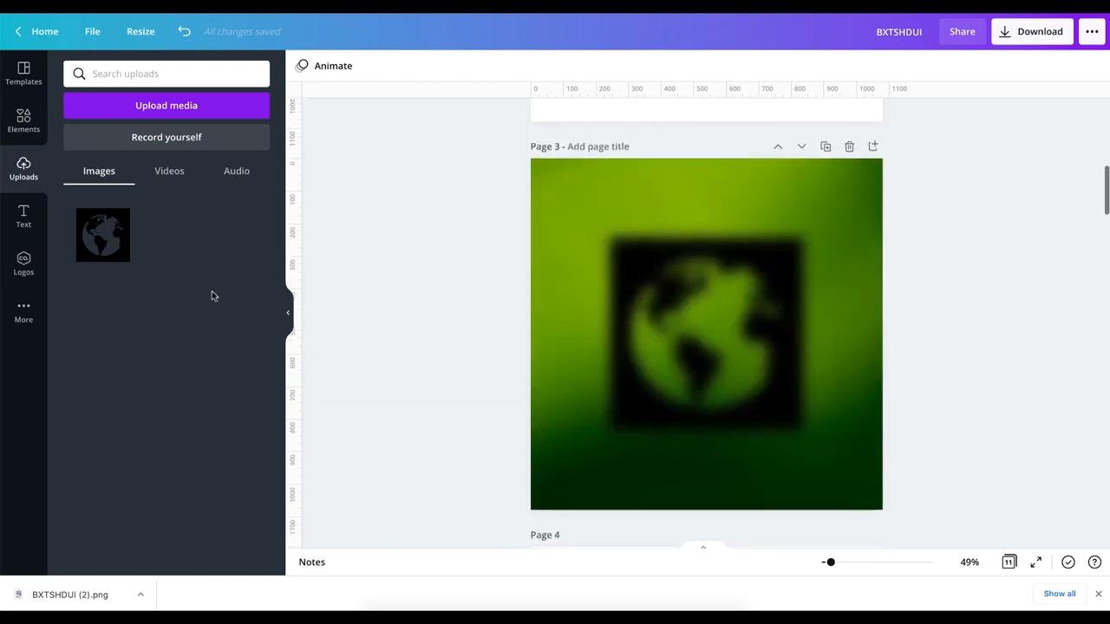
click(103, 234)
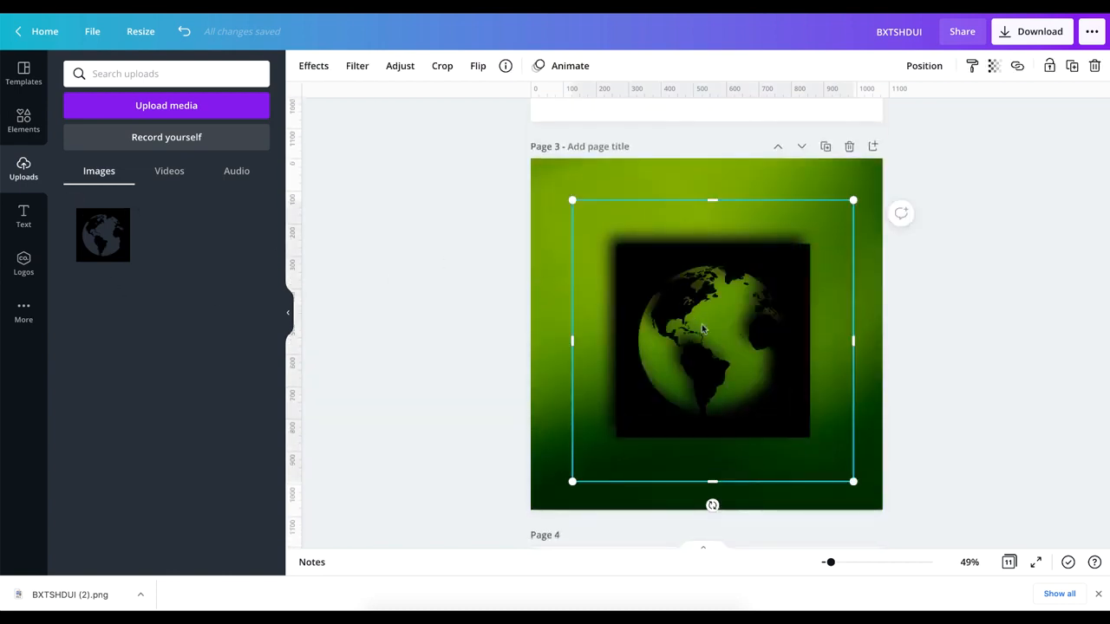
mouse_move(674, 320)
mouse_down()
mouse_move(642, 299)
mouse_move(673, 316)
mouse_up()
- Copy the hex code of the brown background strip's colour on page 1
scroll(676, 214, up, 10)
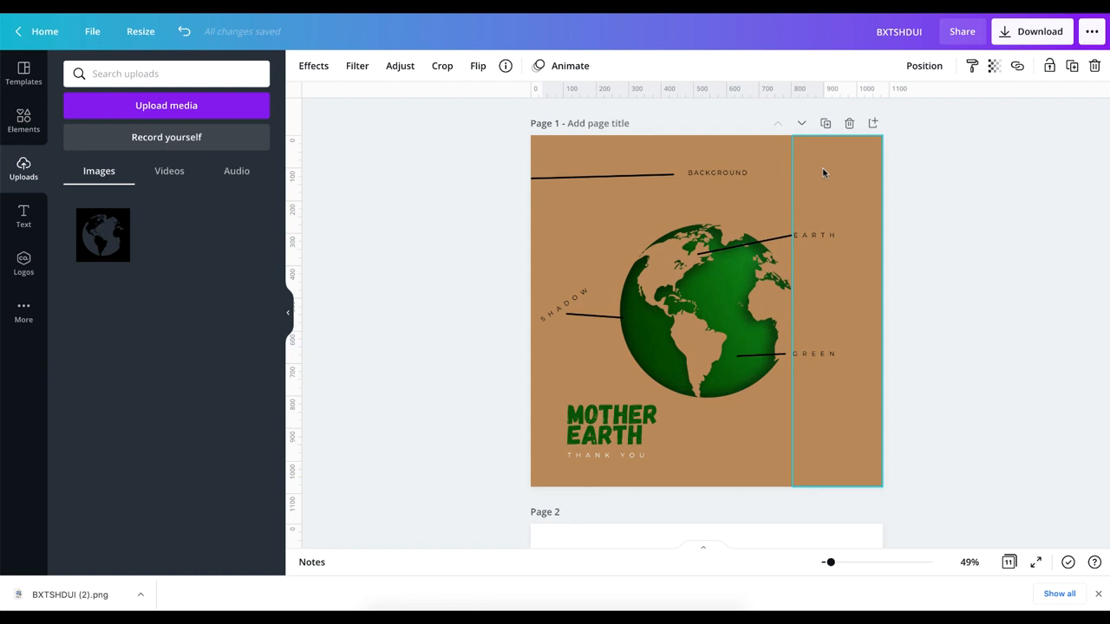
click(823, 173)
click(301, 66)
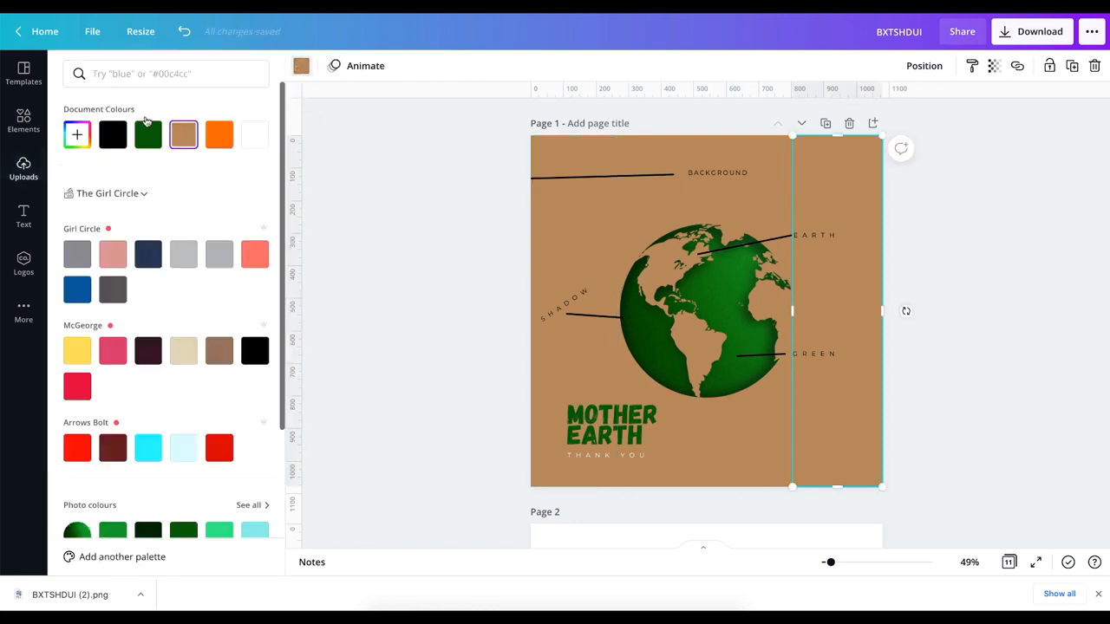
click(77, 135)
double_click(164, 272)
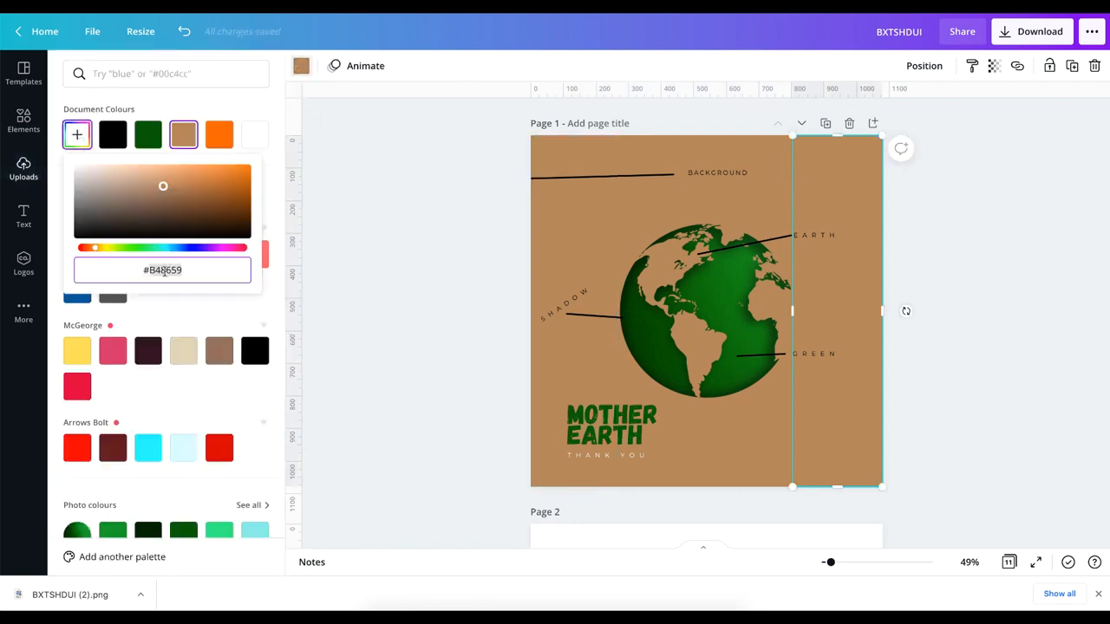
click(489, 349)
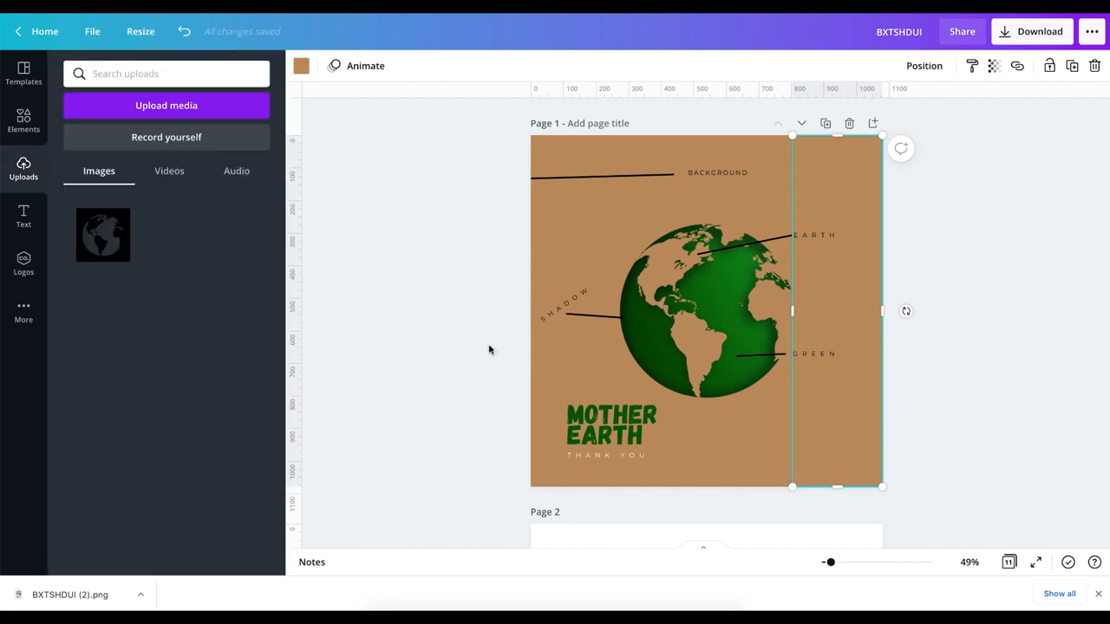
- Offset the sharp earth cutout on page 3 to the left of its blurred shadow and connect the Duotone effect
scroll(488, 350, down, 9)
click(633, 248)
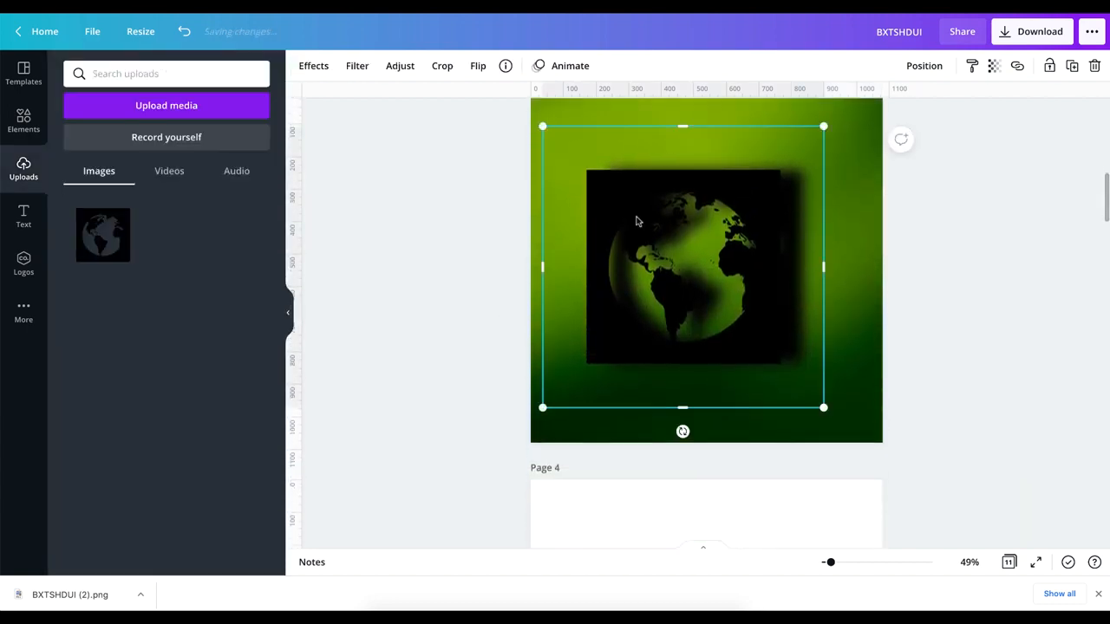
click(312, 66)
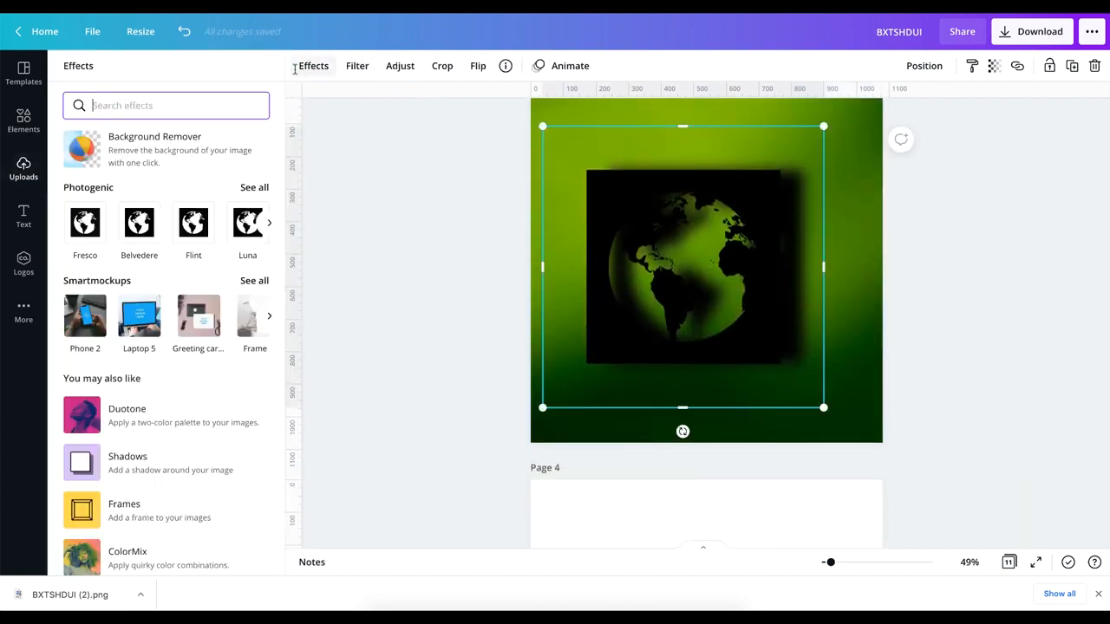
scroll(165, 339, down, 3)
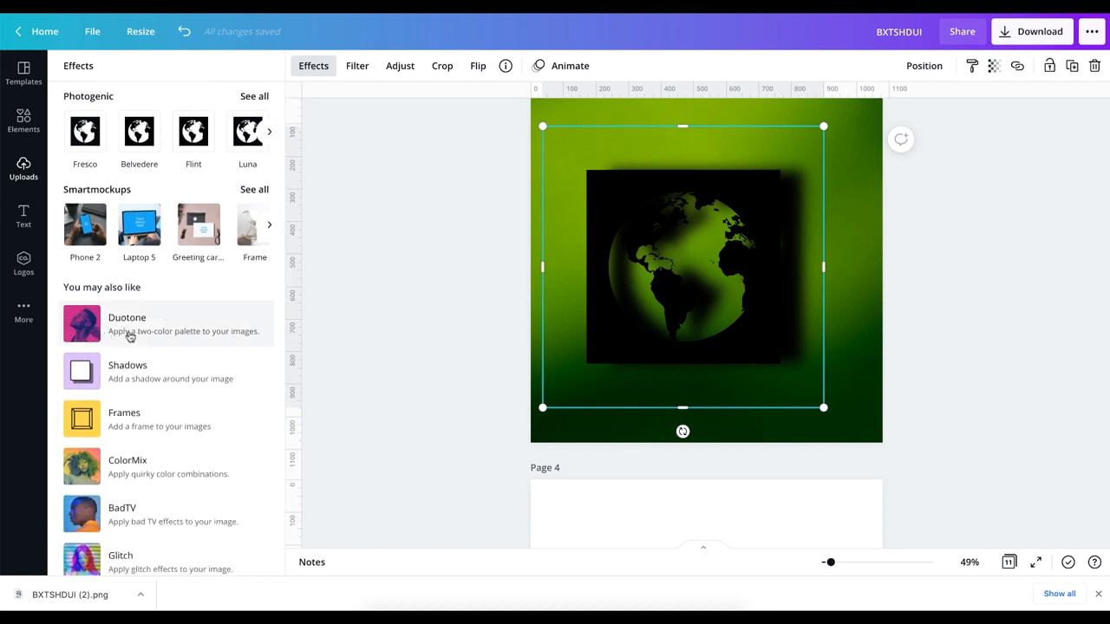
click(125, 334)
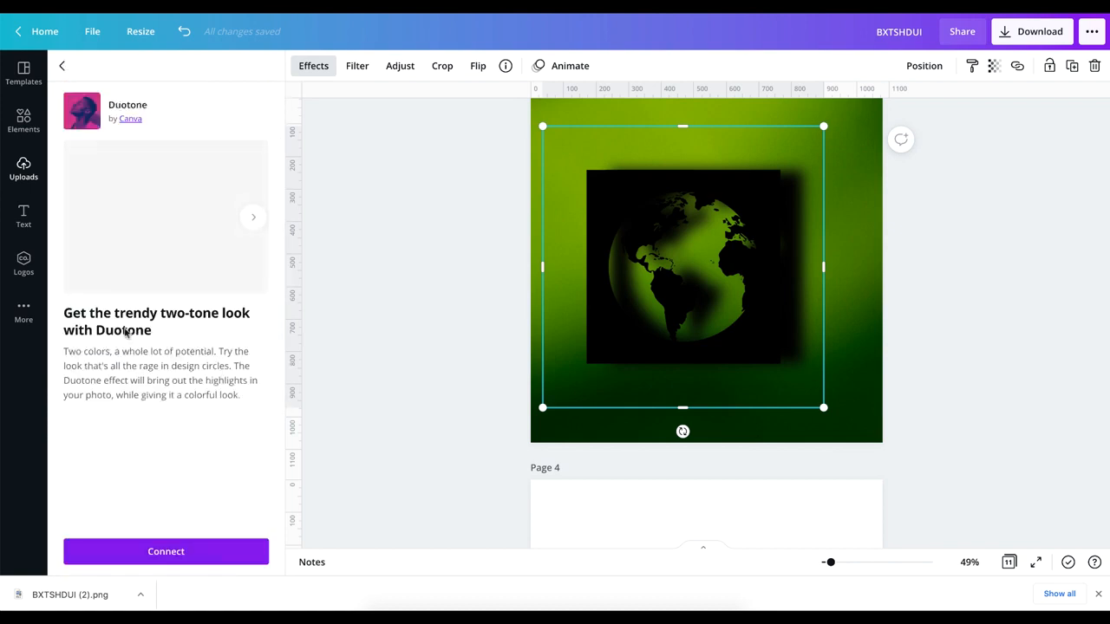
click(193, 552)
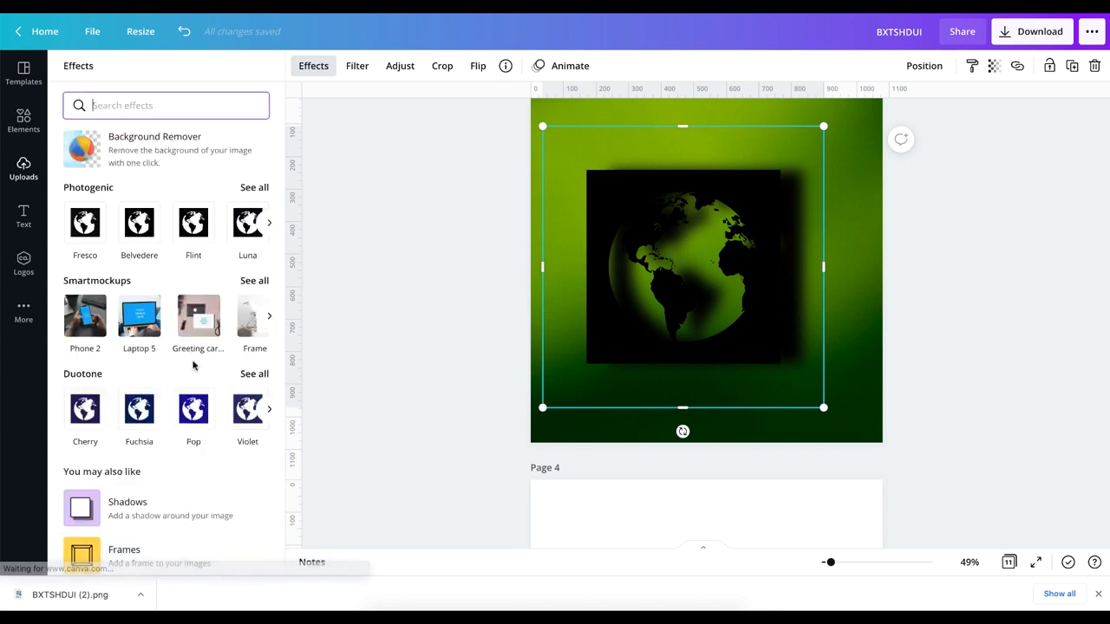
- Give the sharp earth cutout on page 3 the Cherry duotone and set its highlights to the document's brown
scroll(194, 362, down, 1)
scroll(193, 365, down, 2)
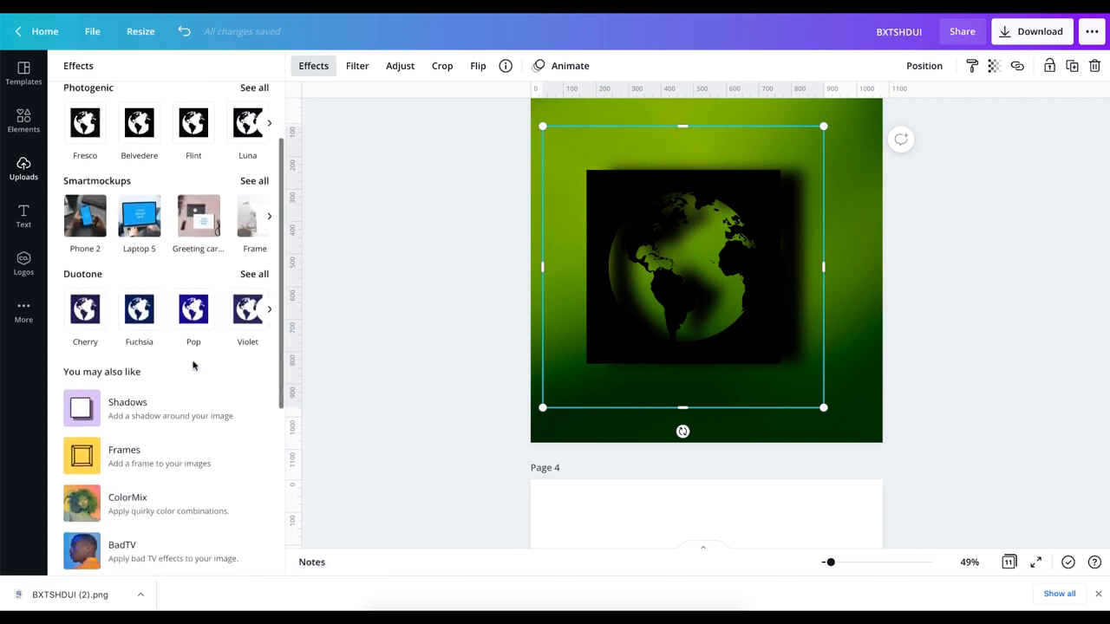
scroll(194, 366, up, 3)
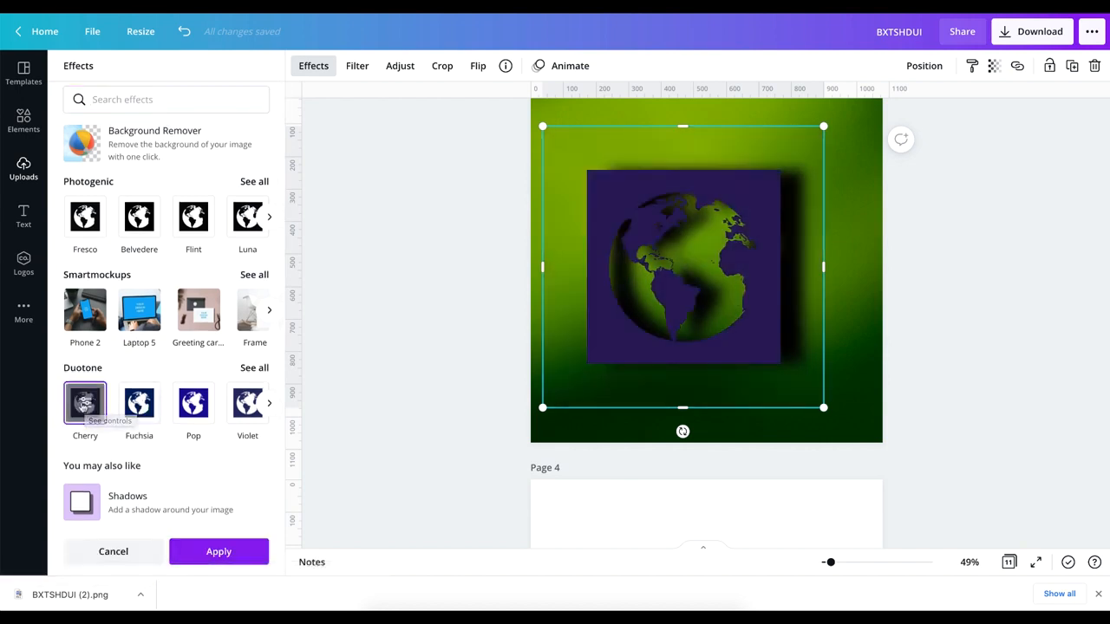
click(83, 404)
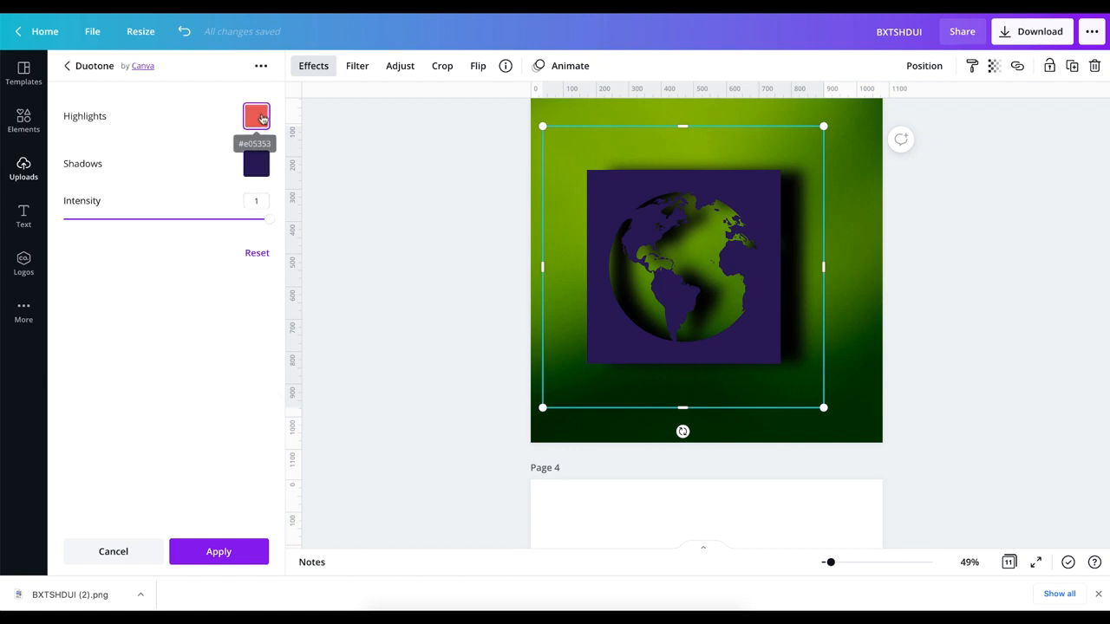
click(262, 117)
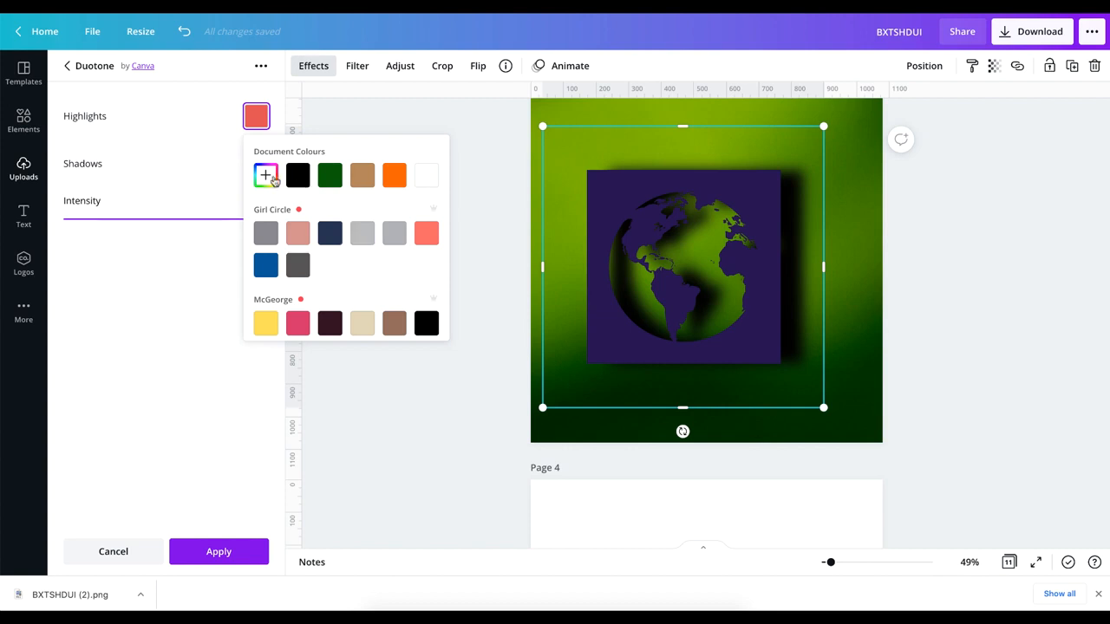
click(371, 177)
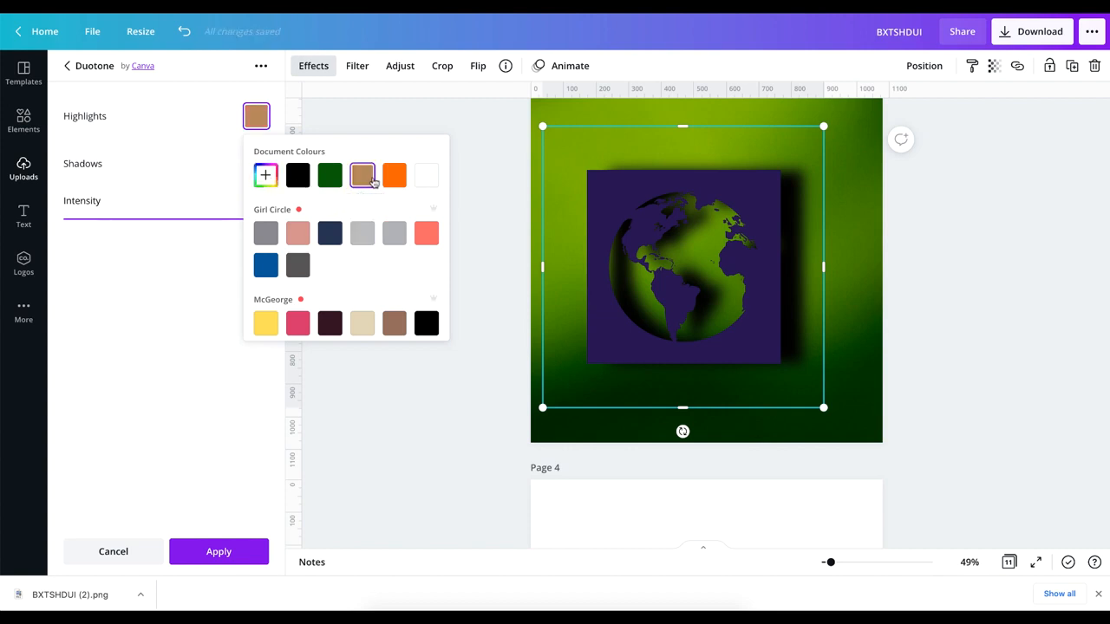
click(207, 175)
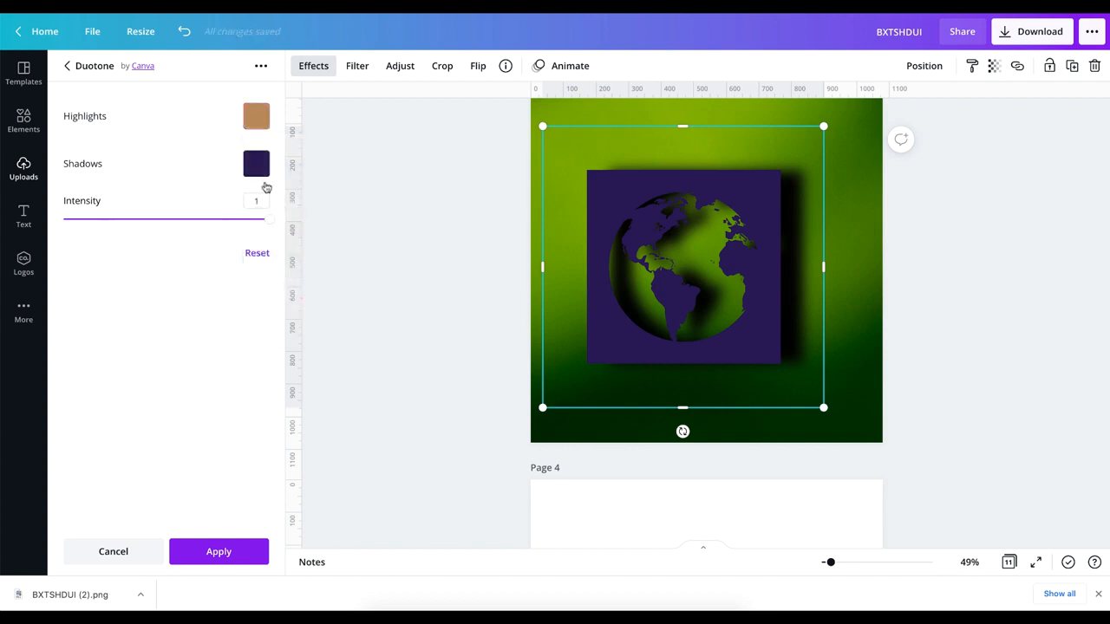
- Set the duotone's shadows to the same document brown and apply the effect to the sharp earth cutout
click(256, 164)
click(364, 225)
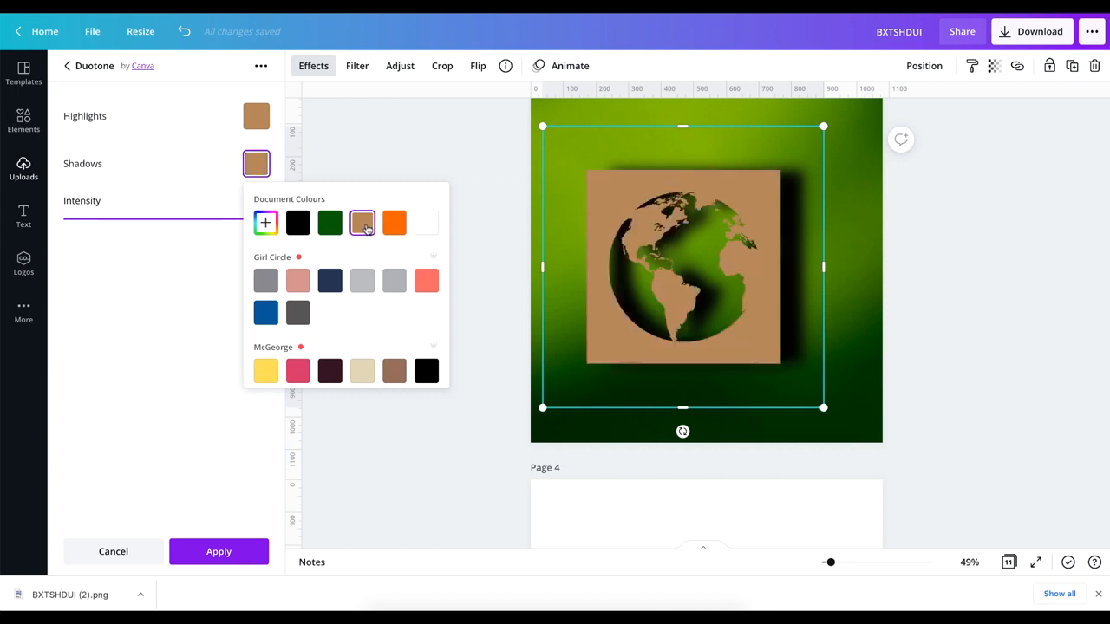
click(190, 312)
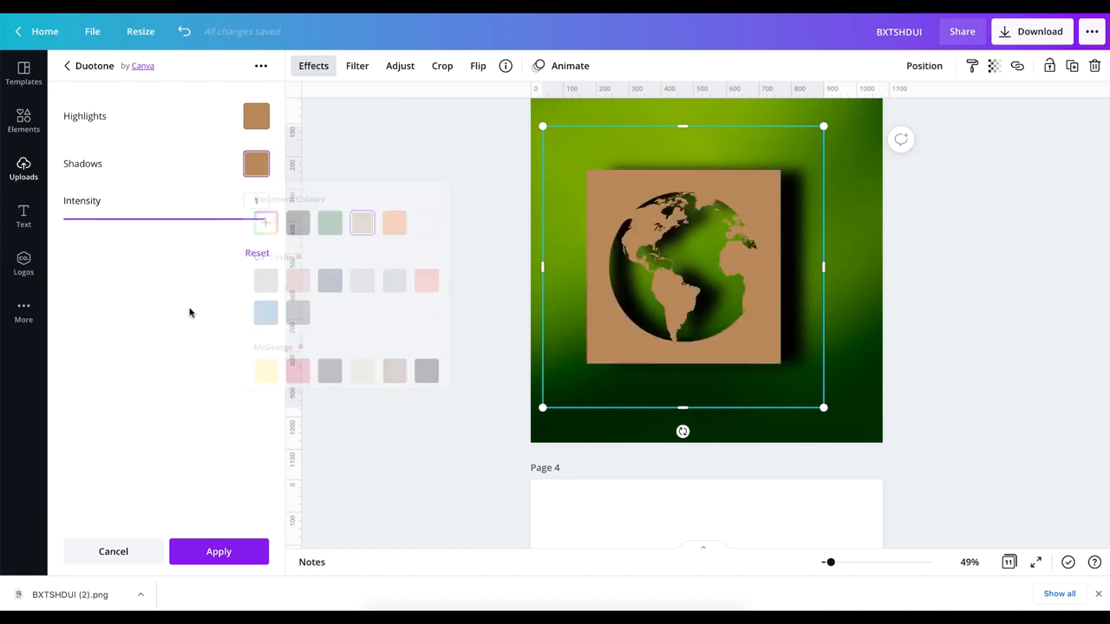
click(219, 552)
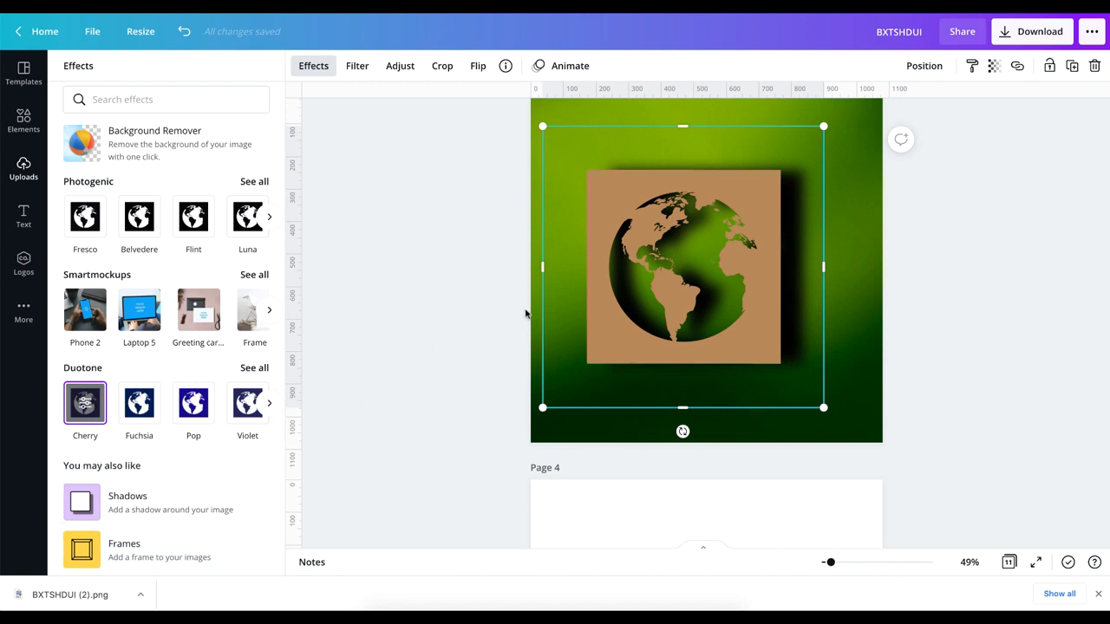
click(470, 286)
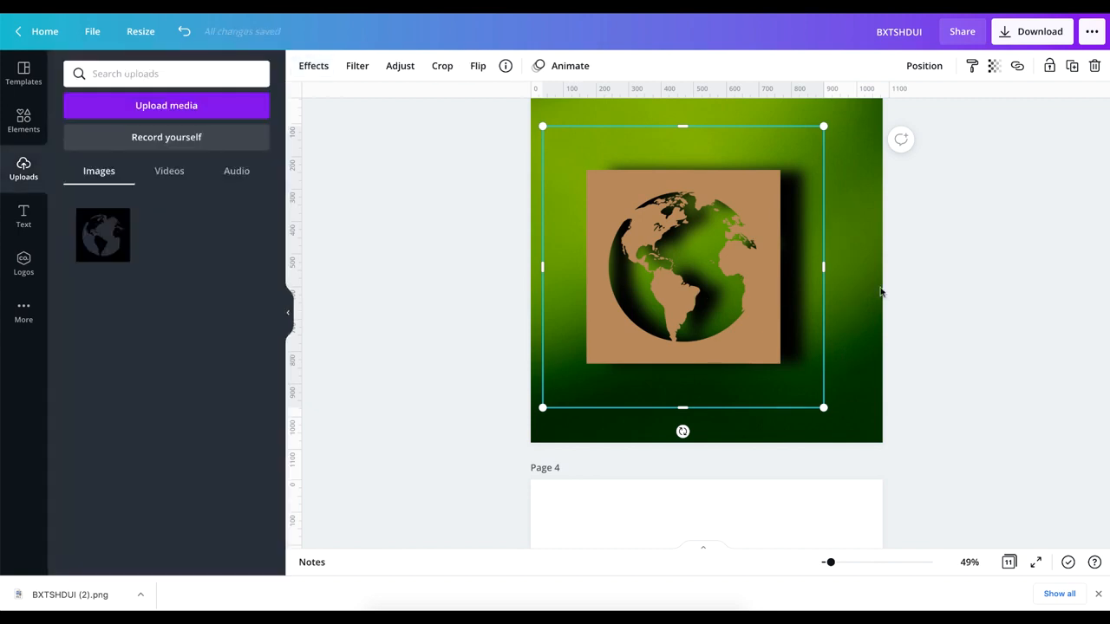
click(942, 276)
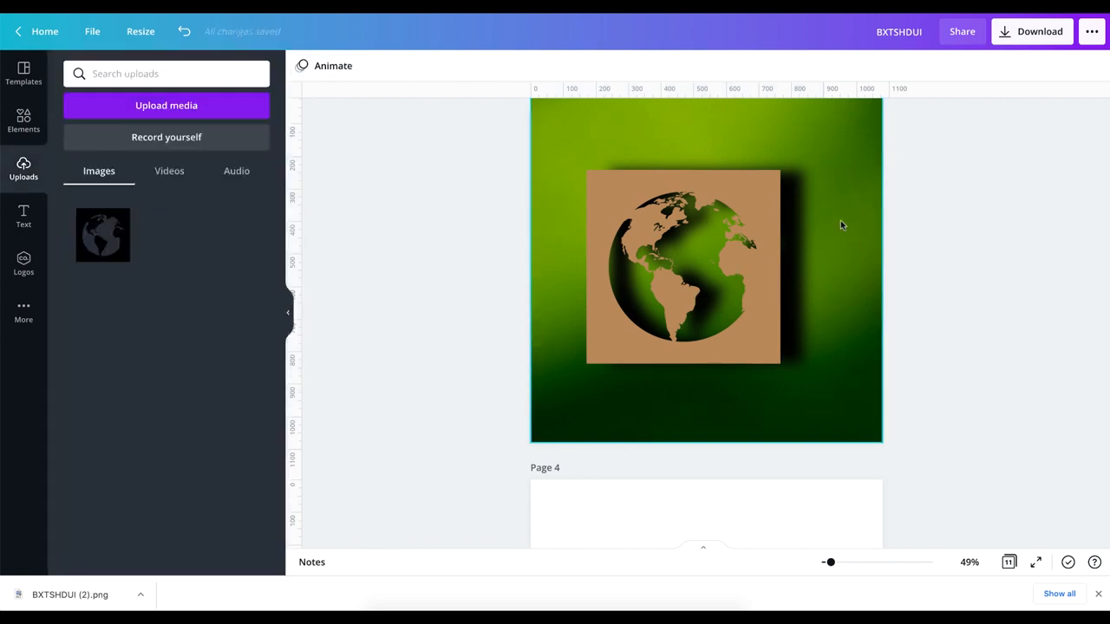
- Shrink the blurred earth shadow on page 3 and tilt it slightly anticlockwise so it sits closely behind the brown cutout
click(829, 196)
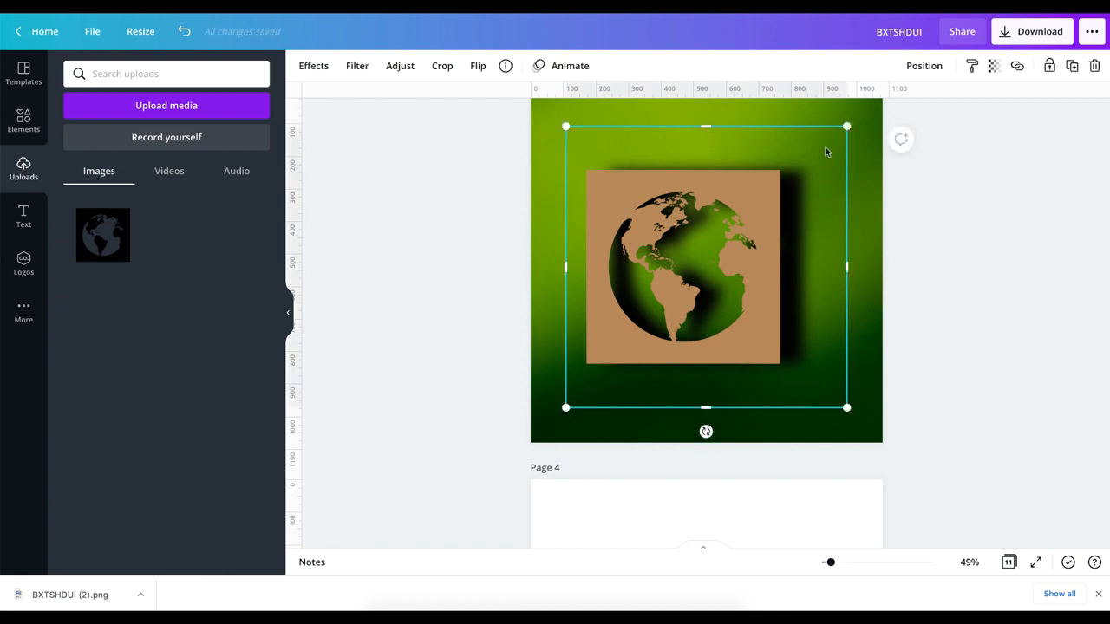
drag(846, 127, 780, 124)
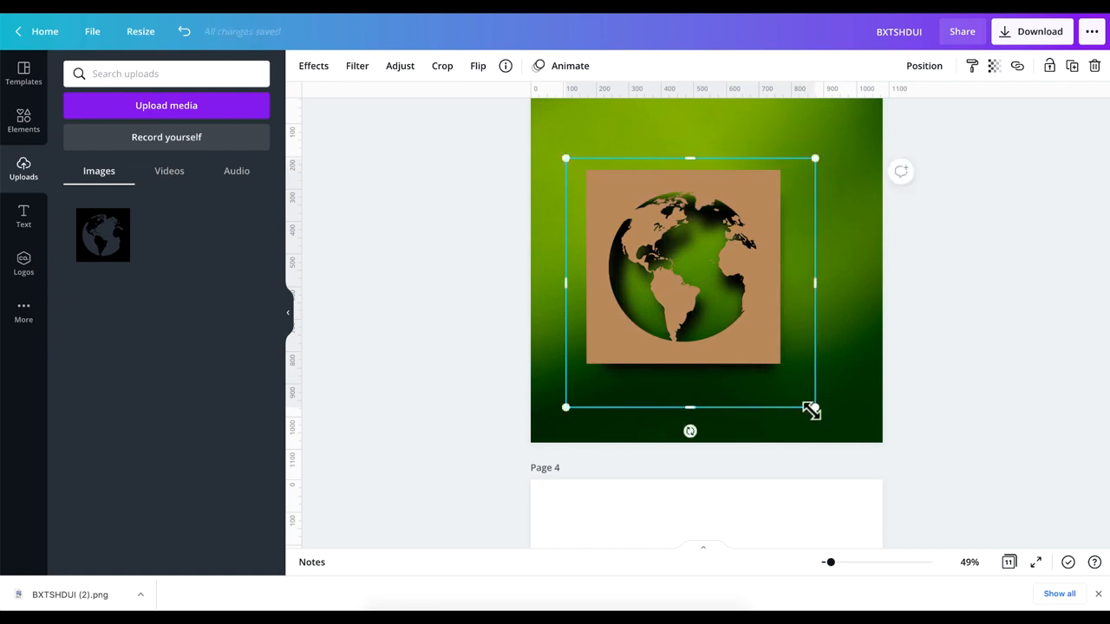
mouse_move(811, 411)
mouse_down()
mouse_move(803, 391)
mouse_move(822, 402)
mouse_up()
drag(560, 156, 549, 152)
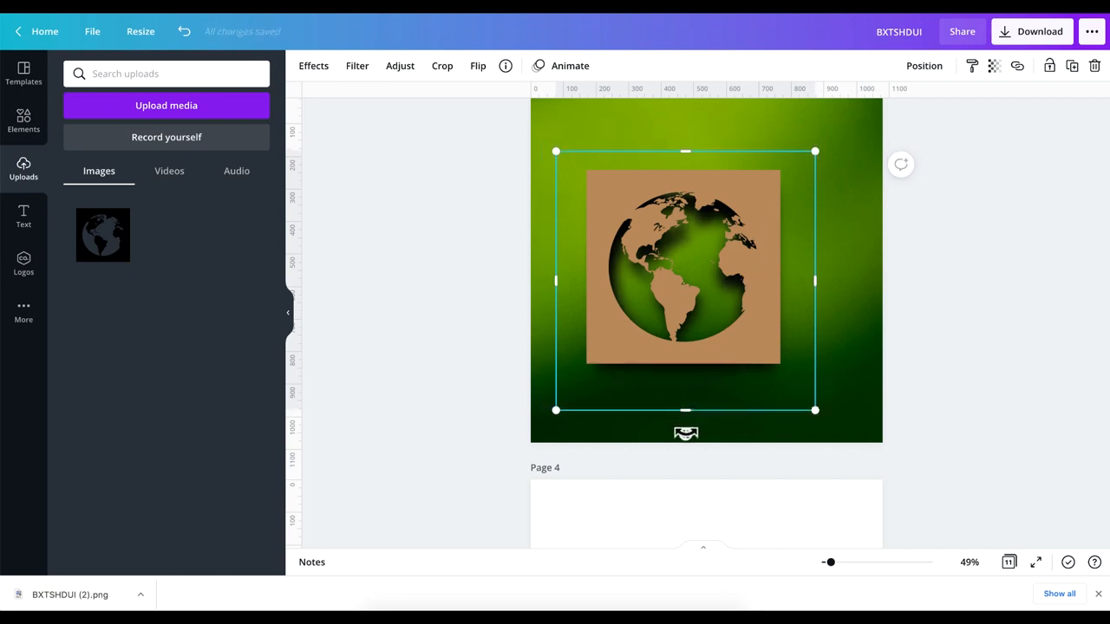
drag(691, 434, 695, 436)
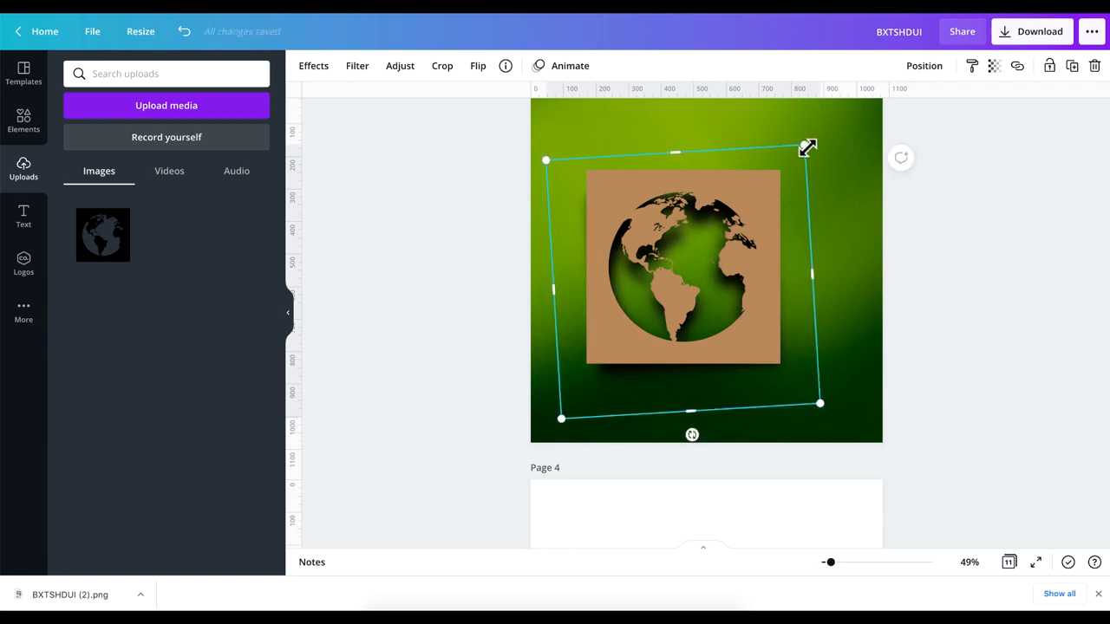
drag(808, 149, 811, 131)
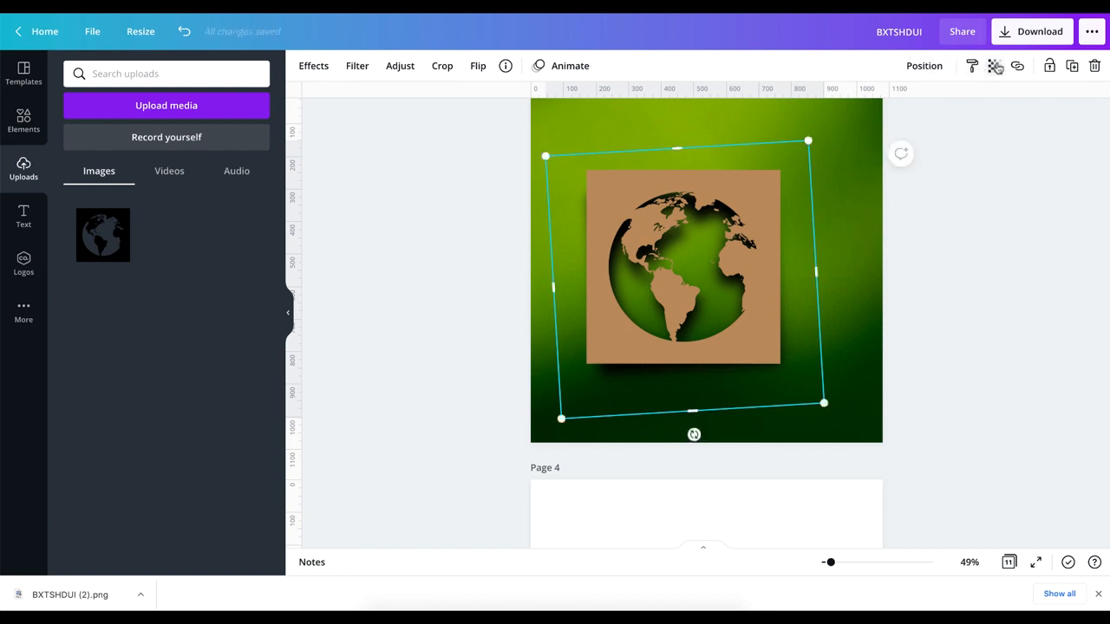
- Set the transparency of the blurred earth shadow to 71
click(994, 66)
drag(949, 110, 926, 108)
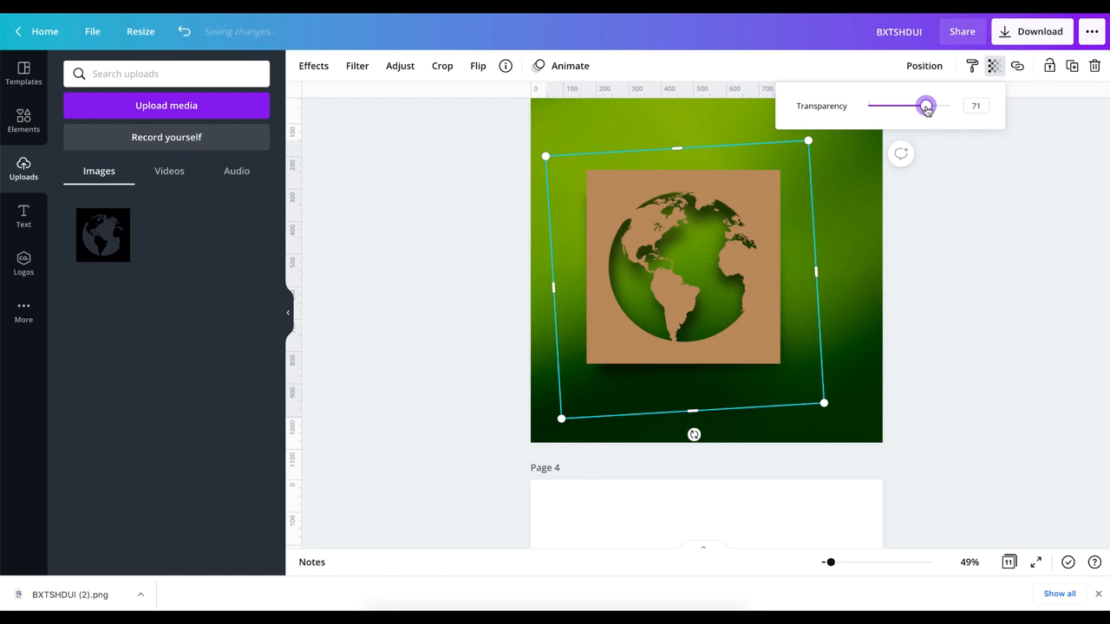
click(1003, 276)
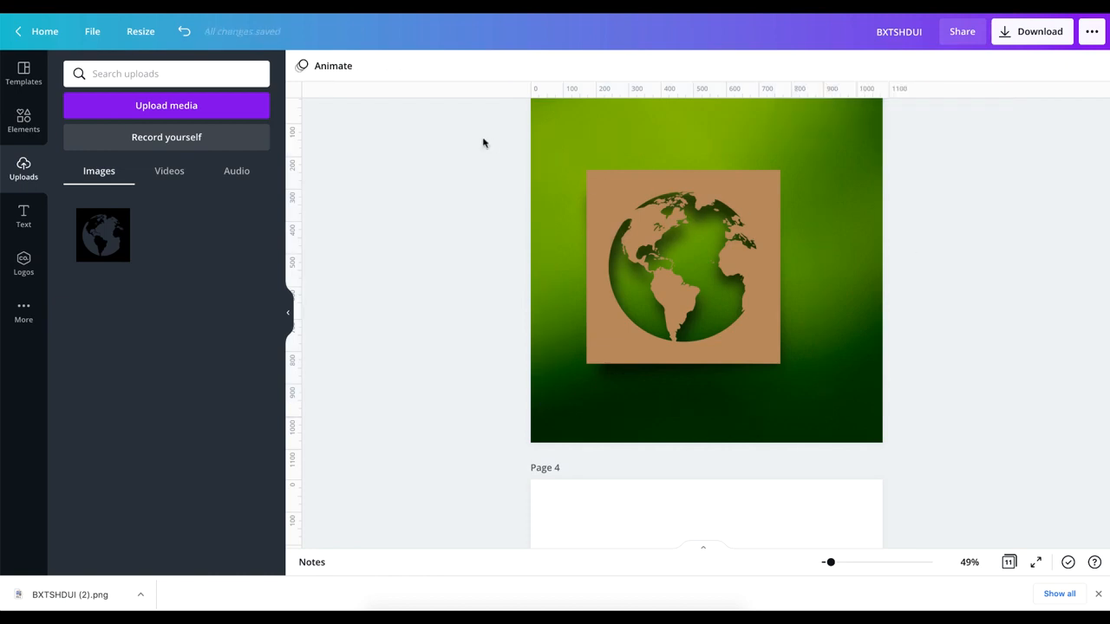
- Move the brown cutout together with its shadow to the horizontal centre of page 3
drag(482, 137, 855, 412)
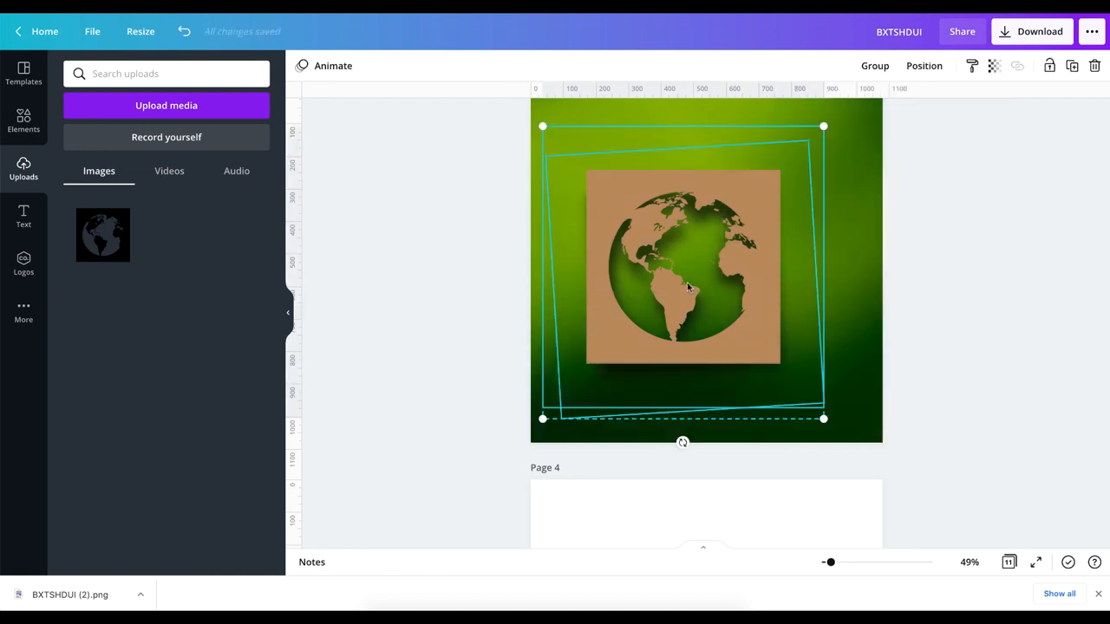
drag(688, 287, 711, 285)
click(994, 301)
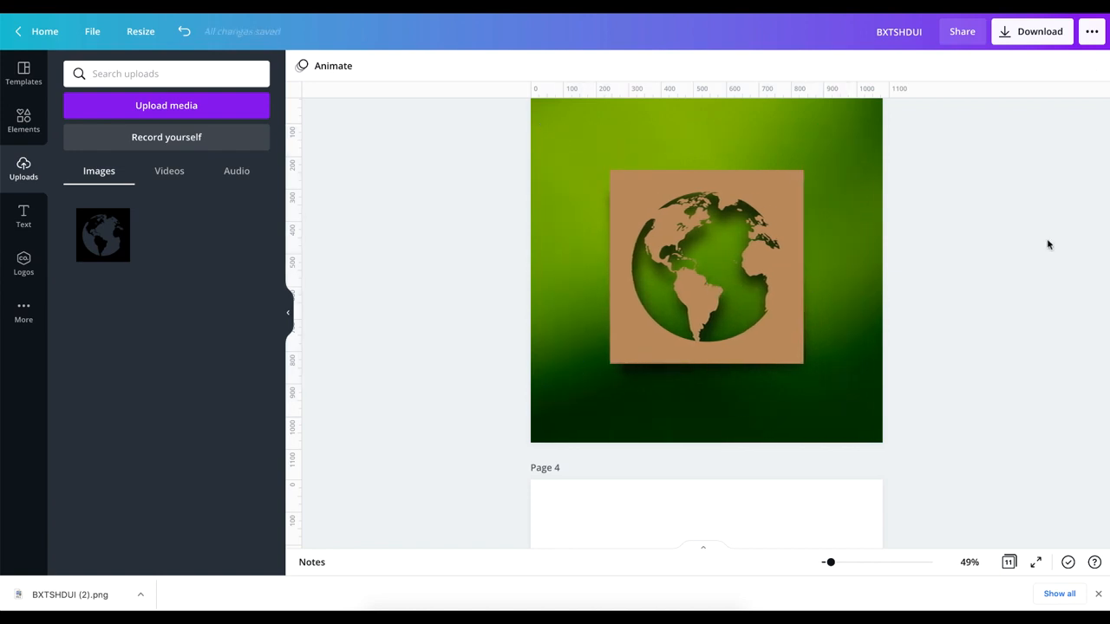
- Add a square shape to page 3 and fill it with the document's brown
scroll(893, 216, up, 10)
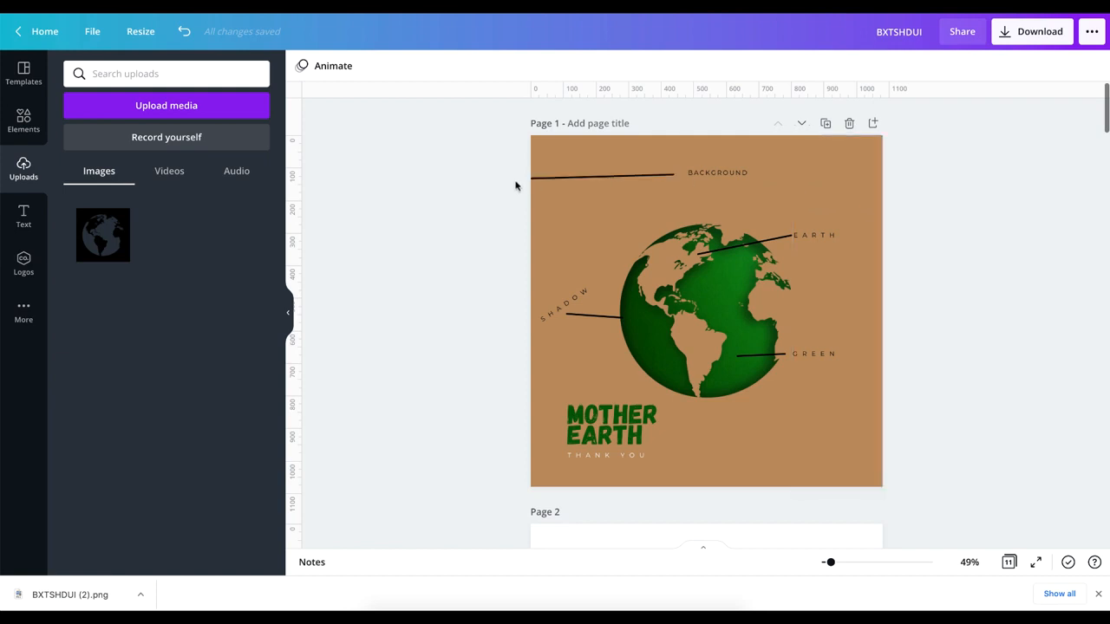
scroll(730, 344, down, 2)
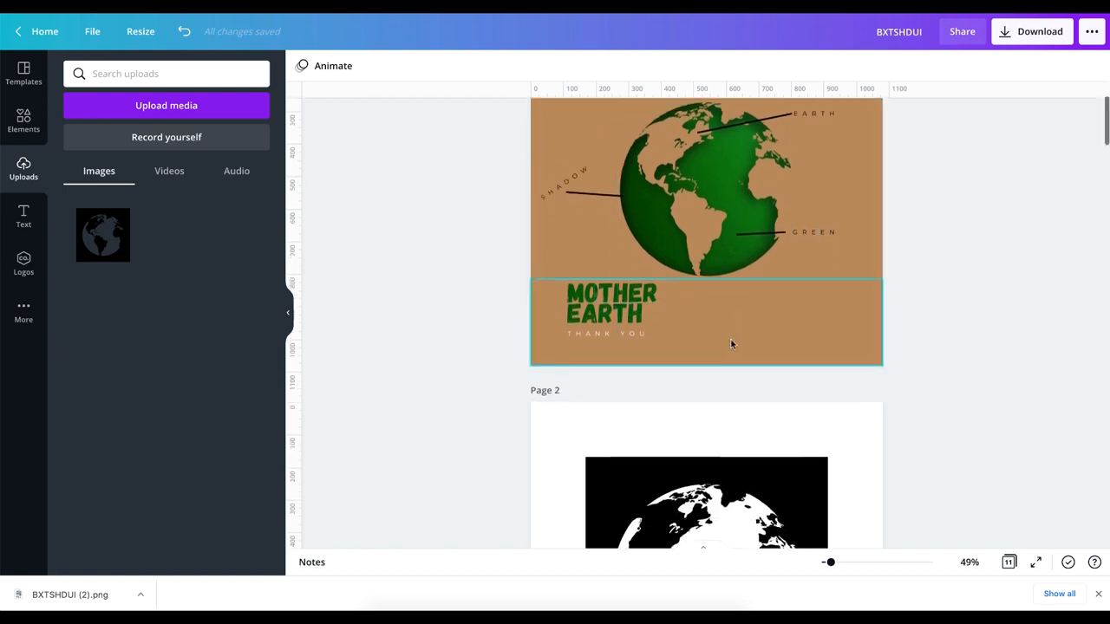
scroll(730, 344, down, 10)
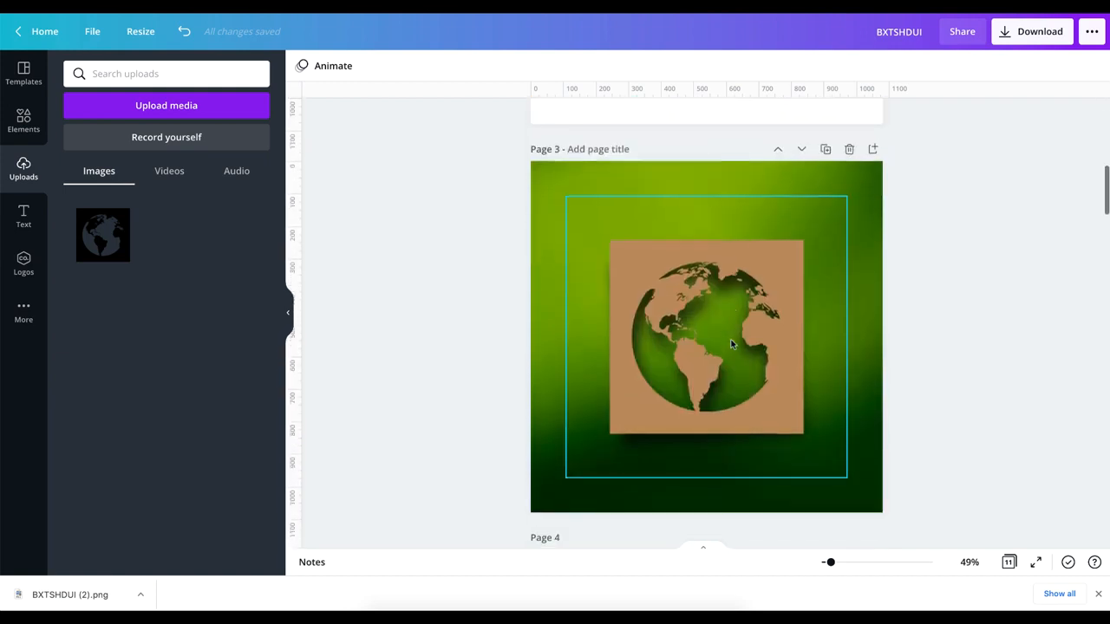
scroll(731, 345, down, 1)
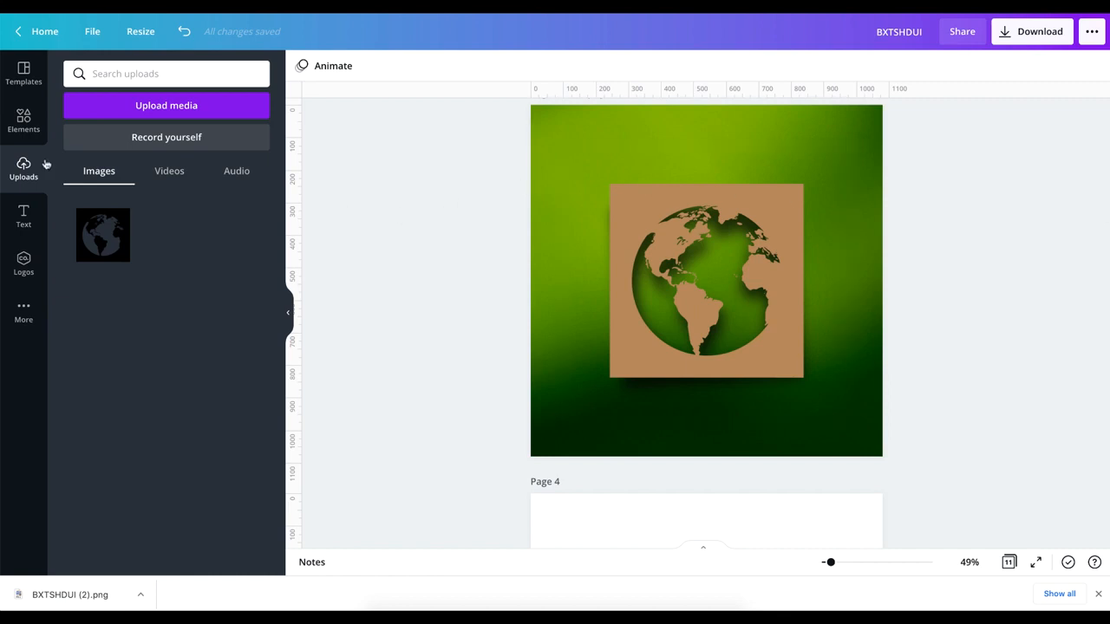
click(19, 135)
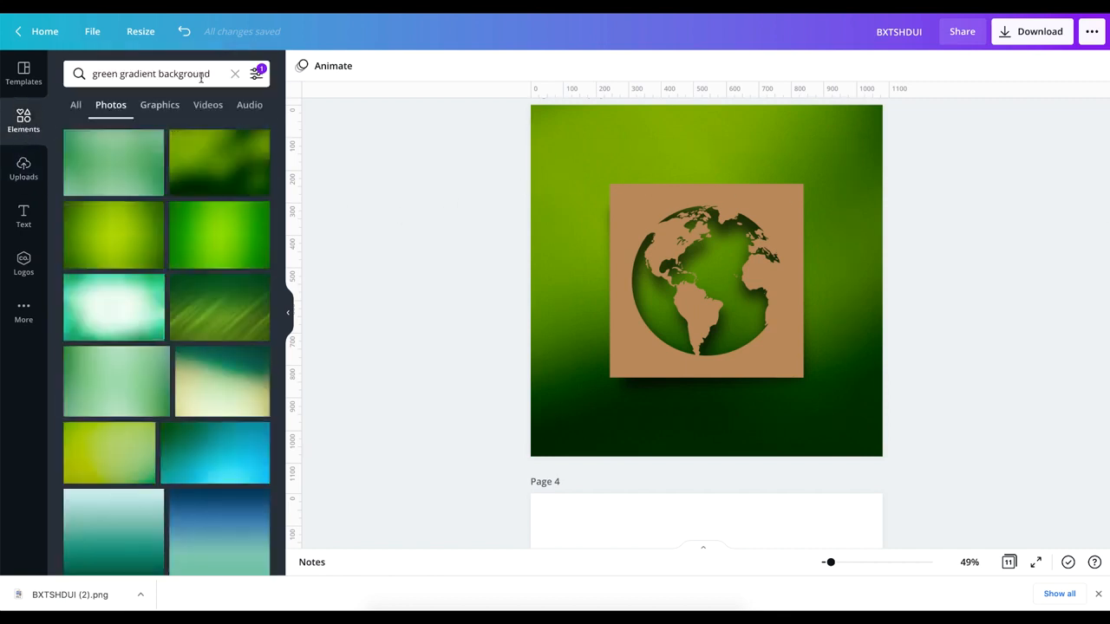
click(236, 76)
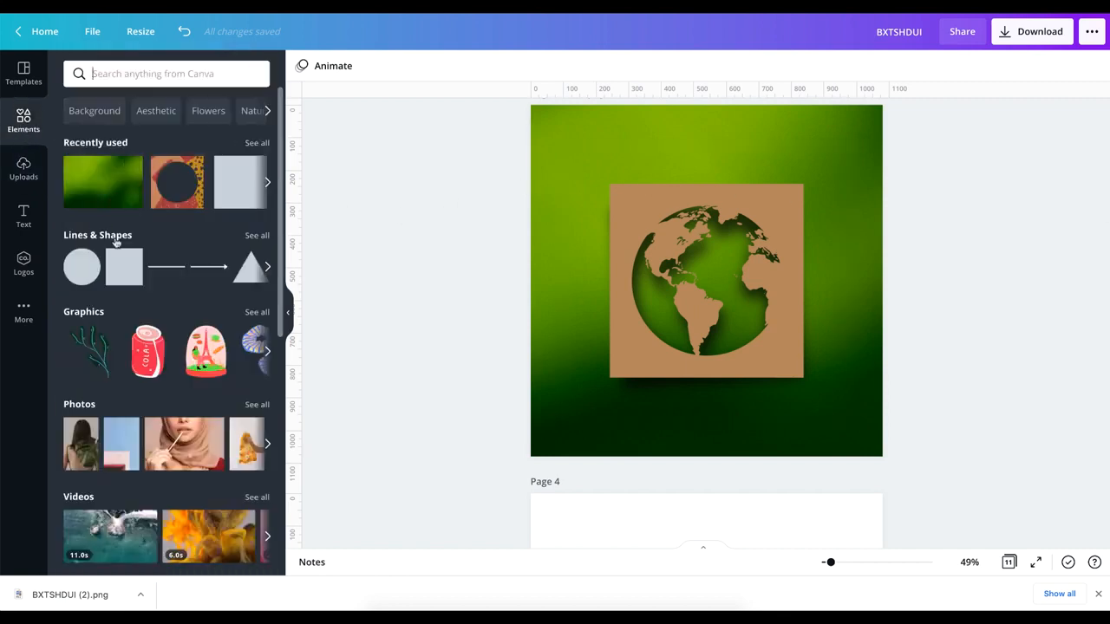
click(115, 265)
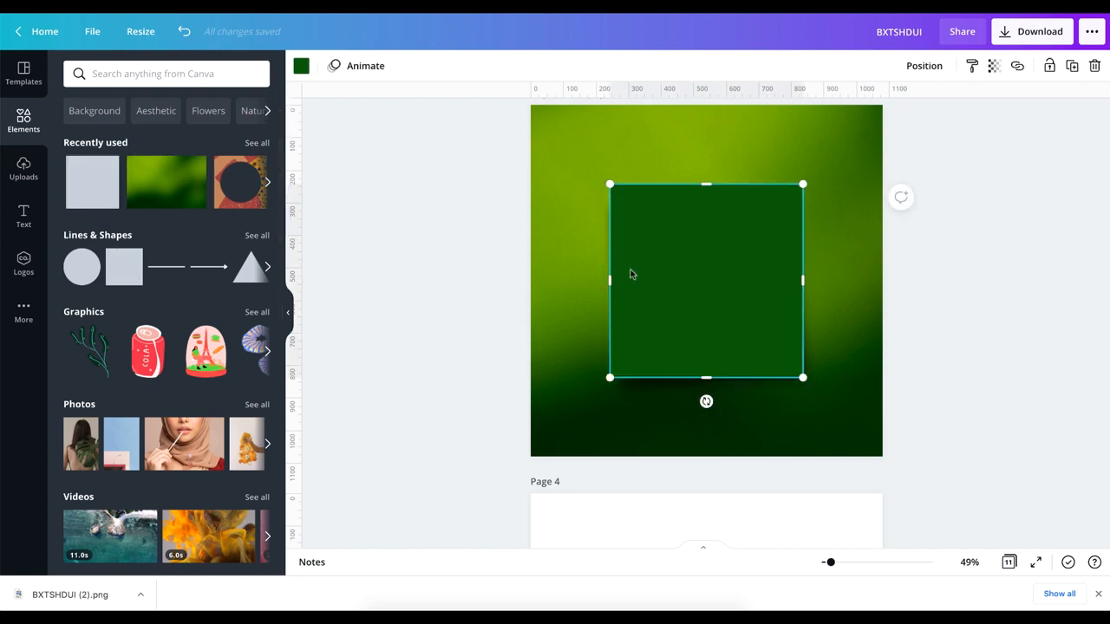
click(295, 64)
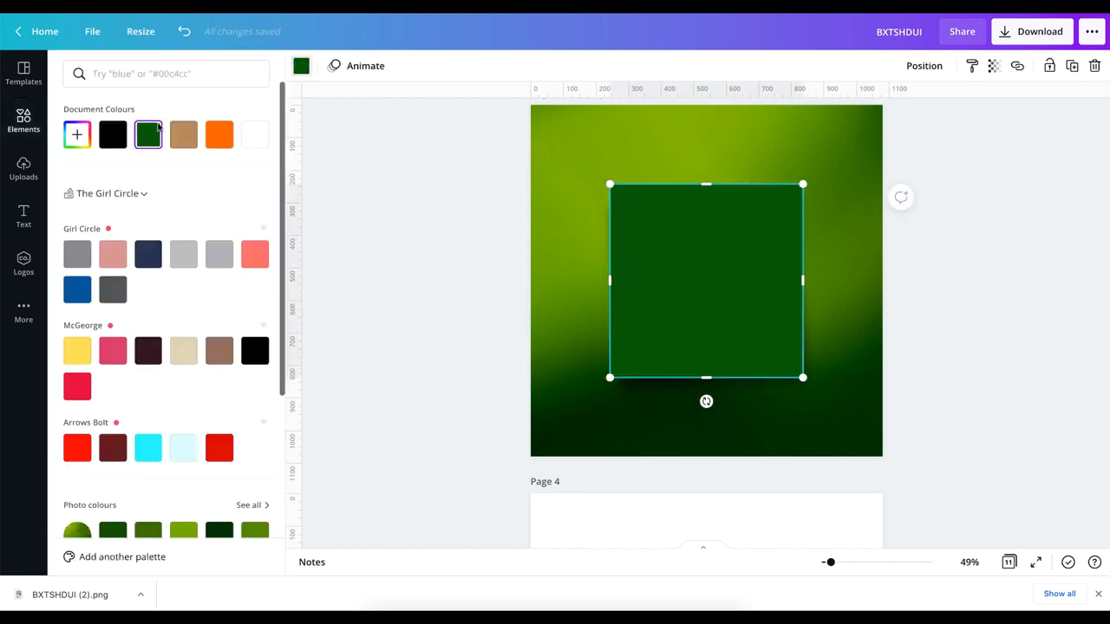
click(184, 136)
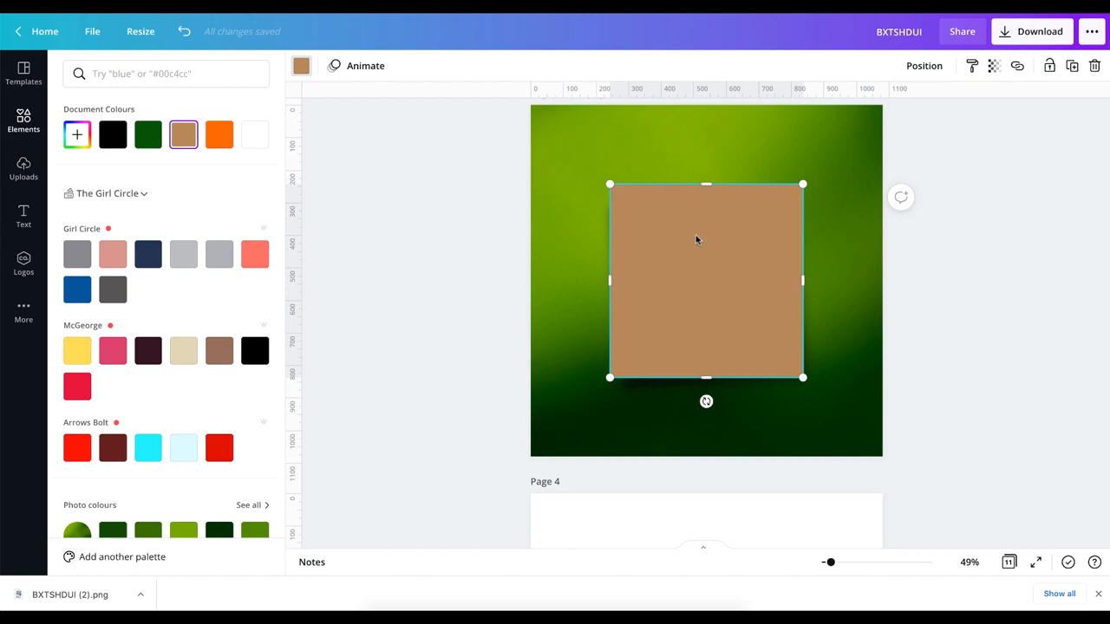
- Reshape the brown square into a full-height strip about 265 px wide along the left edge of page 3
drag(696, 240, 627, 164)
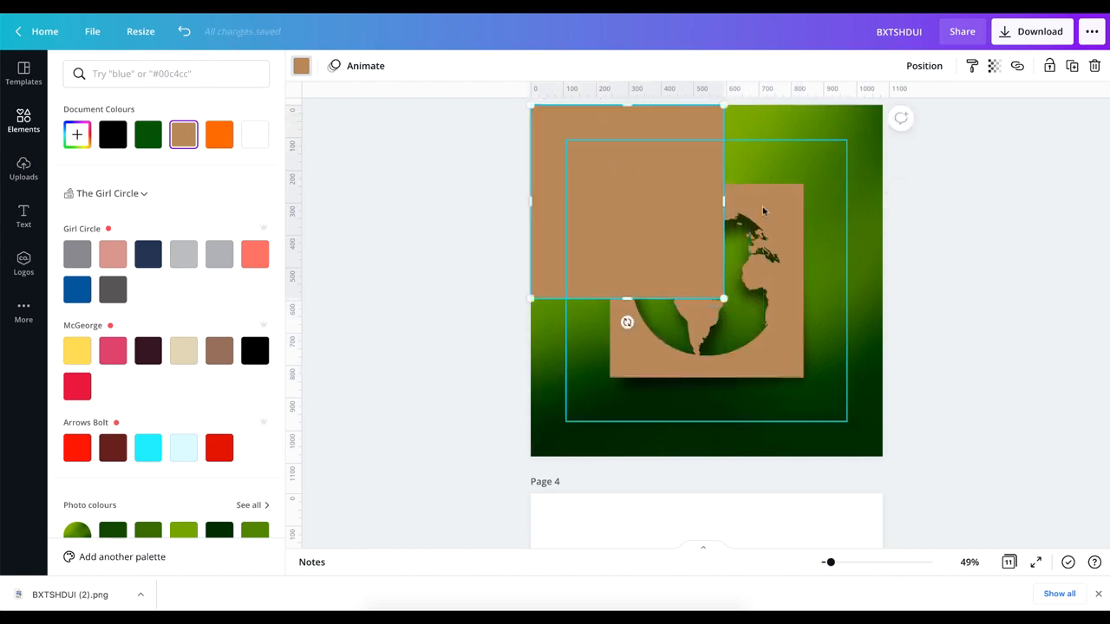
drag(723, 201, 616, 199)
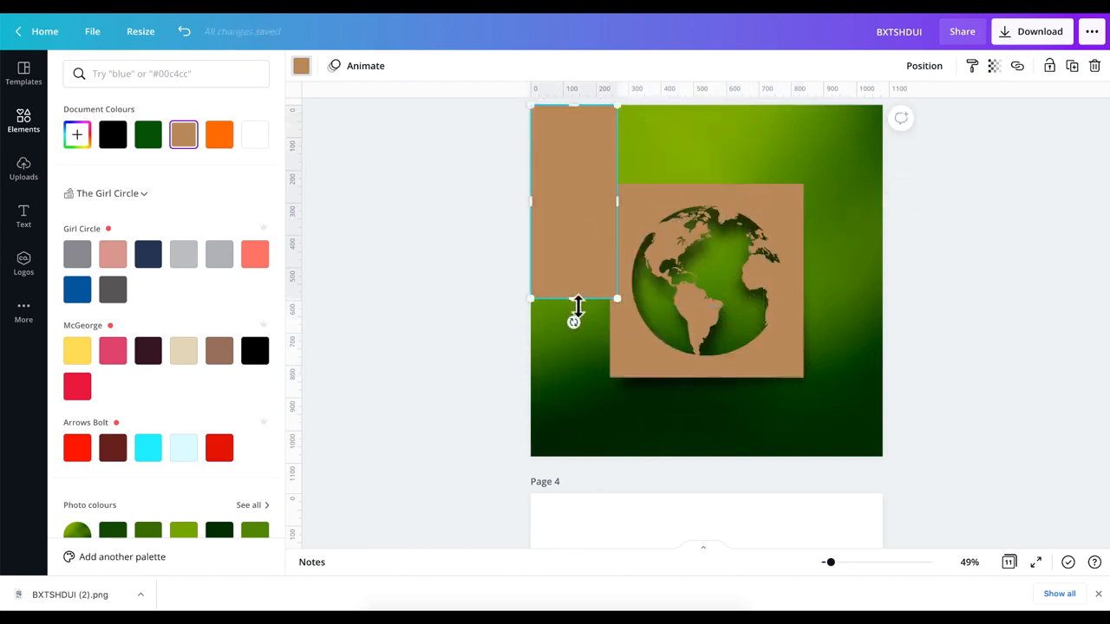
drag(576, 304, 587, 455)
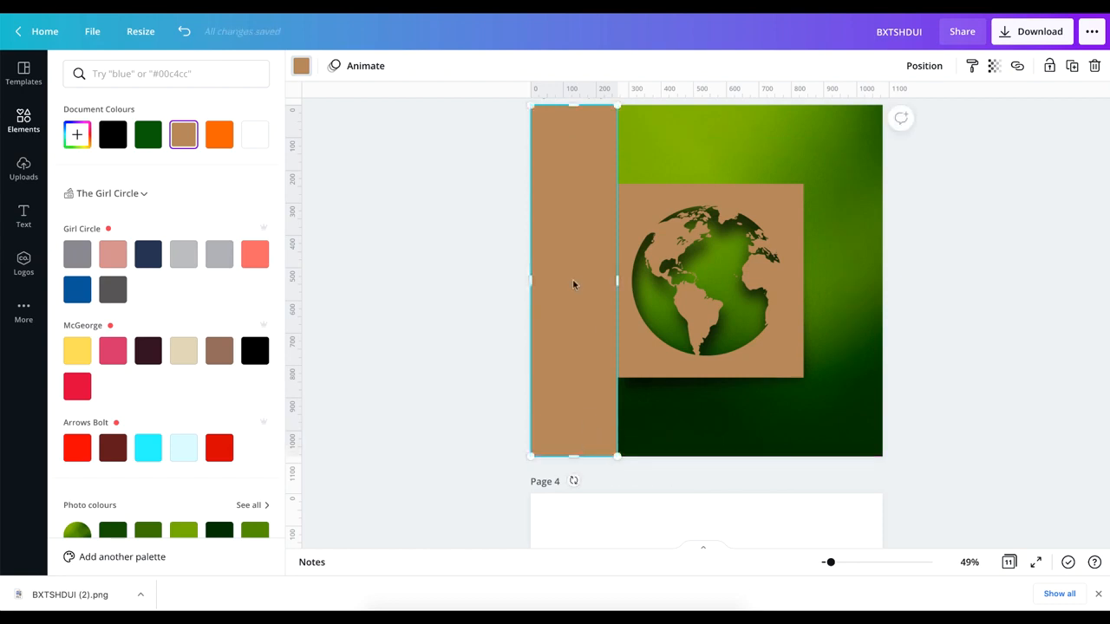
- Cover the right, top and bottom edges of page 3 with copies of the brown strip, turning the top and bottom ones horizontal
drag(572, 283, 696, 287)
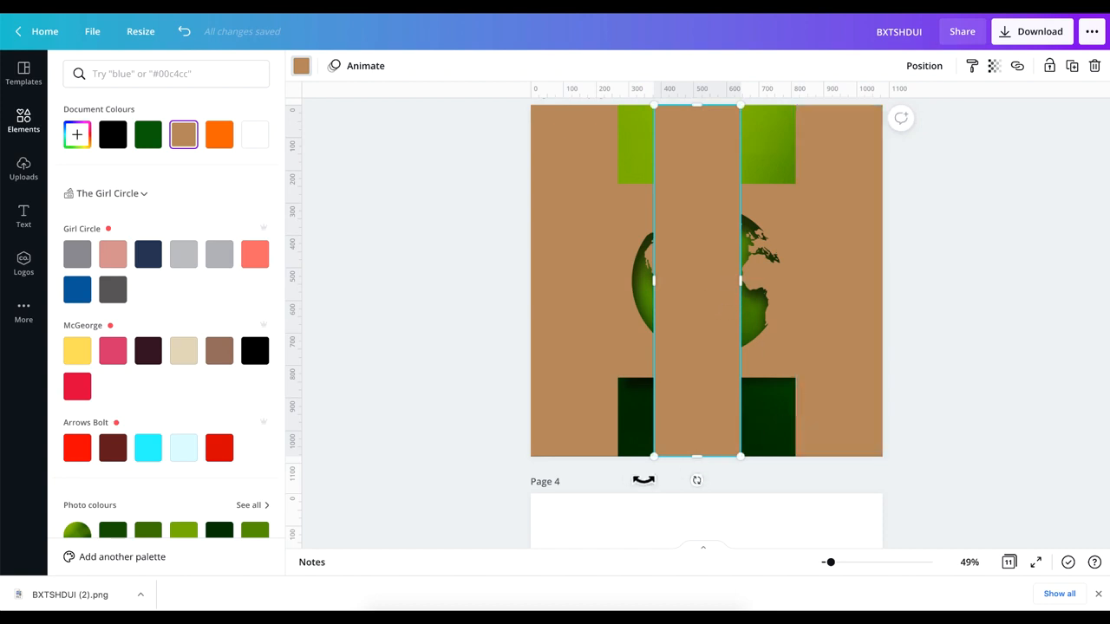
drag(643, 480, 530, 279)
drag(635, 286, 645, 154)
drag(767, 294, 774, 424)
click(994, 321)
click(983, 309)
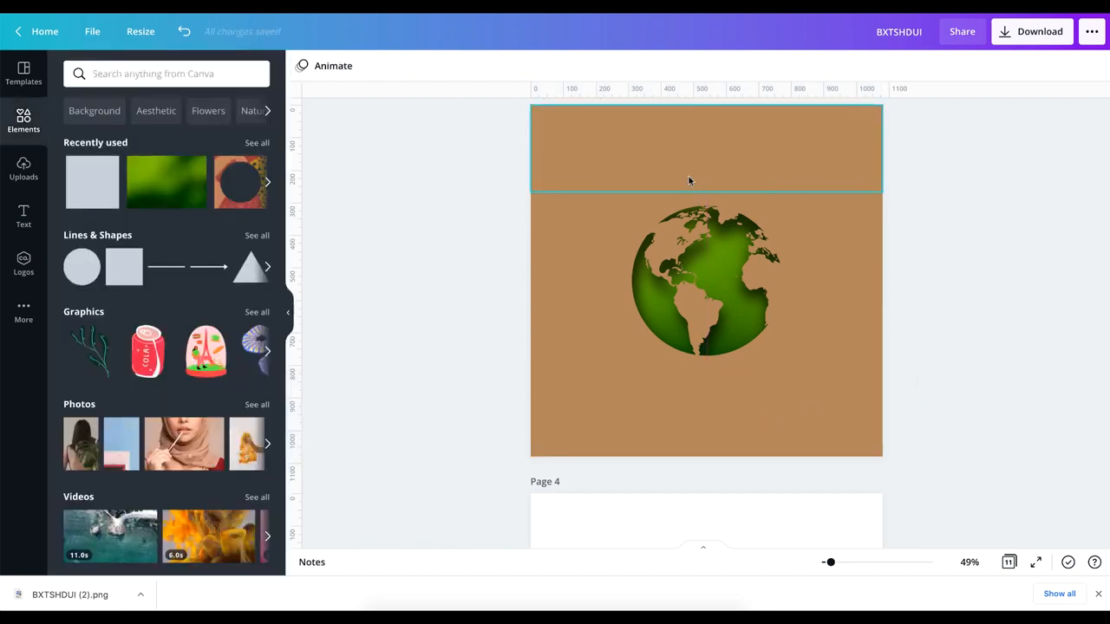
- Try to shrink all the elements on page 3 together, and undo the resize
key(ctrl+a)
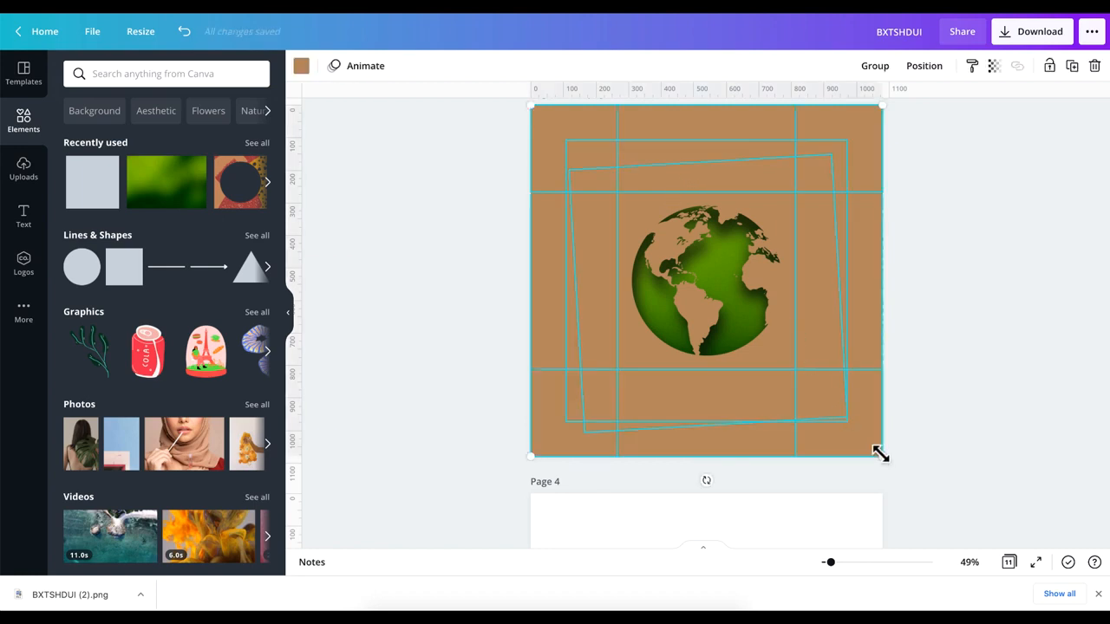
drag(876, 451, 845, 426)
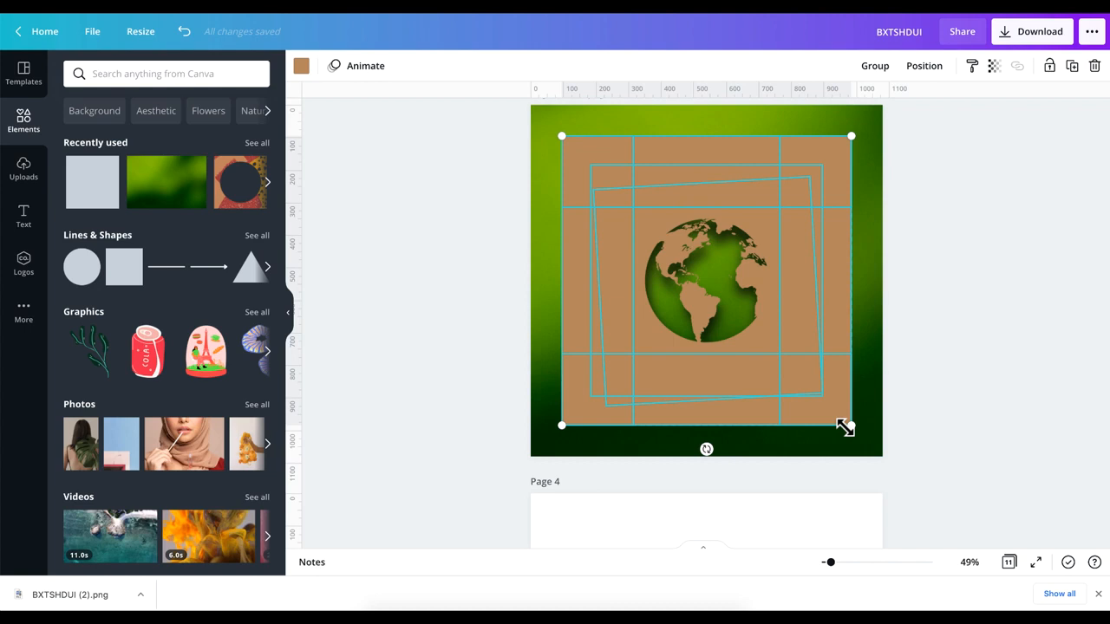
key(super+z)
key(Delete)
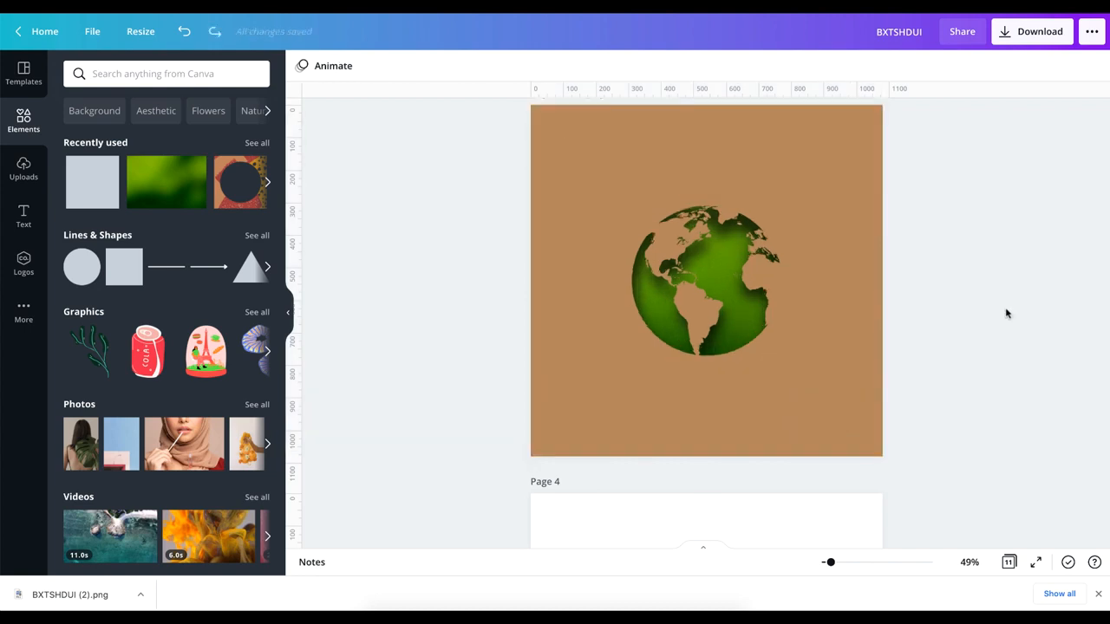
- Give the brown earth cutout on page 3 the Cherry Duotone effect
scroll(1051, 206, up, 5)
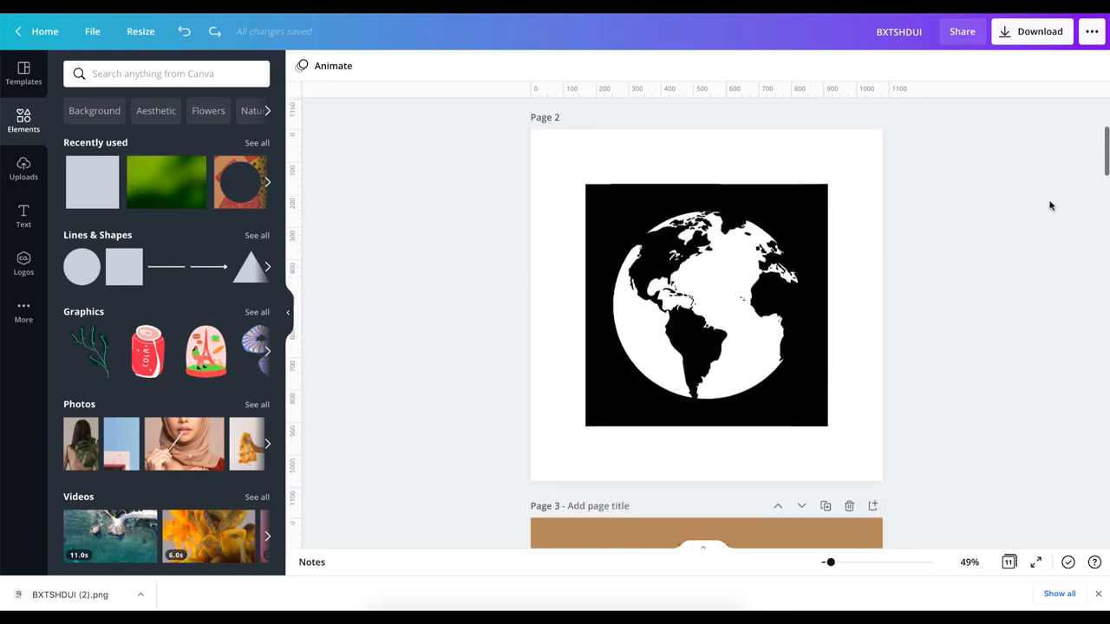
scroll(1050, 206, up, 4)
scroll(1051, 205, down, 1)
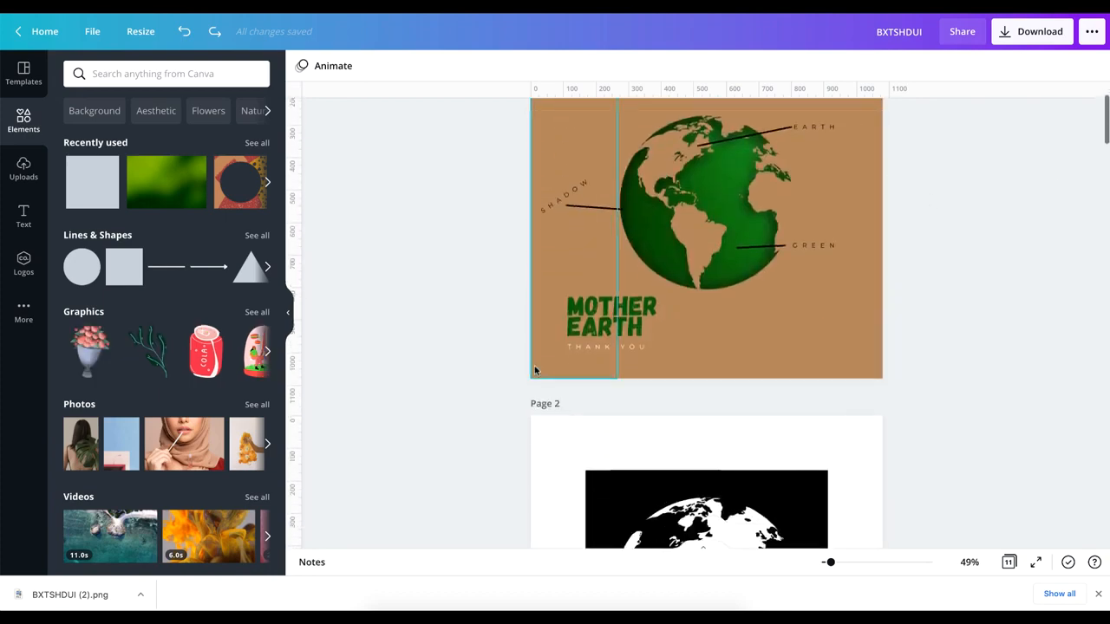
scroll(833, 396, down, 8)
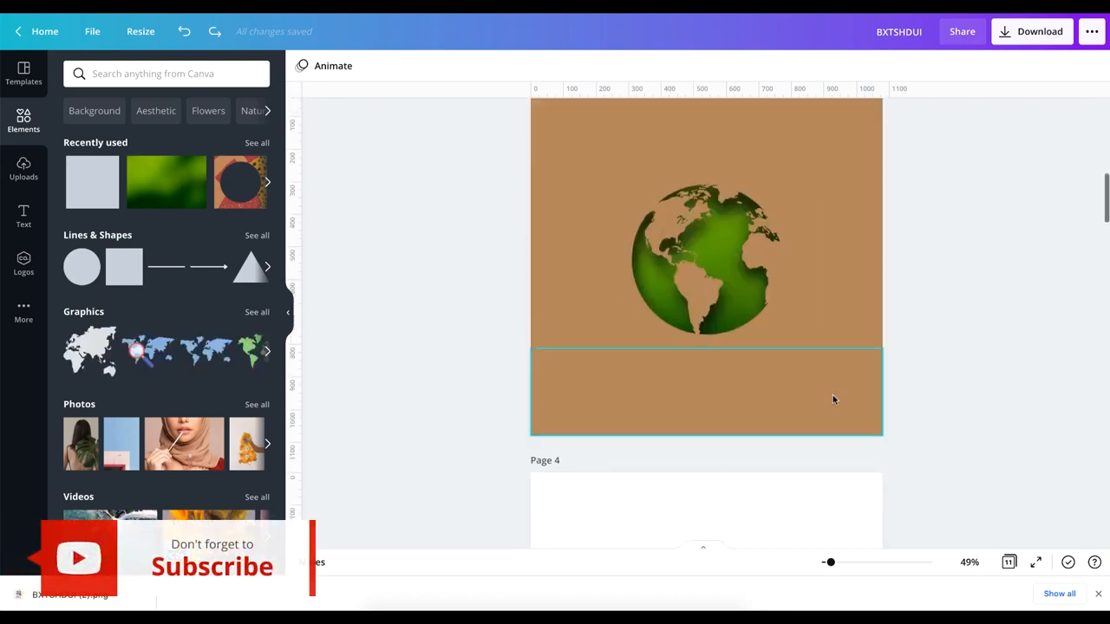
scroll(833, 399, down, 1)
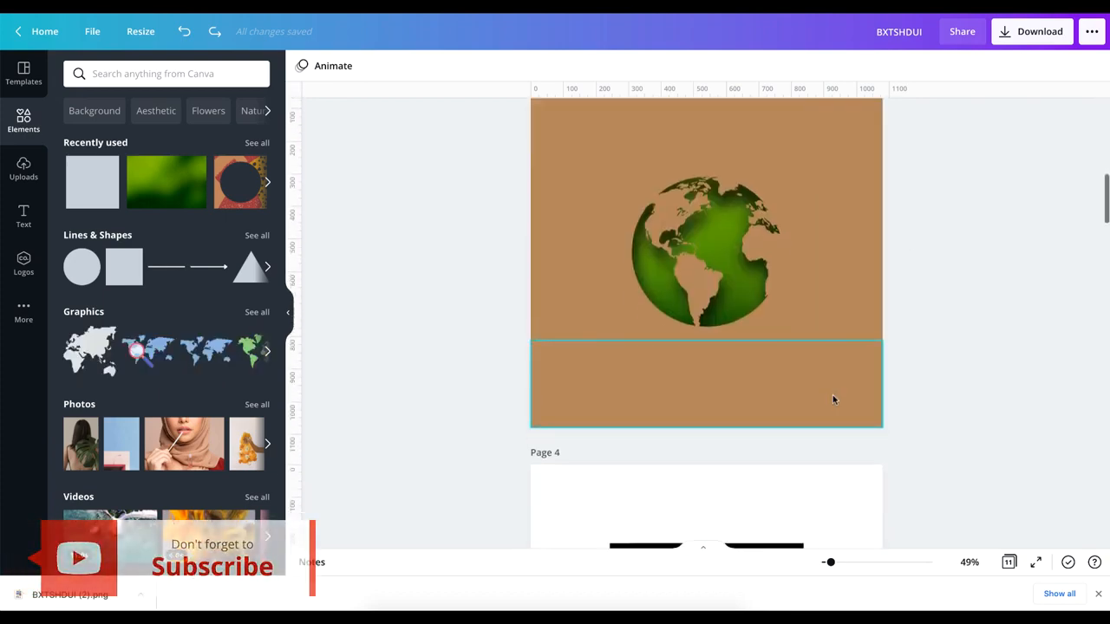
click(676, 228)
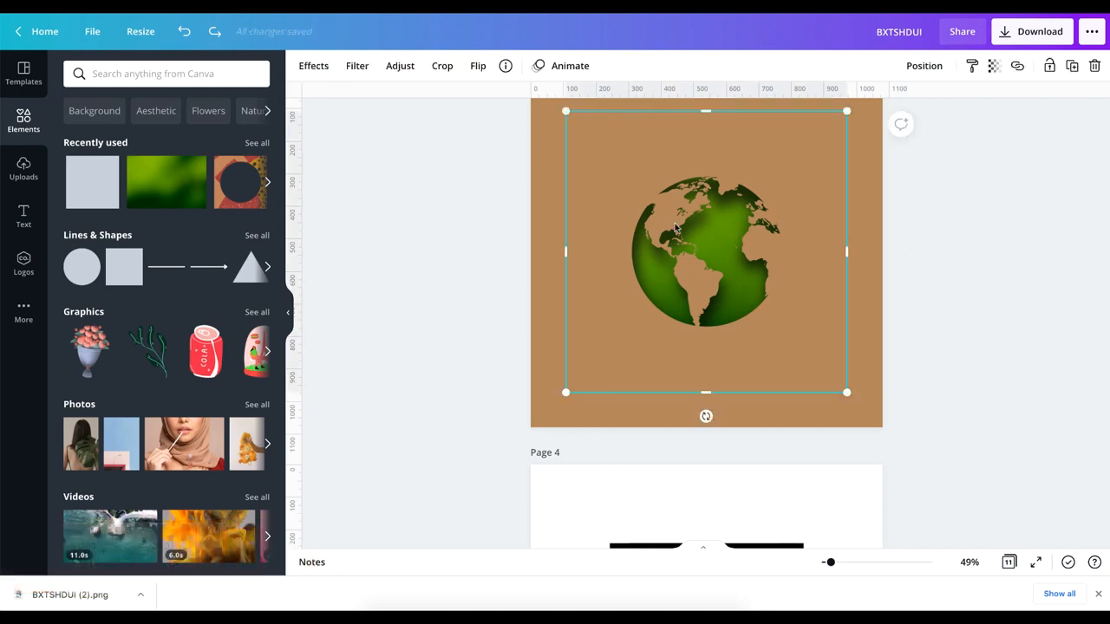
click(315, 67)
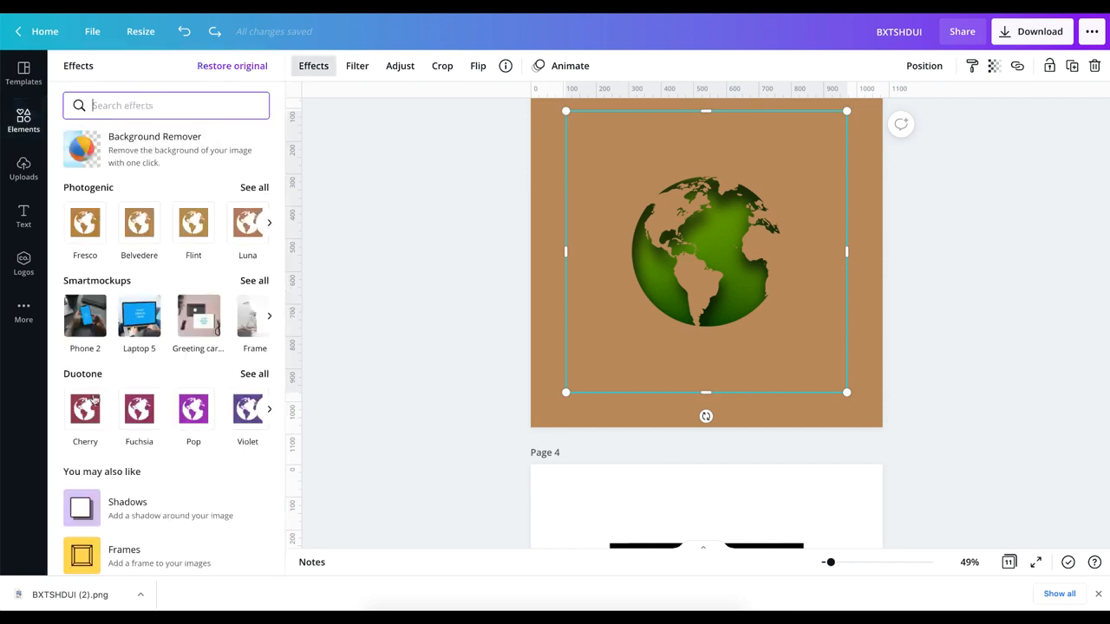
click(85, 409)
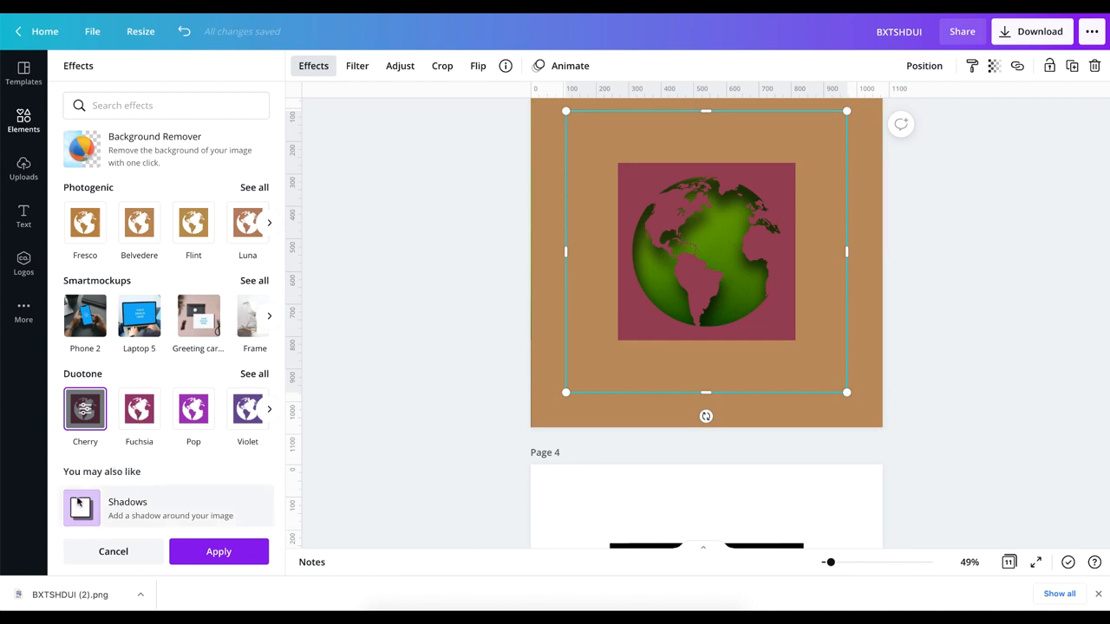
- Set both the highlights and the shadows of the cutout's Duotone effect to the dark plum from the McGeorge palette
click(86, 411)
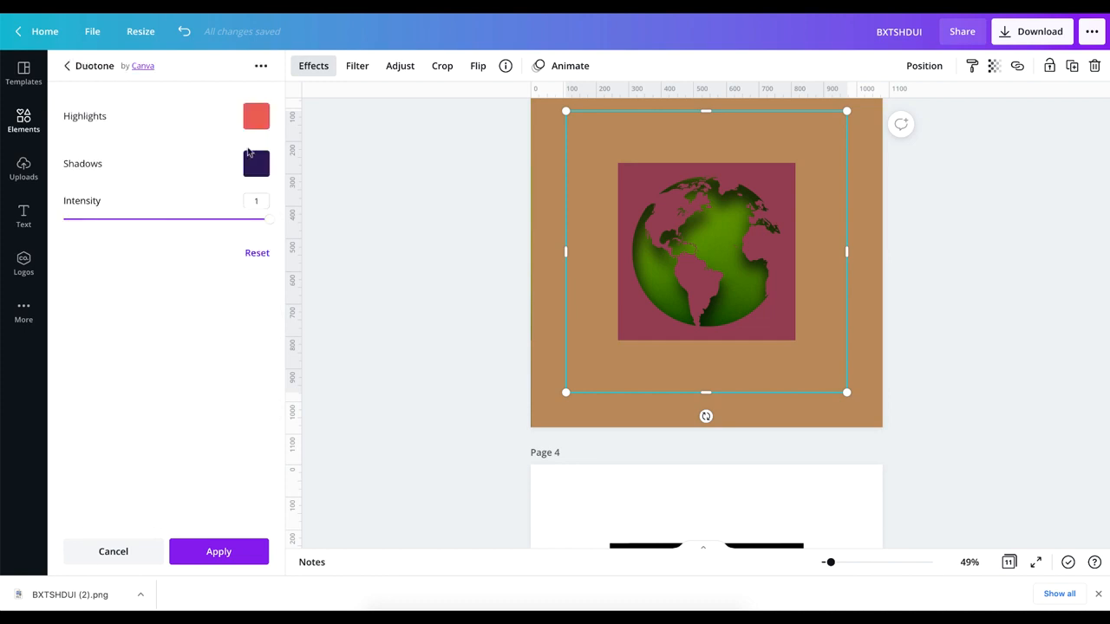
click(260, 116)
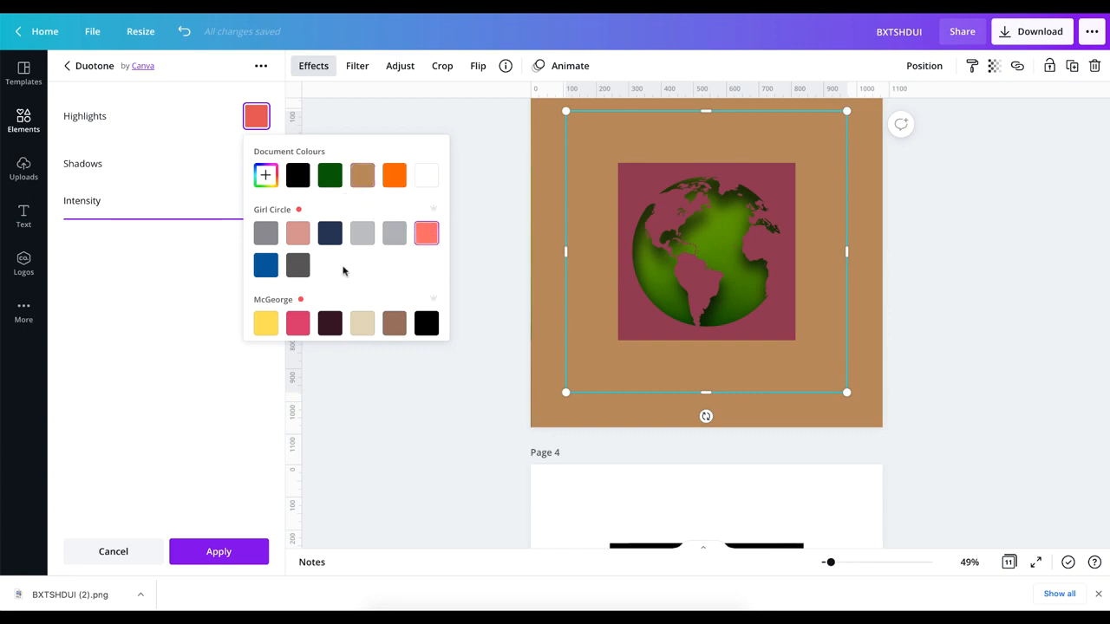
click(331, 322)
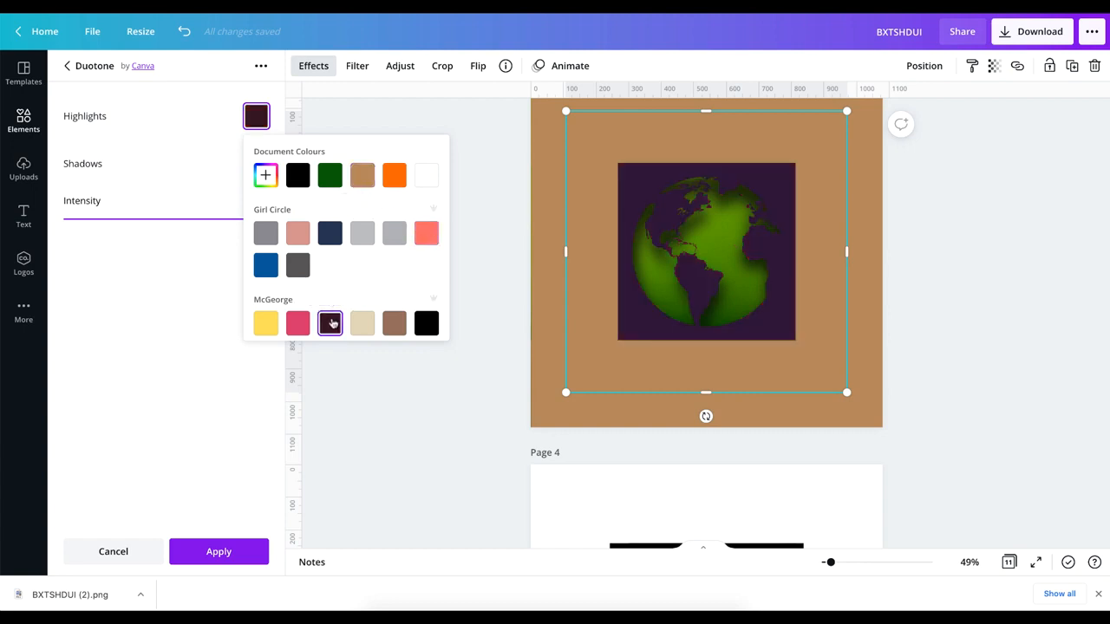
click(257, 119)
click(256, 165)
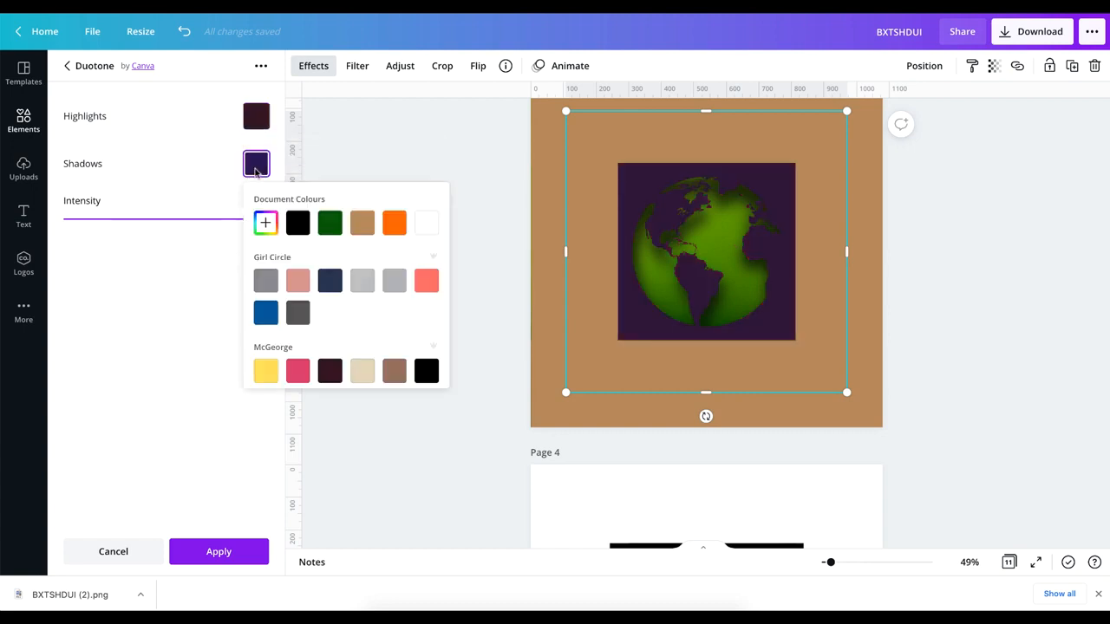
click(289, 223)
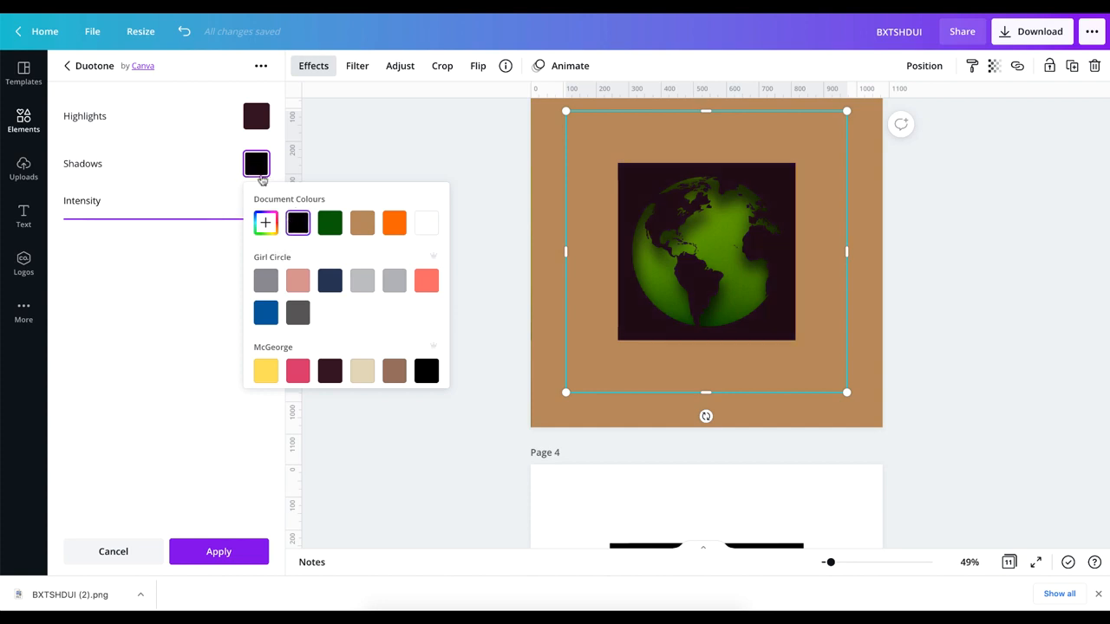
click(331, 371)
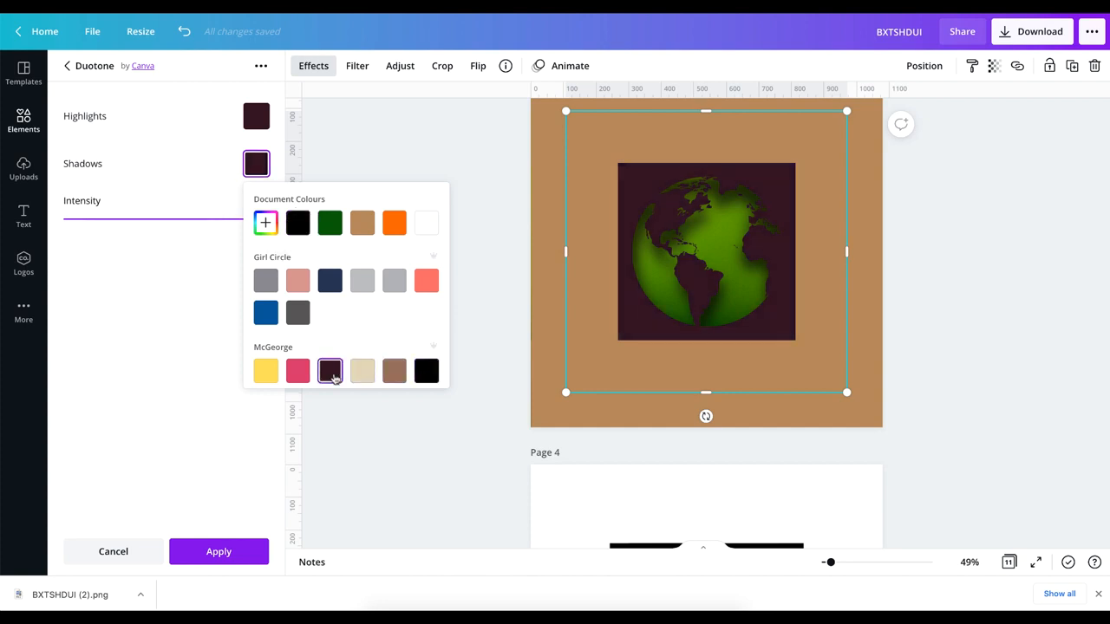
- Copy the plum colour's hex code #331320 and apply the Duotone effect to the cutout
click(265, 223)
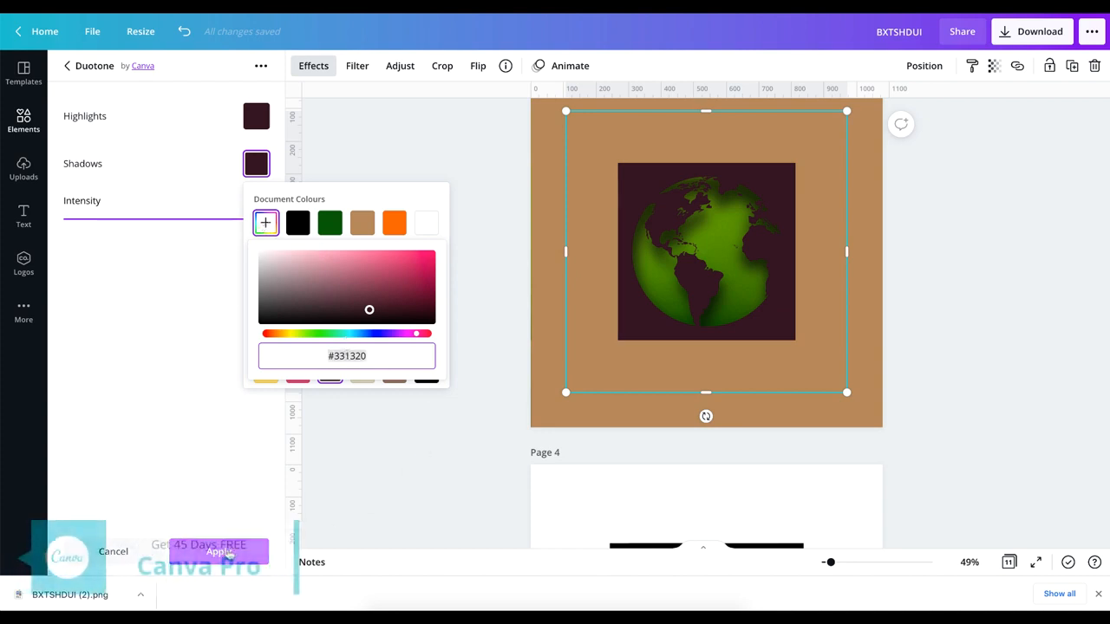
key(Escape)
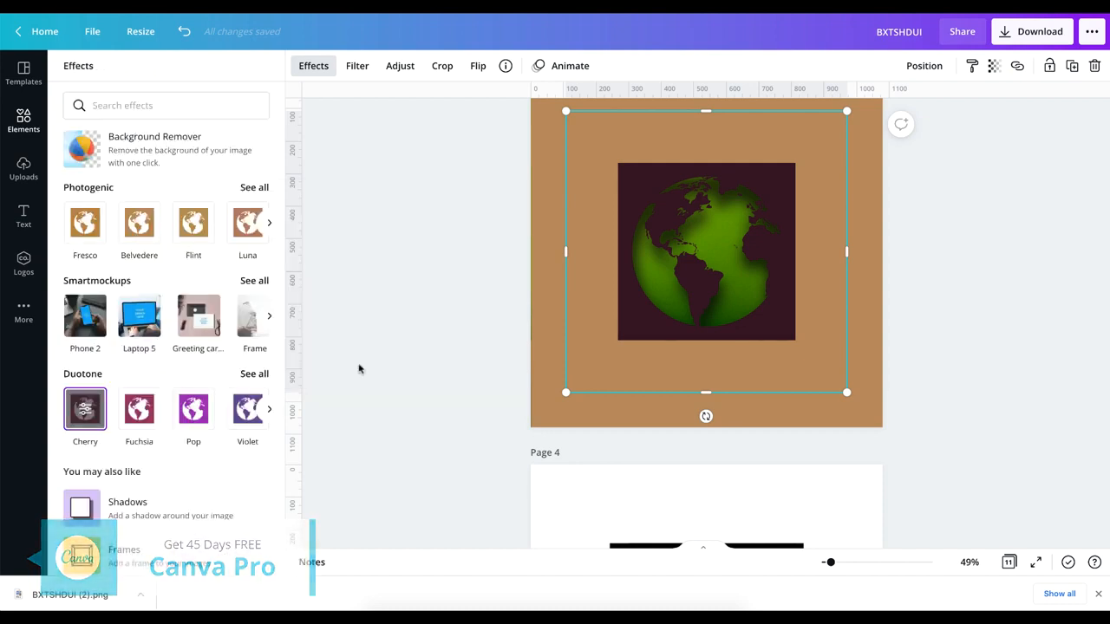
key(Escape)
- Recolour the brown top and left border strips on page 3 with the custom colour #331320
click(535, 154)
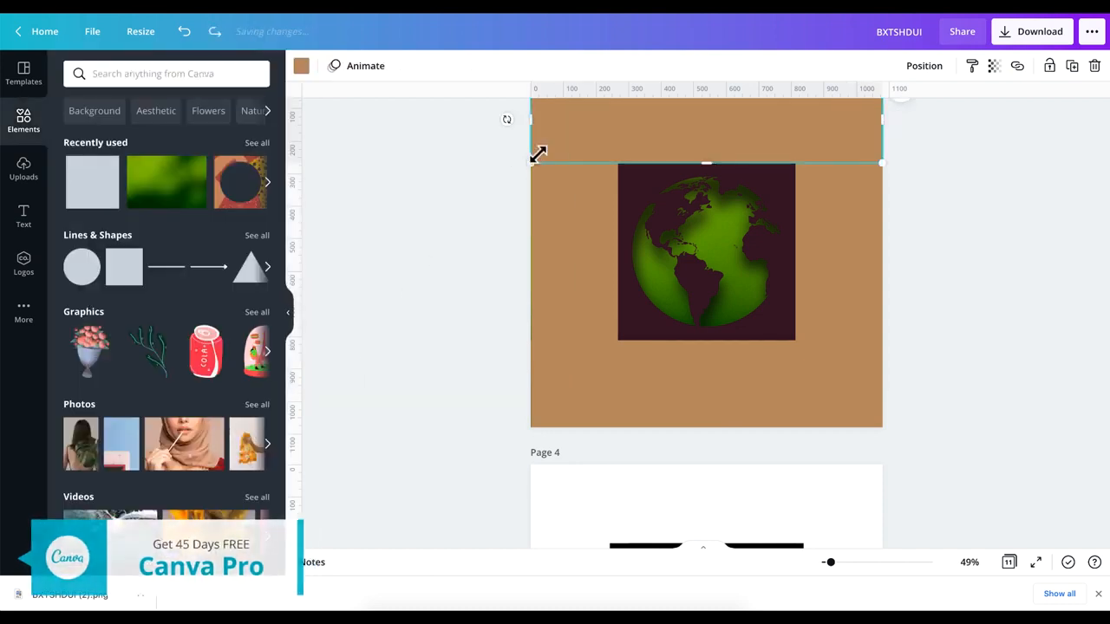
click(303, 66)
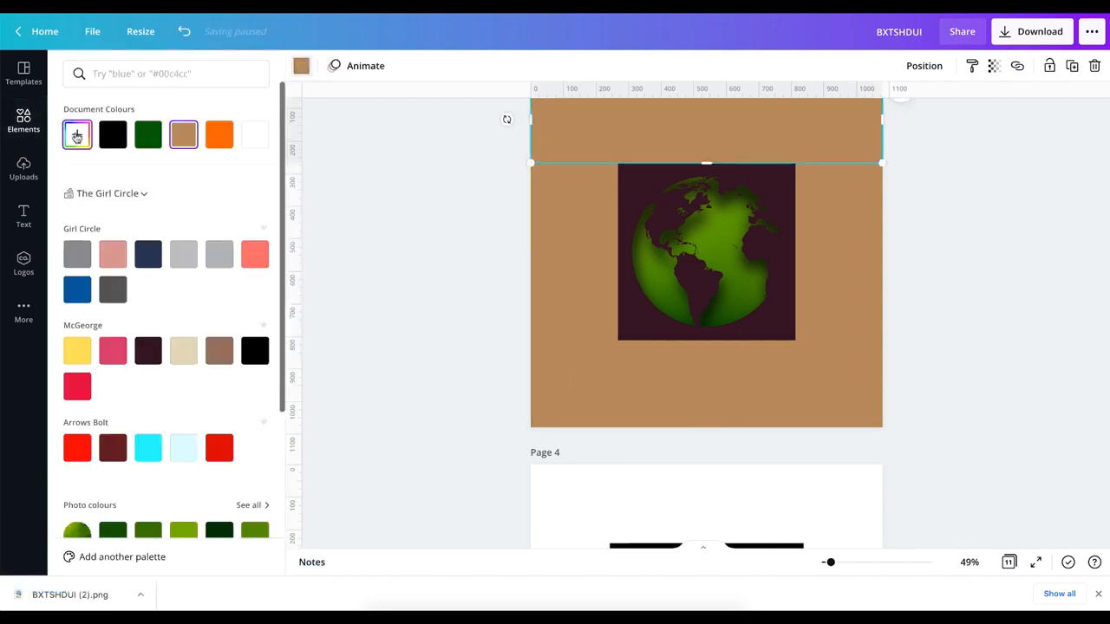
click(77, 135)
key(ctrl+v)
click(567, 270)
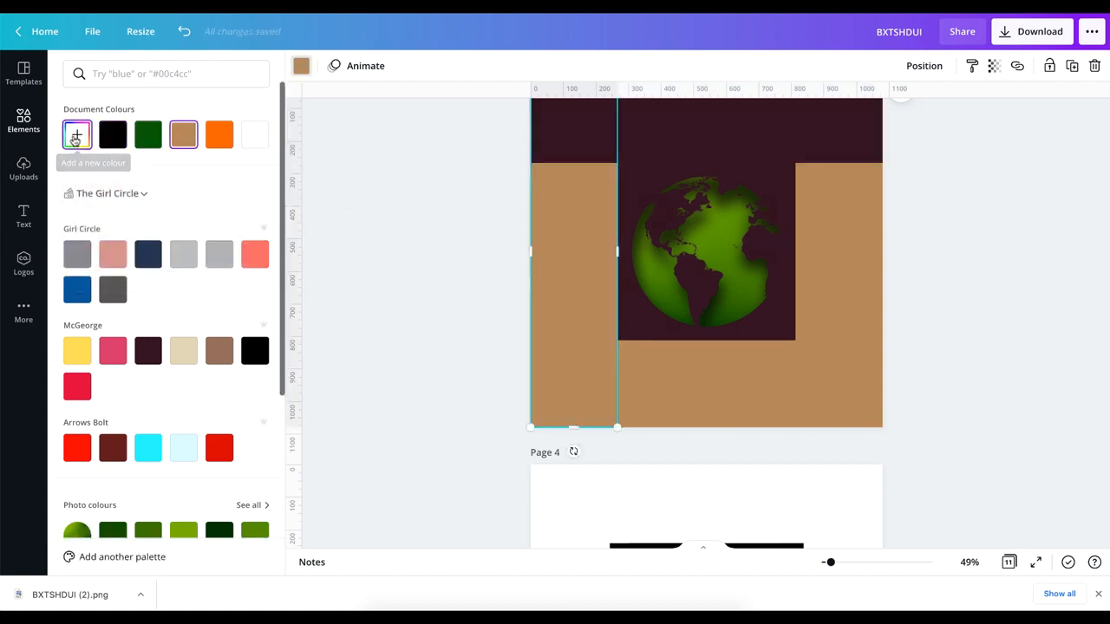
click(76, 136)
key(ctrl+v)
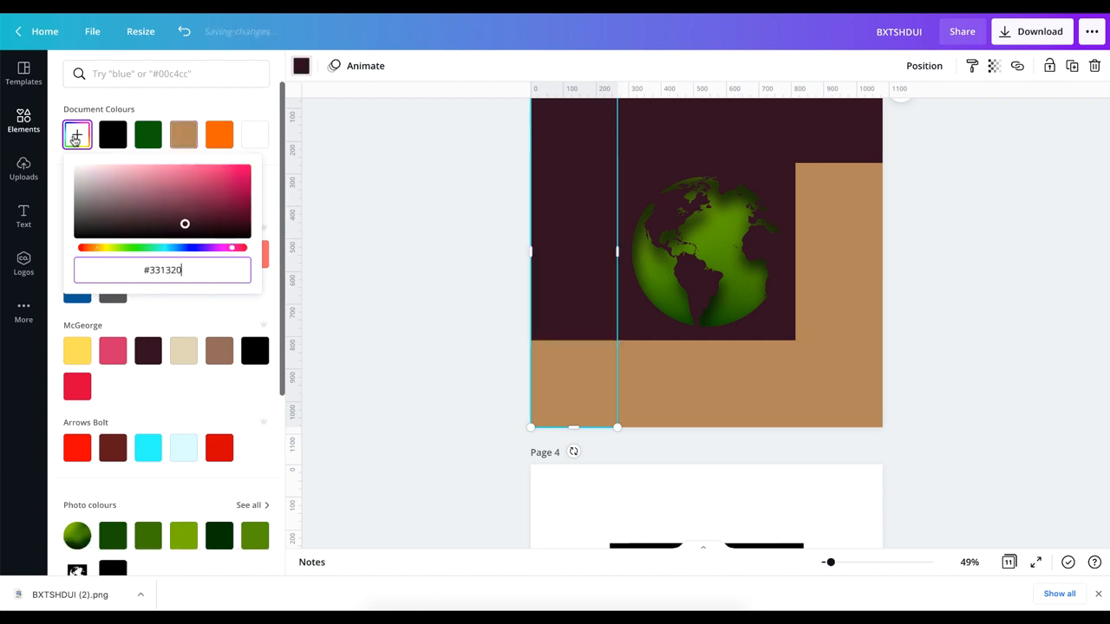
- Recolour the remaining bottom and right border strips on page 3 with the custom colour #331320
click(590, 391)
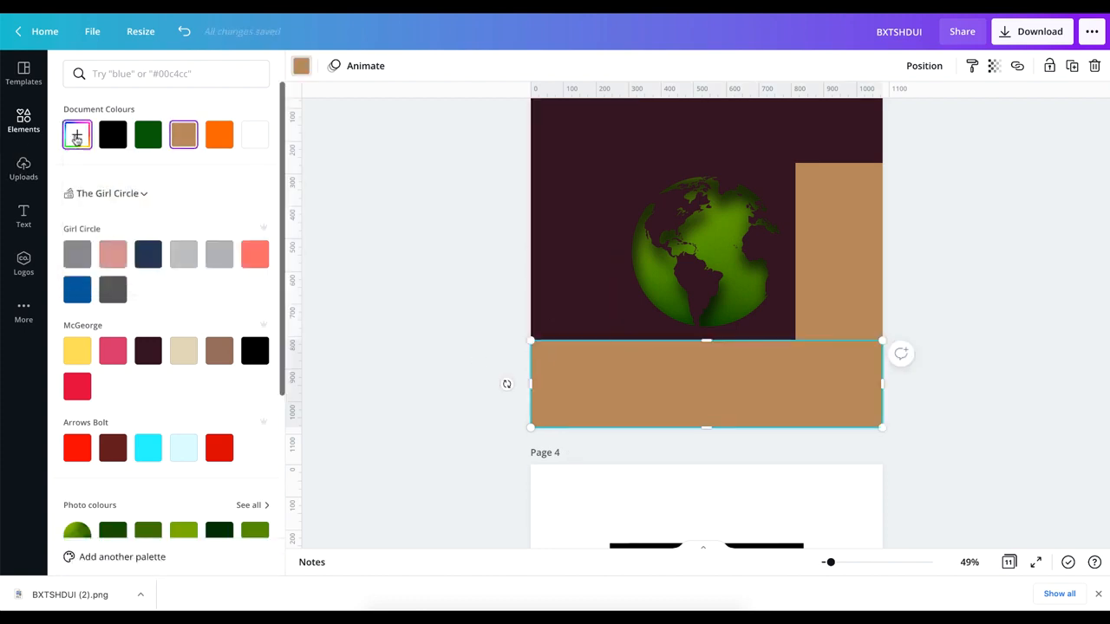
click(76, 136)
text(#331320)
click(837, 230)
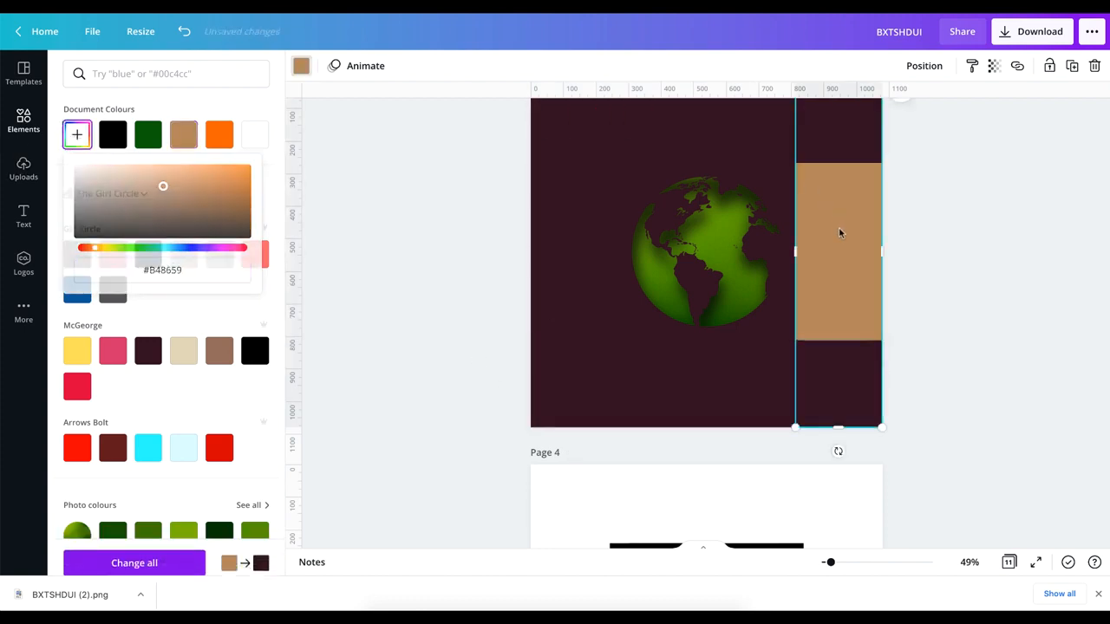
click(77, 135)
text(#331320)
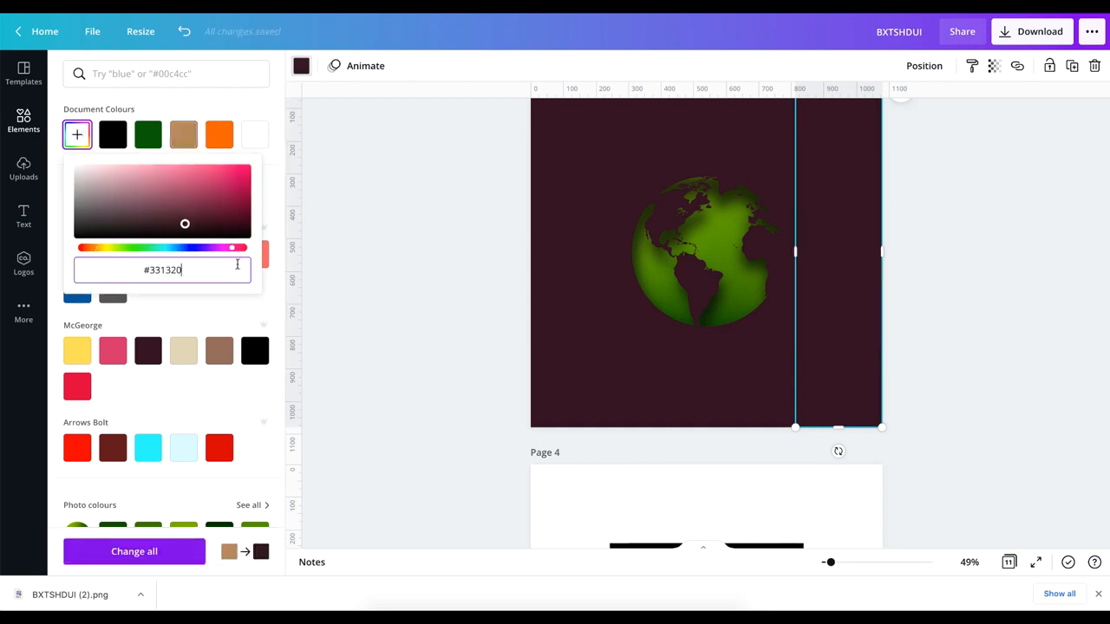
click(388, 323)
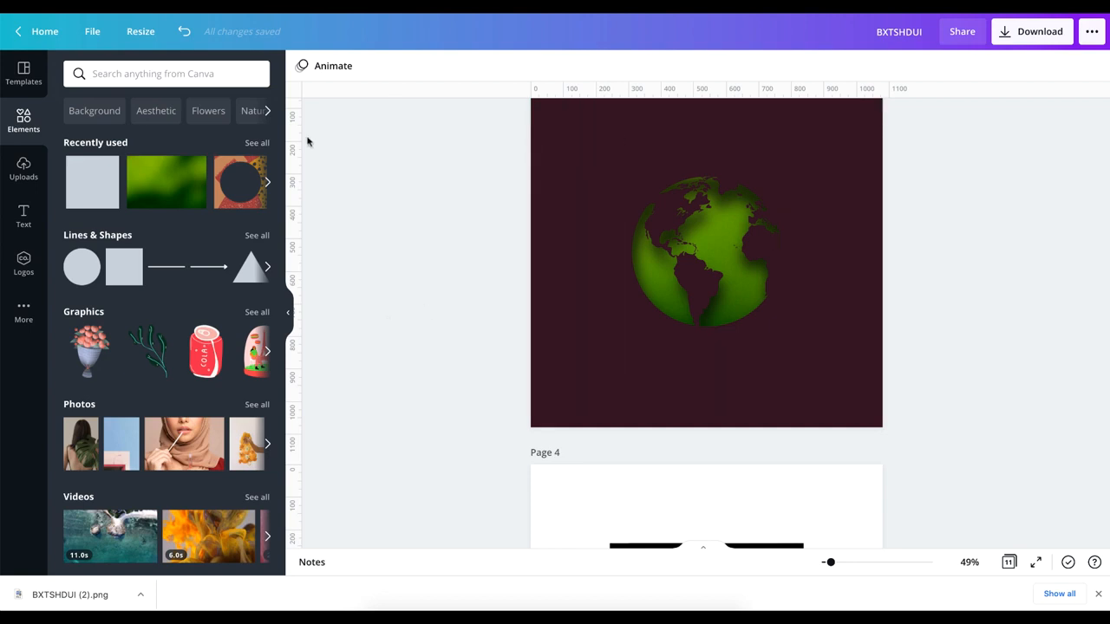
- Search the element library for forest and browse only the photo results
click(130, 75)
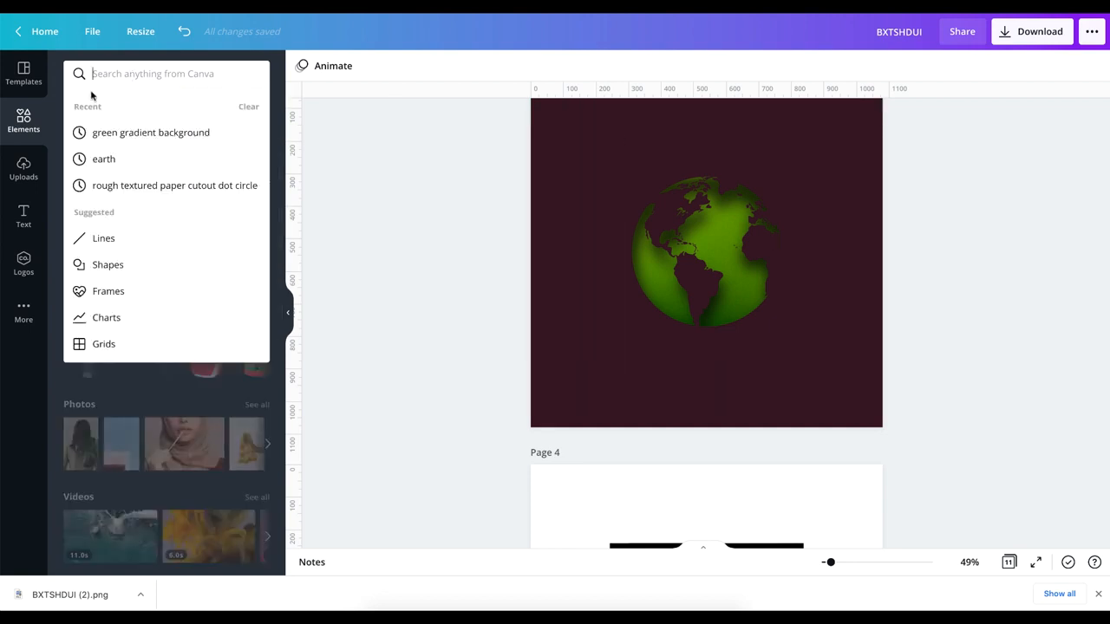
text(rest)
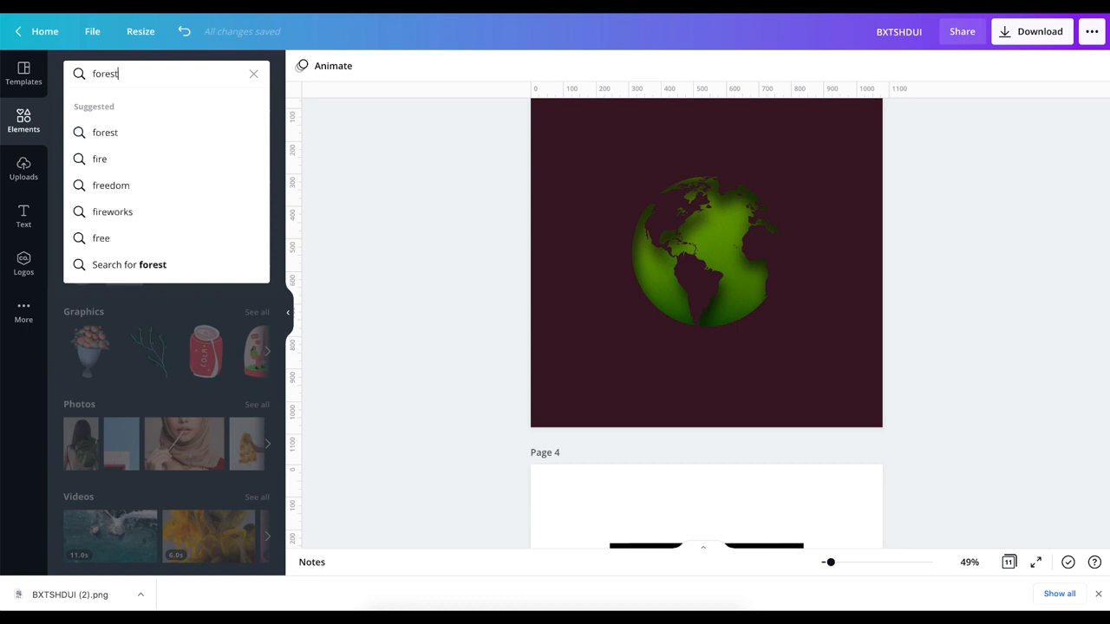
key(Return)
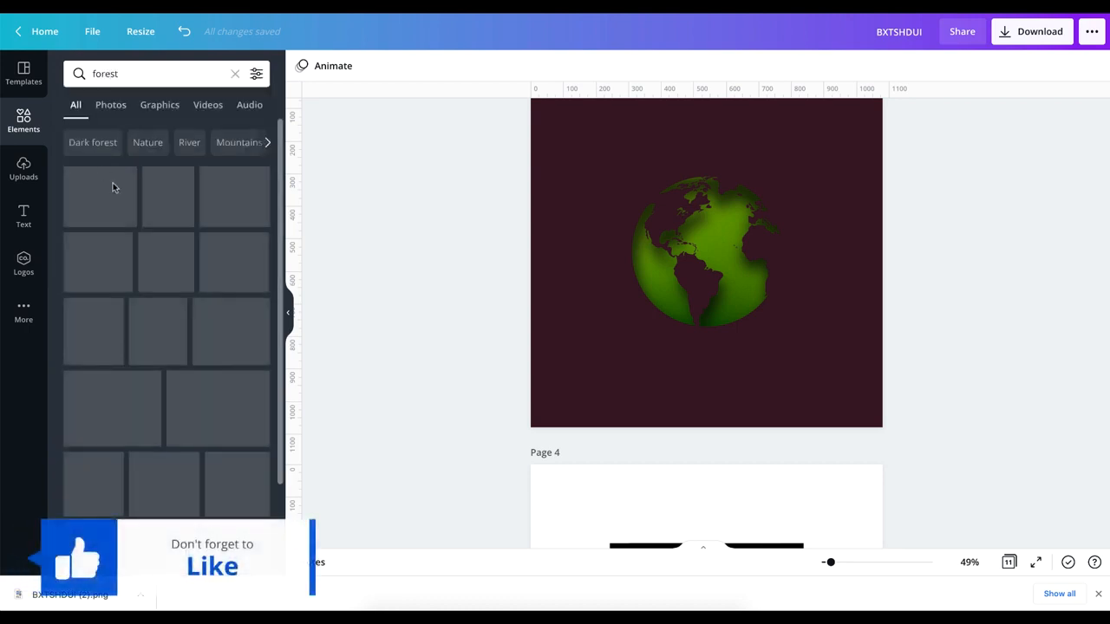
click(110, 105)
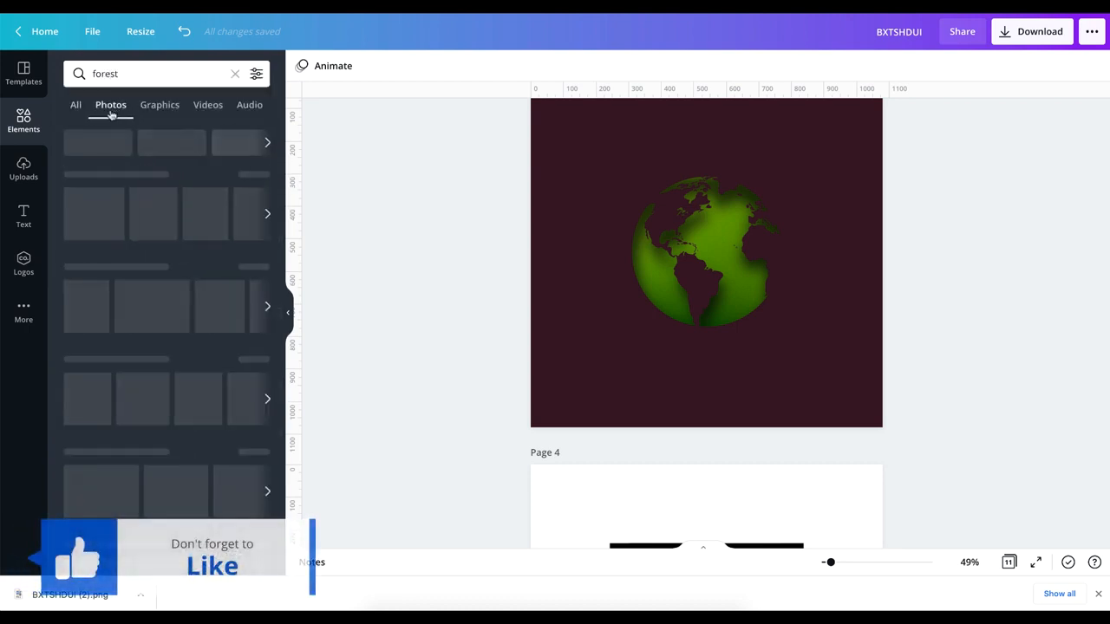
scroll(180, 404, down, 3)
scroll(181, 404, down, 1)
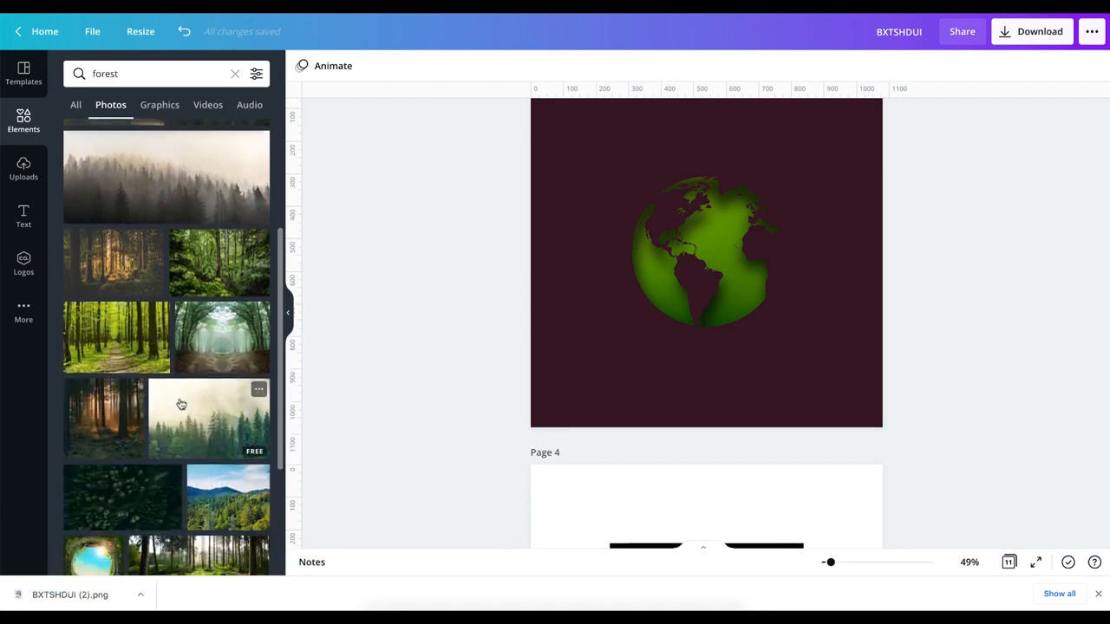
- Add the photo of the dense green forest to page 3 and replace the page background with it
click(218, 273)
right_click(675, 278)
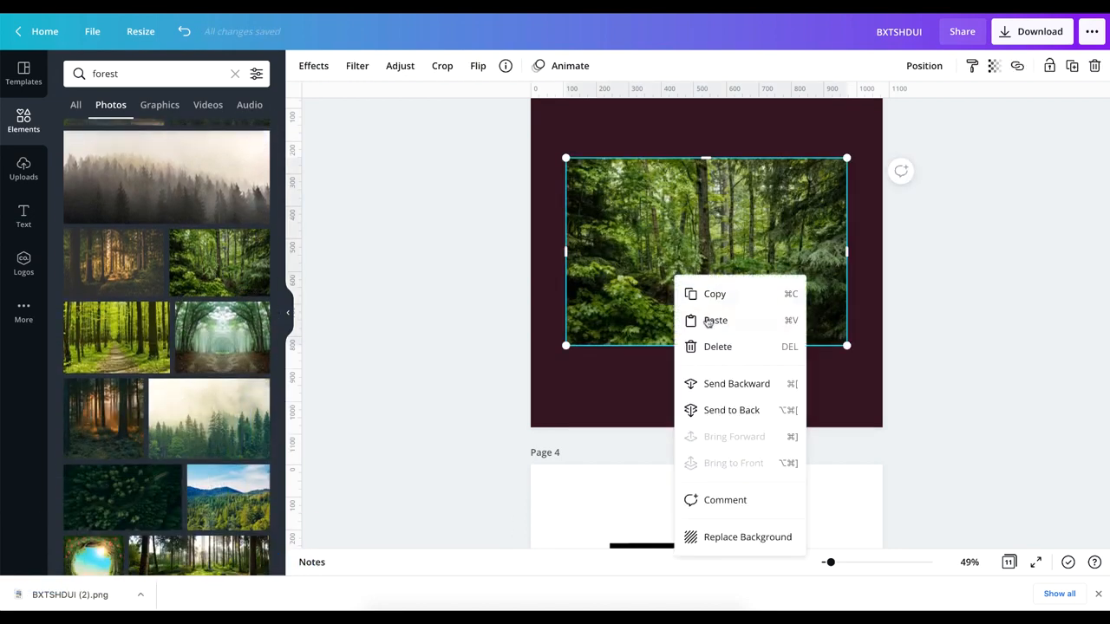
click(724, 535)
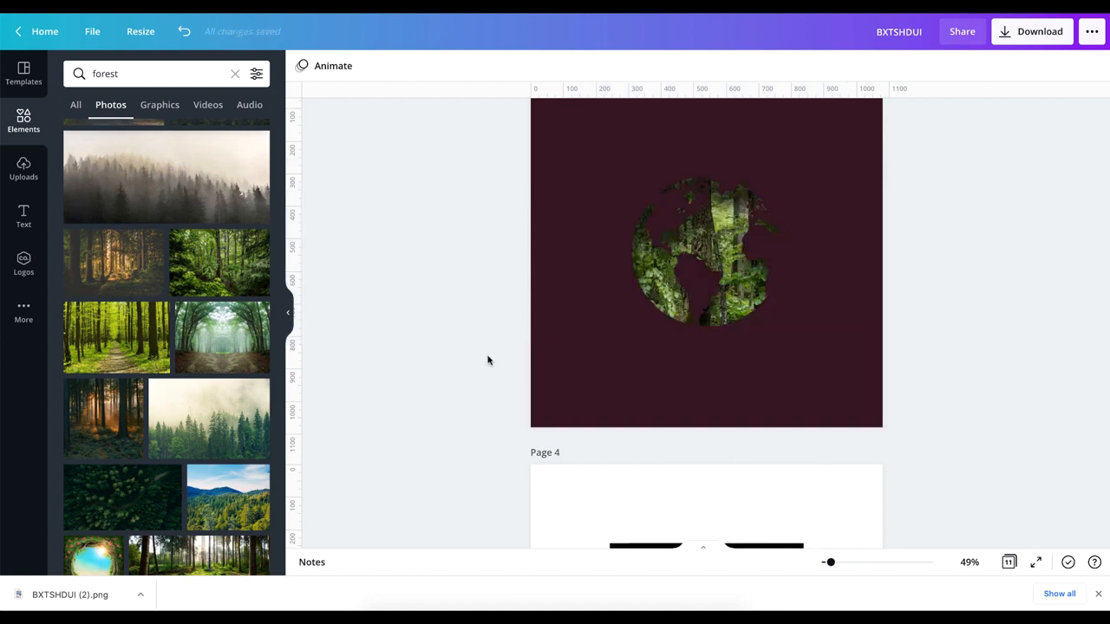
- Try to replace the page 3 background with the aerial photo of dense green treetops from the forest results
scroll(169, 446, down, 2)
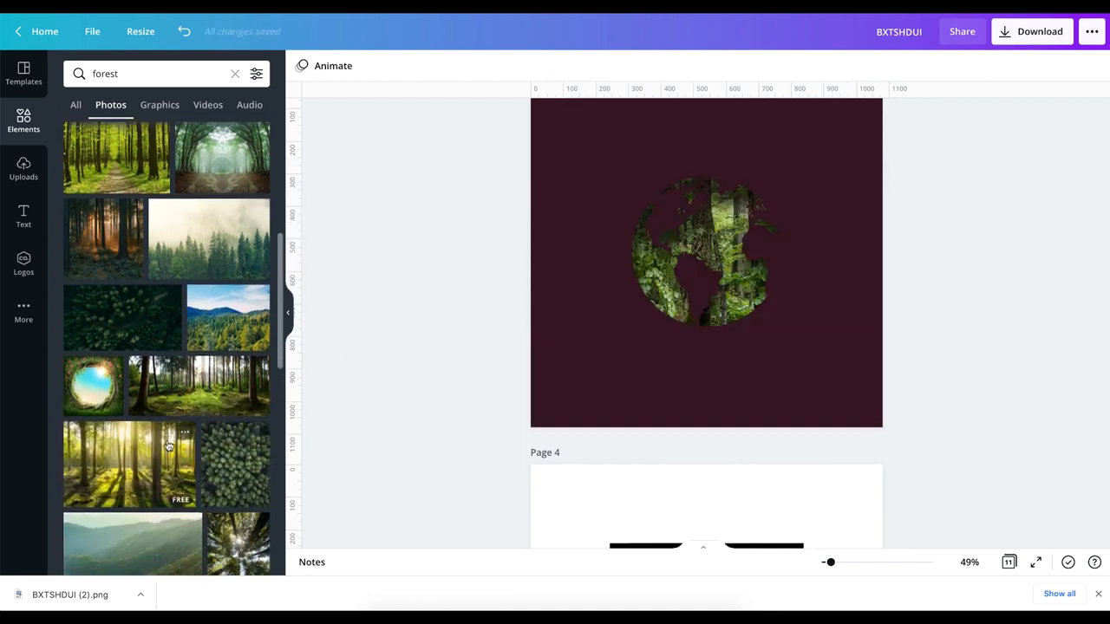
scroll(169, 446, down, 1)
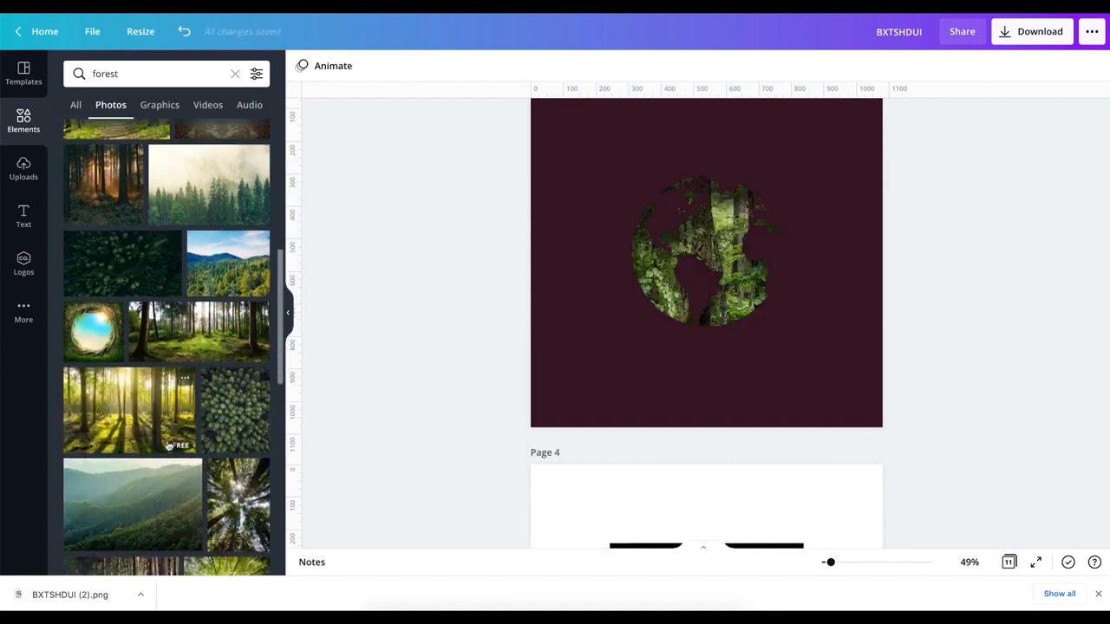
click(223, 414)
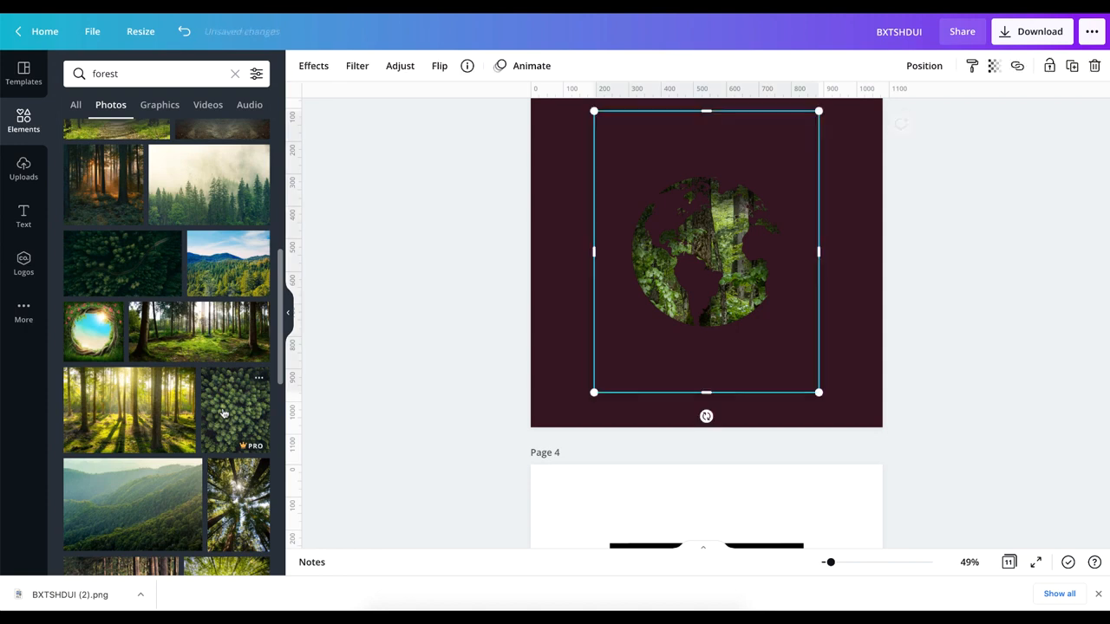
right_click(633, 312)
click(699, 553)
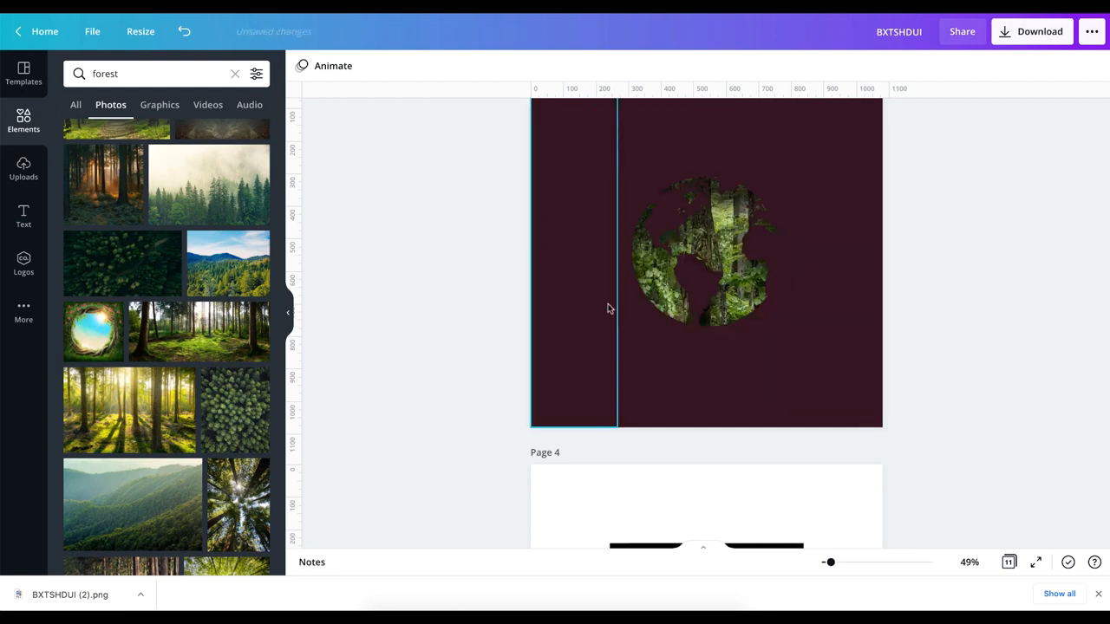
- Undo the forest photo background changes on page 3
key(ctrl+z)
key(ctrl+z)
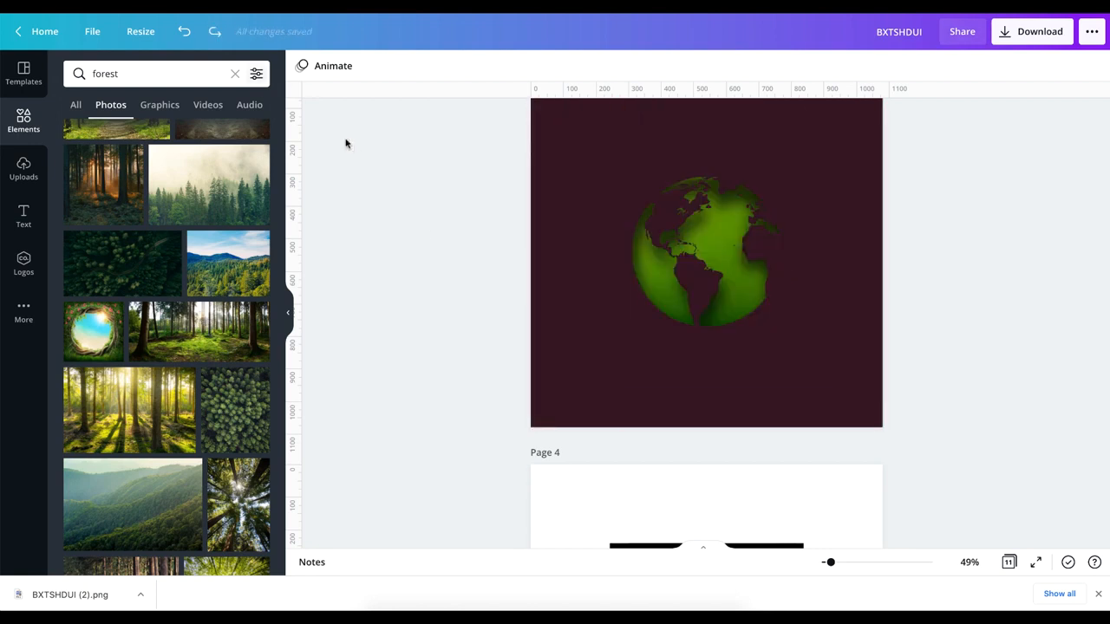
scroll(408, 196, up, 2)
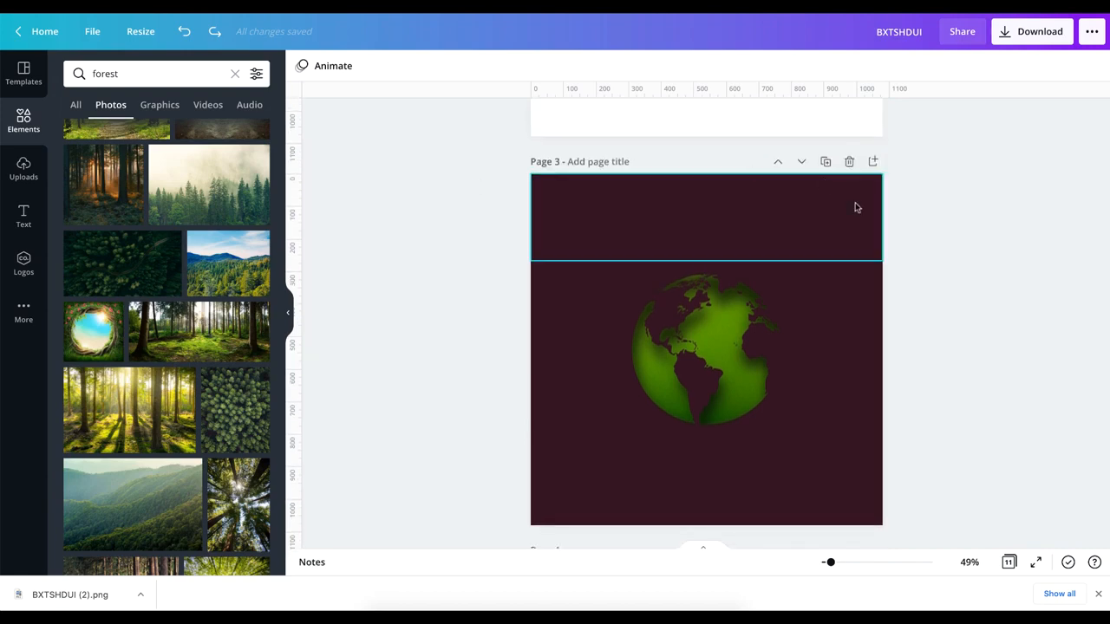
- Delete page 10, which holds the "Search for purpose" design
scroll(855, 207, down, 20)
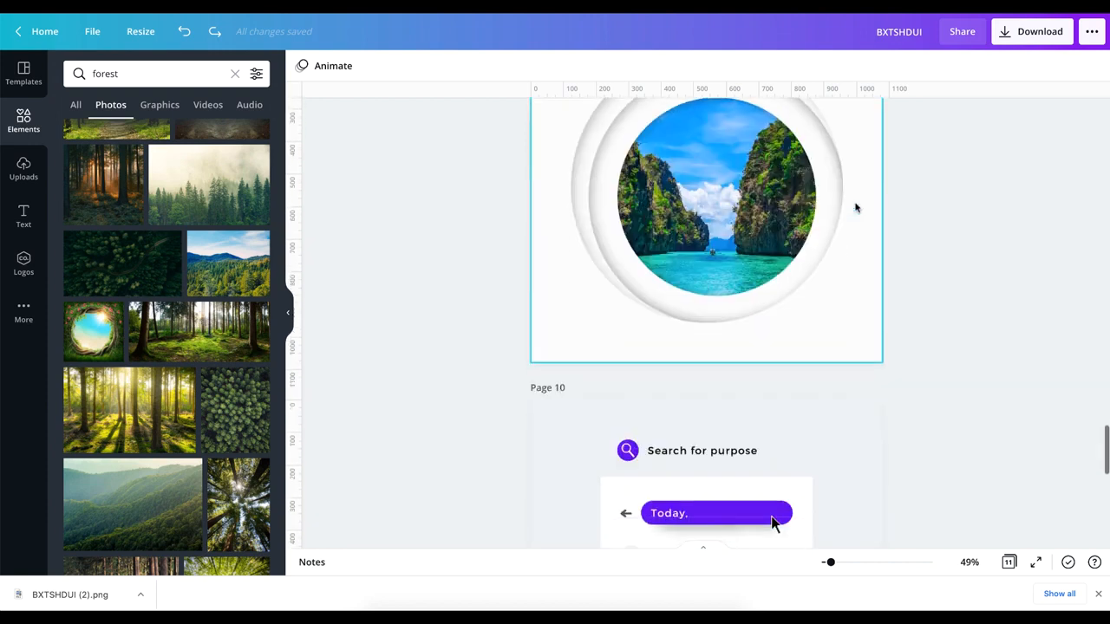
scroll(855, 207, up, 2)
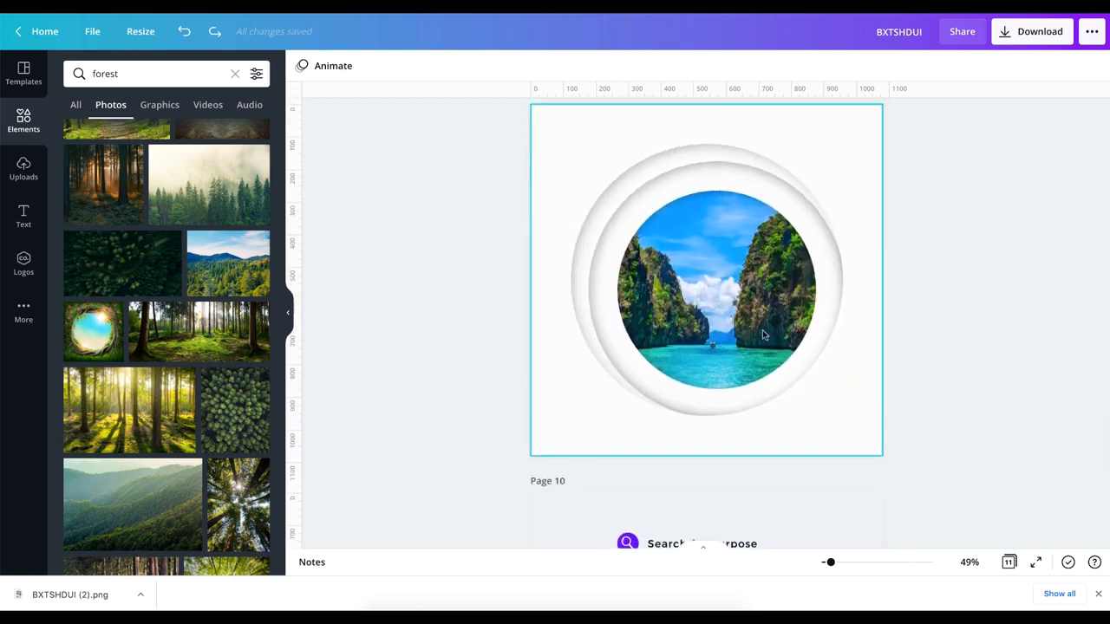
click(848, 490)
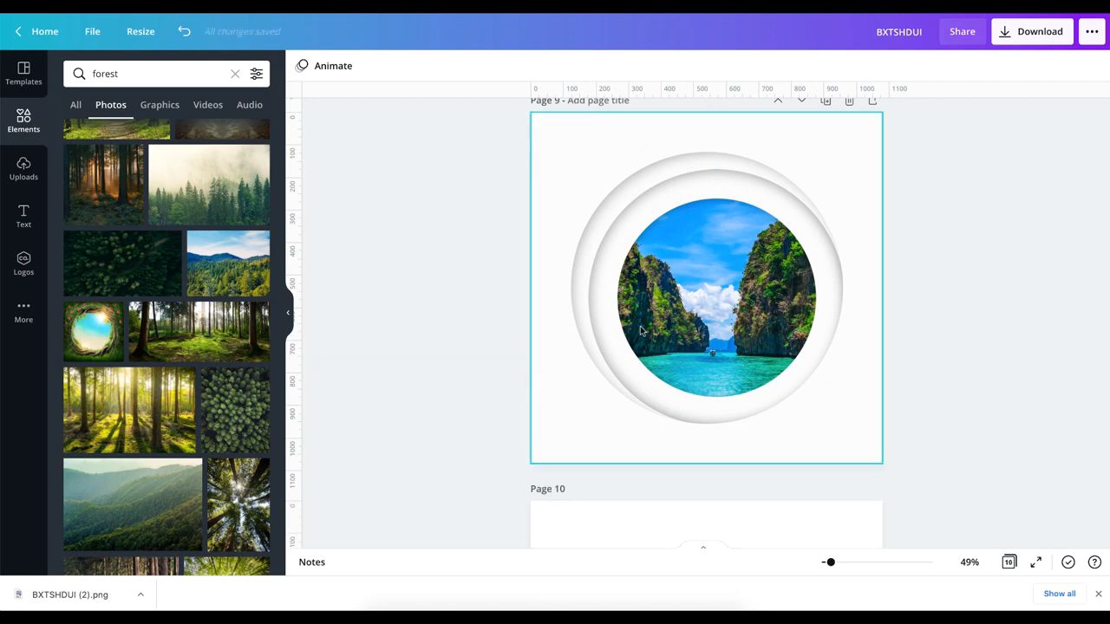
- Ungroup the layered circular cutout design on page 9 and add a blank page after it
scroll(887, 106, up, 1)
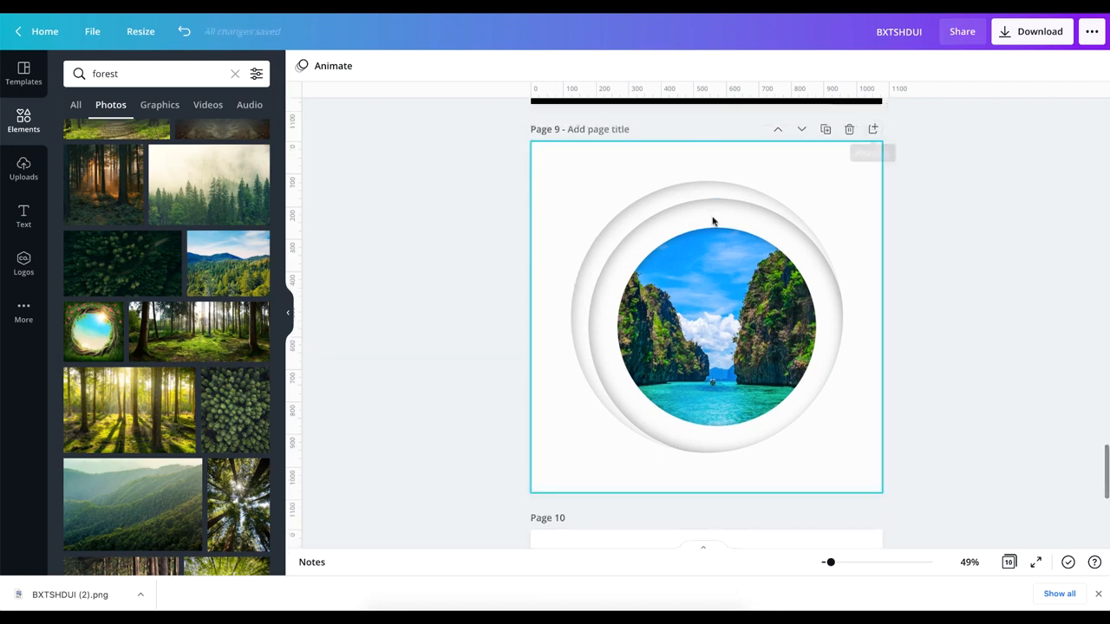
click(806, 184)
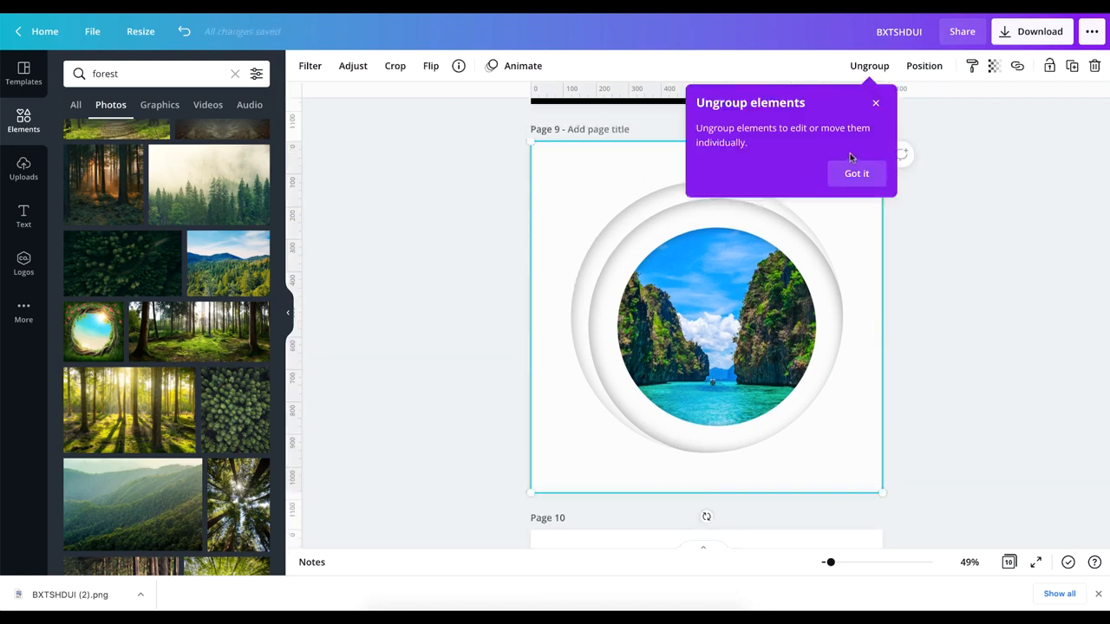
click(870, 66)
click(943, 192)
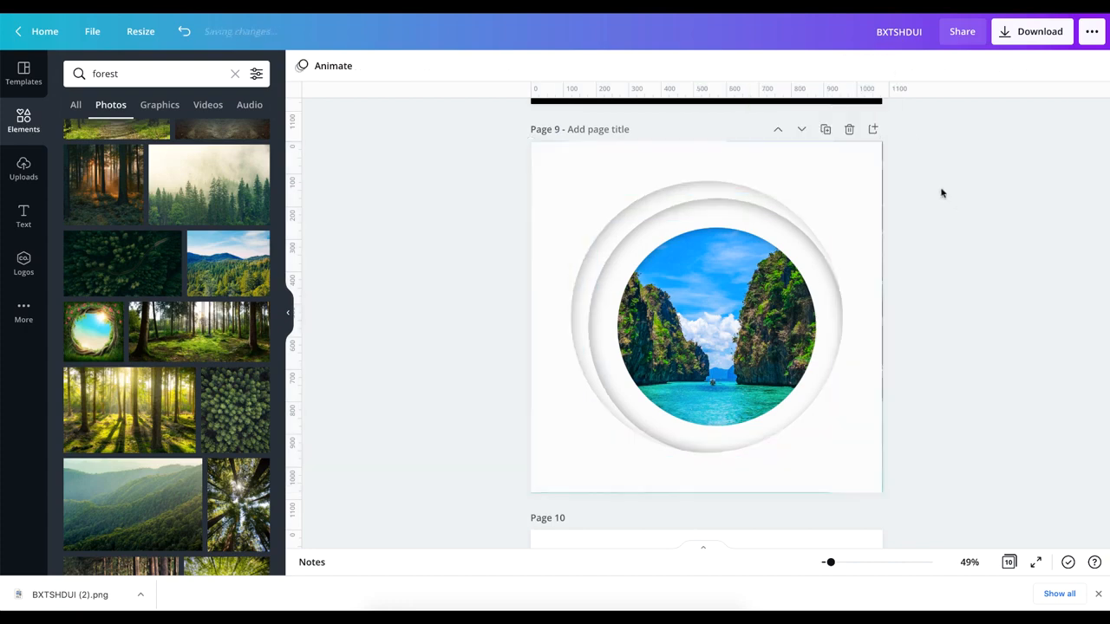
click(872, 131)
- Move the top white cutout layer on page 9 aside to expose the layers beneath, and undo the moves
scroll(740, 267, up, 3)
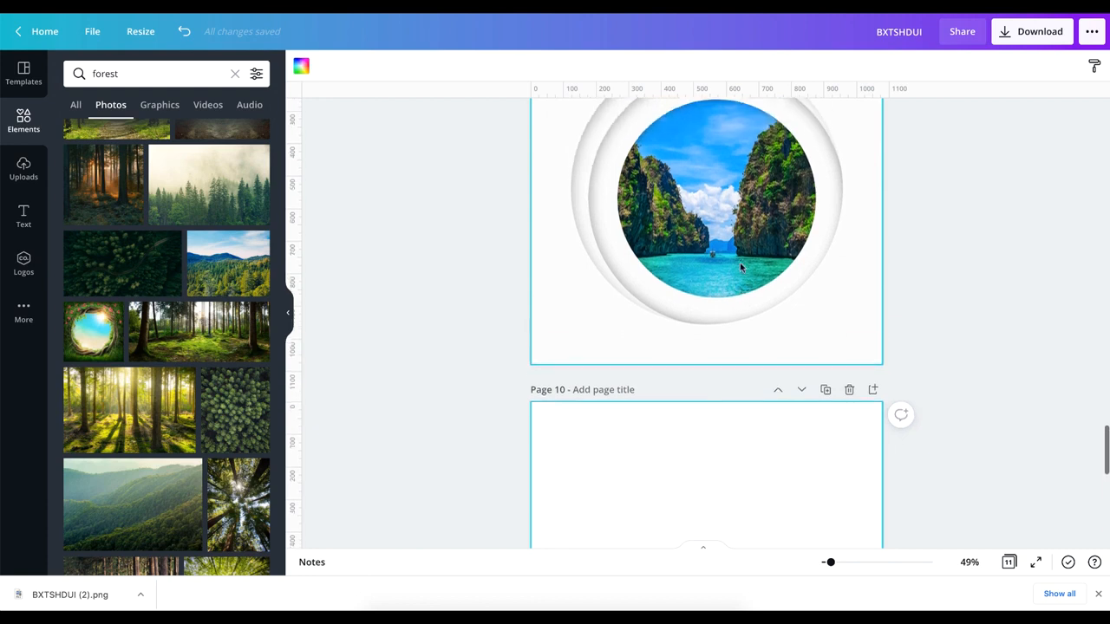
click(551, 165)
scroll(551, 165, up, 1)
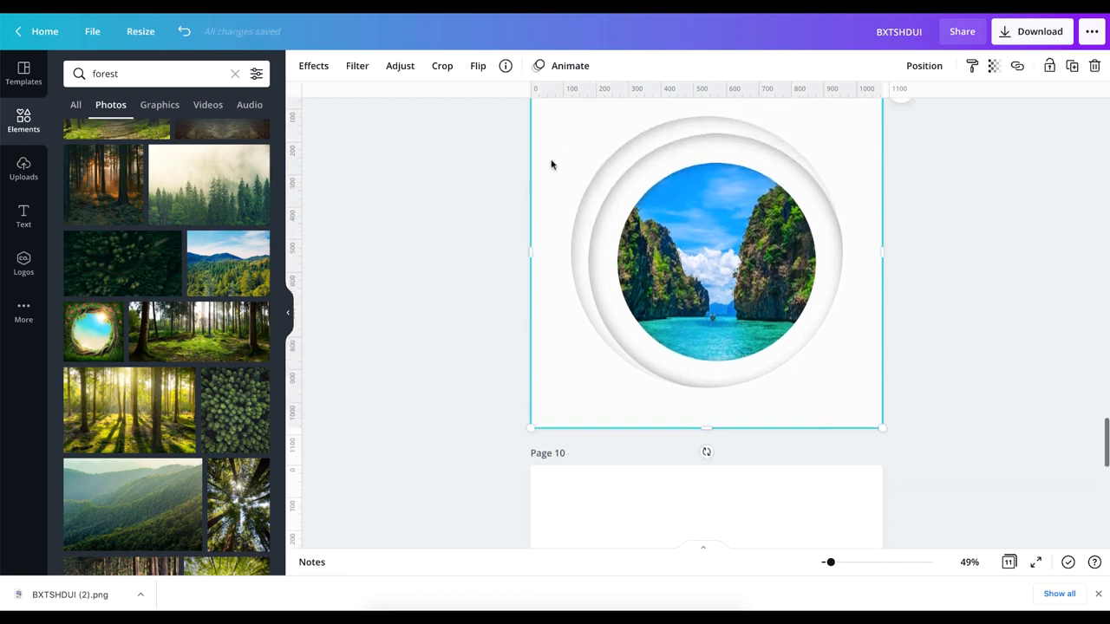
drag(561, 319, 561, 340)
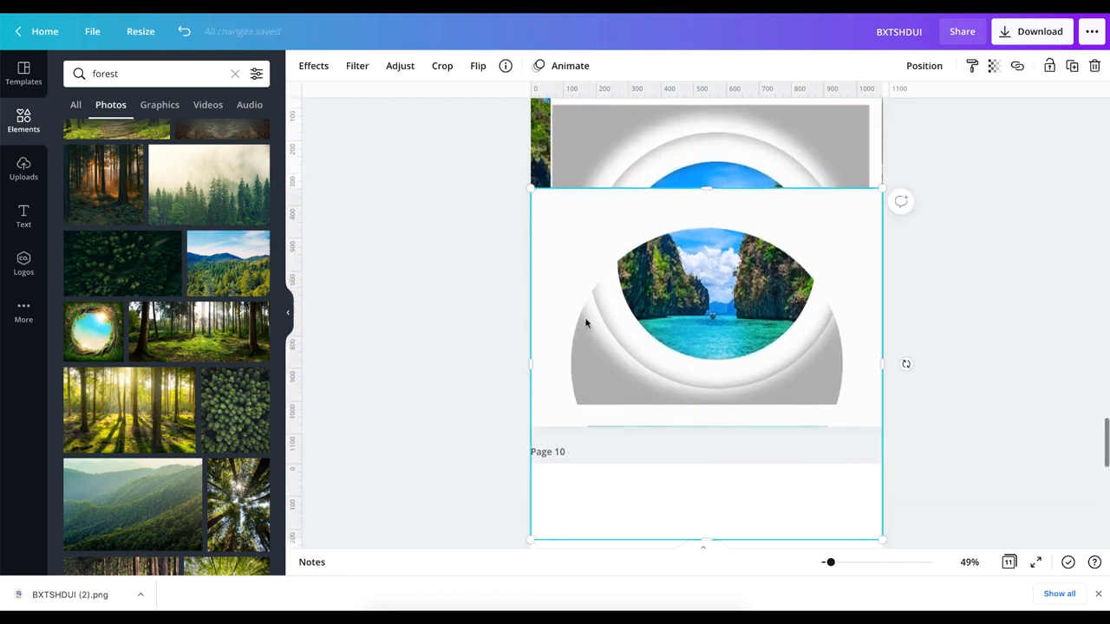
drag(602, 244, 611, 204)
scroll(610, 204, up, 1)
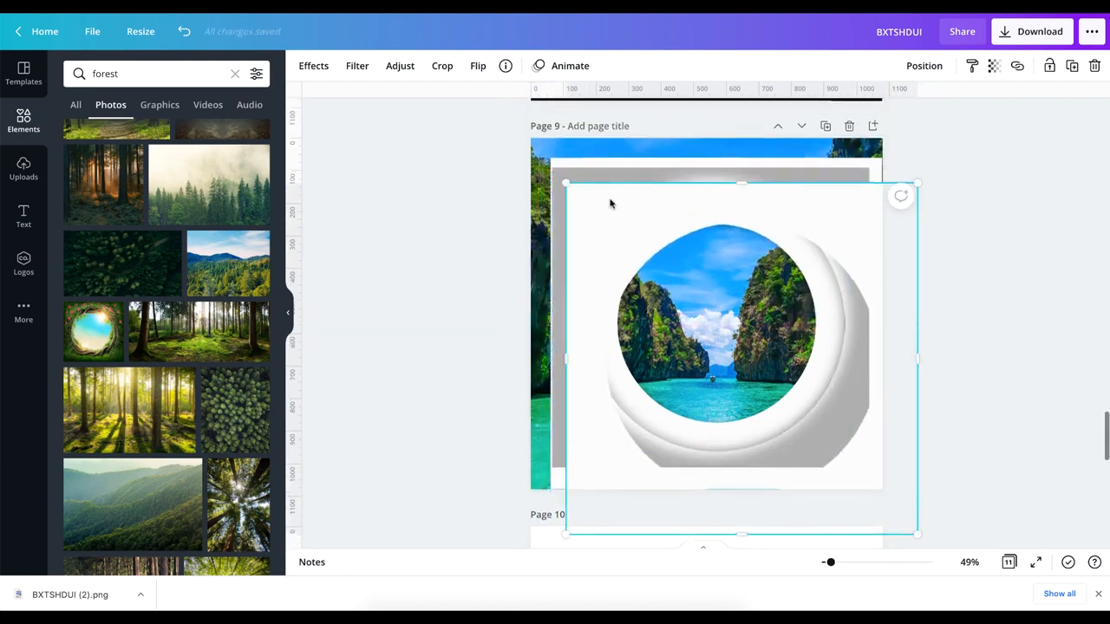
key(ctrl+z)
key(ctrl+z)
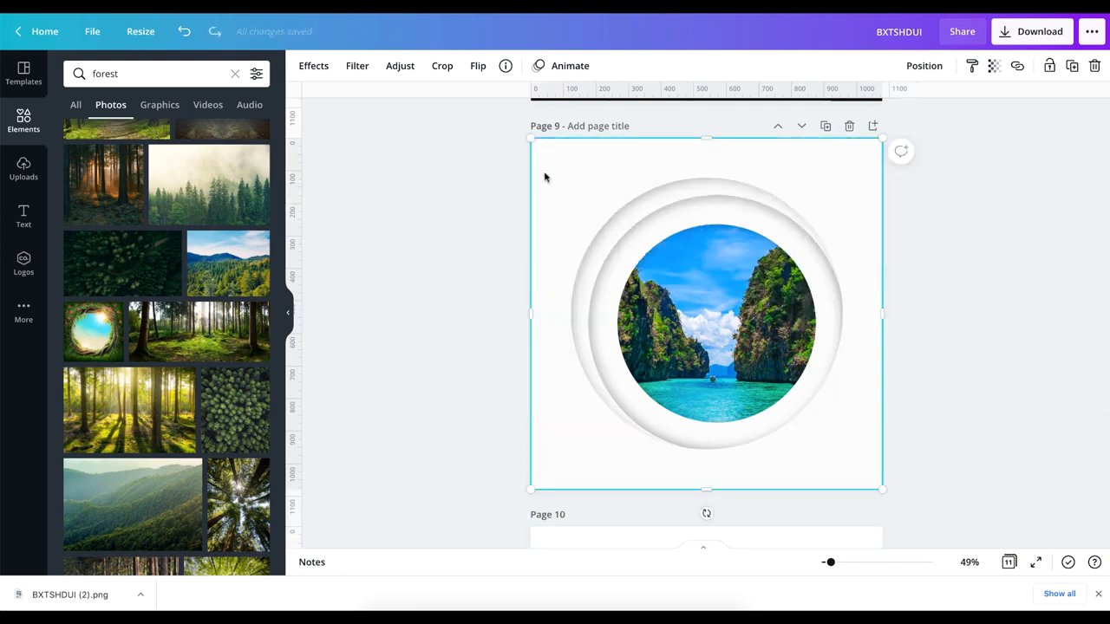
mouse_move(502, 69)
scroll(620, 205, up, 1)
scroll(619, 205, down, 1)
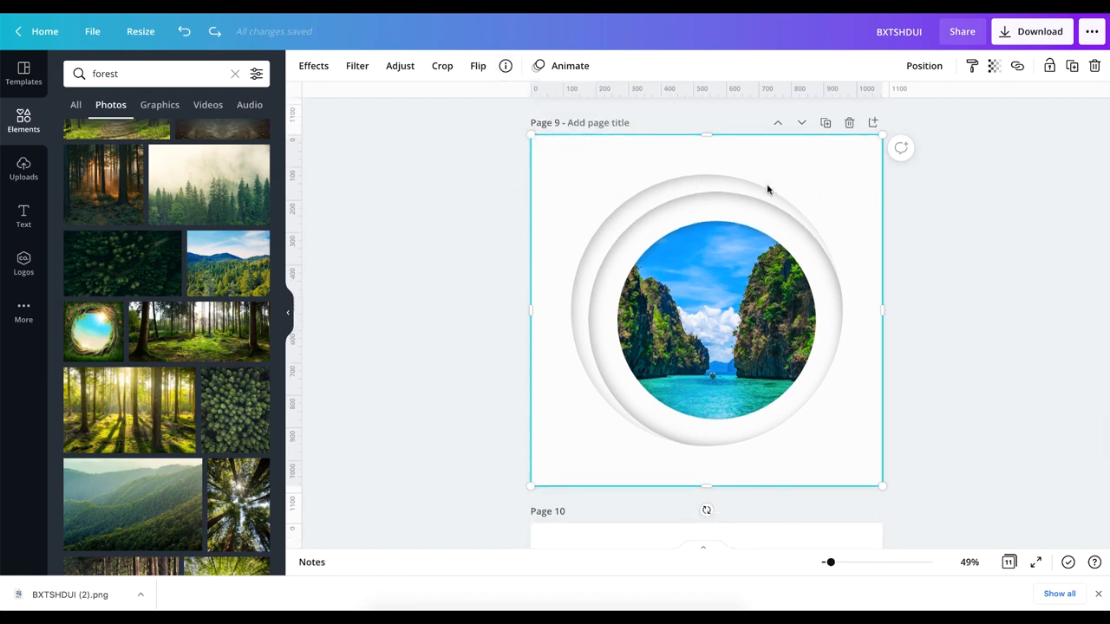
- Copy the black square with the circular hole behind the globe on page 2 onto the blank page 10
scroll(768, 189, up, 20)
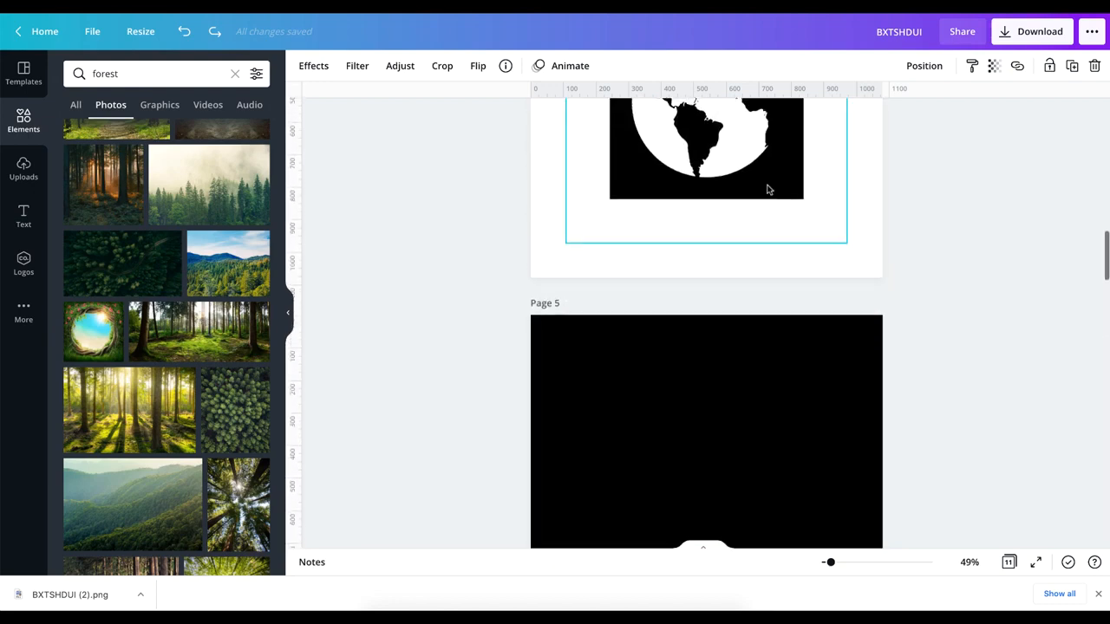
scroll(767, 189, up, 5)
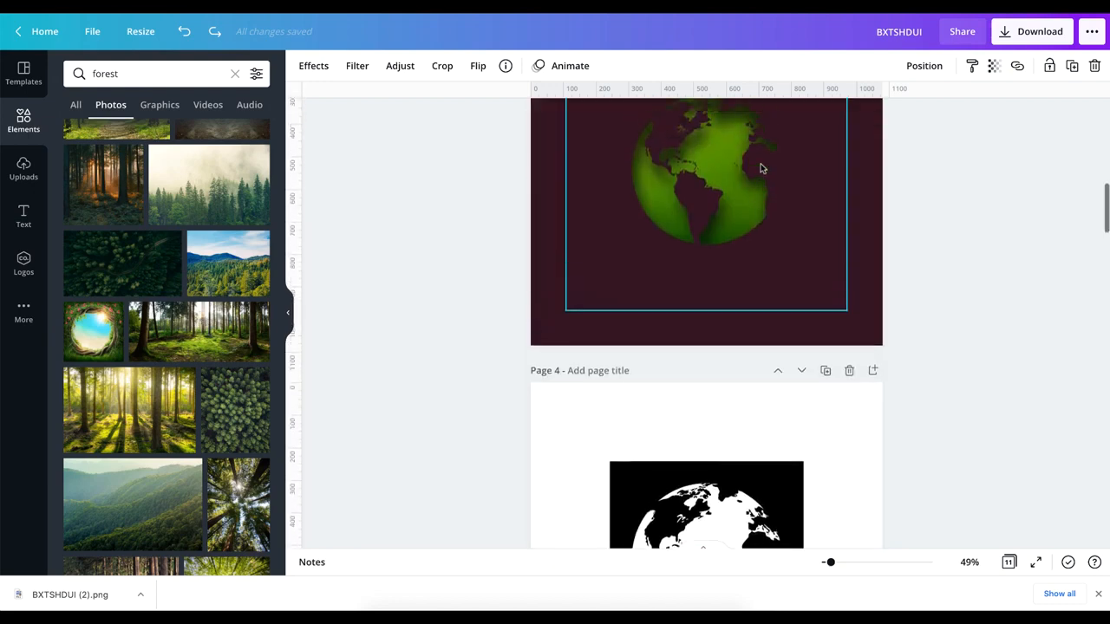
scroll(761, 167, up, 5)
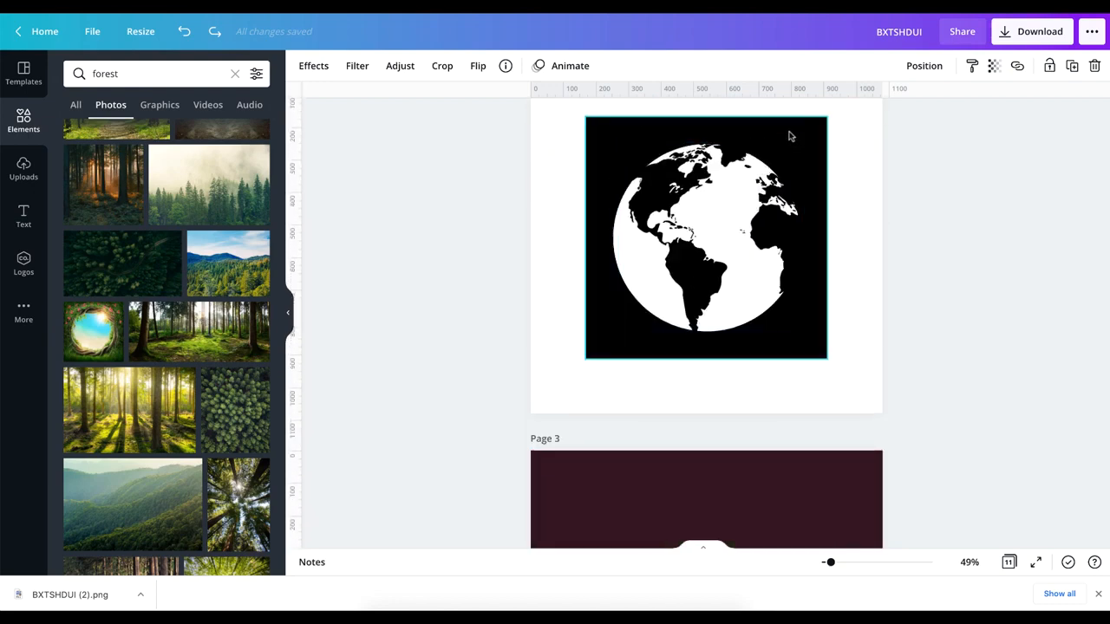
click(789, 136)
scroll(652, 339, down, 20)
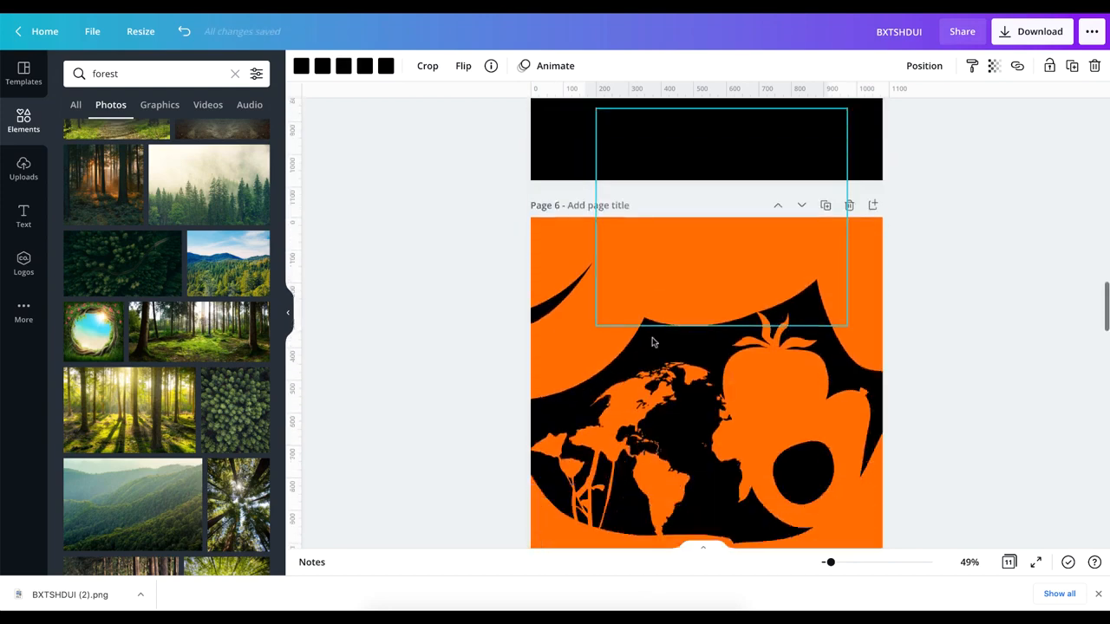
scroll(653, 341, down, 5)
scroll(652, 341, up, 5)
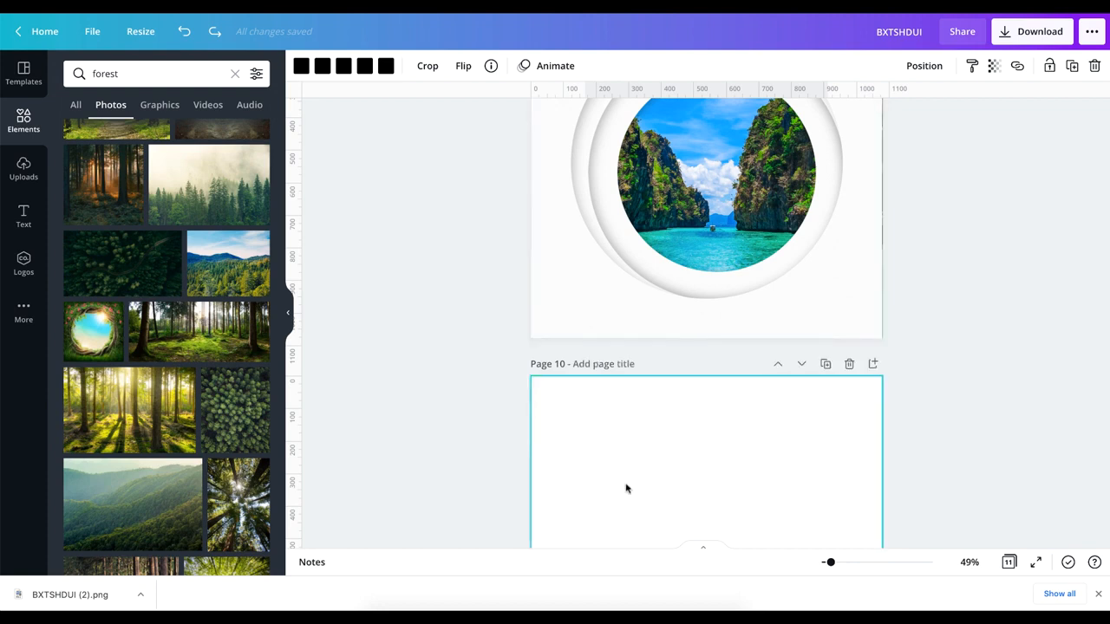
click(624, 489)
scroll(627, 489, down, 2)
key(ctrl+v)
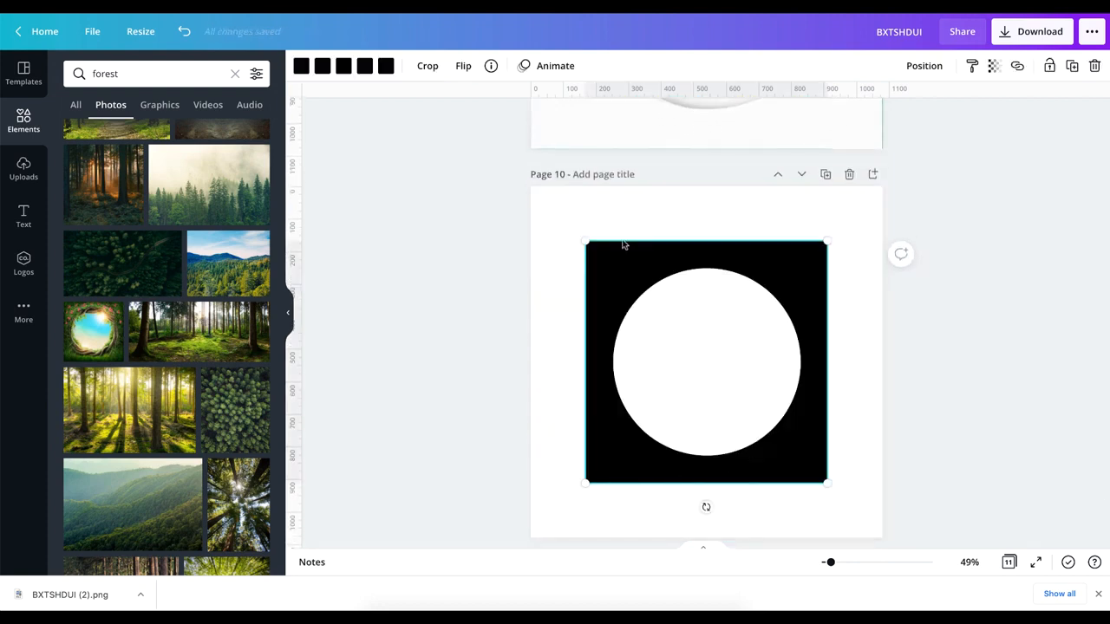
- Recolour the square cutout on page 10 white and apply the black-to-white change across all pages
click(299, 67)
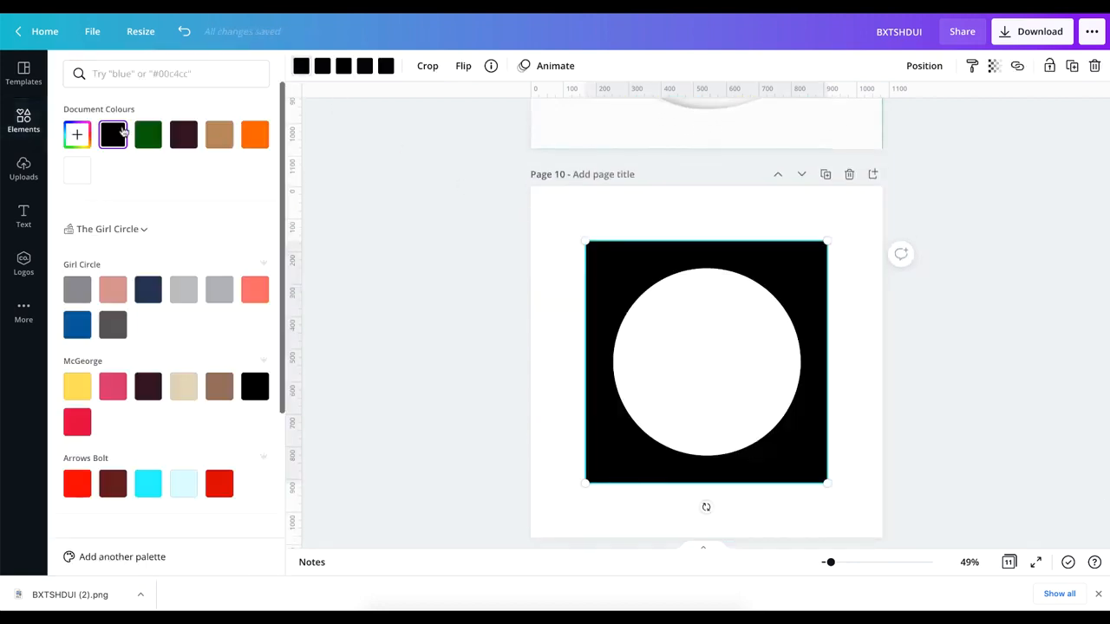
click(81, 167)
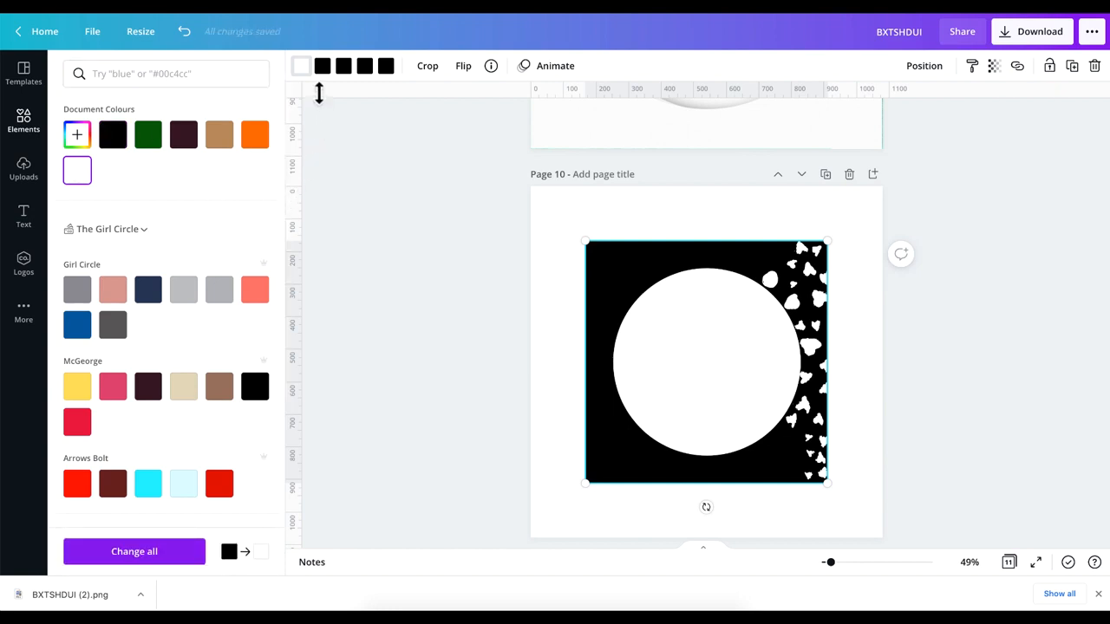
click(168, 551)
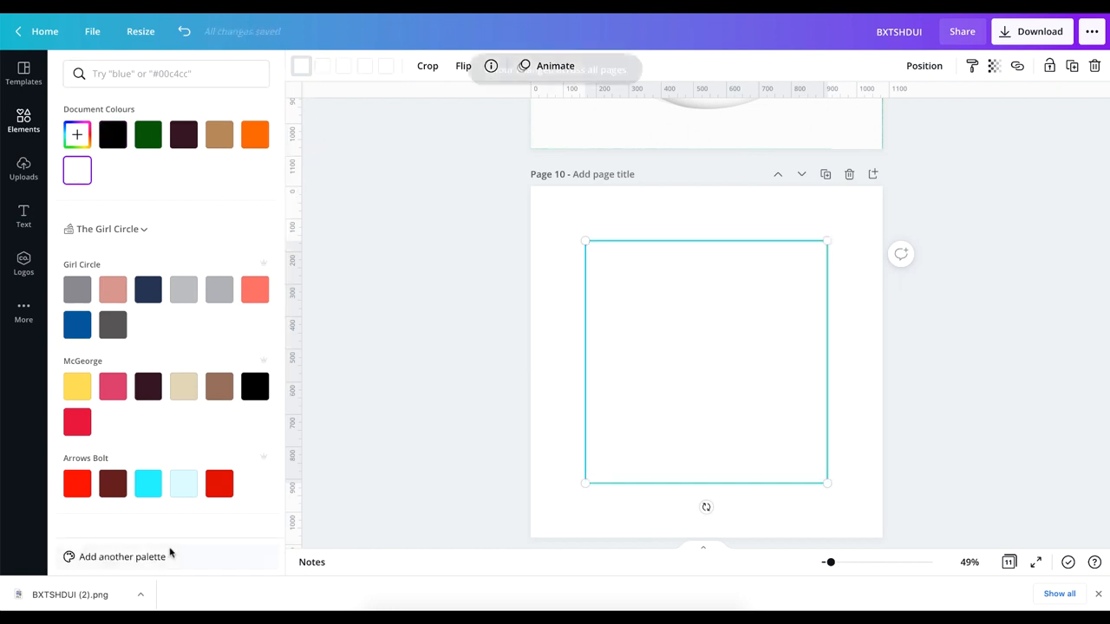
scroll(763, 347, up, 15)
scroll(763, 350, down, 12)
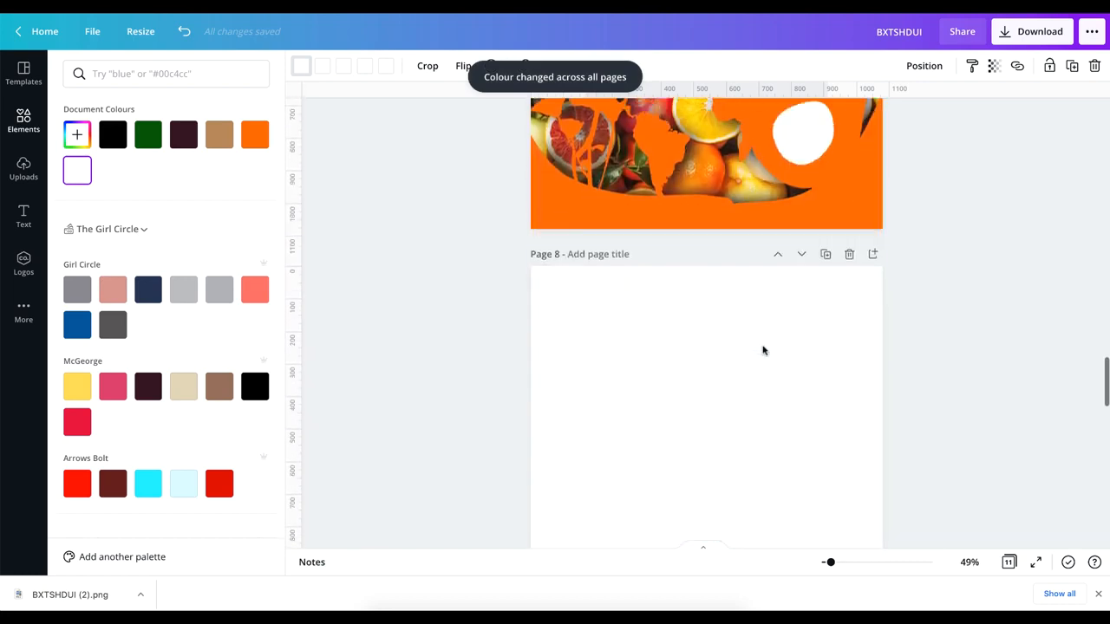
scroll(751, 339, down, 6)
scroll(751, 339, up, 4)
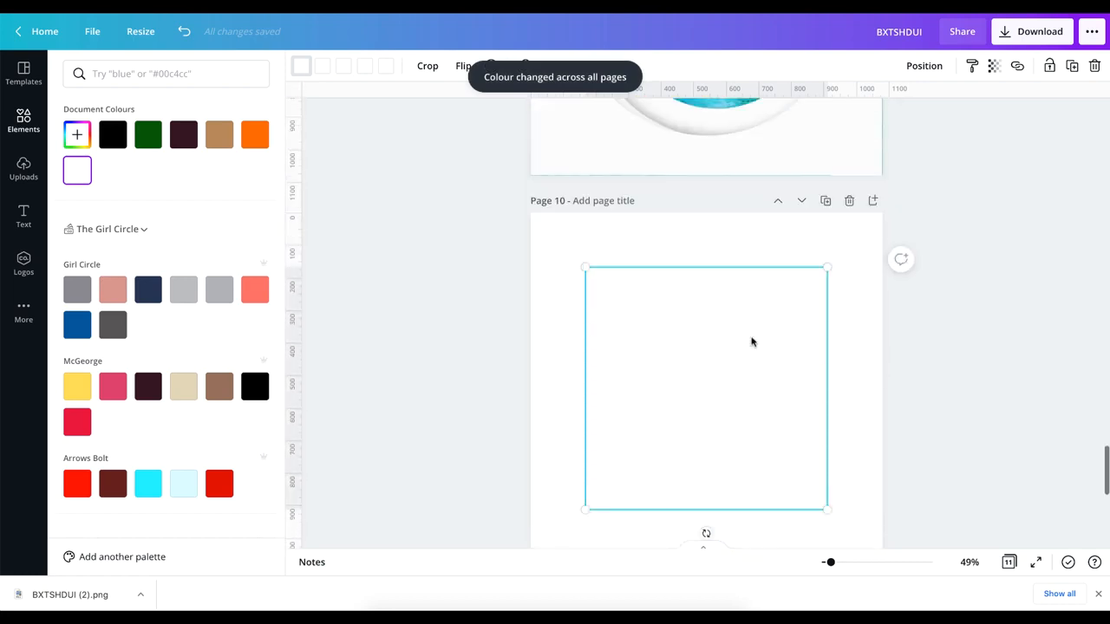
- Set the page 10 background to the dark green document colour and enlarge the white square cutout to 864 × 864
click(597, 234)
click(598, 234)
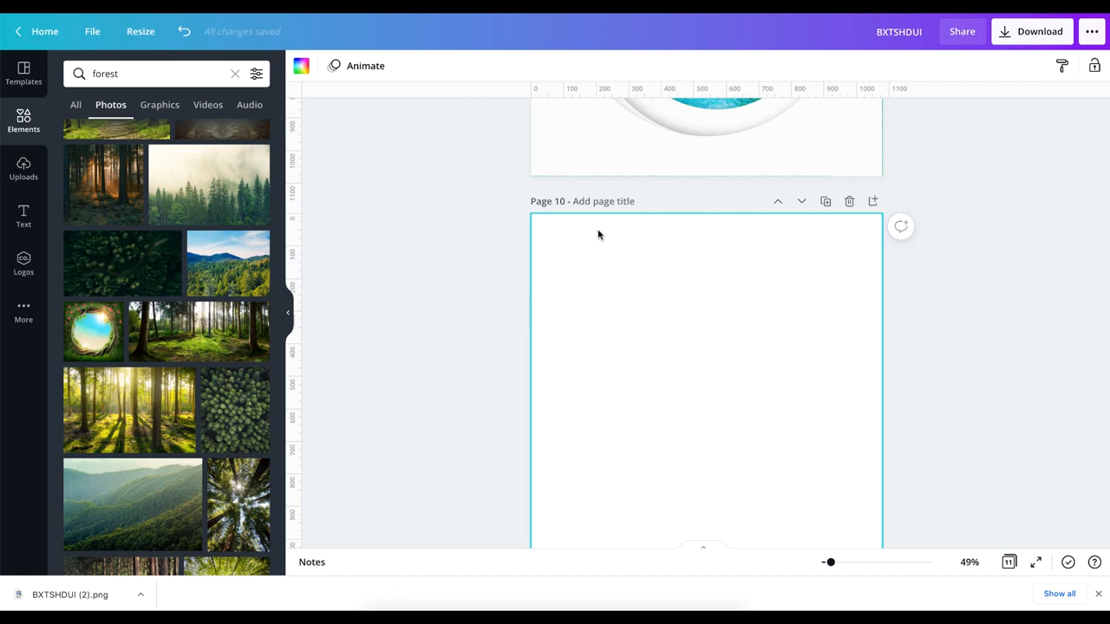
click(300, 68)
click(149, 135)
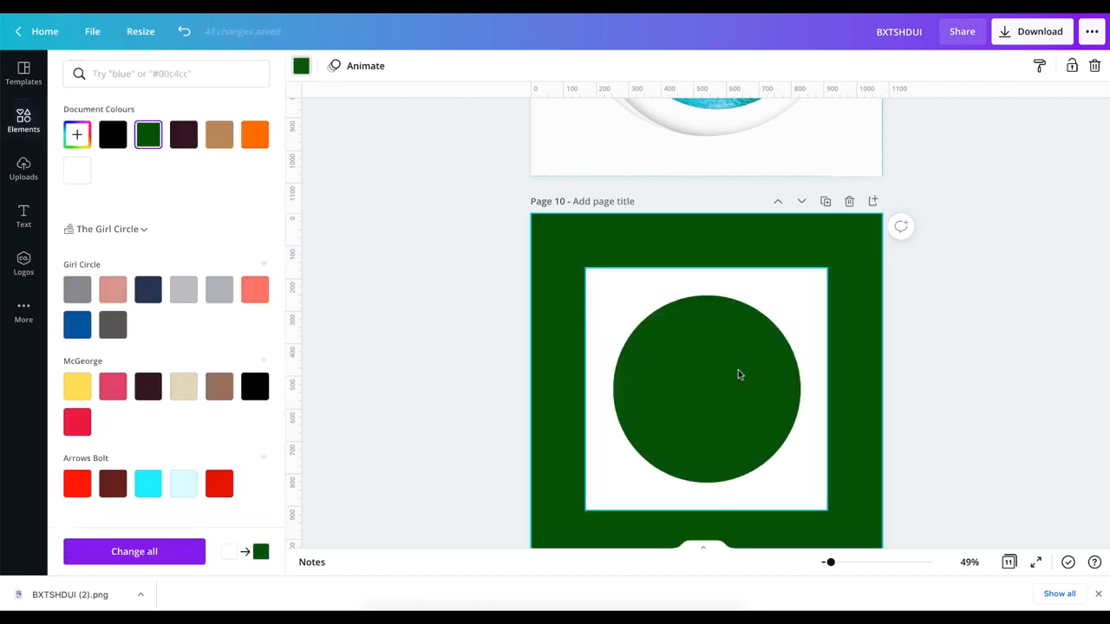
scroll(824, 435, down, 2)
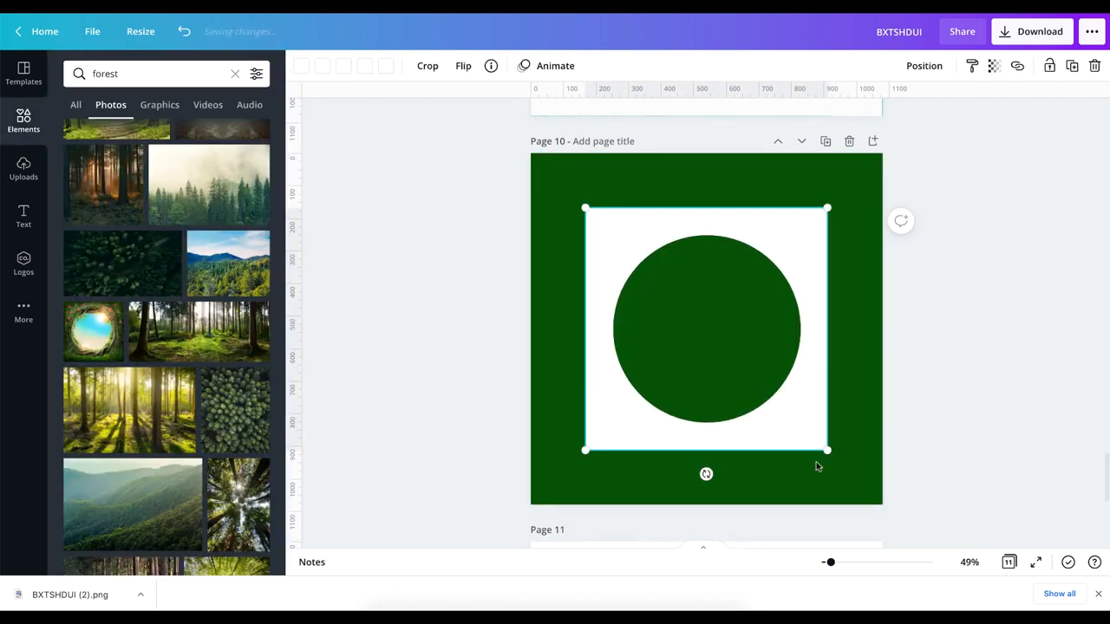
click(807, 410)
drag(825, 444, 841, 466)
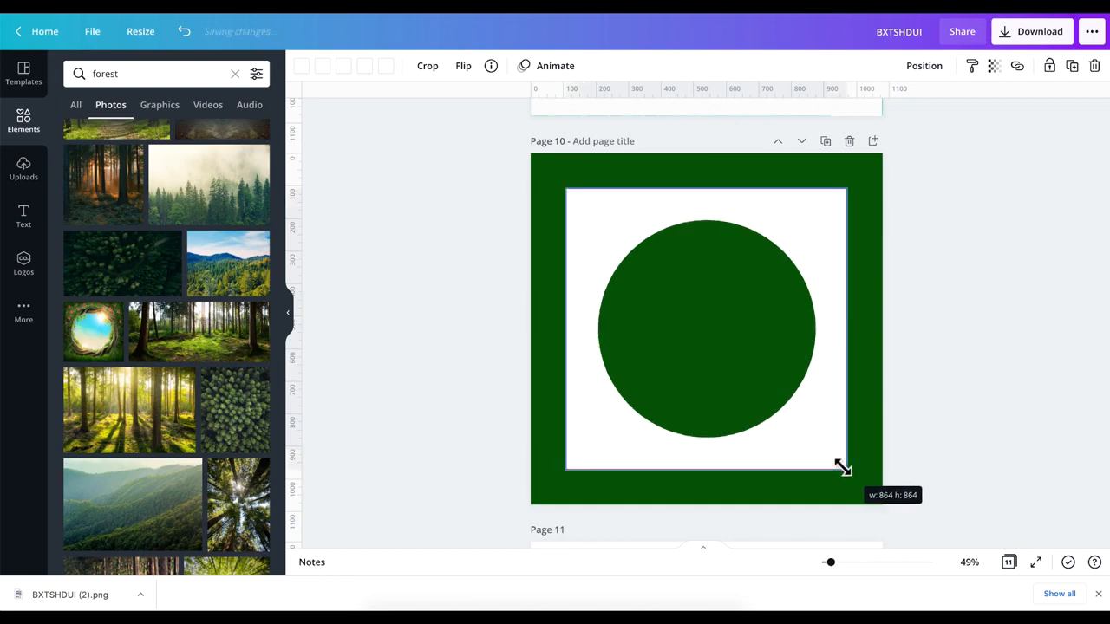
- Enlarge the white square cutout on page 10 to fill the whole page
scroll(751, 338, up, 5)
scroll(751, 339, down, 1)
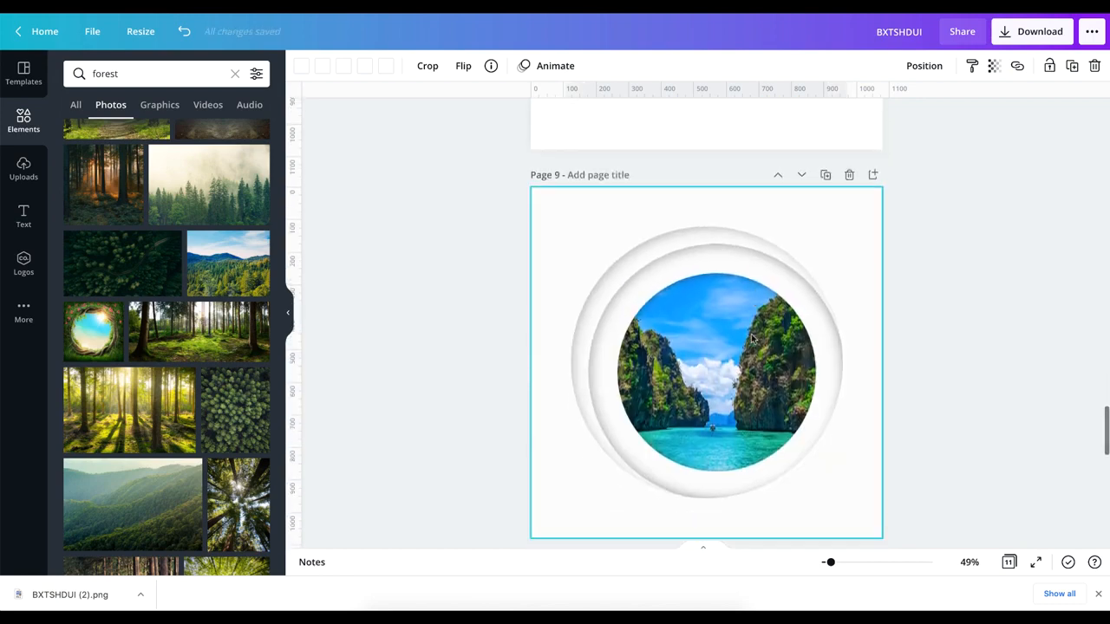
scroll(751, 338, down, 3)
right_click(751, 338)
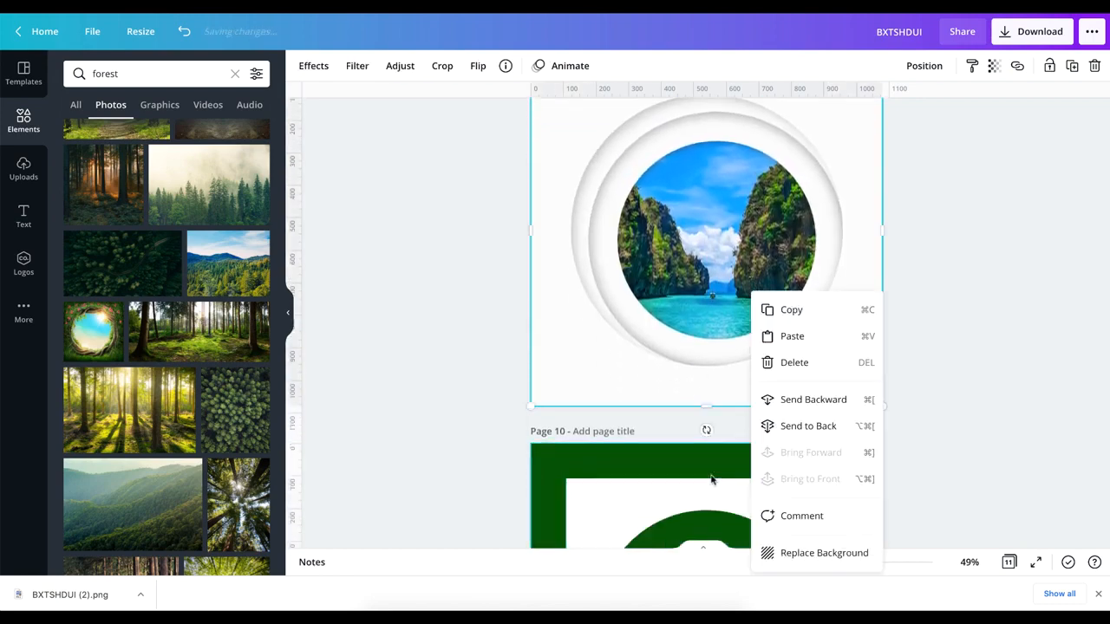
scroll(720, 508, down, 1)
click(678, 471)
scroll(677, 471, down, 3)
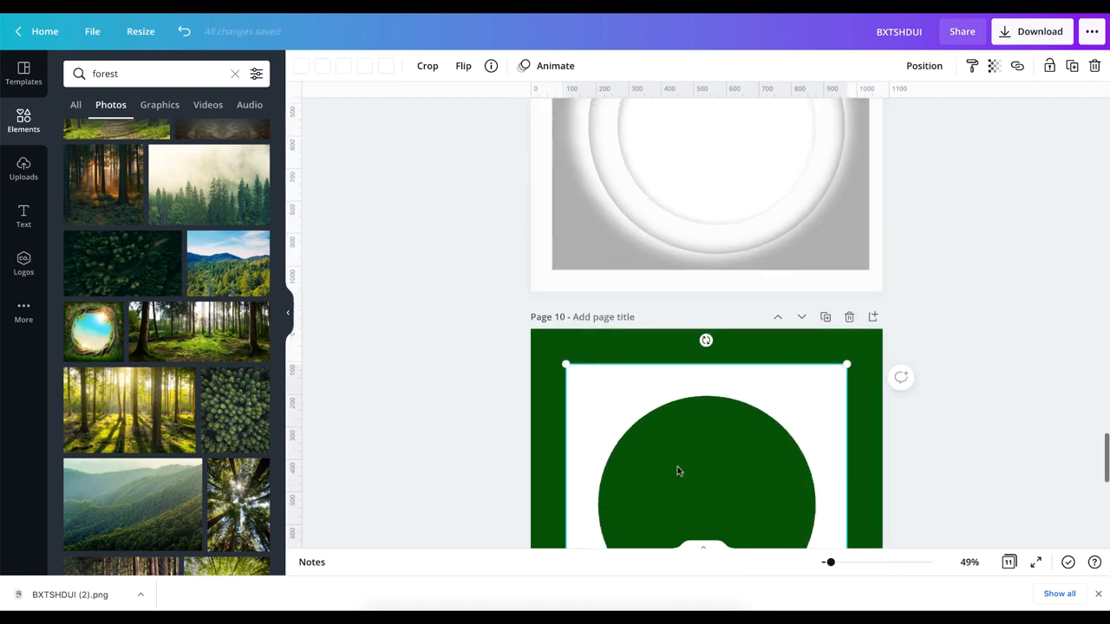
scroll(637, 345, down, 2)
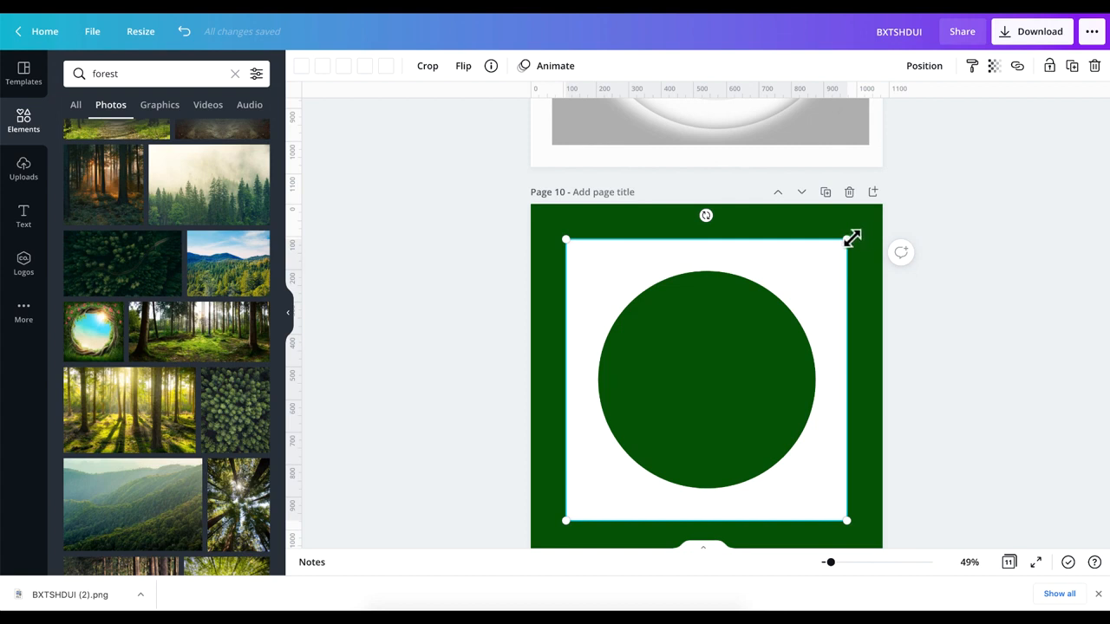
drag(857, 235, 884, 208)
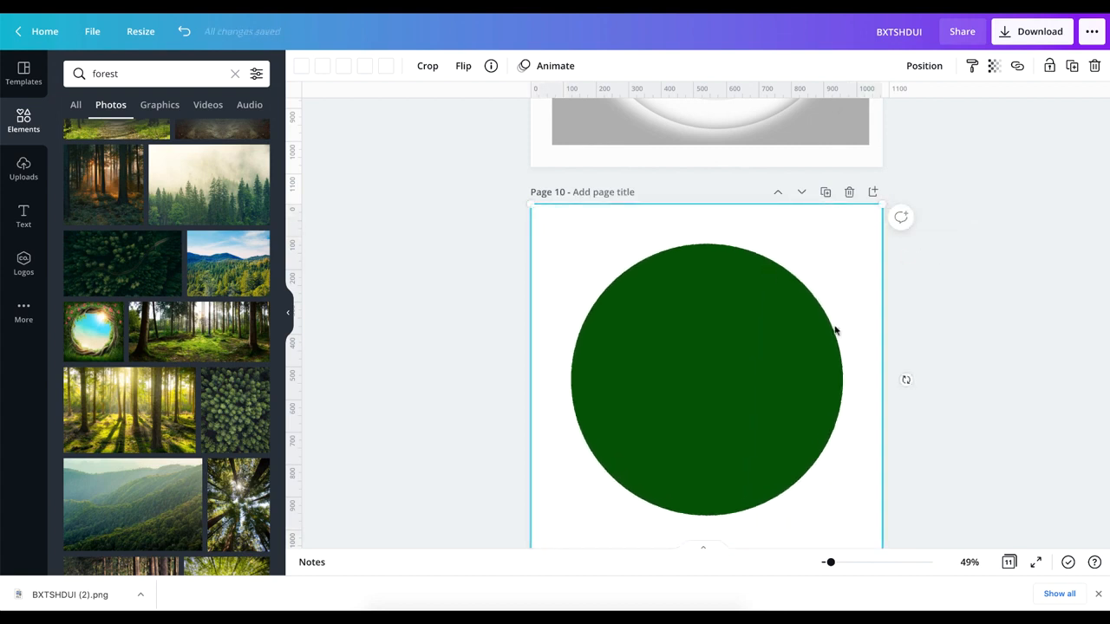
scroll(835, 331, down, 1)
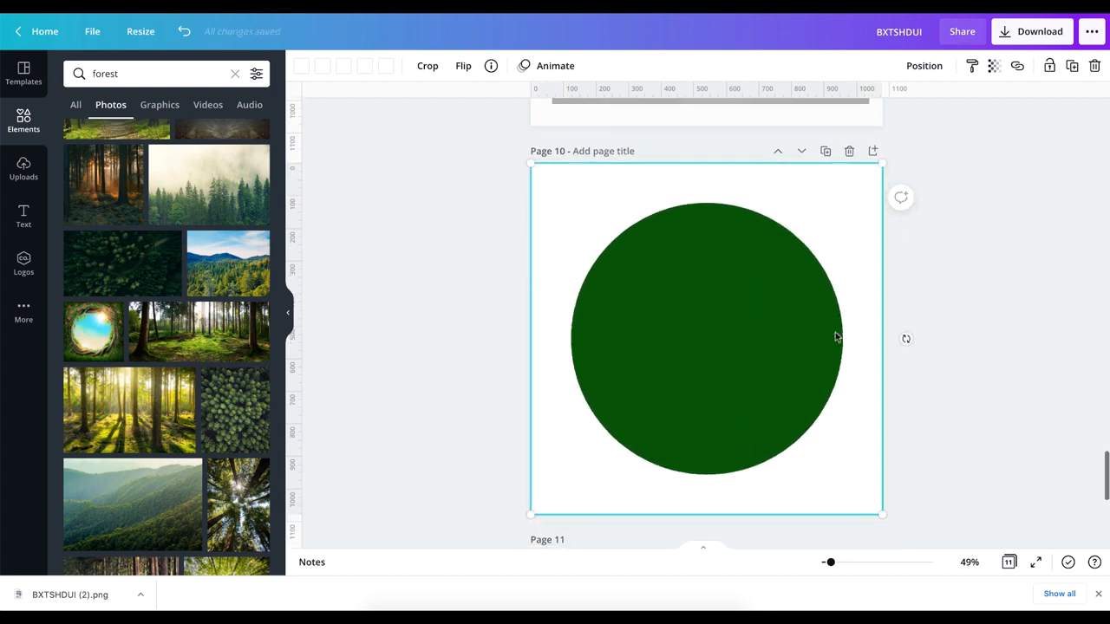
- Download only page 10 as a PNG with a transparent background and dismiss the download confirmation
click(1023, 35)
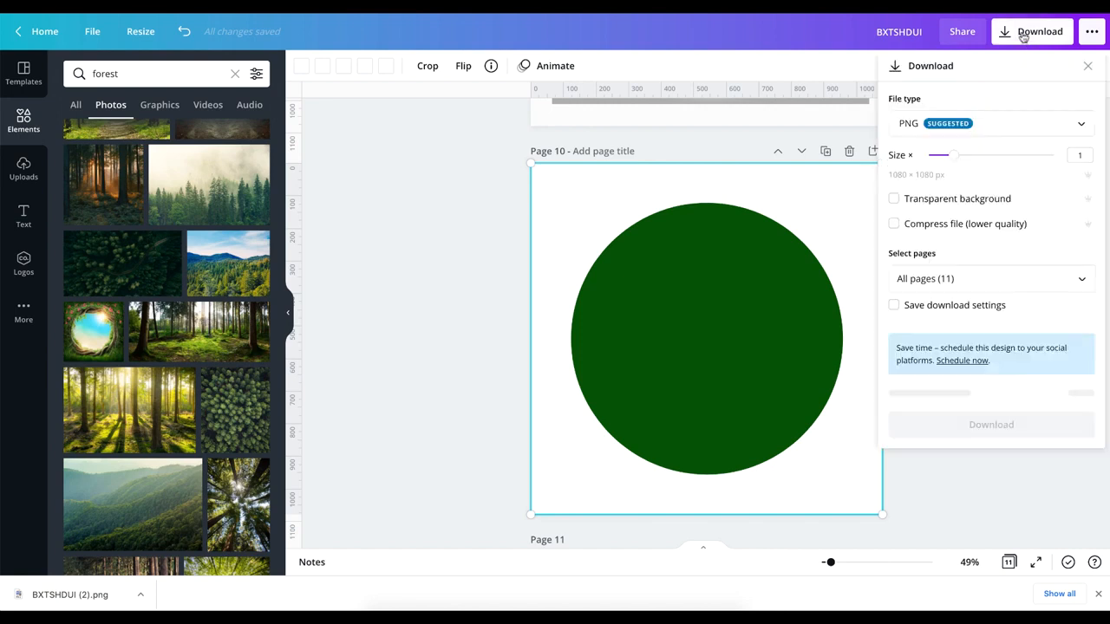
click(916, 200)
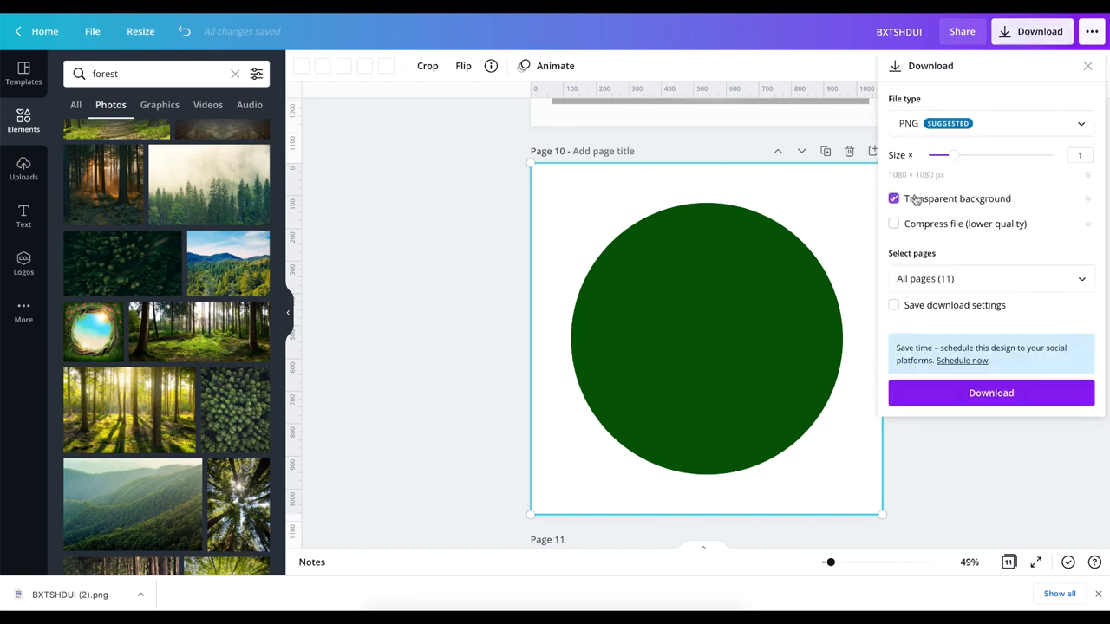
click(1080, 278)
scroll(954, 412, down, 5)
click(962, 408)
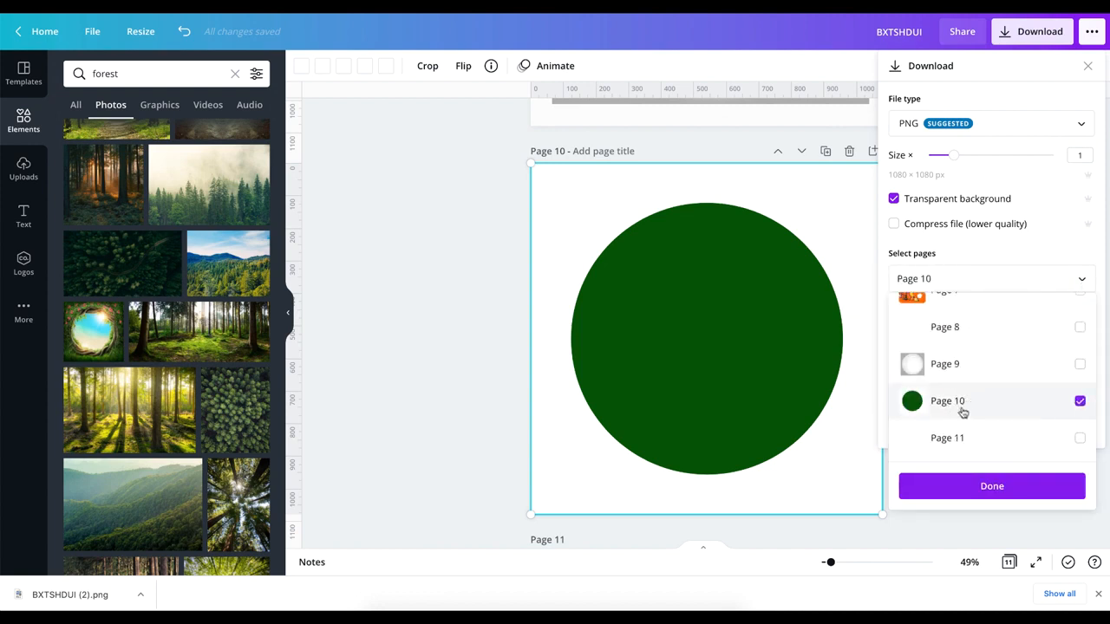
click(947, 501)
click(967, 395)
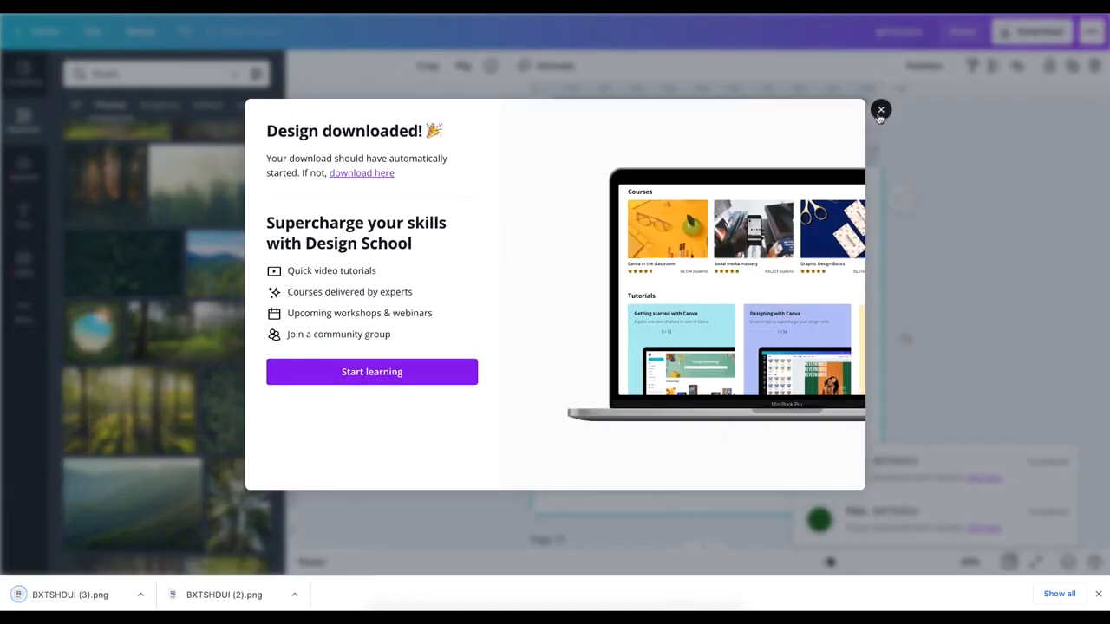
click(881, 111)
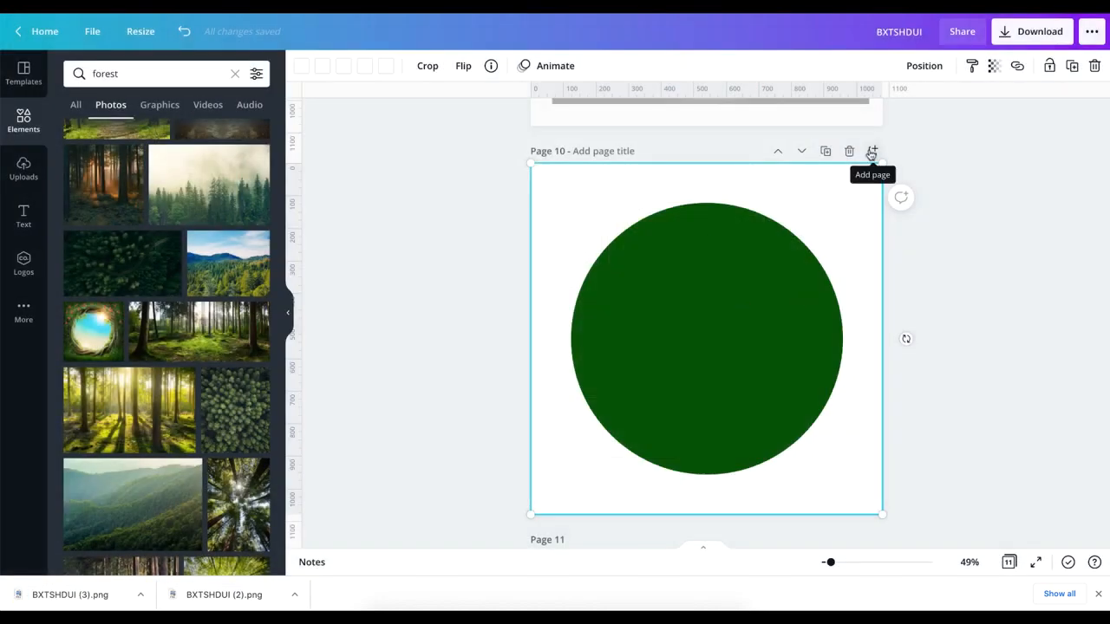
- Add a new page after page 10, upload BXTSHDUI (3).png and place it on the new page
click(872, 152)
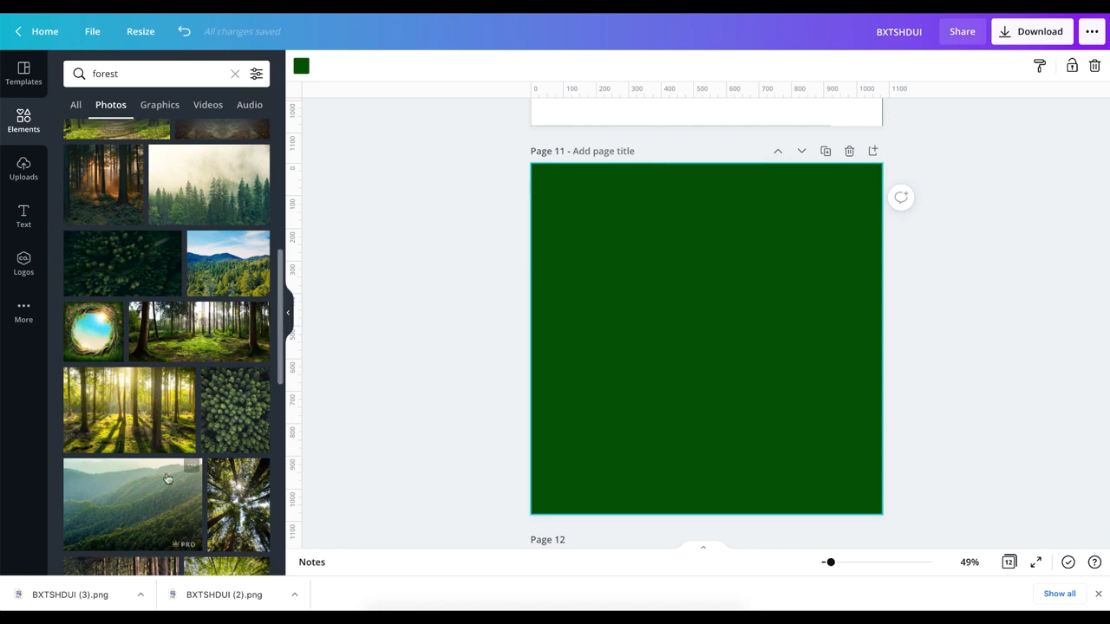
drag(22, 599, 682, 280)
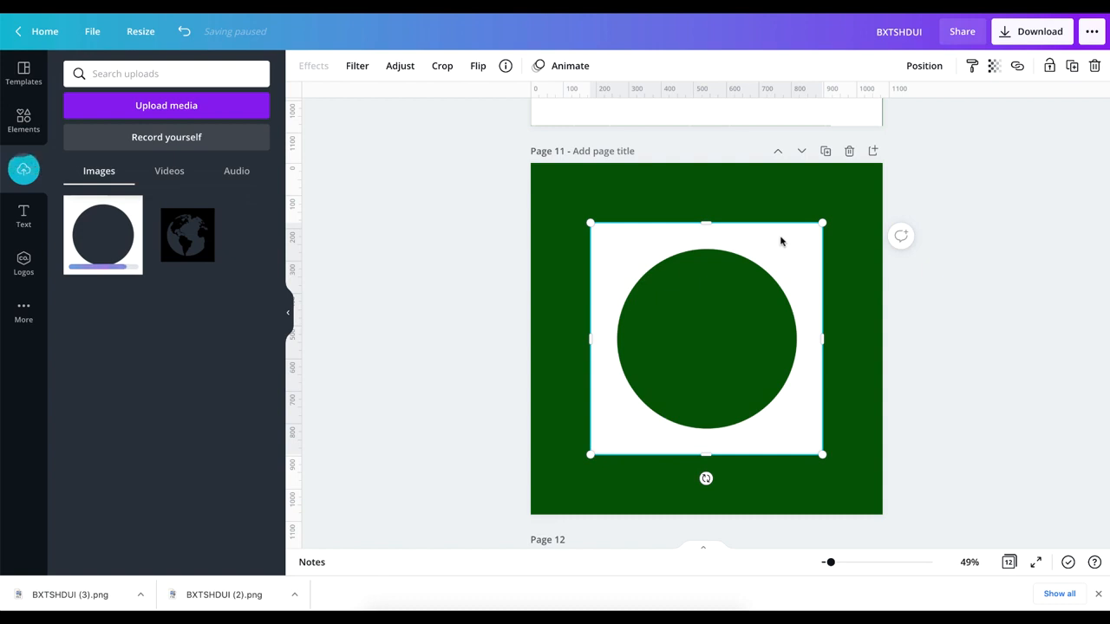
click(733, 177)
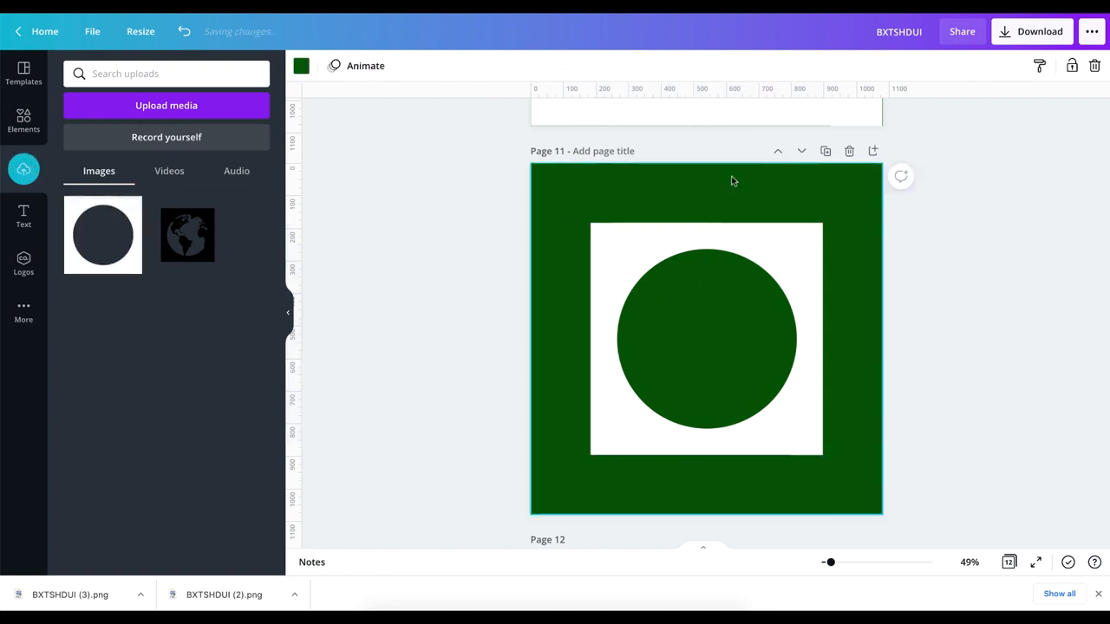
click(644, 241)
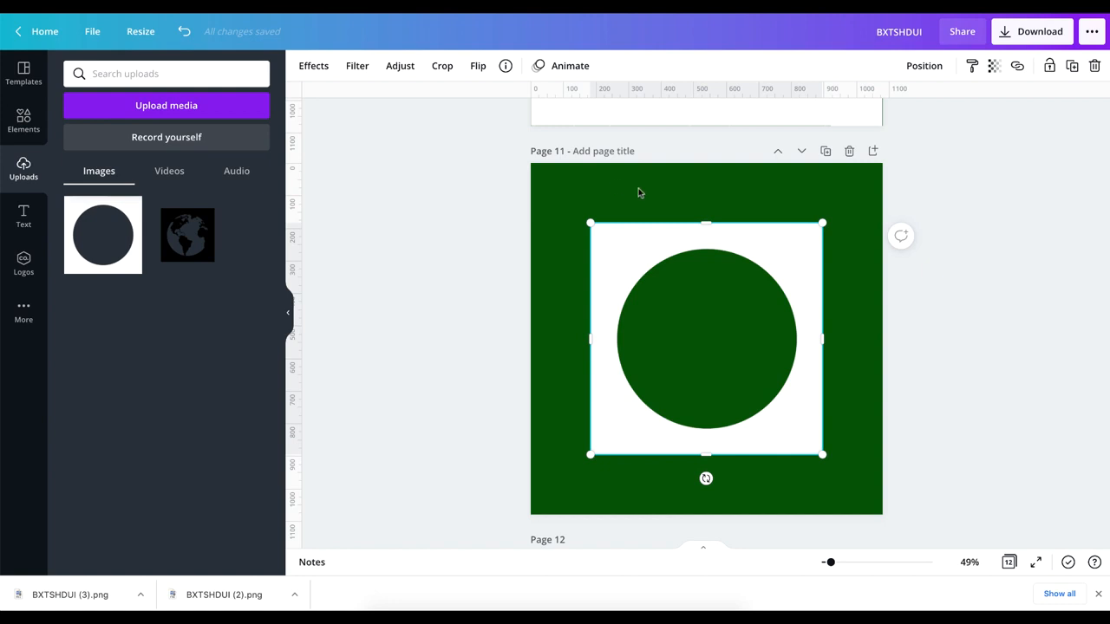
- Undo the newly added page and the enlargement of the white cutout on page 10
scroll(637, 190, up, 1)
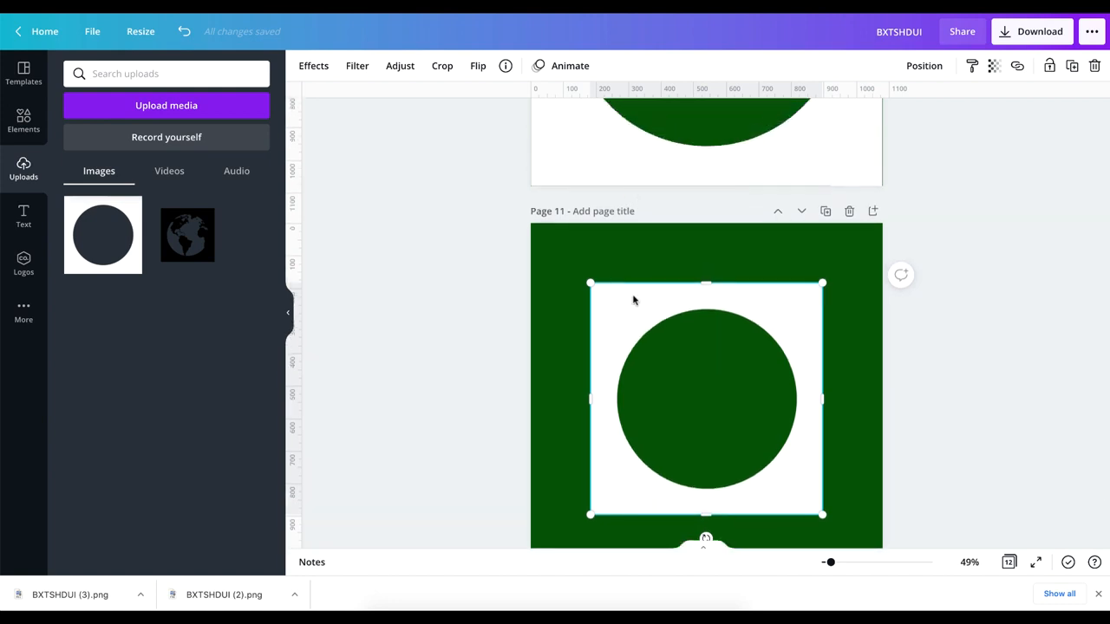
scroll(639, 322, up, 4)
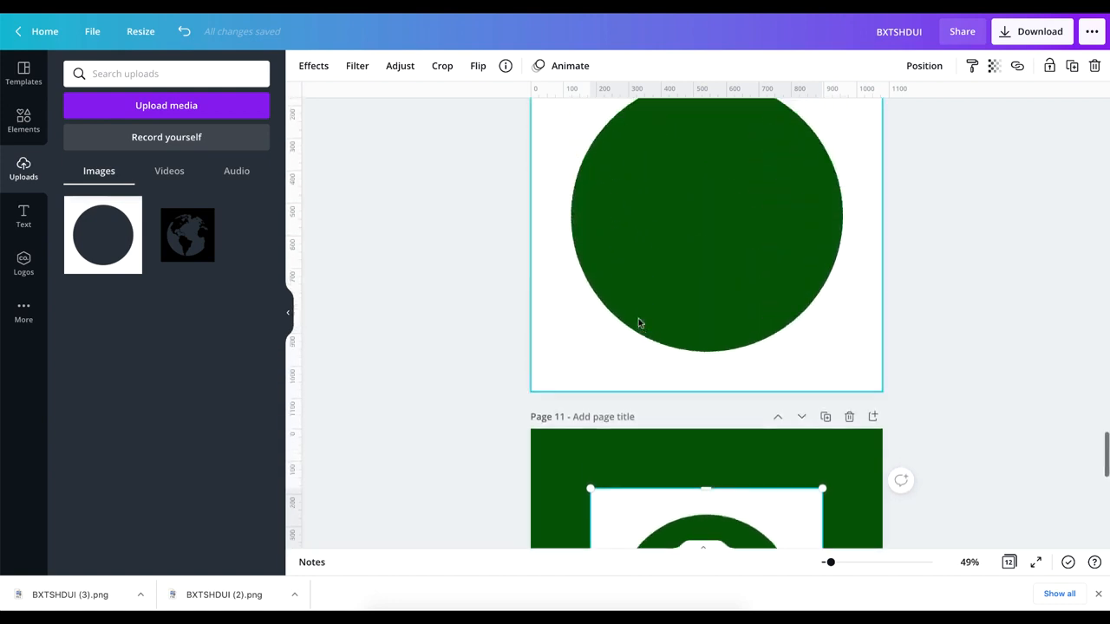
scroll(639, 323, up, 9)
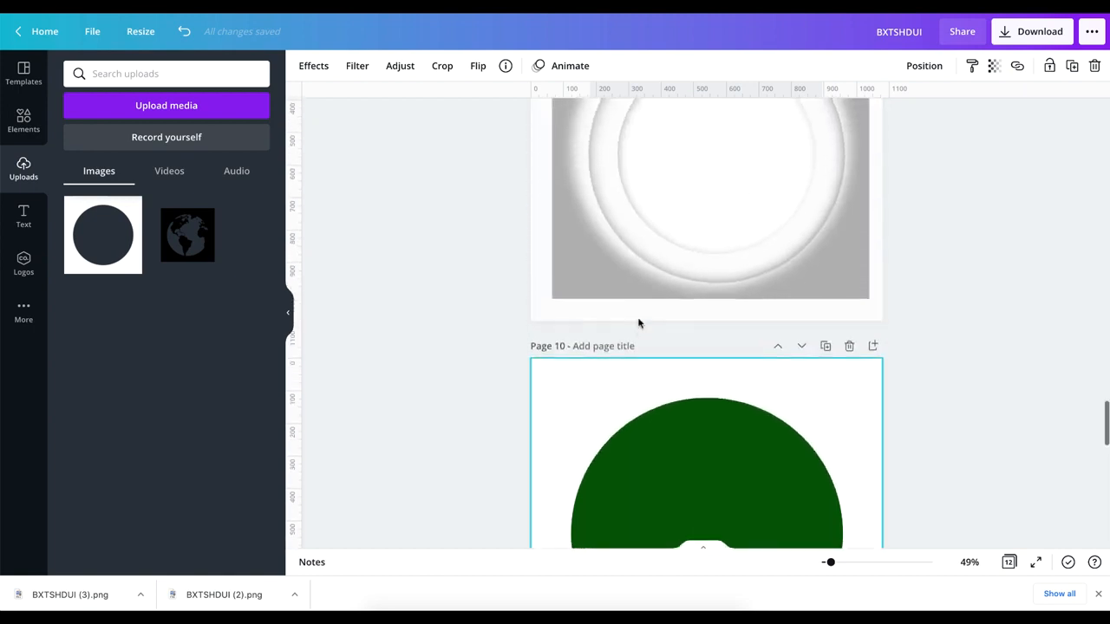
click(1005, 249)
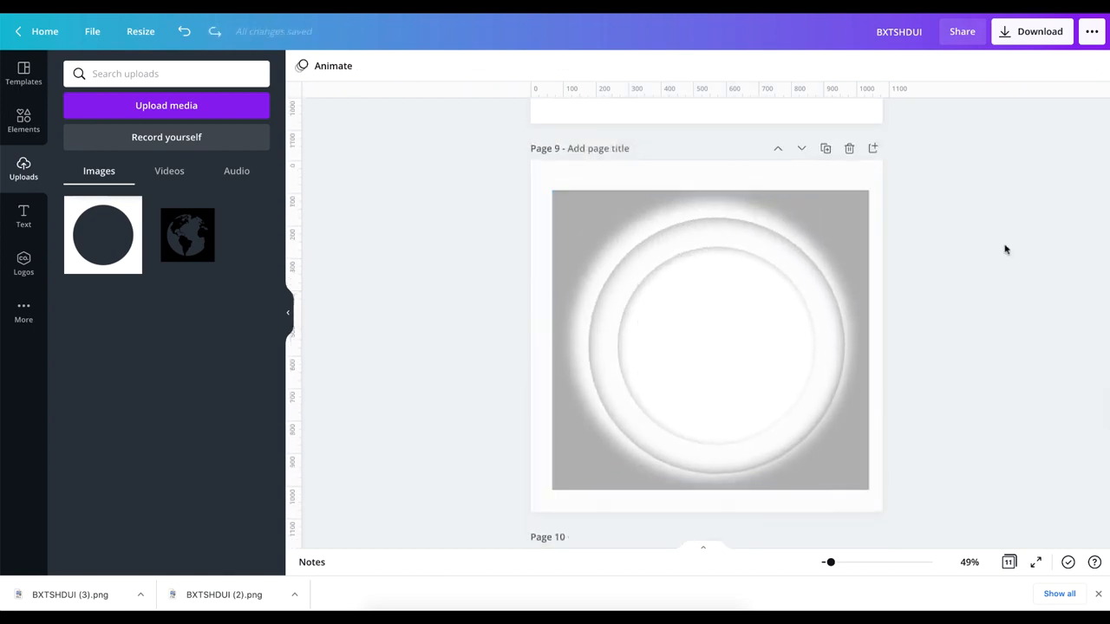
scroll(747, 328, down, 9)
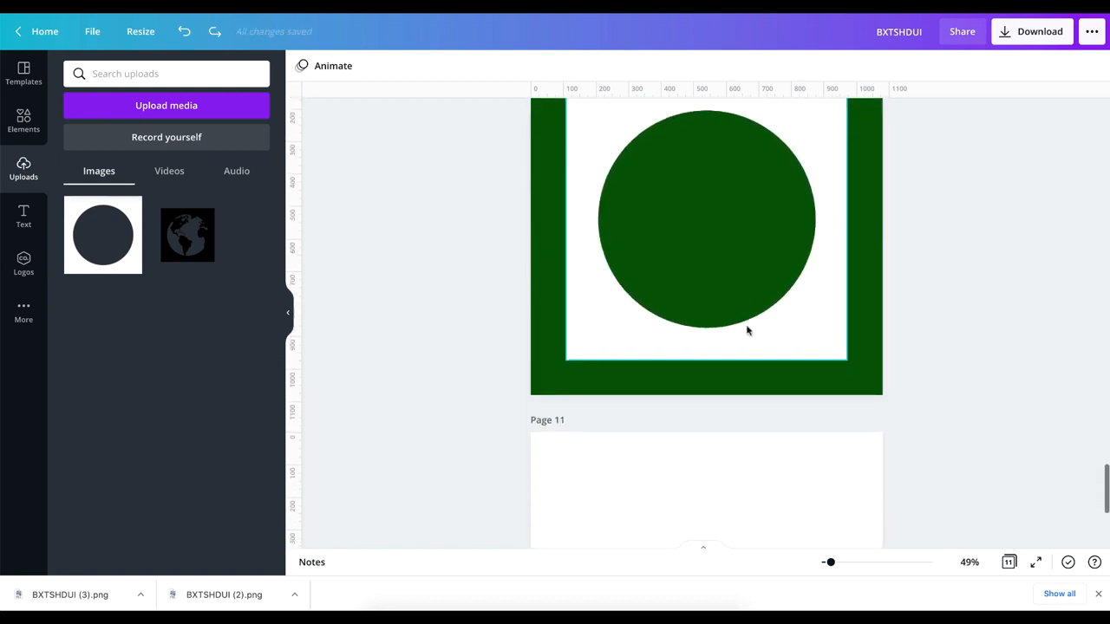
- Replace the white element on page 11 with the uploaded white circular cutout image
scroll(780, 287, down, 5)
click(723, 296)
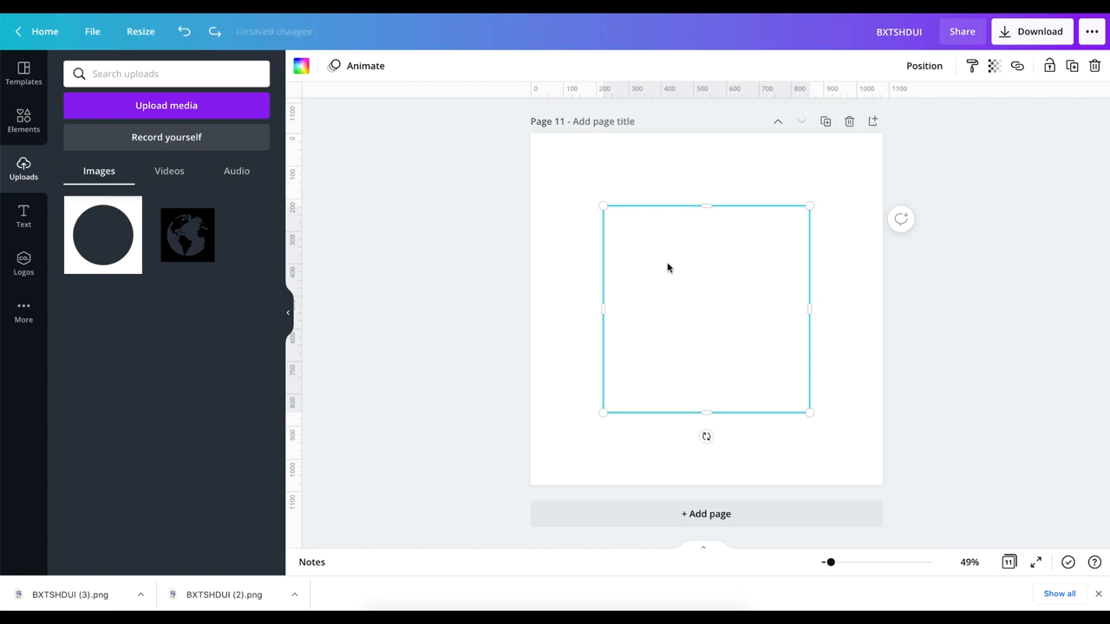
click(102, 234)
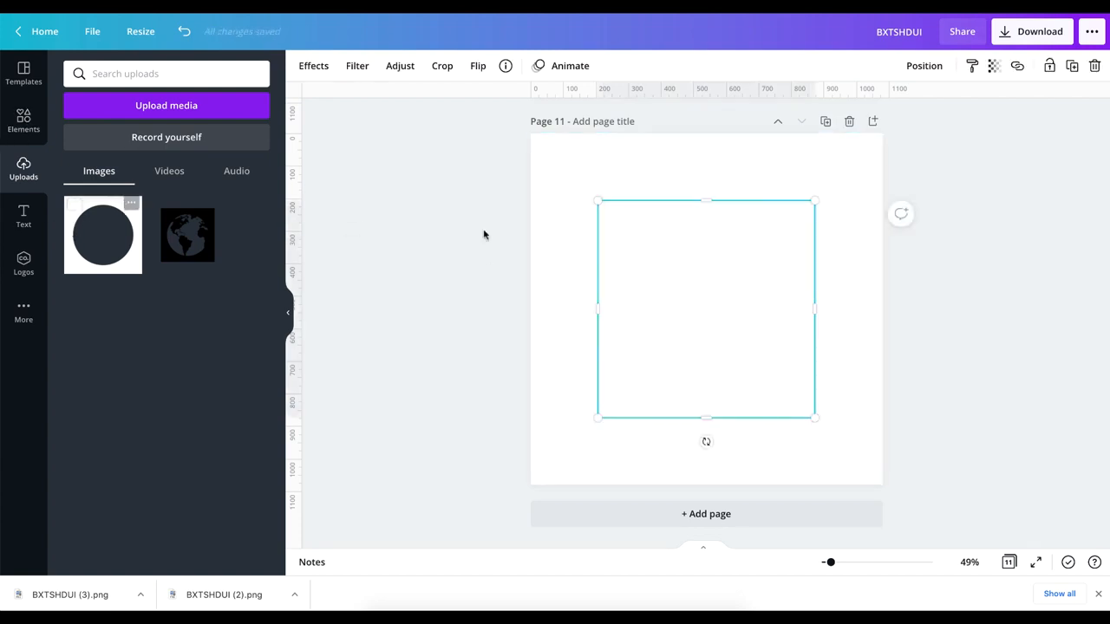
- Set the page 11 background to the dark maroon document colour
click(554, 182)
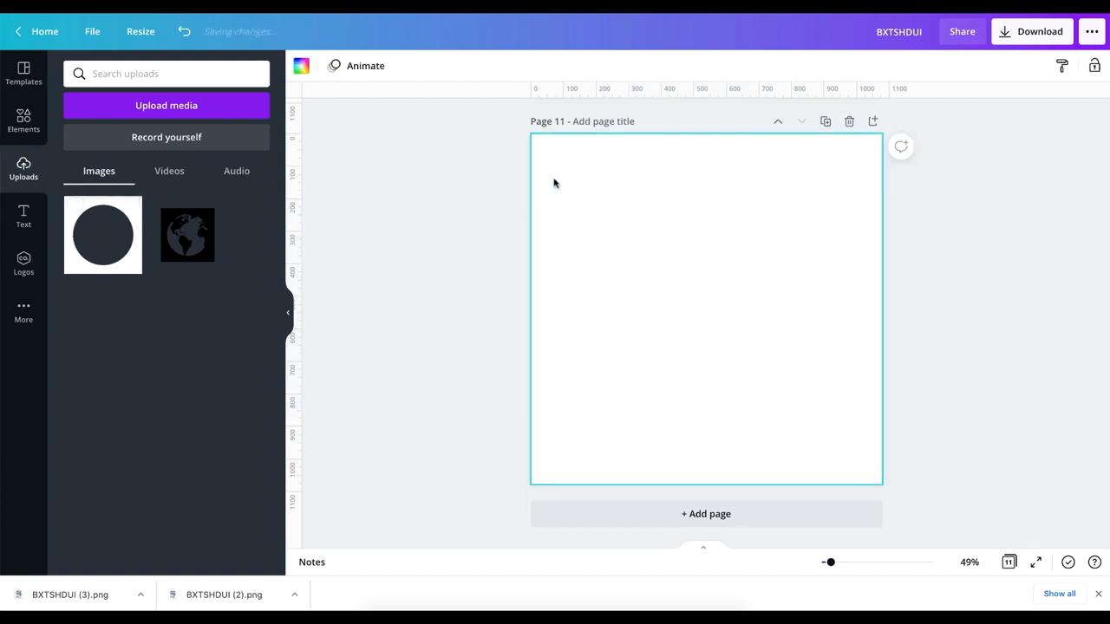
click(301, 66)
click(183, 135)
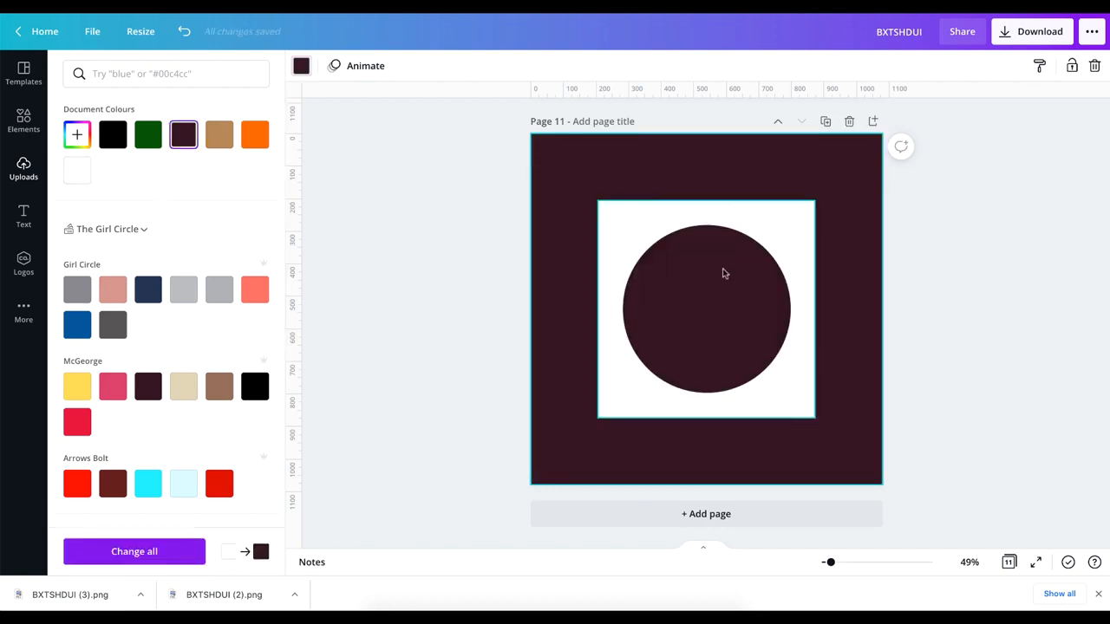
scroll(724, 273, up, 8)
scroll(725, 271, down, 8)
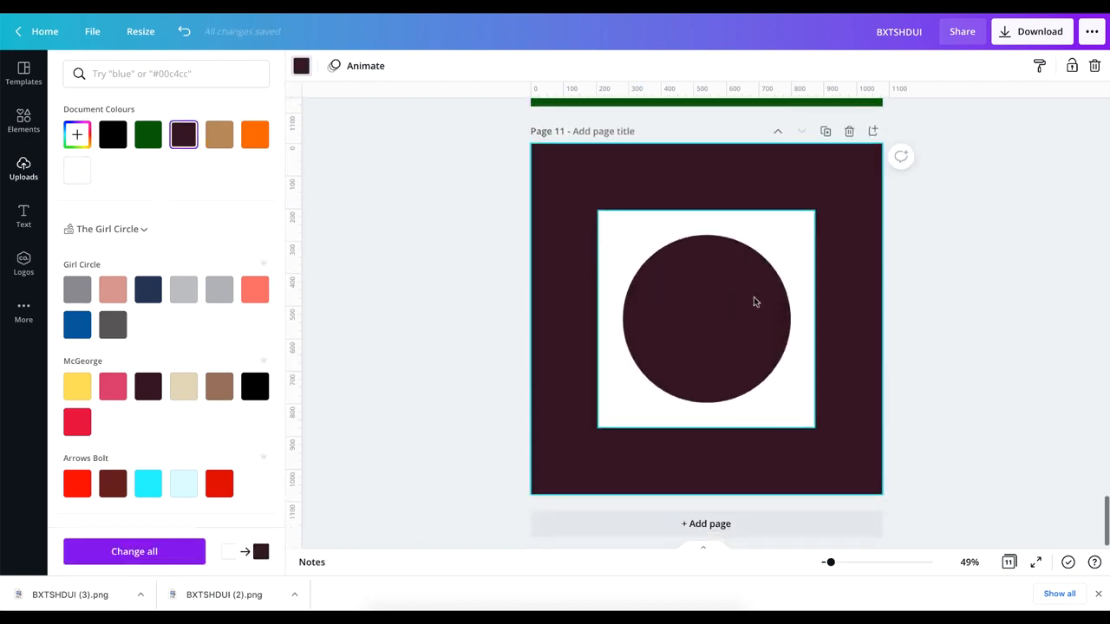
- Resize the white cutout image on page 11 to a smaller square centred on the page
click(808, 217)
drag(816, 211, 859, 172)
click(1026, 255)
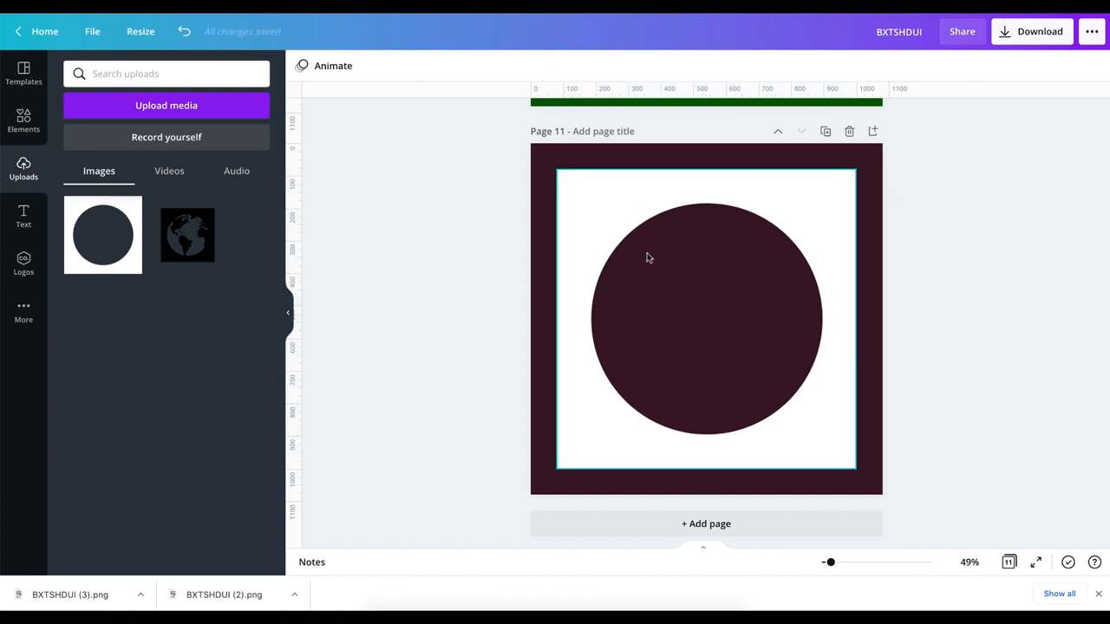
click(681, 210)
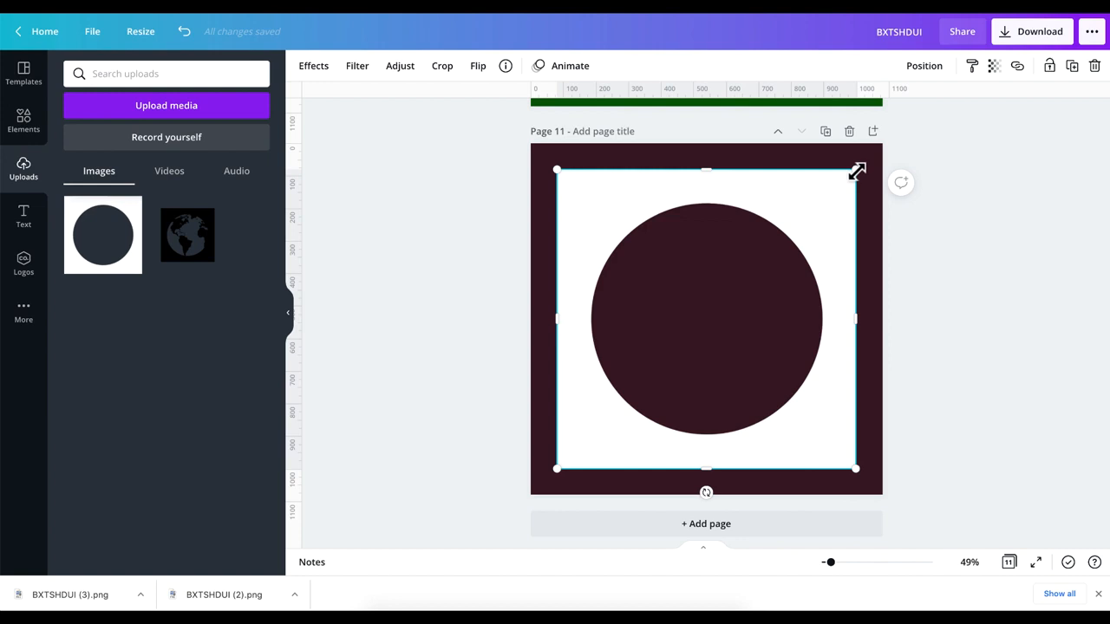
drag(856, 171, 825, 247)
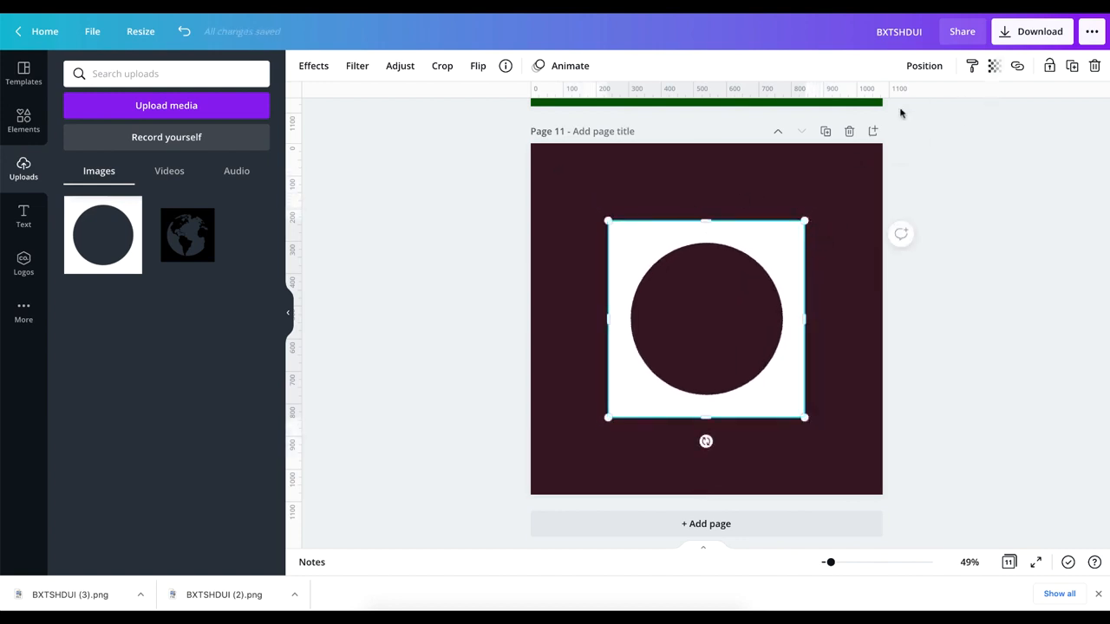
- Download only page 11 as a PNG with a transparent background and dismiss the download confirmation
click(1015, 33)
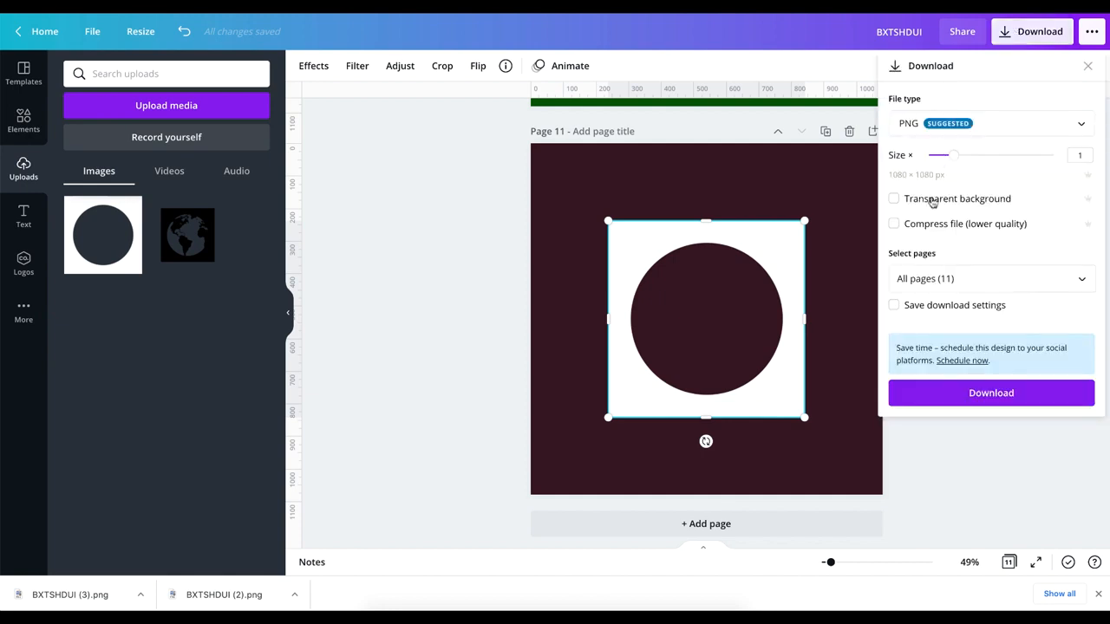
click(1082, 283)
scroll(1006, 390, down, 5)
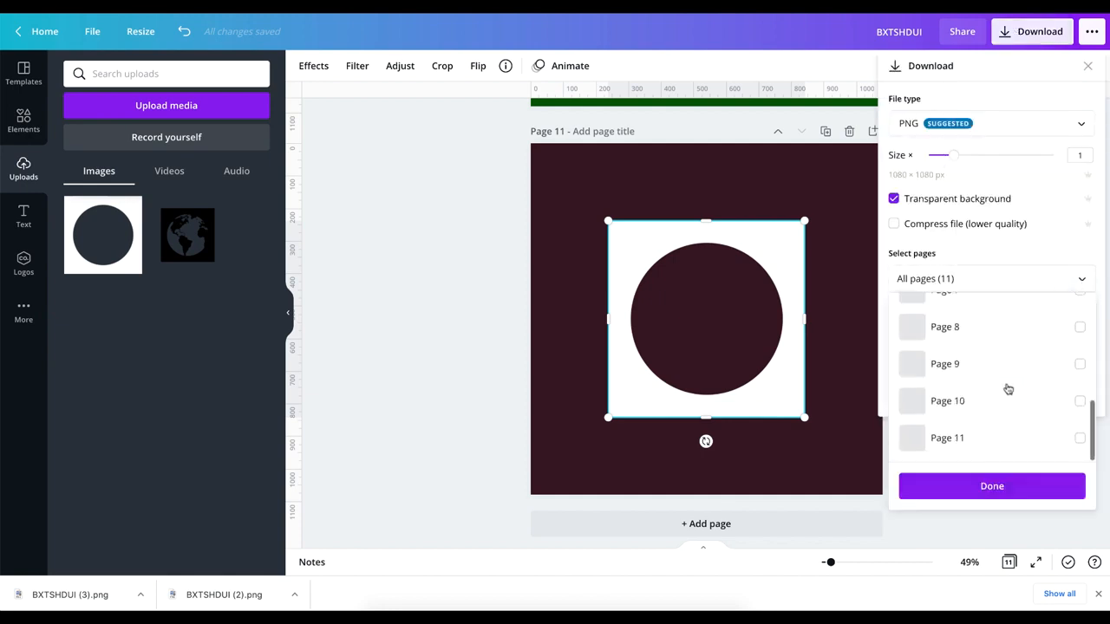
click(954, 444)
click(957, 488)
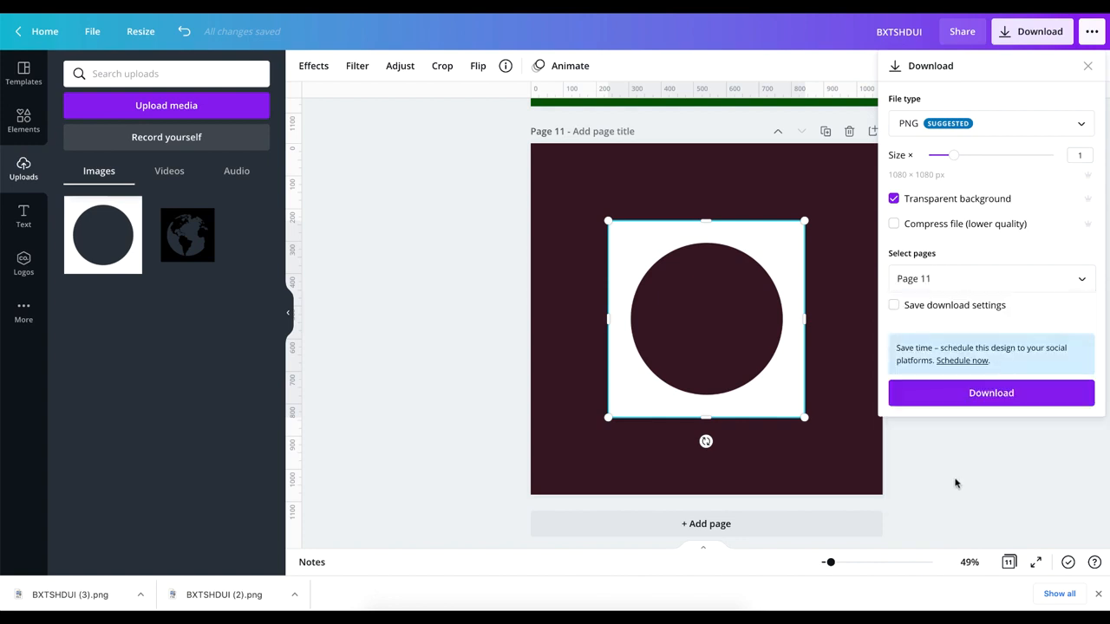
click(960, 393)
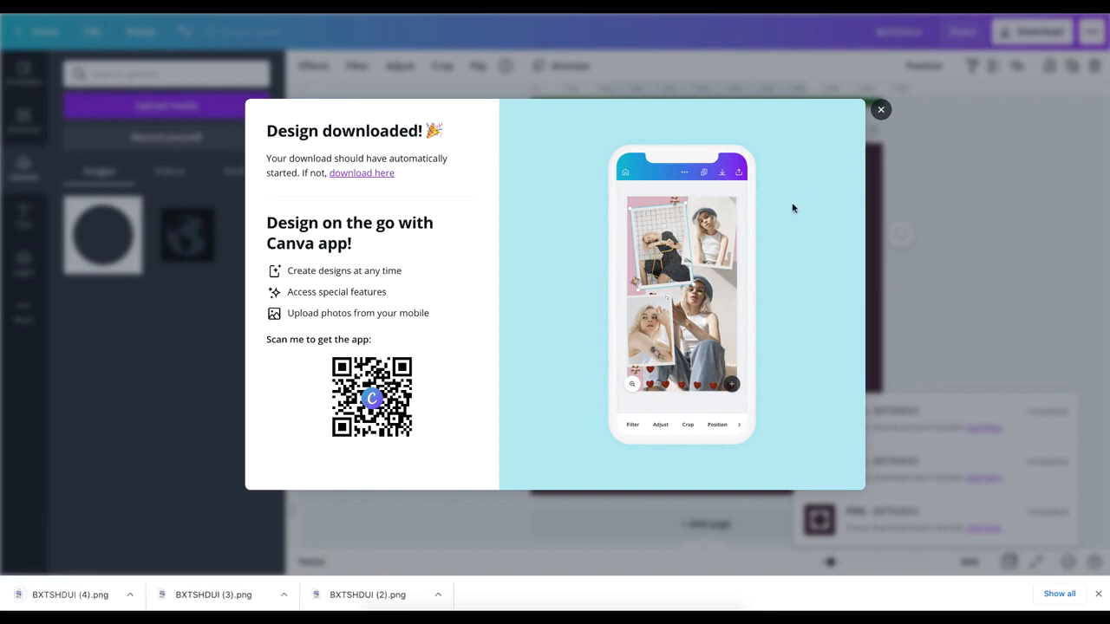
click(881, 111)
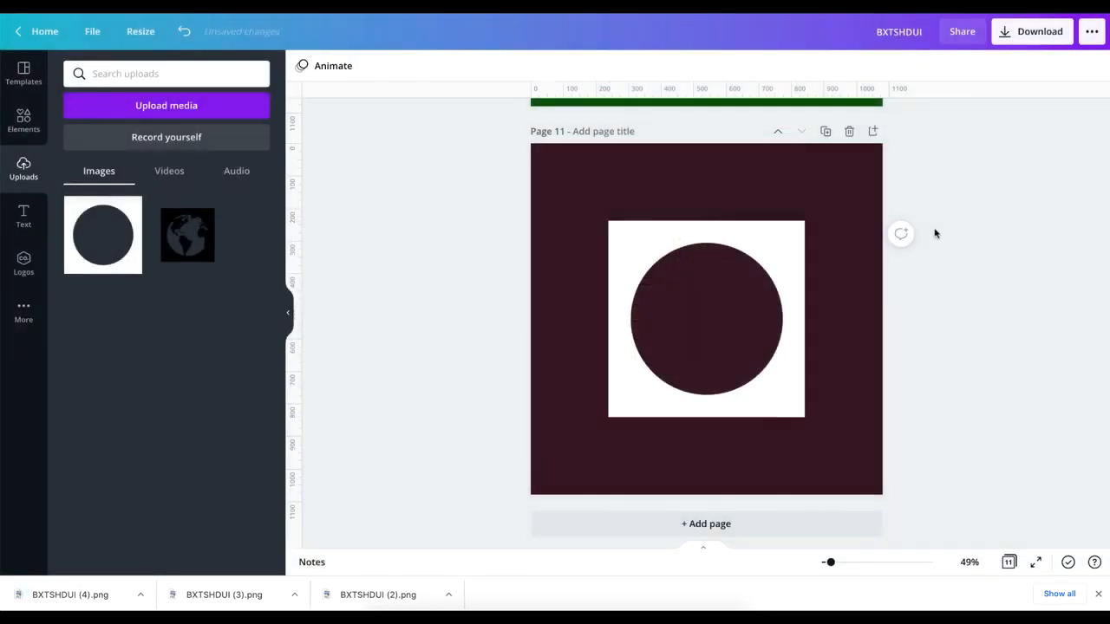
- Upload the downloaded BXTSHDUI (4).png to the design's image uploads
scroll(935, 232, up, 5)
scroll(934, 232, down, 5)
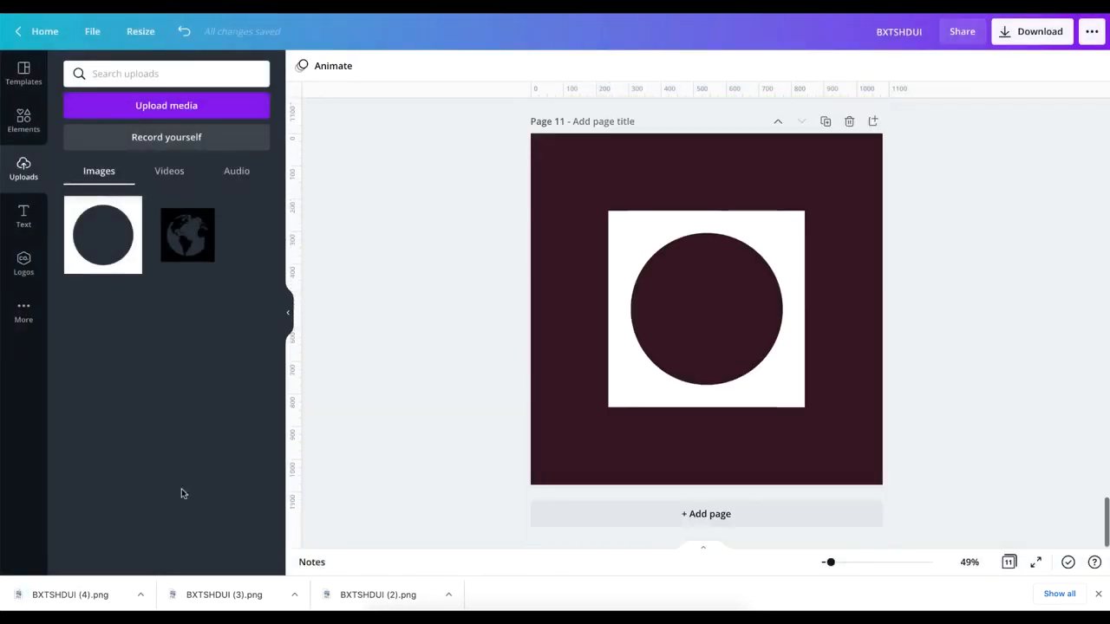
drag(15, 594, 94, 338)
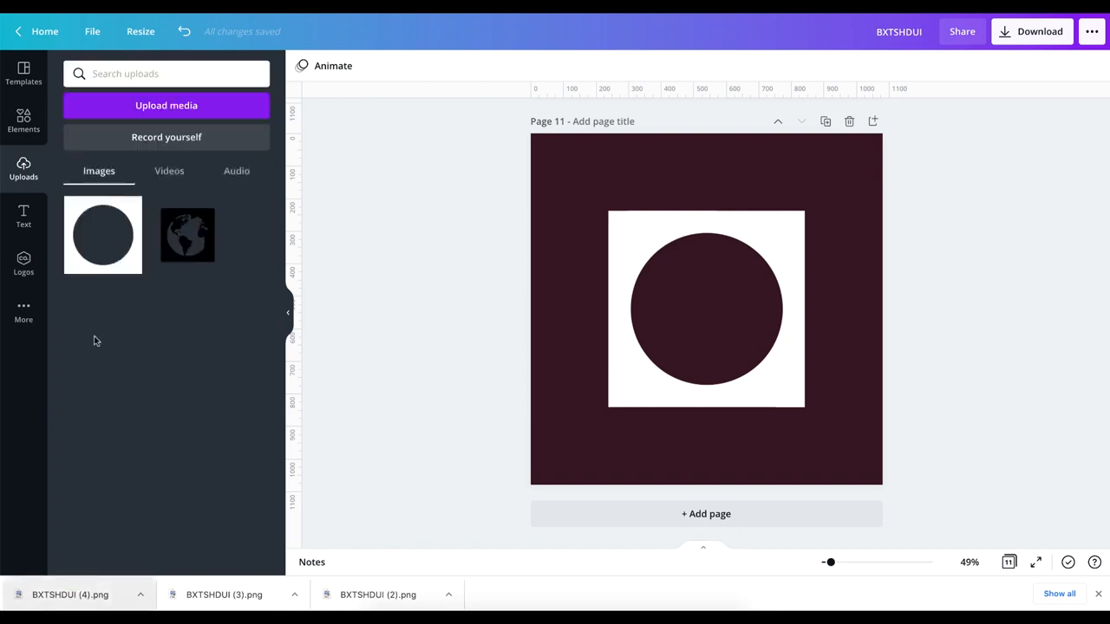
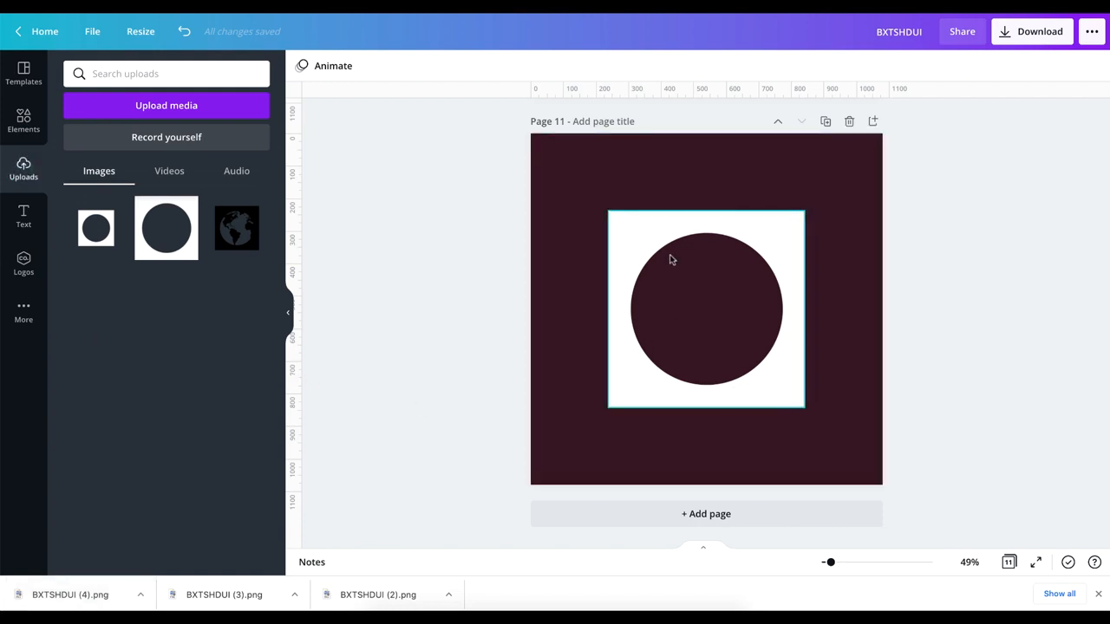
- Add the newly uploaded smaller cutout image to page 11 and offset it towards the page's upper-right corner
click(96, 228)
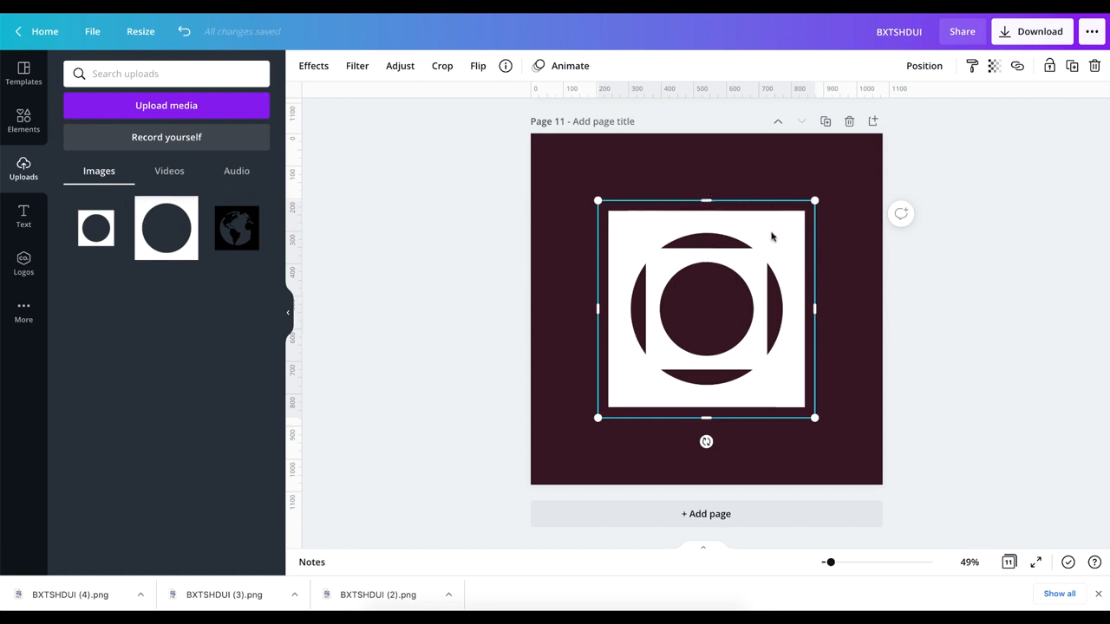
drag(772, 236, 818, 193)
- Set the page 11 background to the light grey default colour
scroll(637, 188, up, 1)
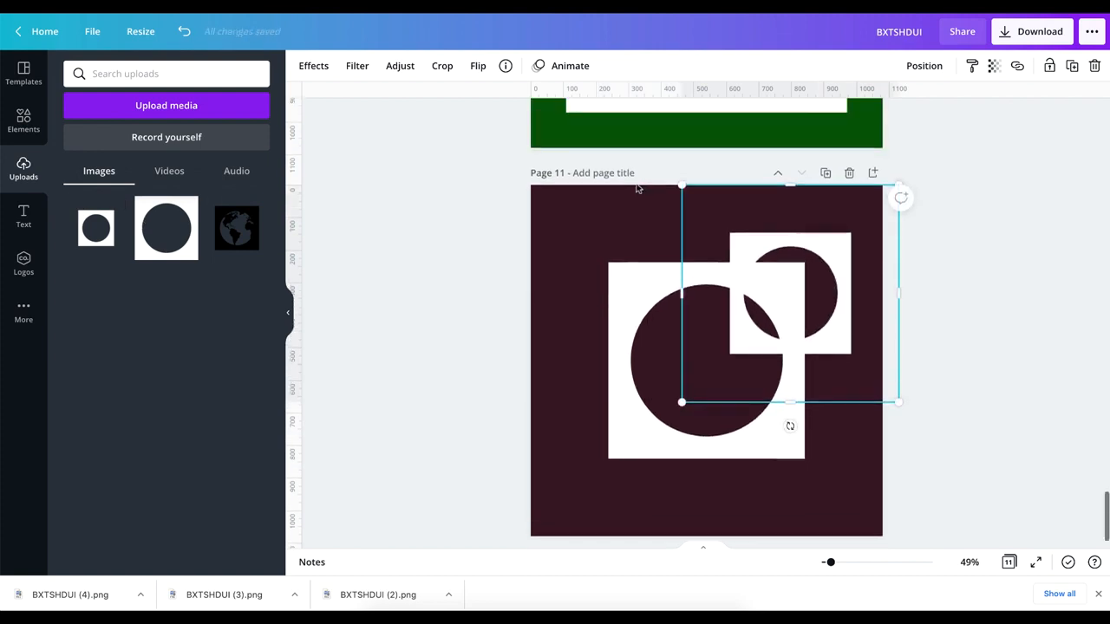
scroll(570, 218, up, 8)
scroll(570, 218, down, 6)
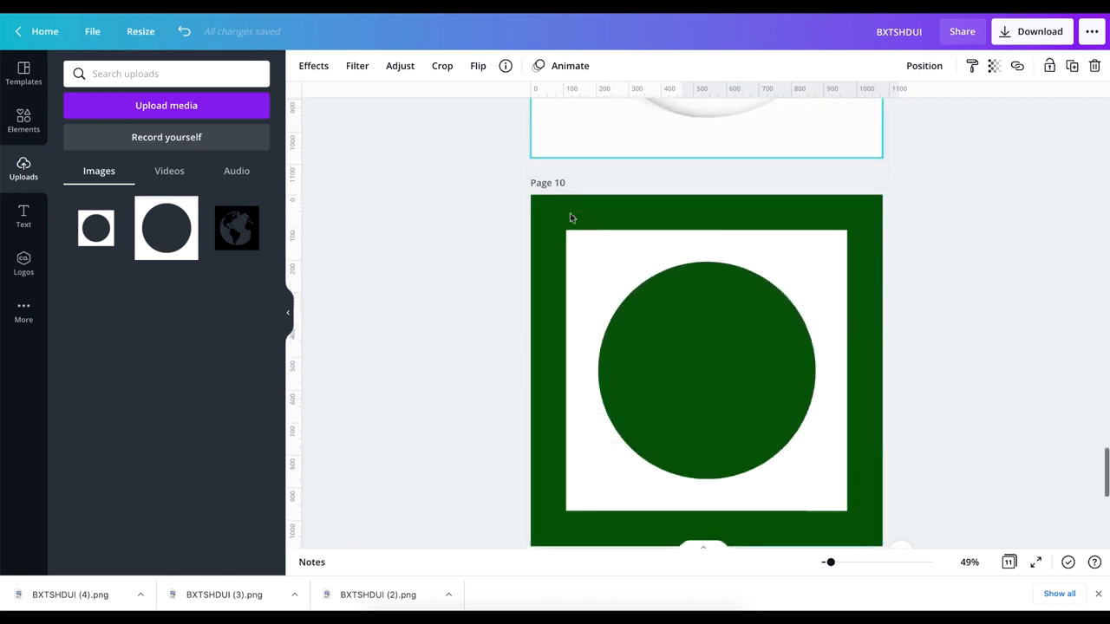
scroll(570, 217, down, 5)
click(561, 260)
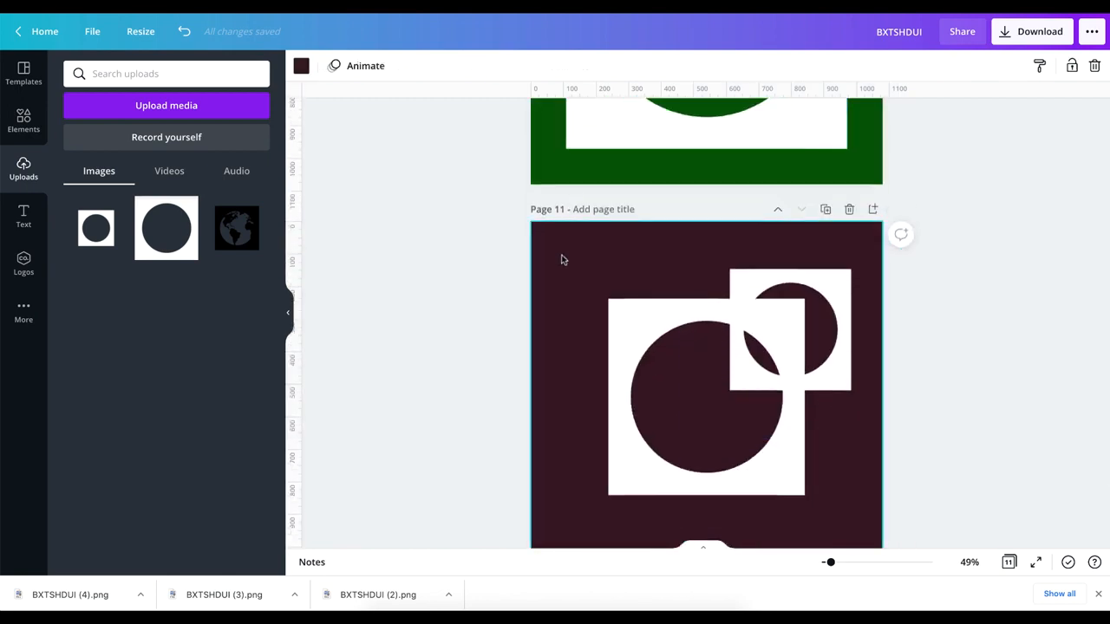
click(300, 69)
click(209, 296)
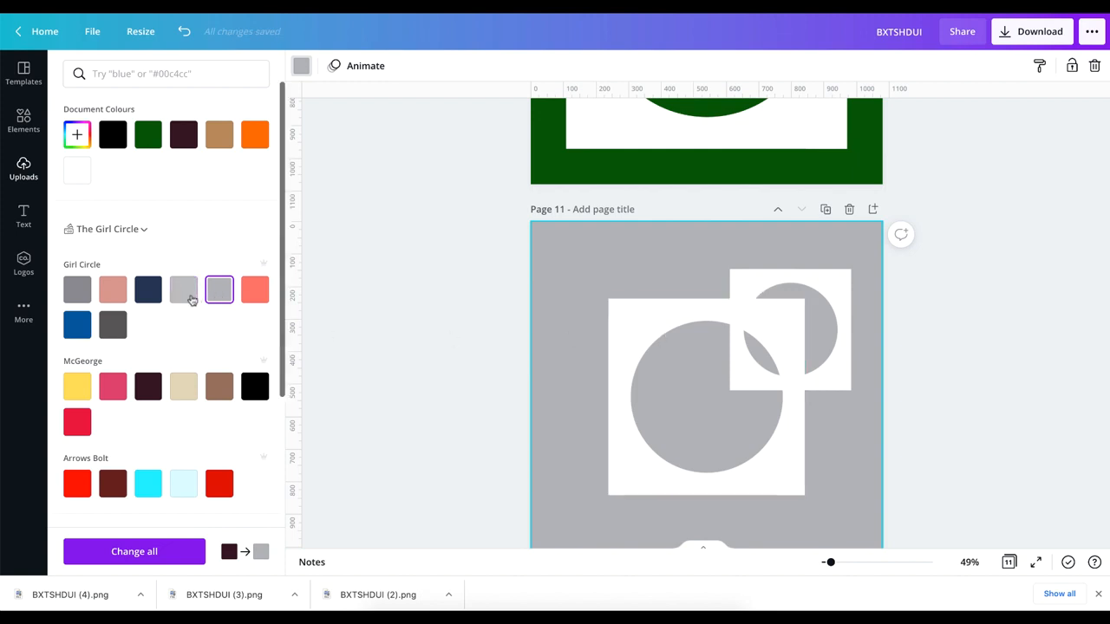
scroll(185, 381, down, 2)
scroll(184, 381, down, 2)
click(215, 393)
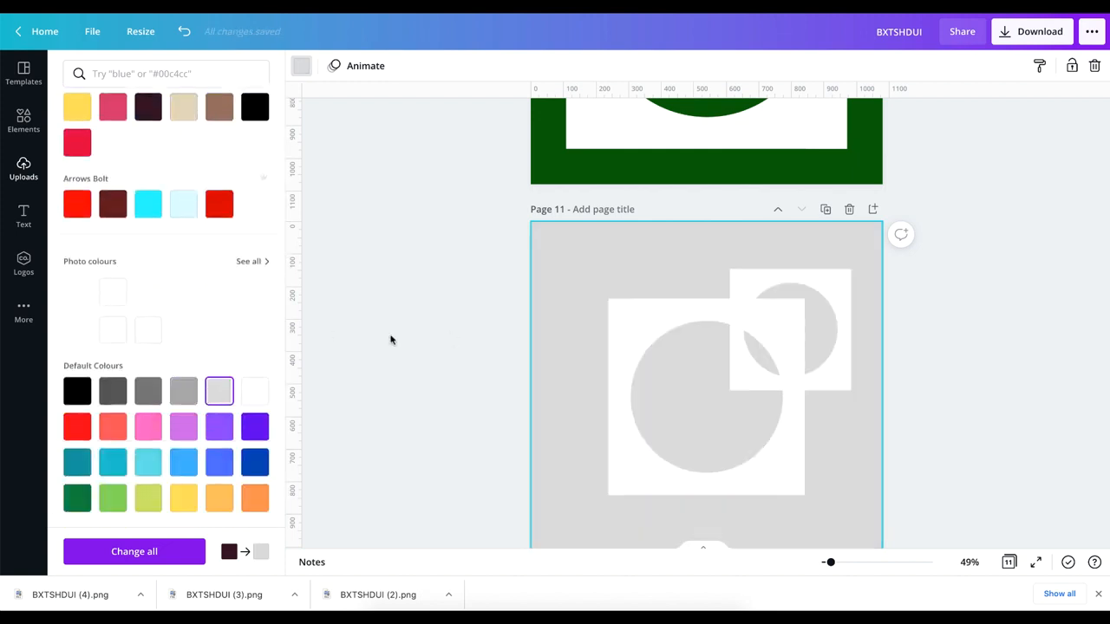
- Move the smaller cutout back over the centre of the larger one and set its blur to 63
click(830, 270)
drag(830, 270, 746, 333)
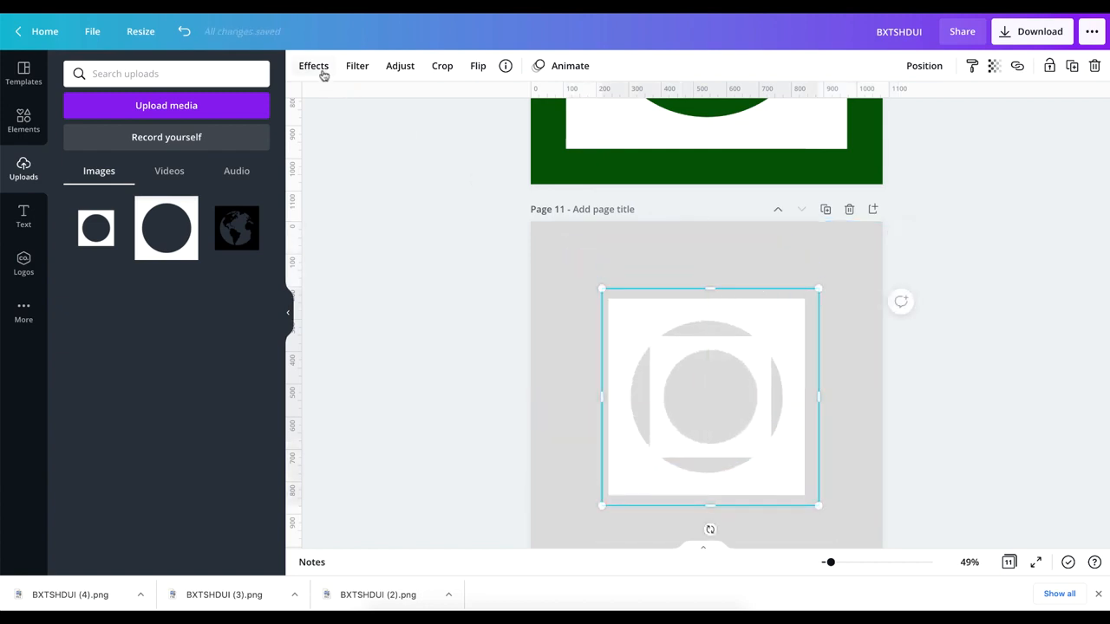
click(397, 68)
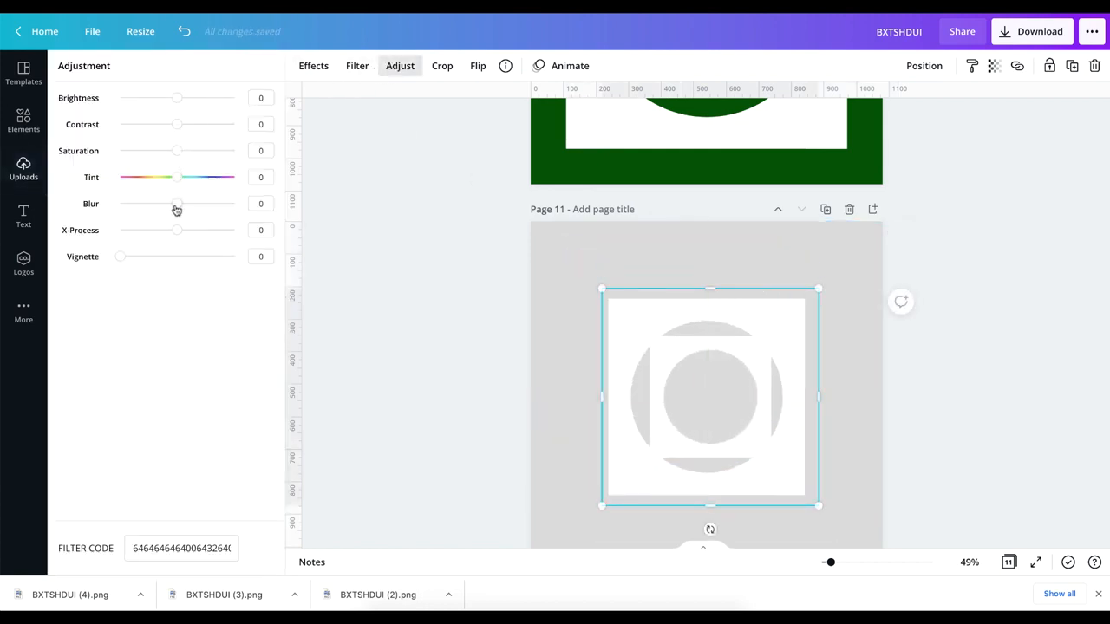
drag(178, 208, 213, 211)
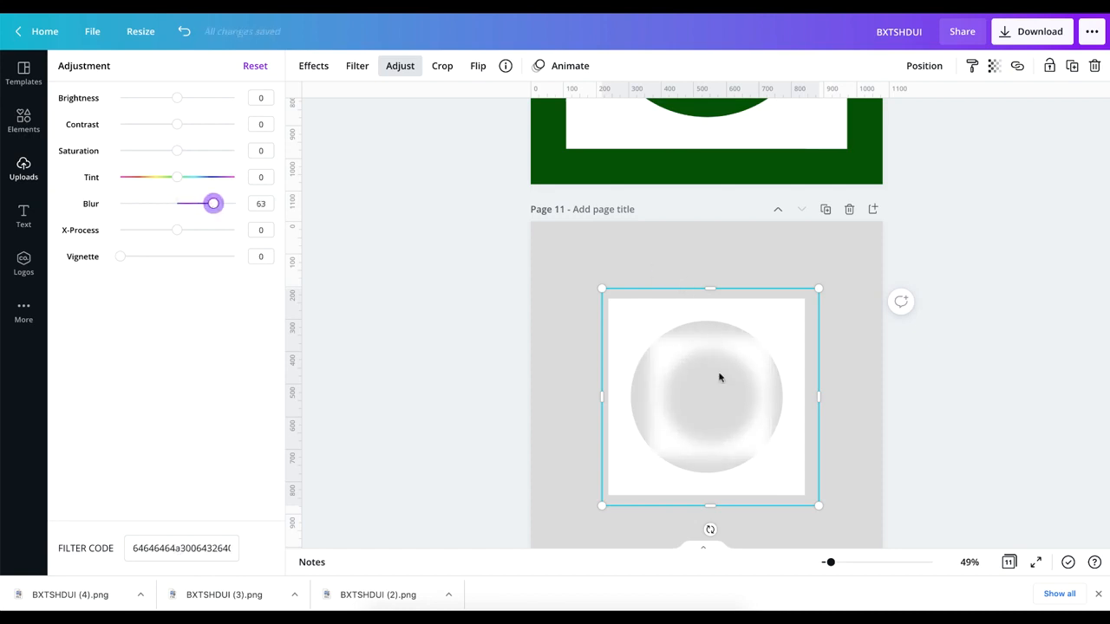
- Apply the Cherry Duotone effect to the smaller cutout with both highlights and shadows set to black
click(313, 75)
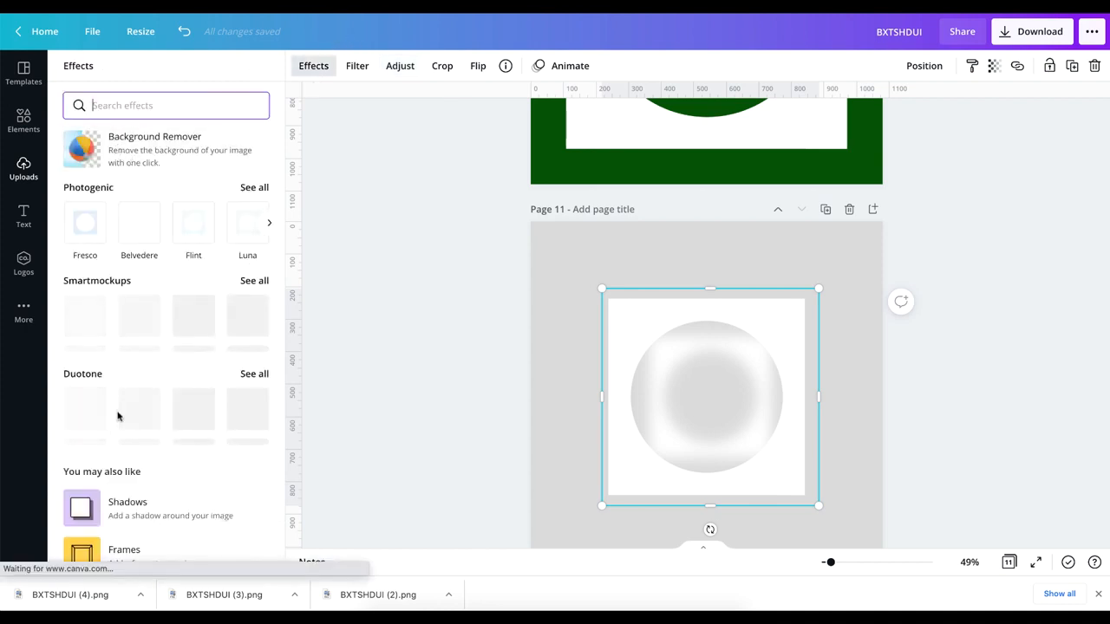
scroll(70, 386, down, 1)
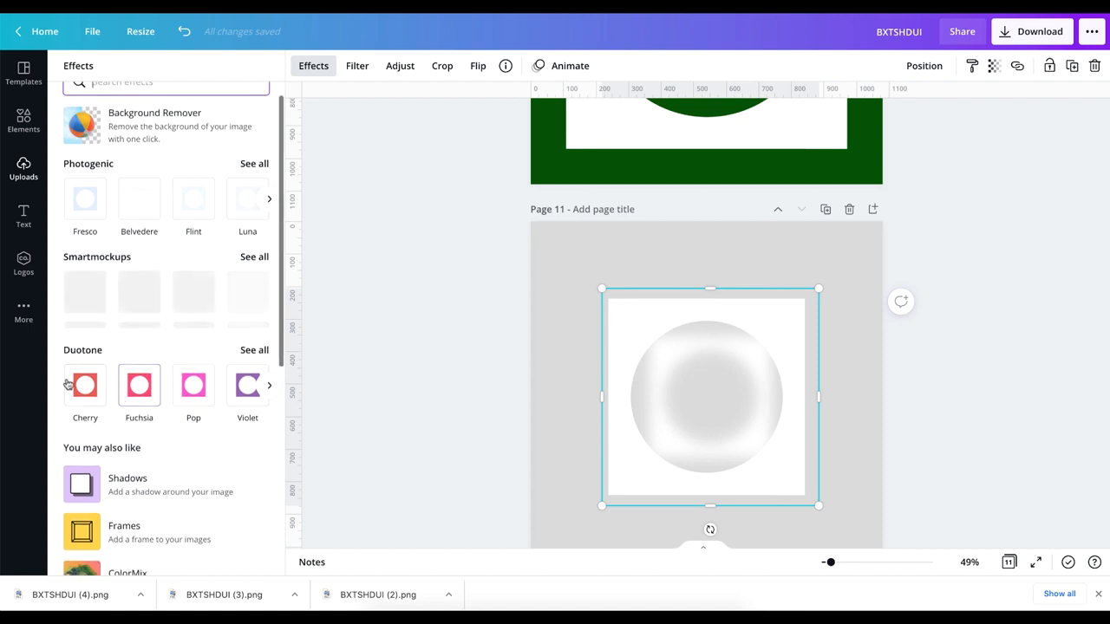
click(69, 385)
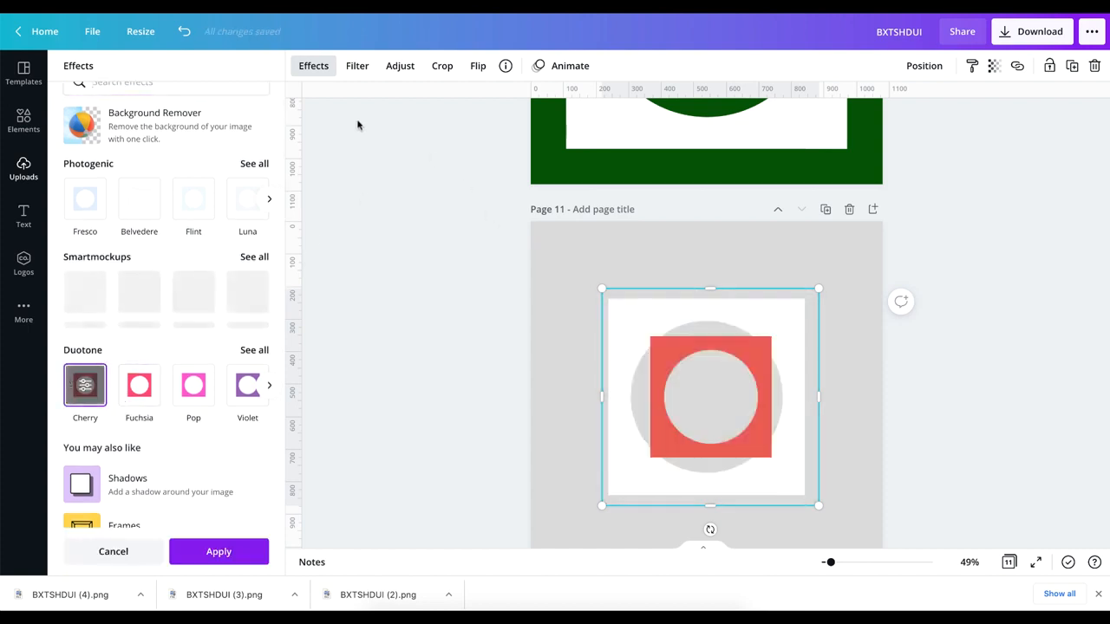
click(84, 391)
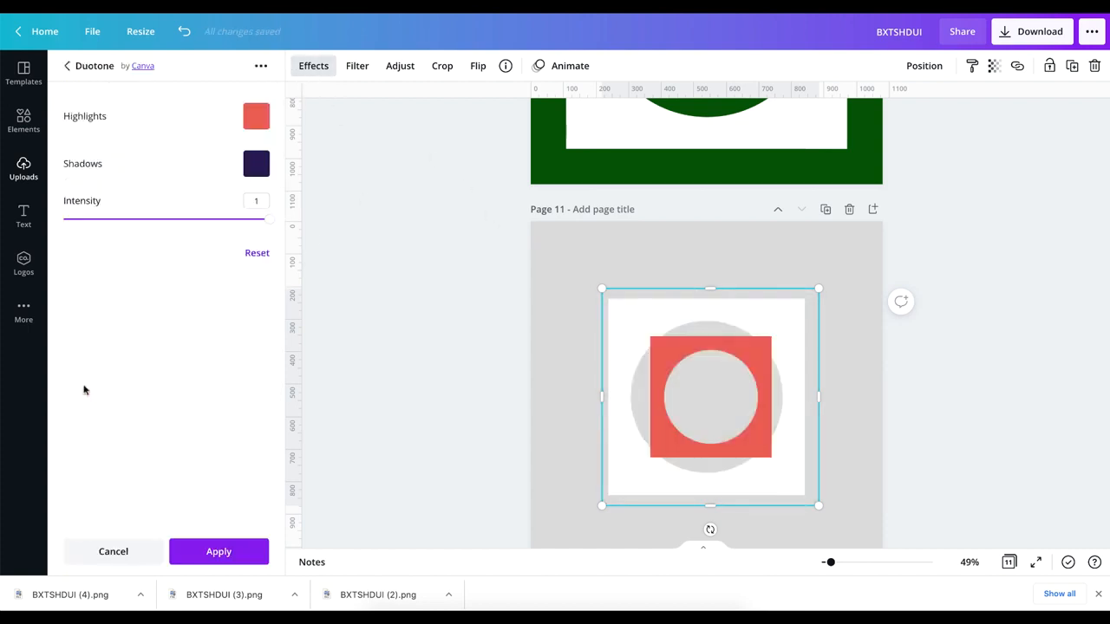
click(257, 116)
click(297, 175)
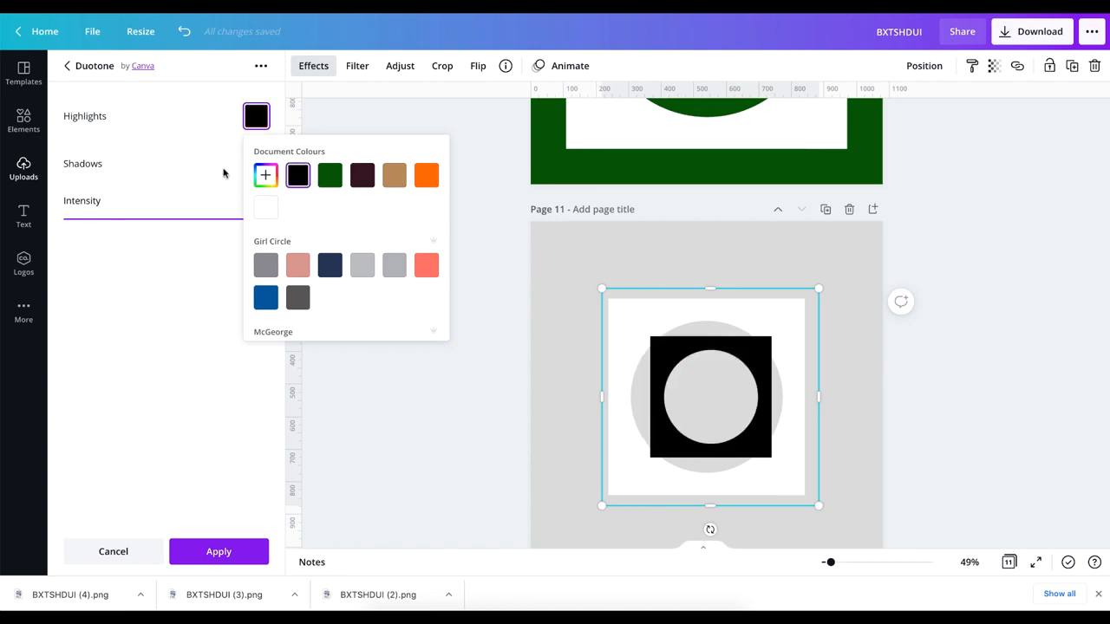
click(169, 181)
click(257, 164)
click(298, 223)
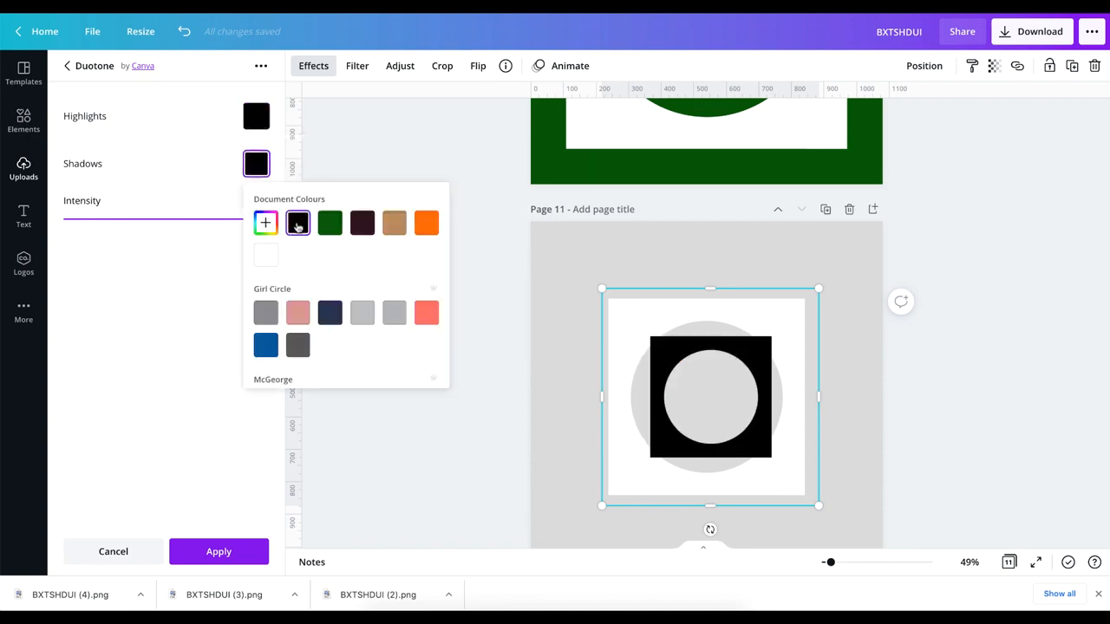
click(224, 407)
click(218, 551)
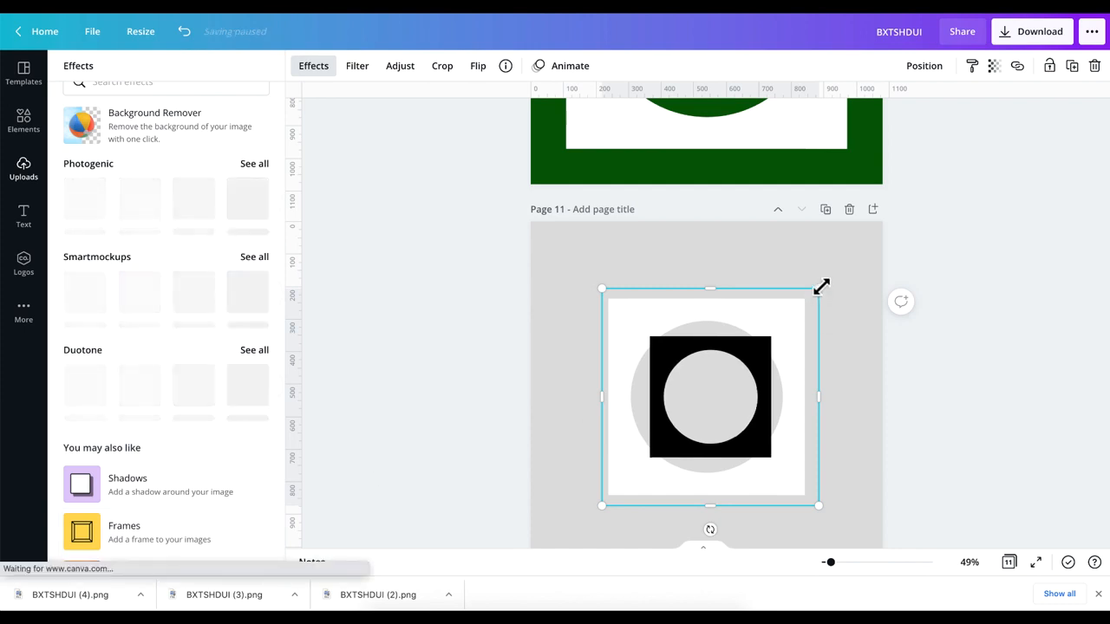
- Enlarge the black cutout slightly and set its blur to 58
drag(821, 286, 834, 271)
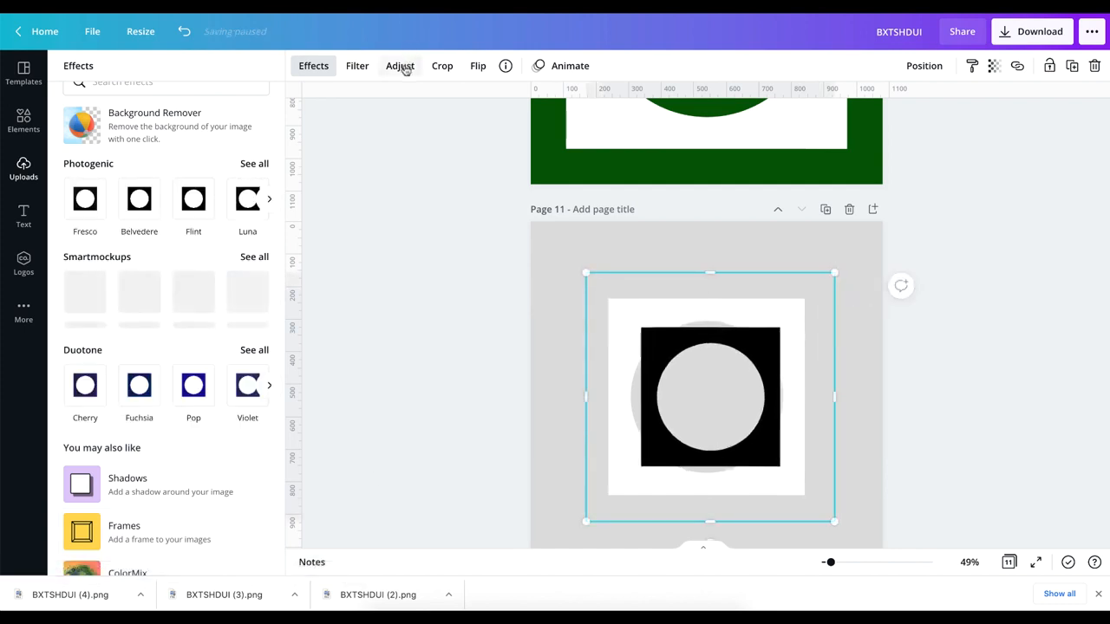
click(400, 66)
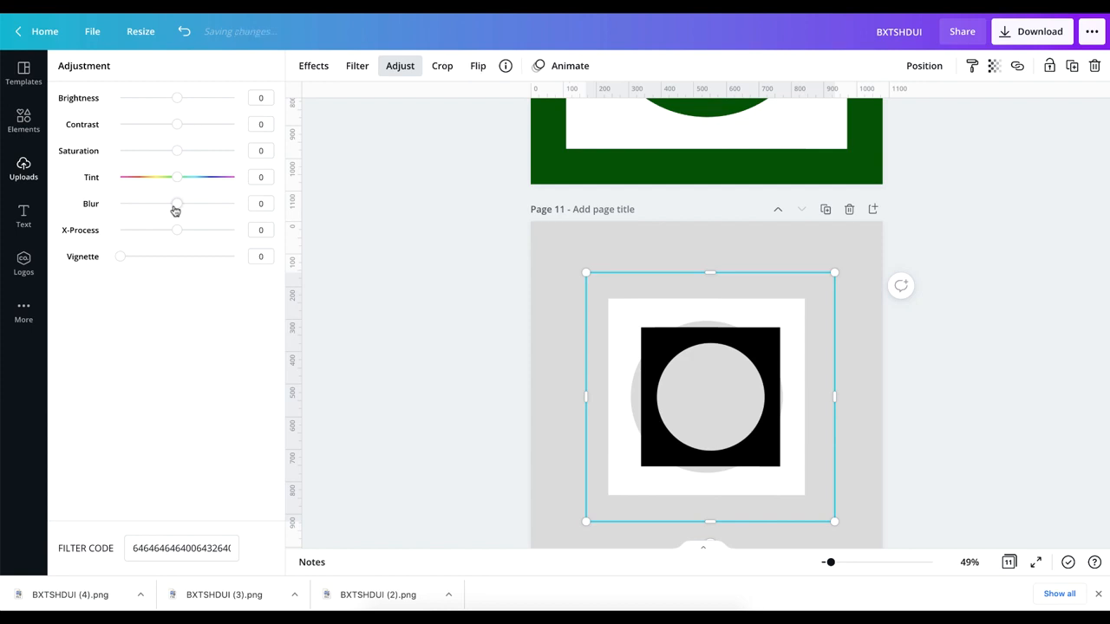
drag(175, 206, 210, 206)
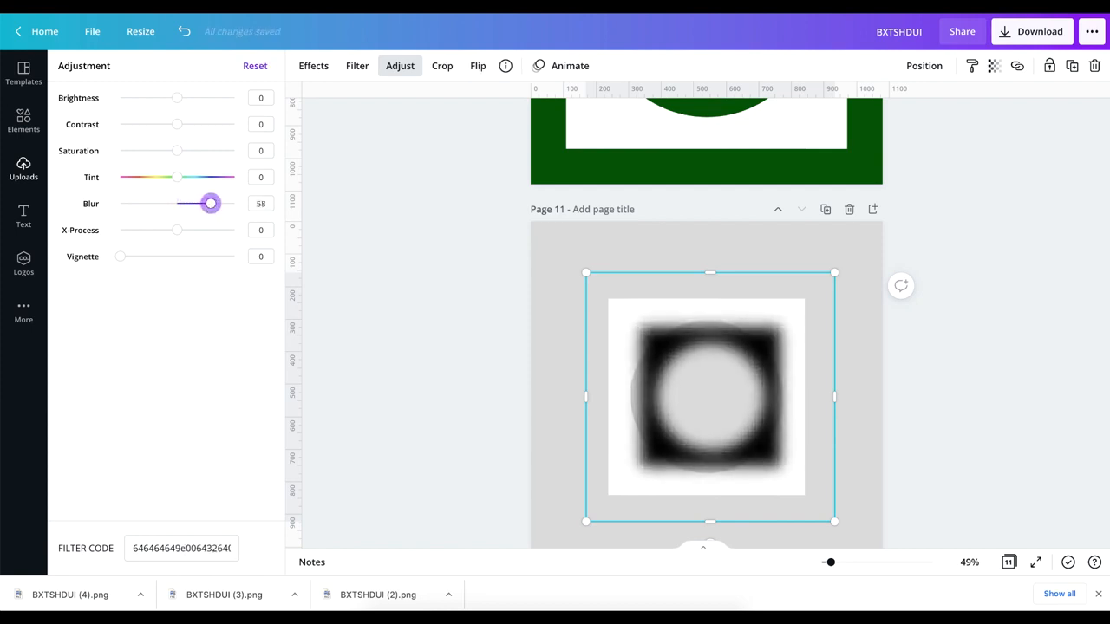
- Send the blurred black cutout behind the white one and scale it up so its shadow rims the circular hole
click(923, 66)
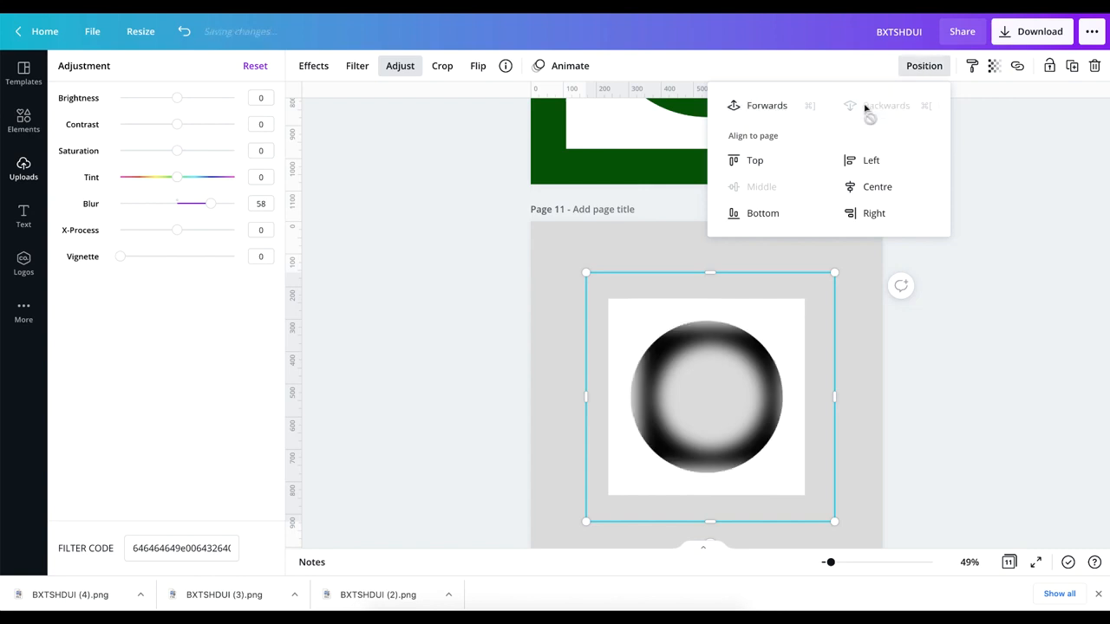
drag(581, 276, 550, 255)
drag(831, 515, 850, 540)
scroll(825, 320, up, 10)
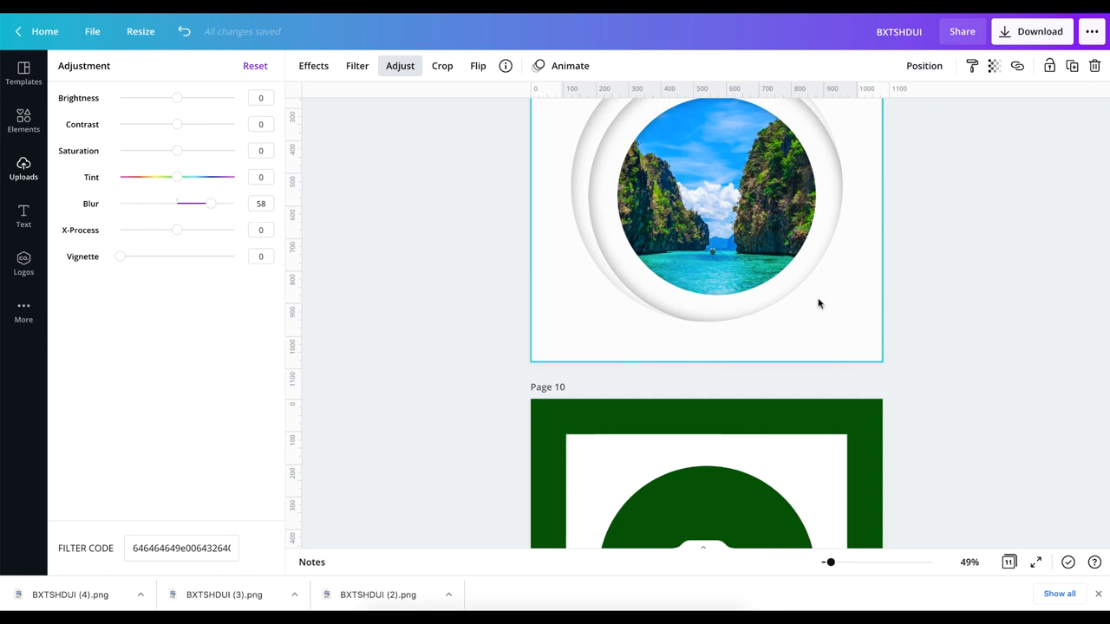
scroll(819, 303, down, 10)
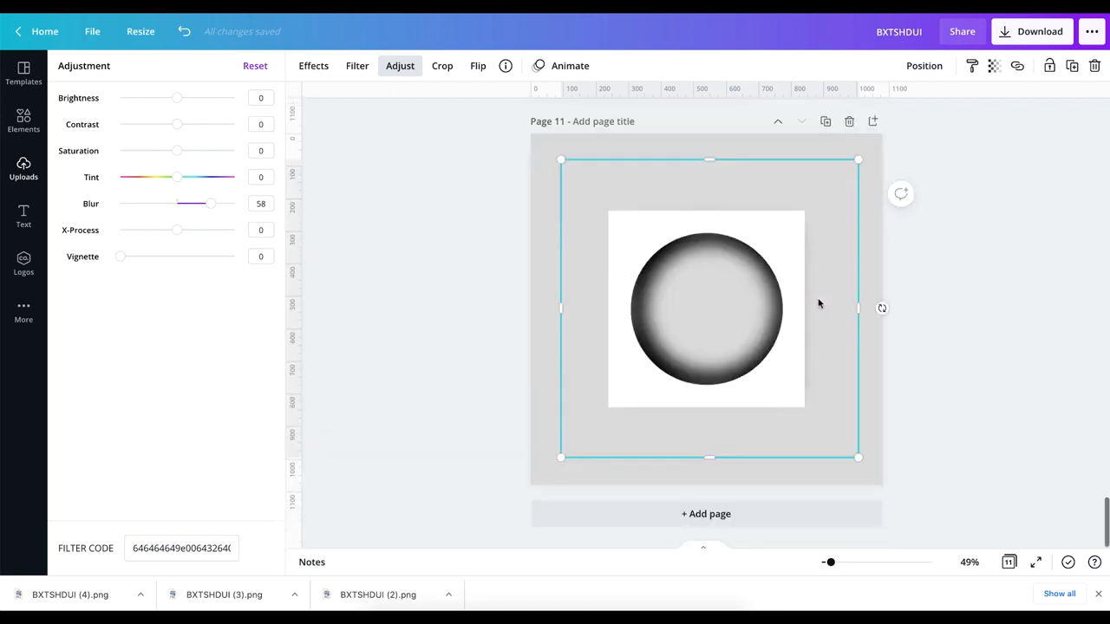
mouse_move(857, 162)
mouse_down()
mouse_move(830, 173)
mouse_move(837, 159)
mouse_up()
- Set the shadow cutout's transparency to 52 and its blur to 43
click(994, 66)
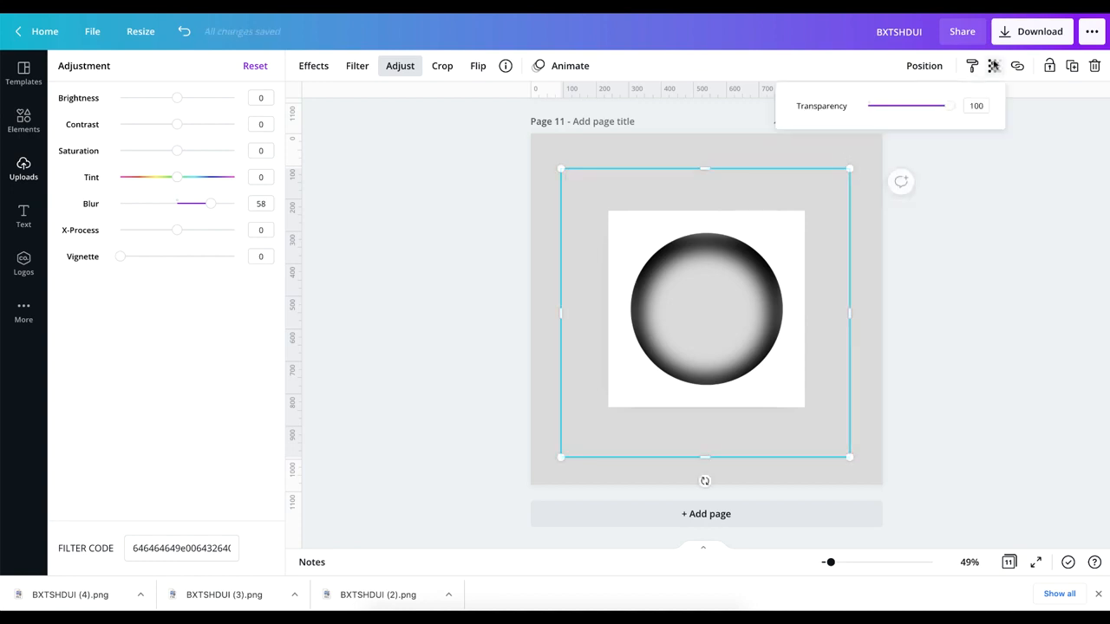
drag(949, 110, 912, 113)
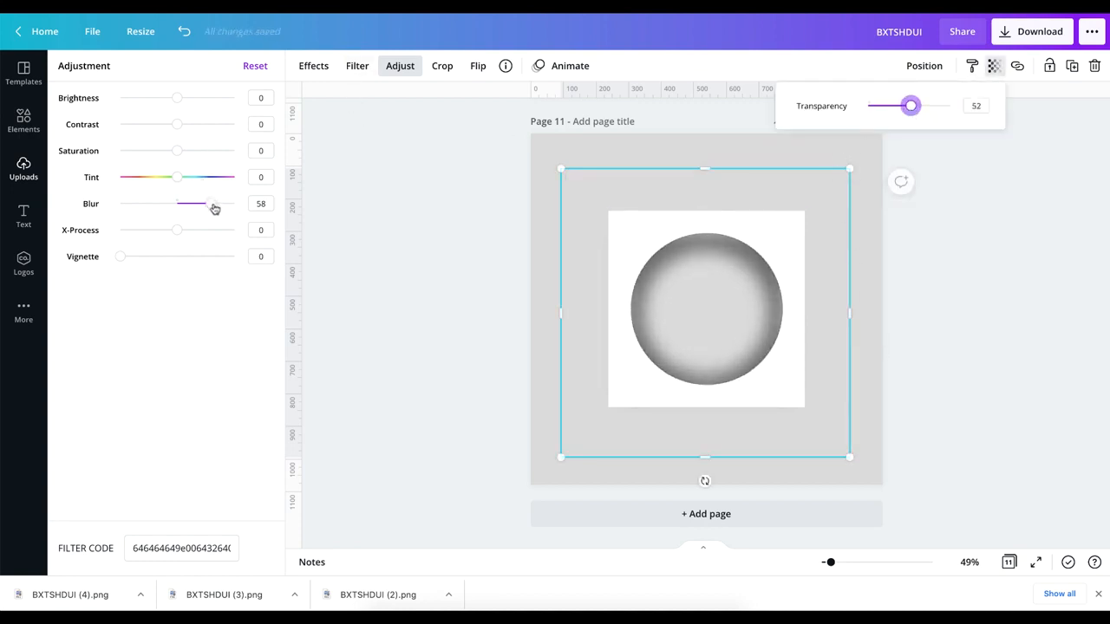
mouse_move(211, 205)
mouse_down()
mouse_move(191, 203)
mouse_move(202, 206)
mouse_up()
- Enlarge the shadow image and crop its upper, right and lower edges so no shadow spills outside the white square
drag(850, 169, 872, 148)
drag(711, 155, 709, 218)
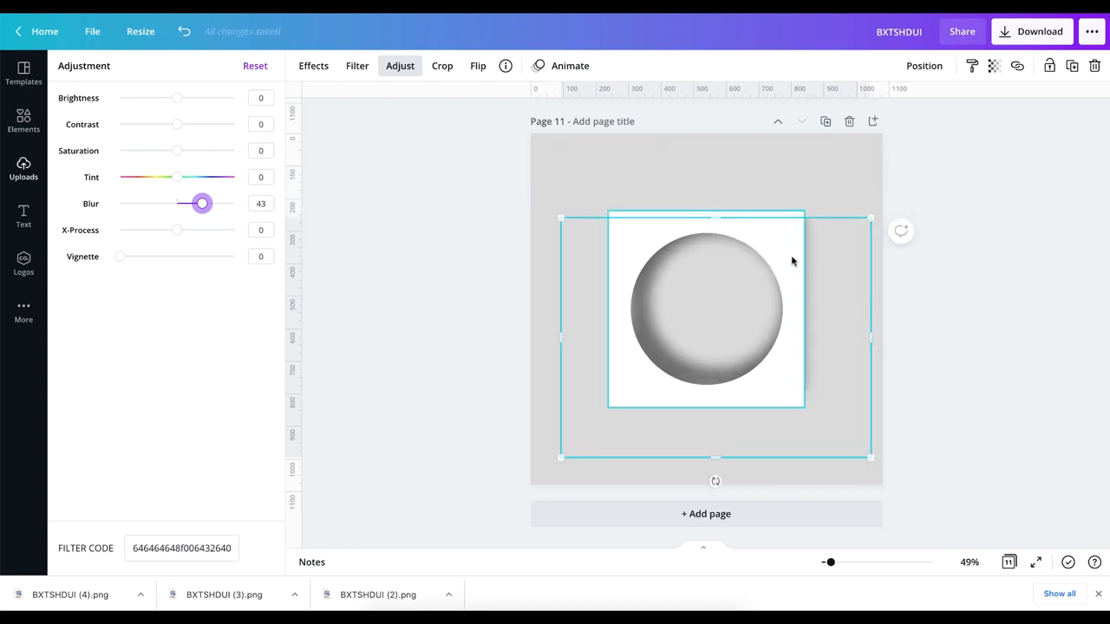
drag(870, 341, 800, 342)
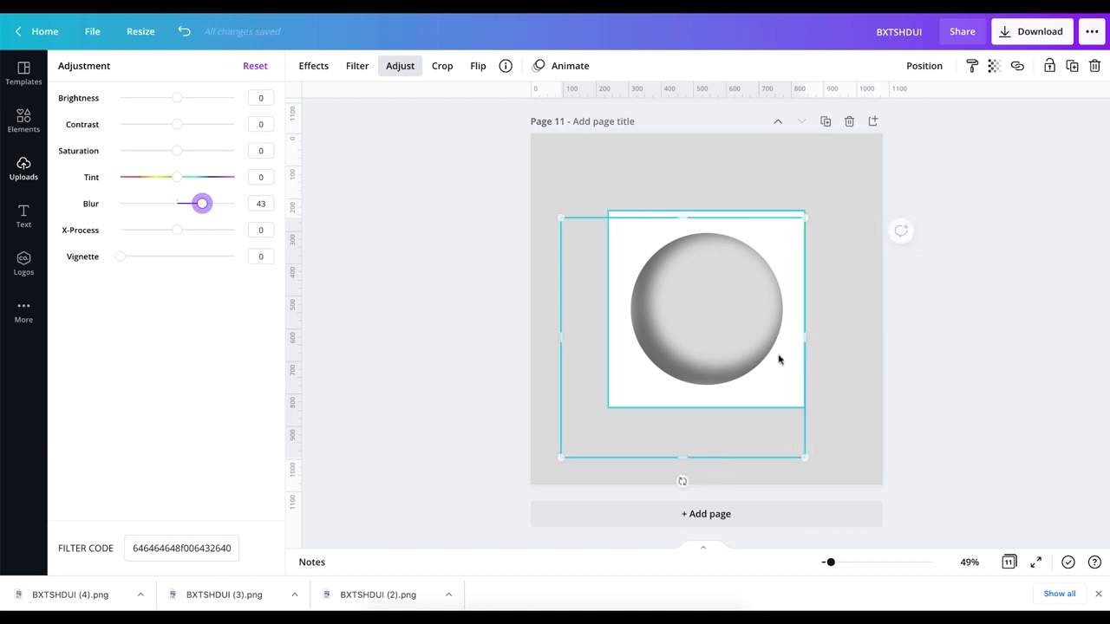
drag(679, 441, 680, 401)
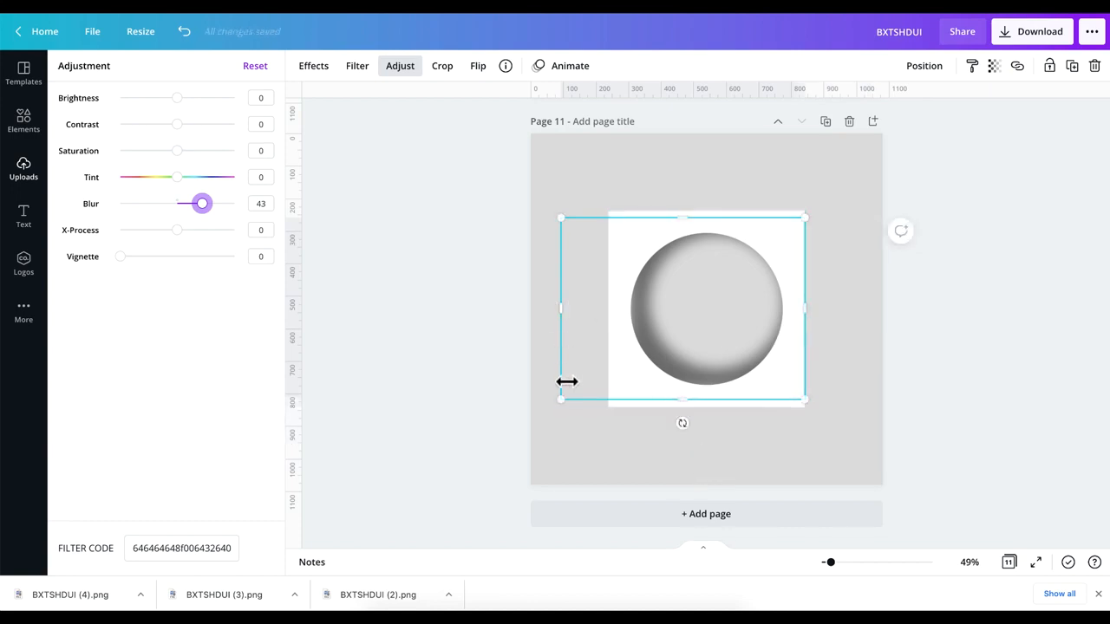
drag(558, 401, 550, 413)
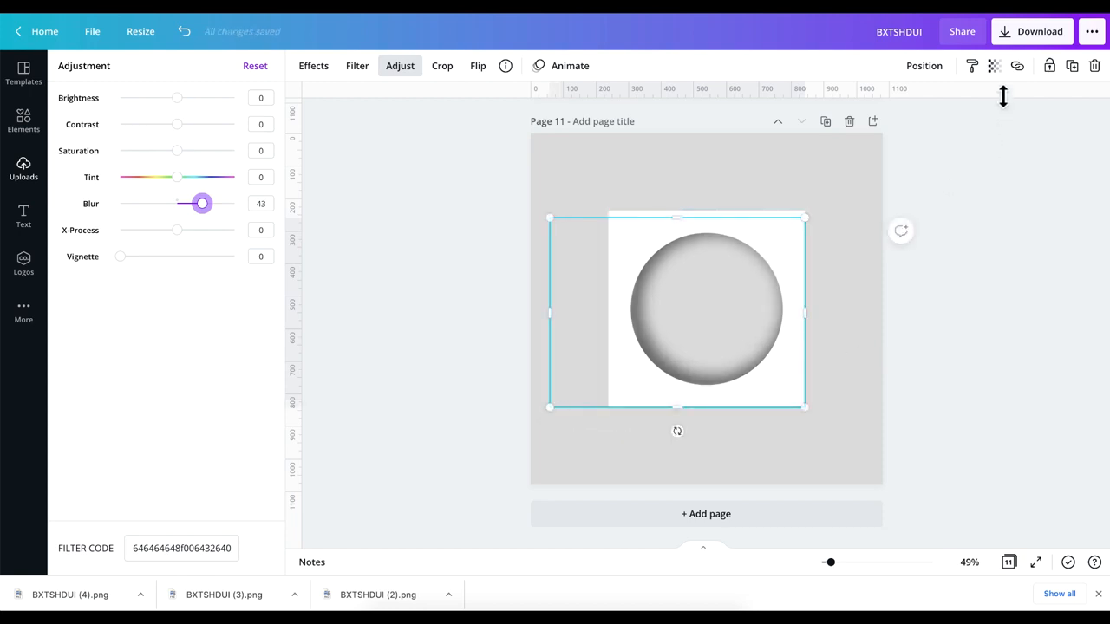
- Set the shadow cutout's transparency to 69 and deselect it
click(995, 66)
drag(910, 106, 925, 106)
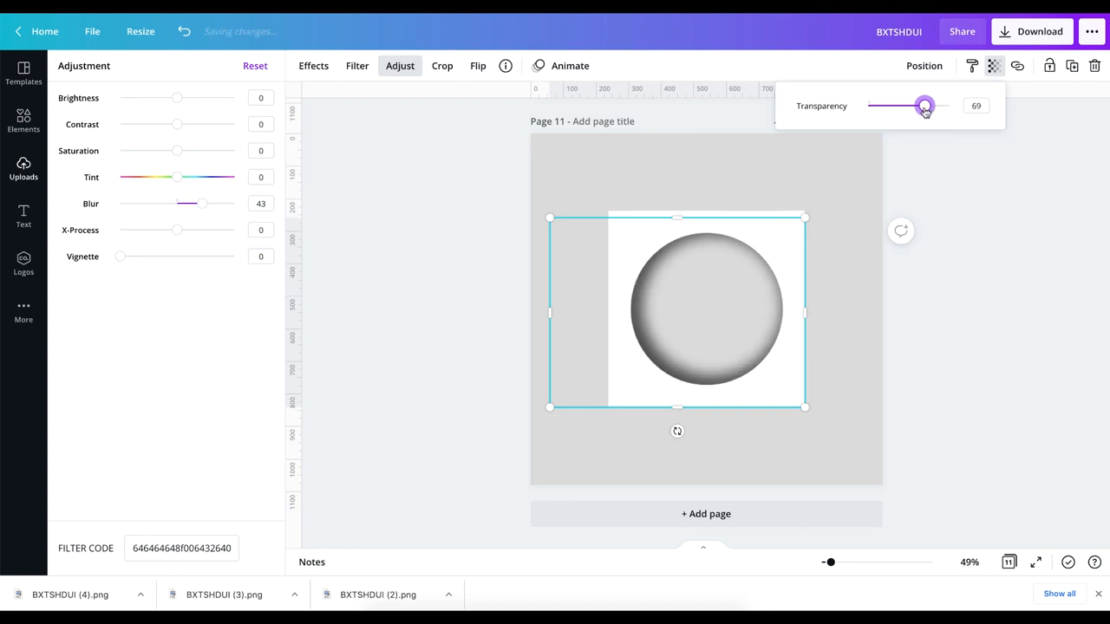
click(933, 256)
click(931, 253)
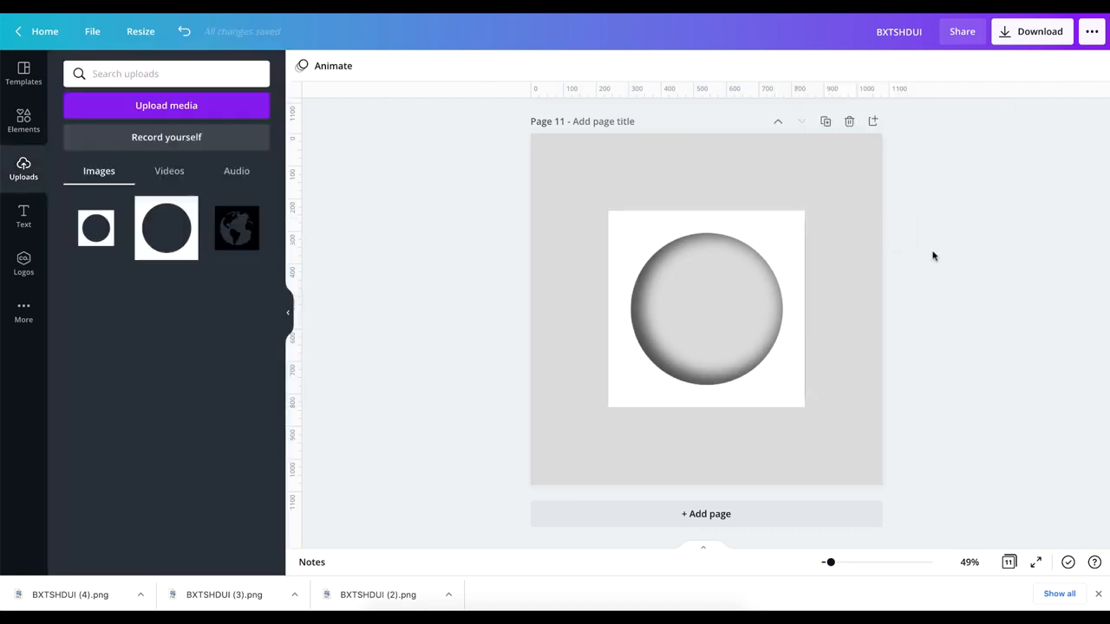
- Group the white cutout on page 11 with its shadow image
drag(568, 183, 859, 456)
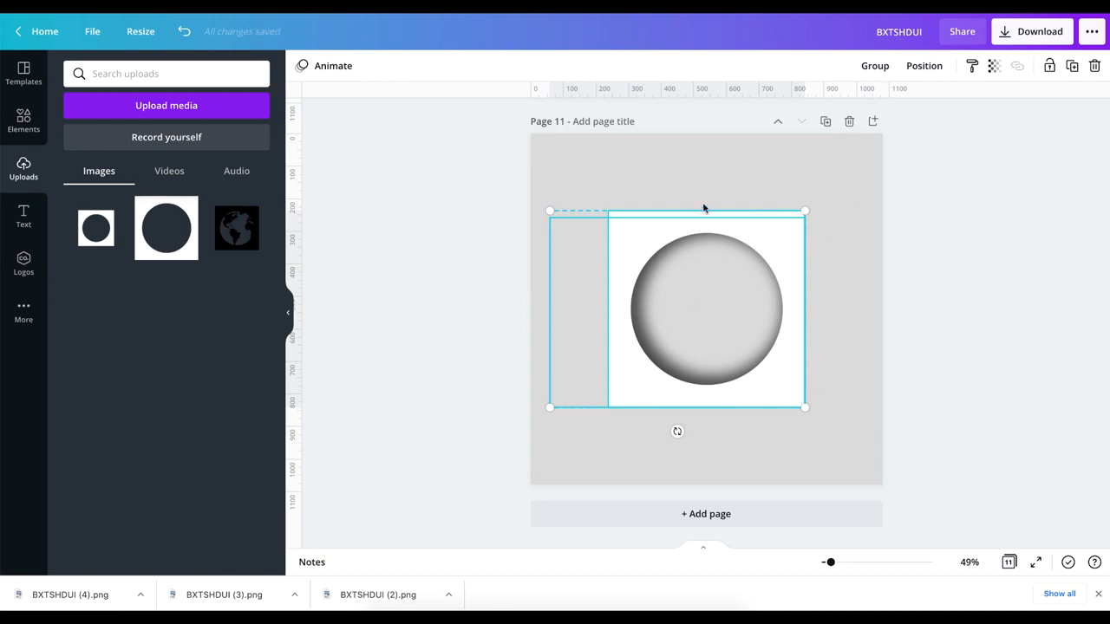
click(873, 70)
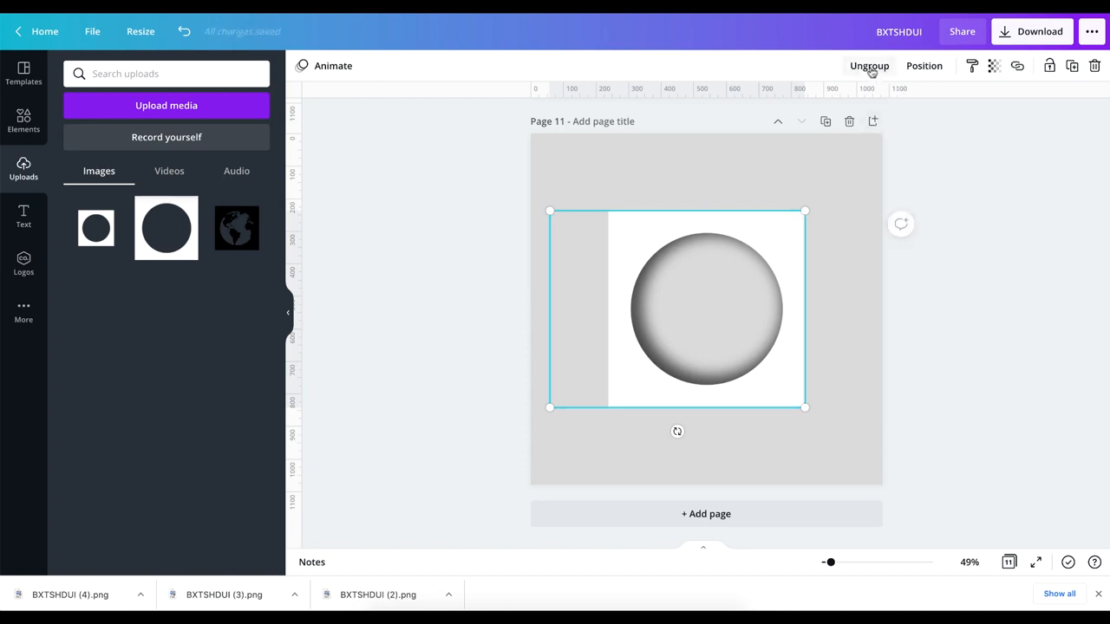
- Duplicate the cutout and shadow group and send the copy behind the original
key(ctrl+d)
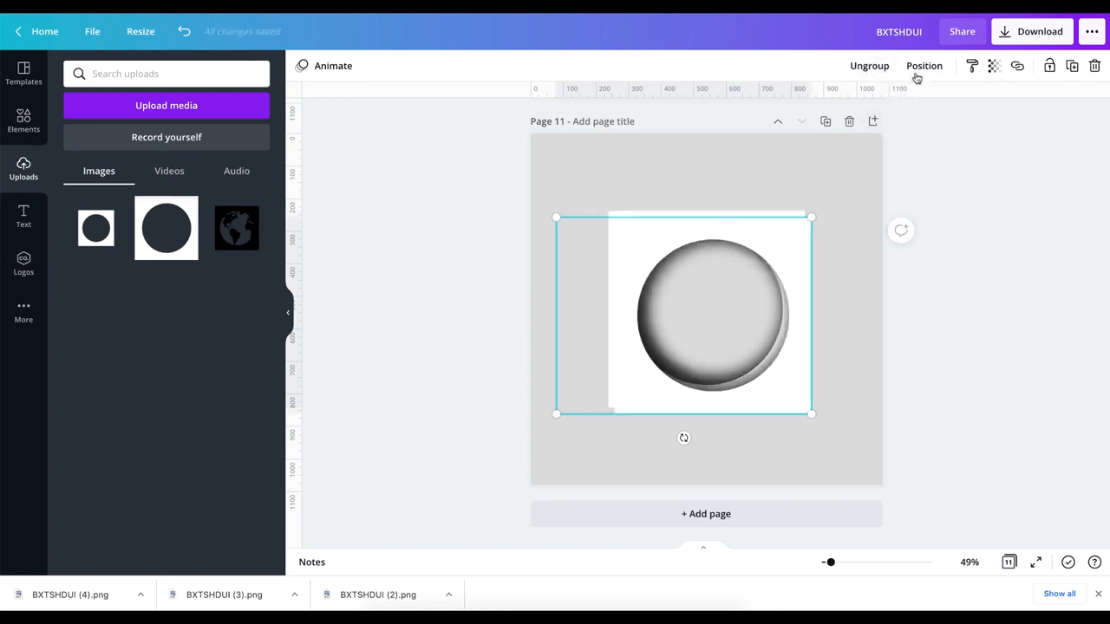
click(923, 67)
click(881, 106)
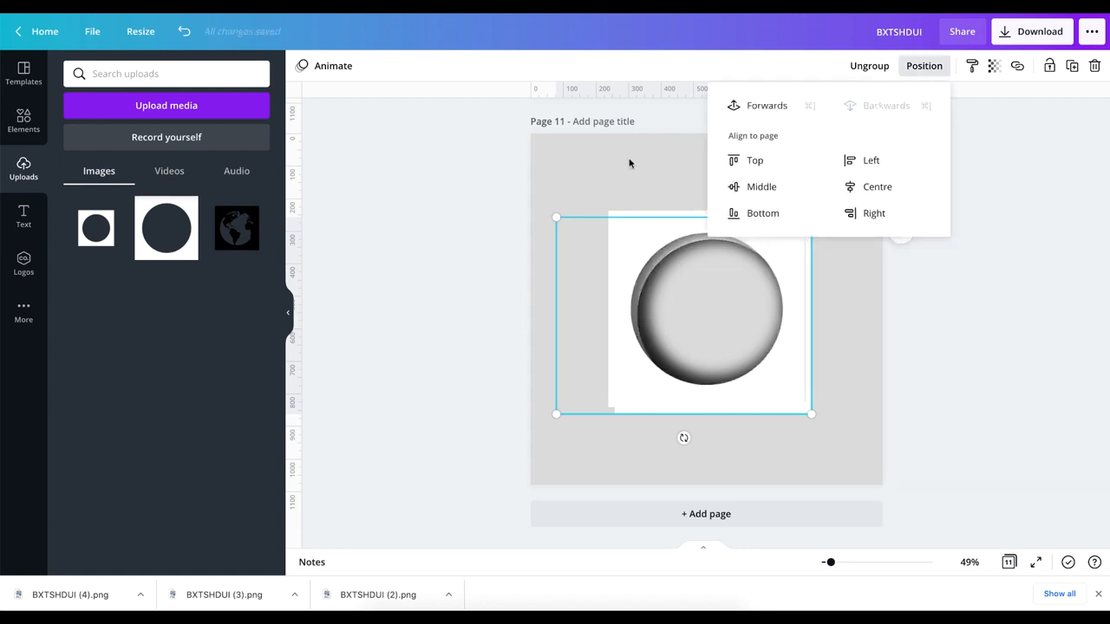
- Shrink the duplicated group behind the original so its circular hole forms a smaller second ring inside the first
drag(544, 222, 569, 217)
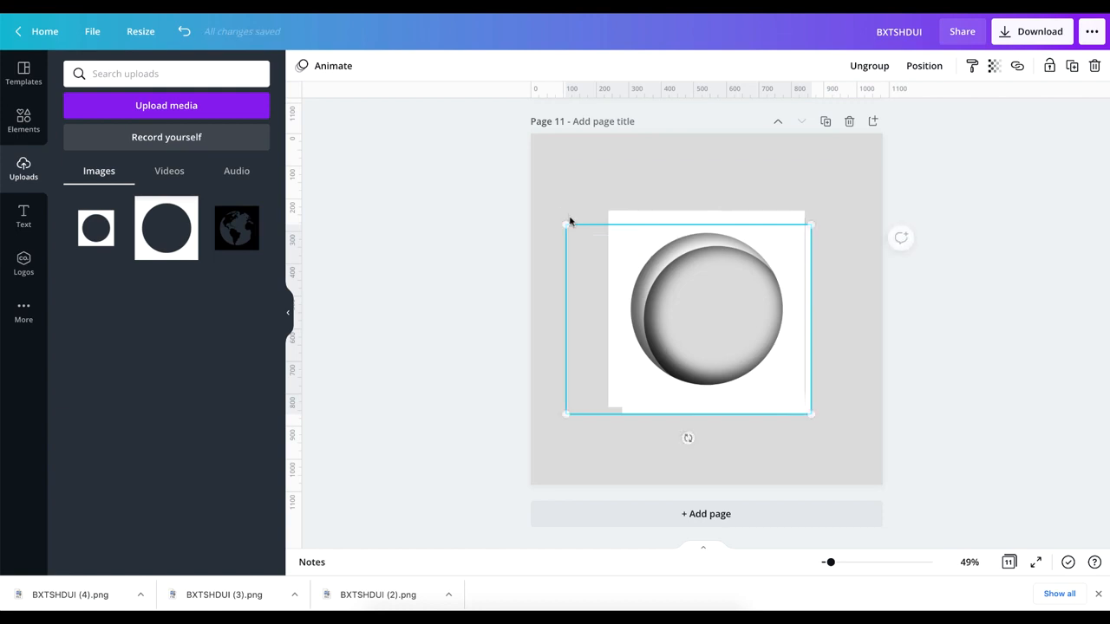
drag(806, 413, 799, 402)
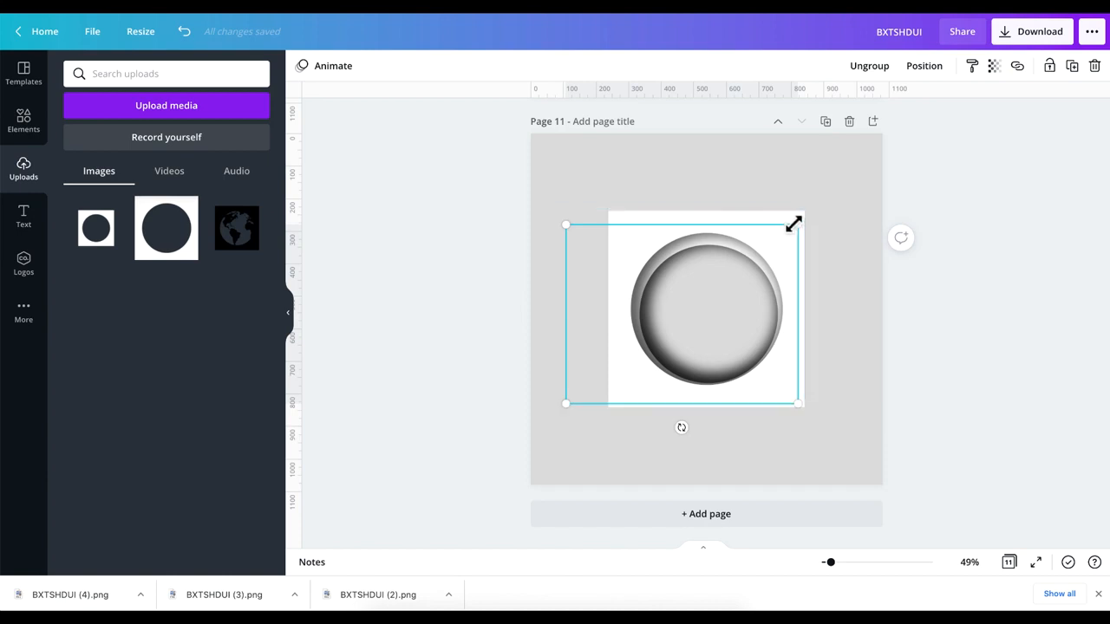
drag(794, 225, 794, 221)
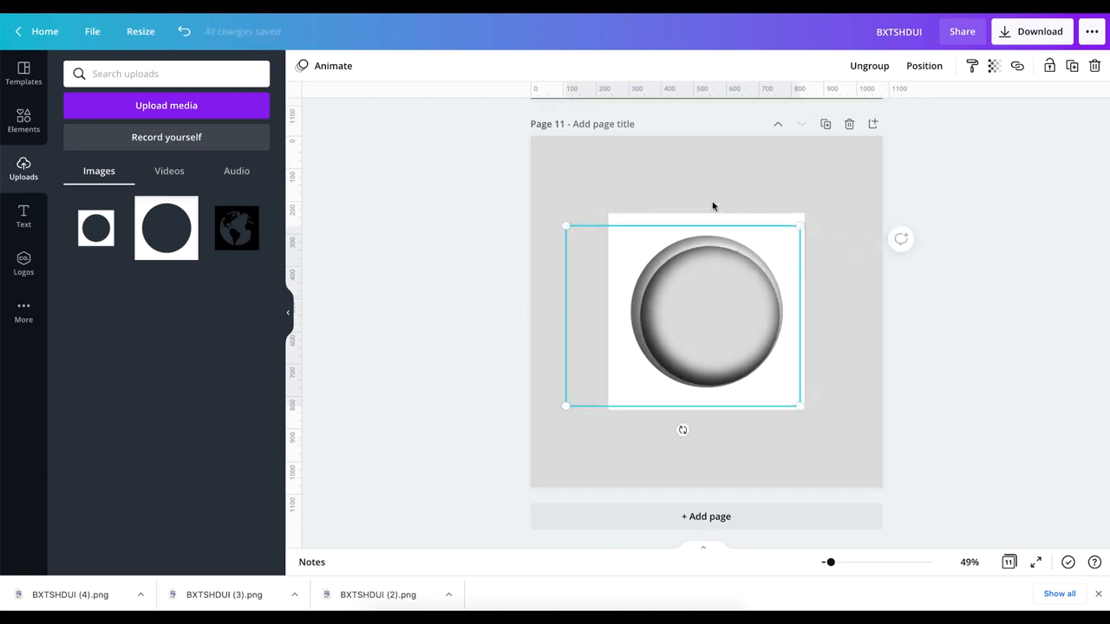
- Duplicate the second cutout group, send the copy to the back and shrink it to form a third inner ring
scroll(714, 206, up, 10)
scroll(714, 205, down, 6)
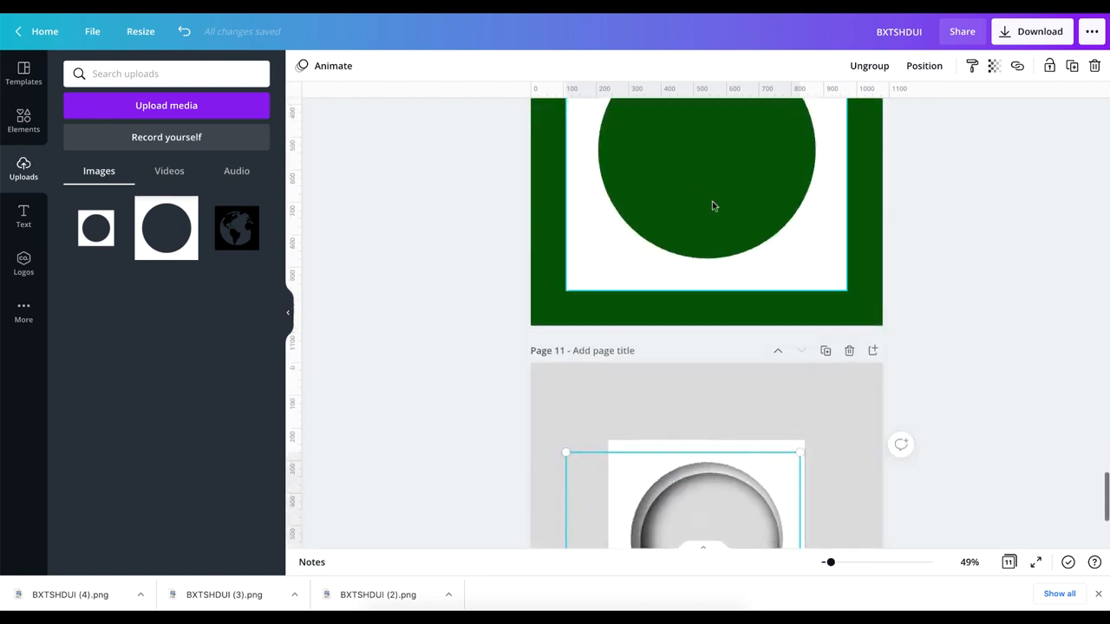
scroll(714, 206, up, 2)
scroll(713, 206, up, 4)
scroll(713, 206, down, 8)
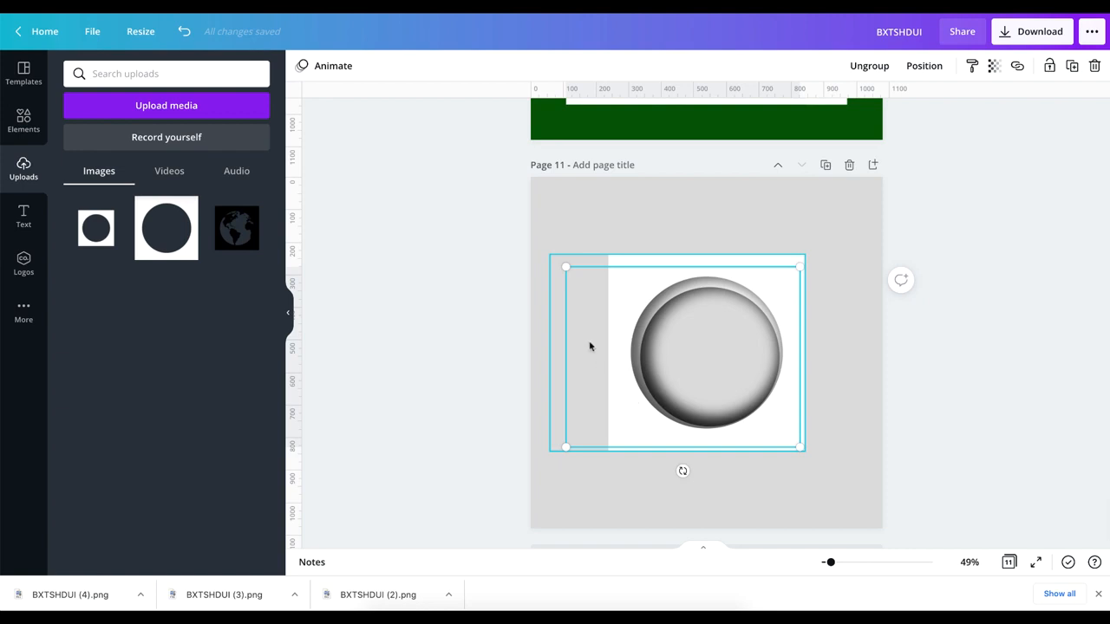
drag(686, 395, 693, 403)
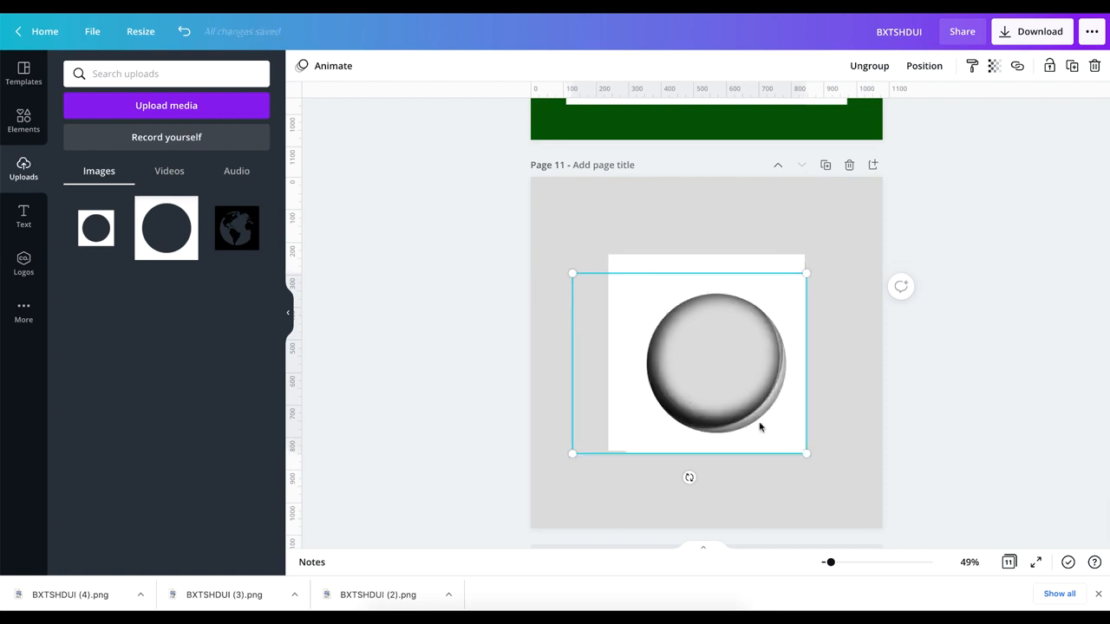
drag(571, 274, 595, 290)
click(928, 66)
click(882, 105)
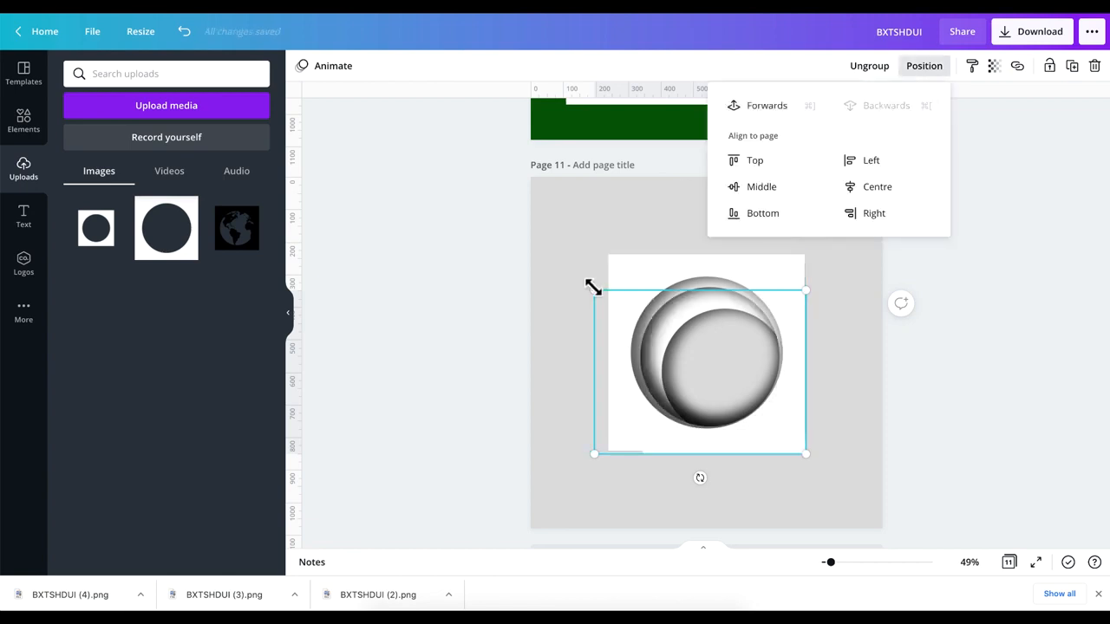
drag(592, 288, 574, 278)
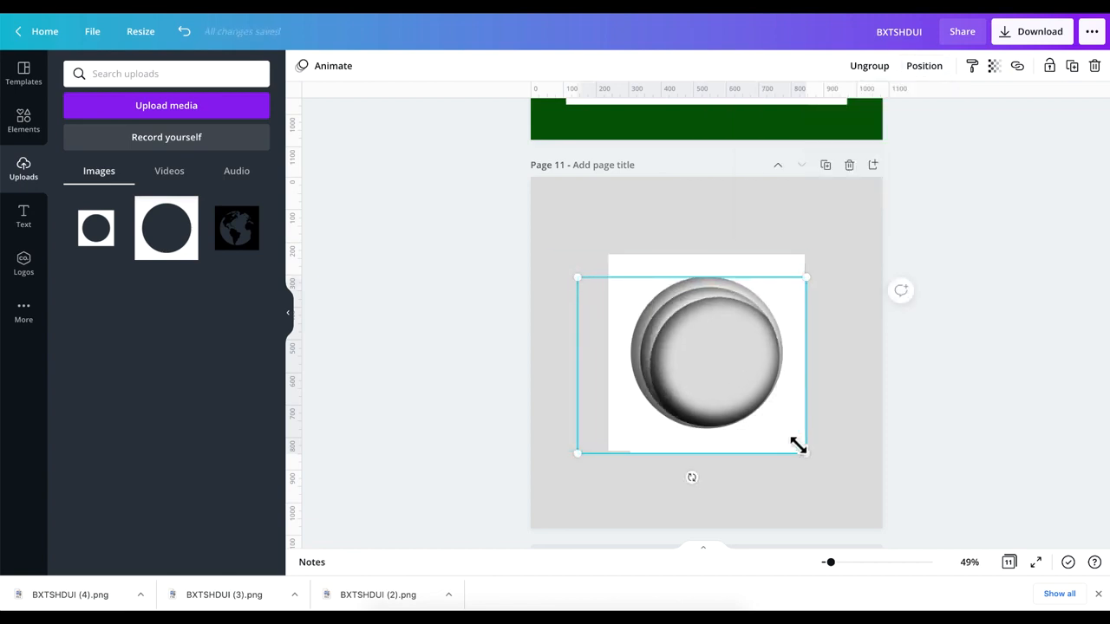
drag(805, 454, 788, 442)
- Select all three cutout groups and enlarge them together until the white square nearly fills page 11, centred with an even grey margin
click(561, 204)
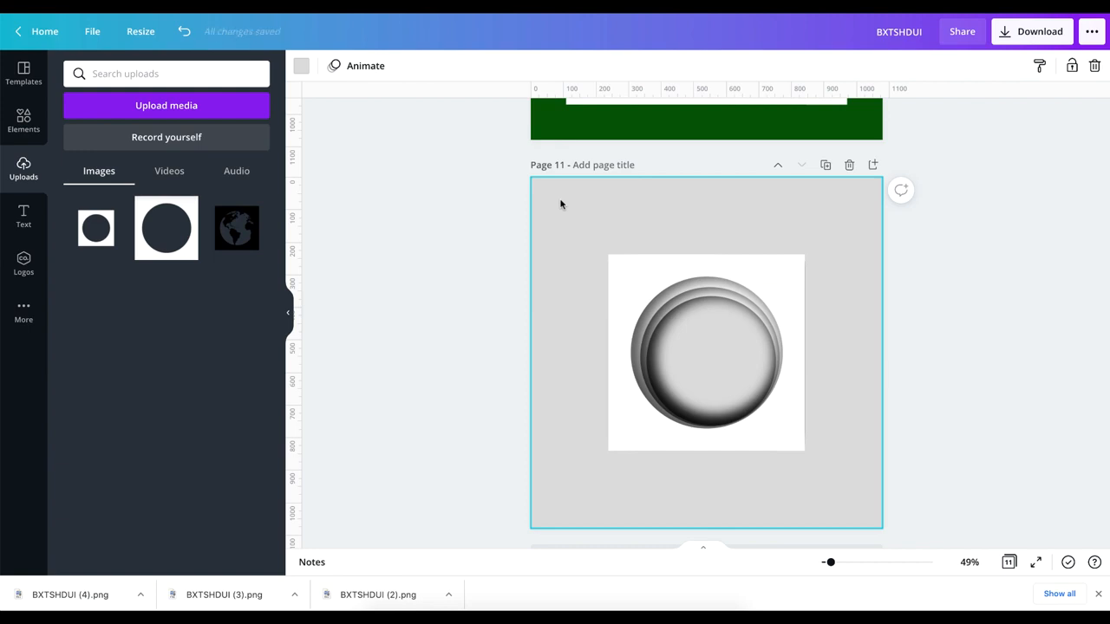
key(ctrl+a)
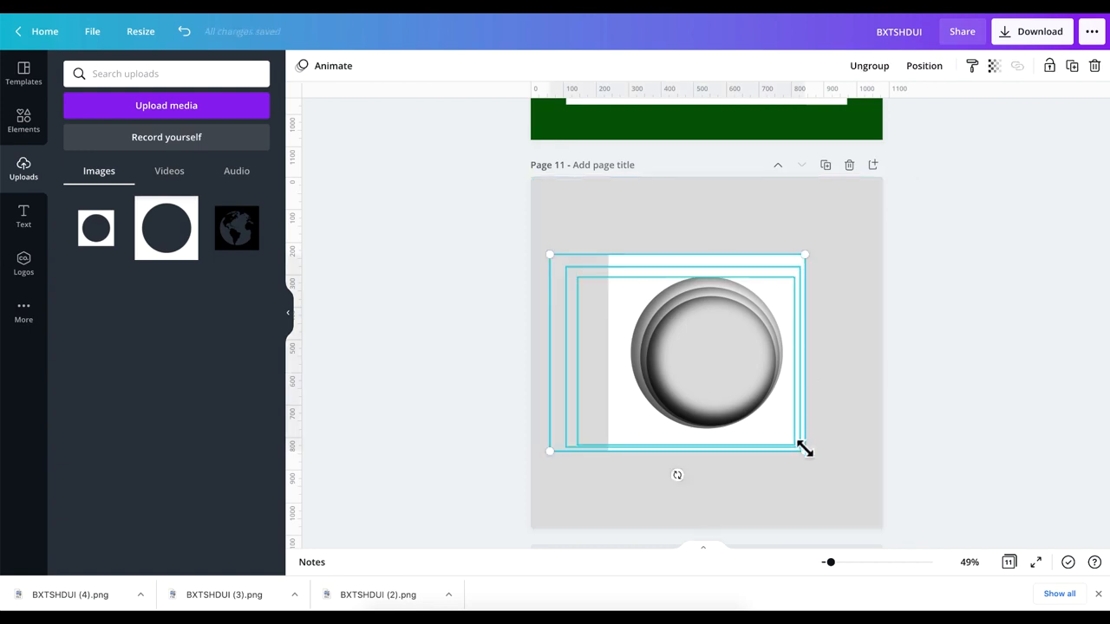
drag(805, 449, 872, 524)
drag(476, 197, 442, 189)
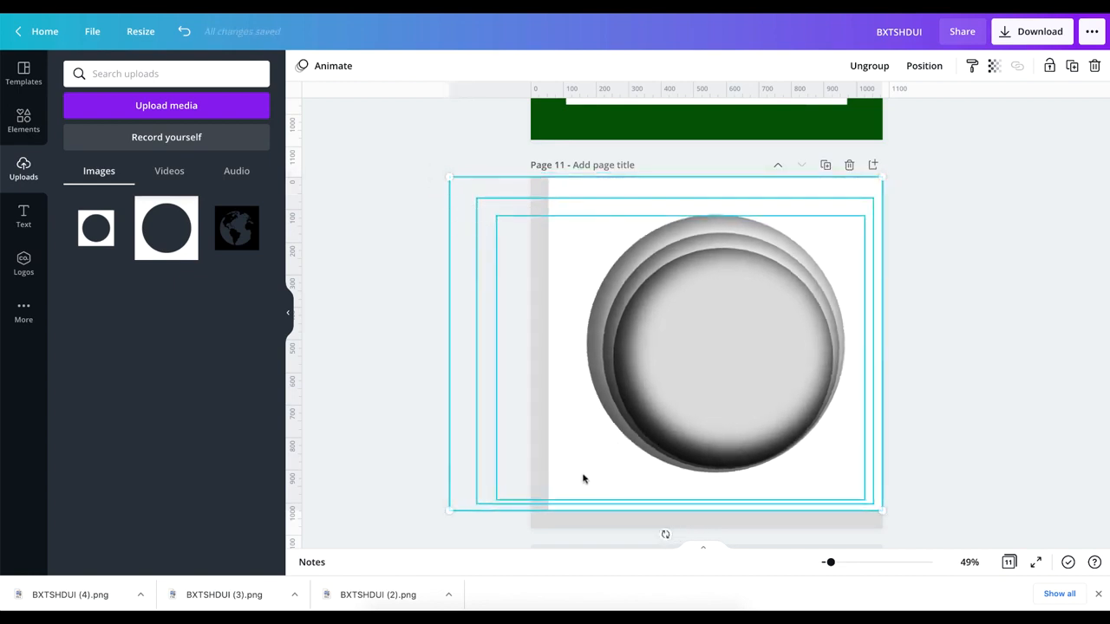
drag(452, 512, 437, 532)
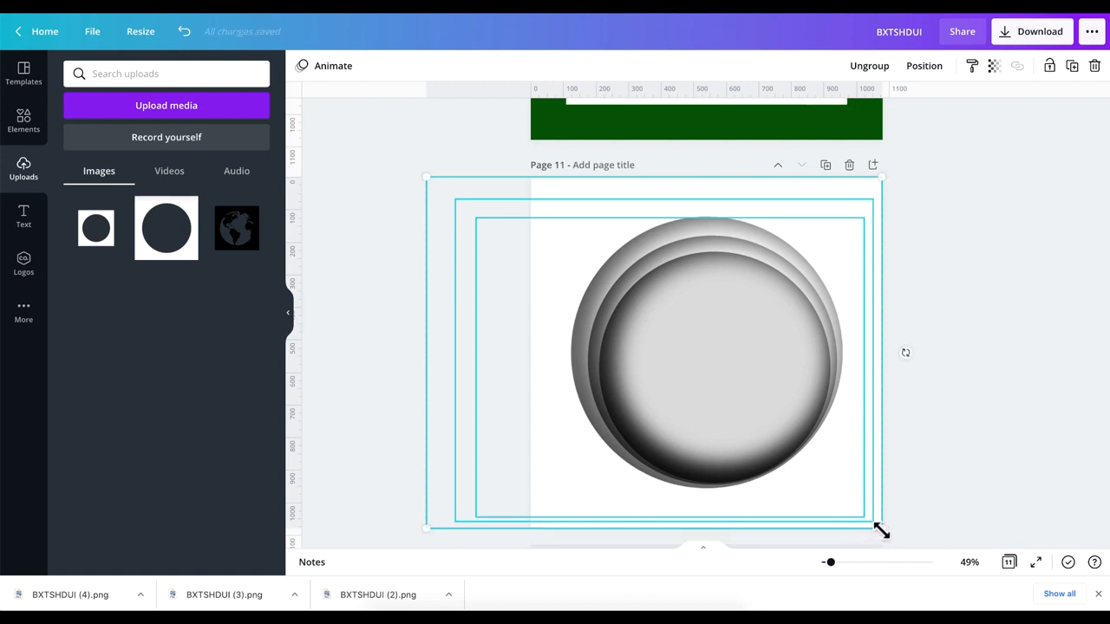
drag(880, 531, 855, 517)
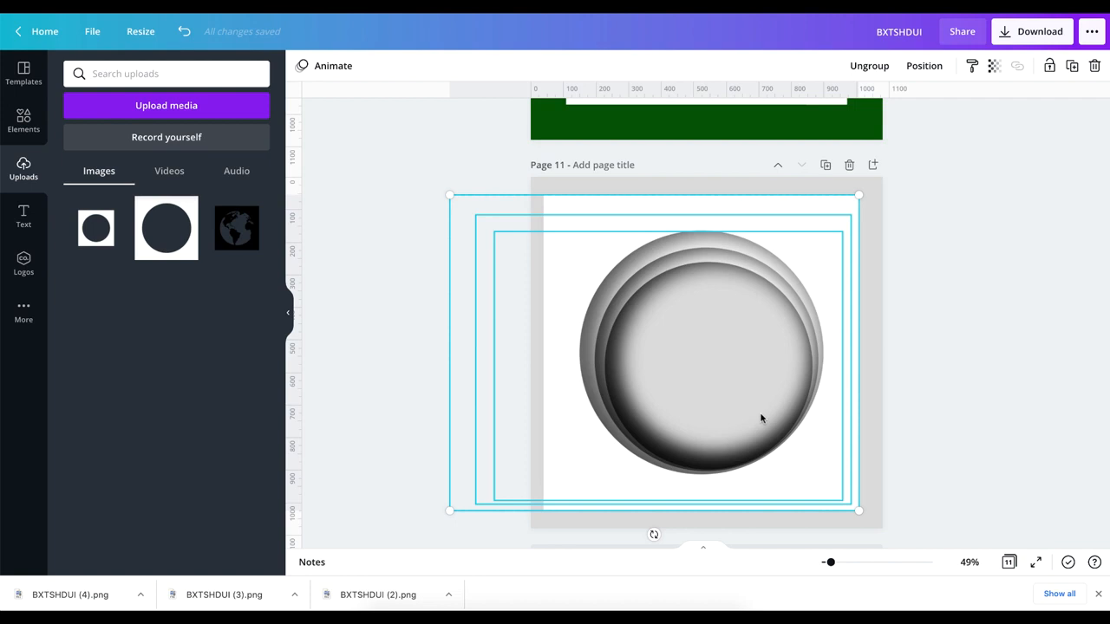
drag(761, 419, 769, 414)
click(969, 344)
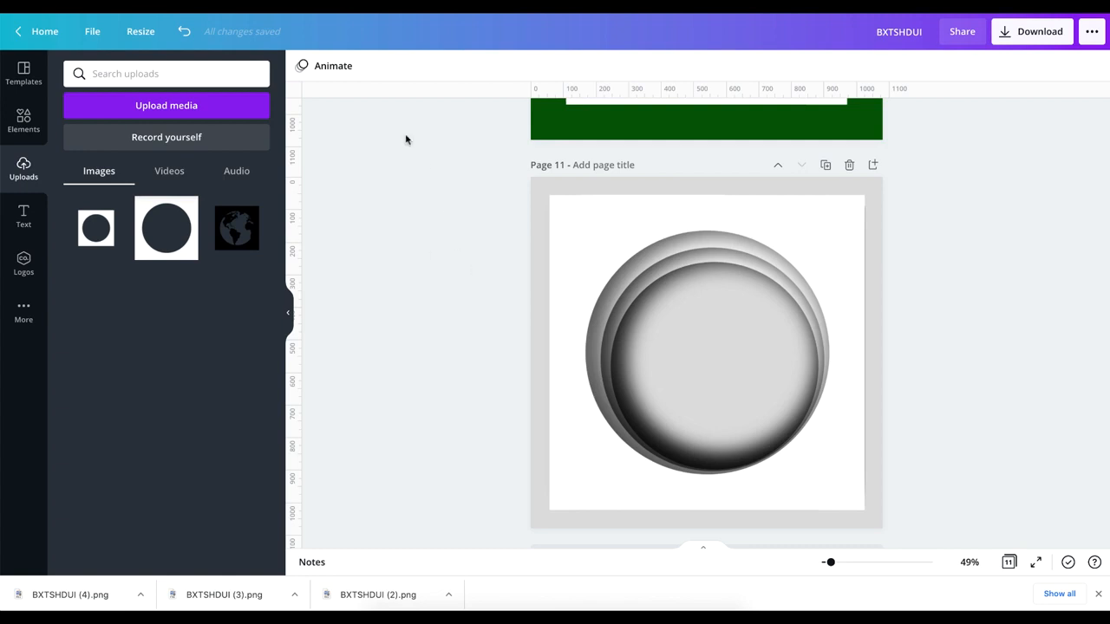
- Clear the forest search in the elements library and add a circular photo frame to page 11
click(28, 127)
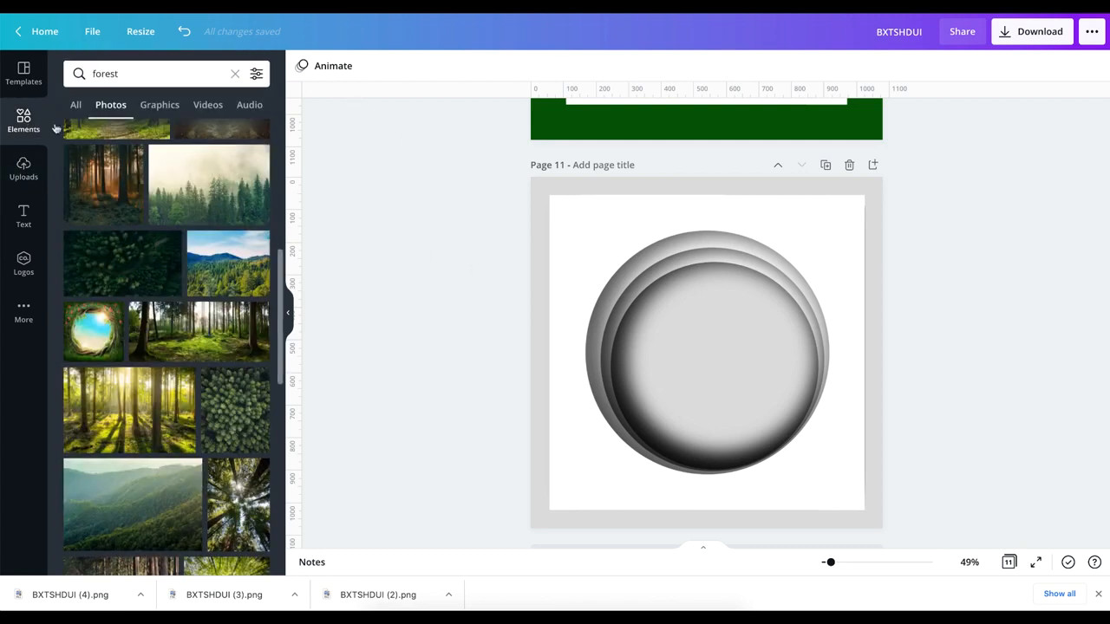
click(233, 74)
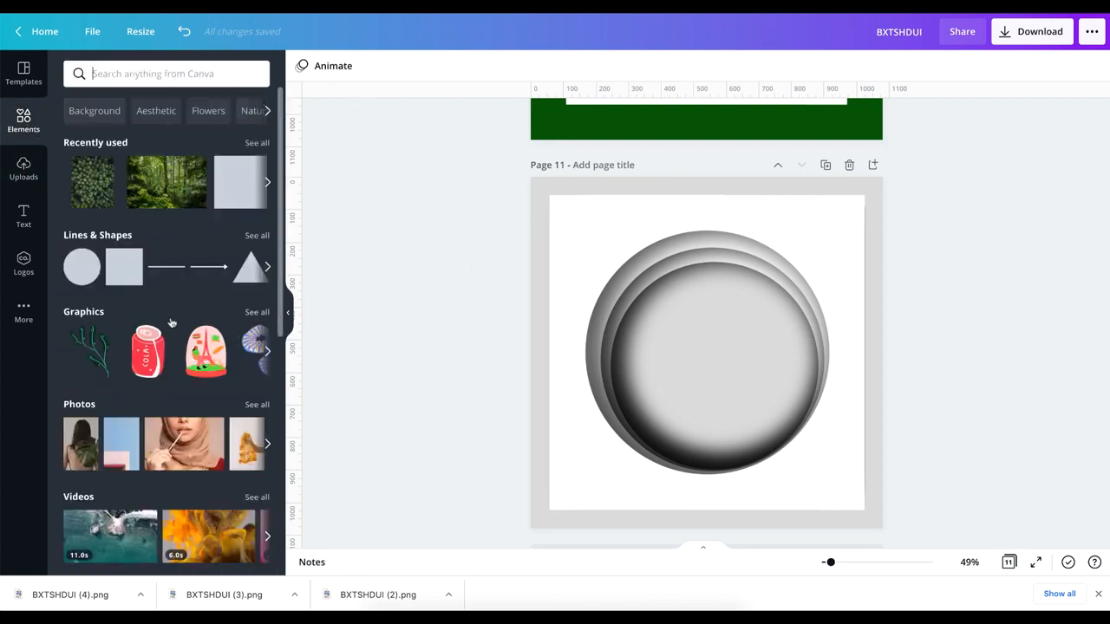
scroll(102, 425, down, 10)
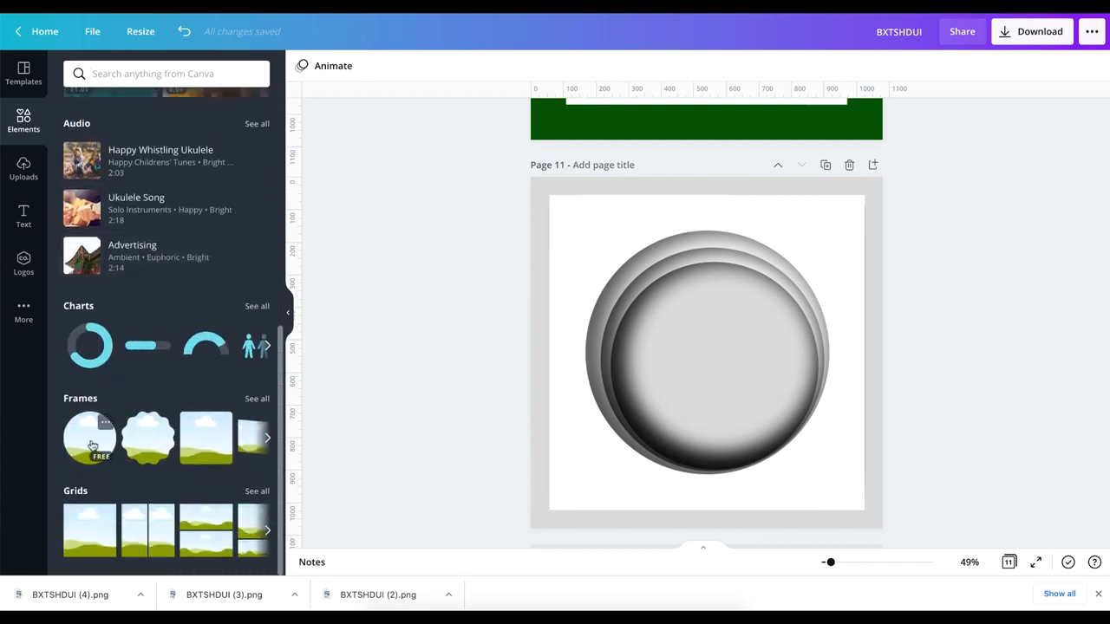
click(104, 425)
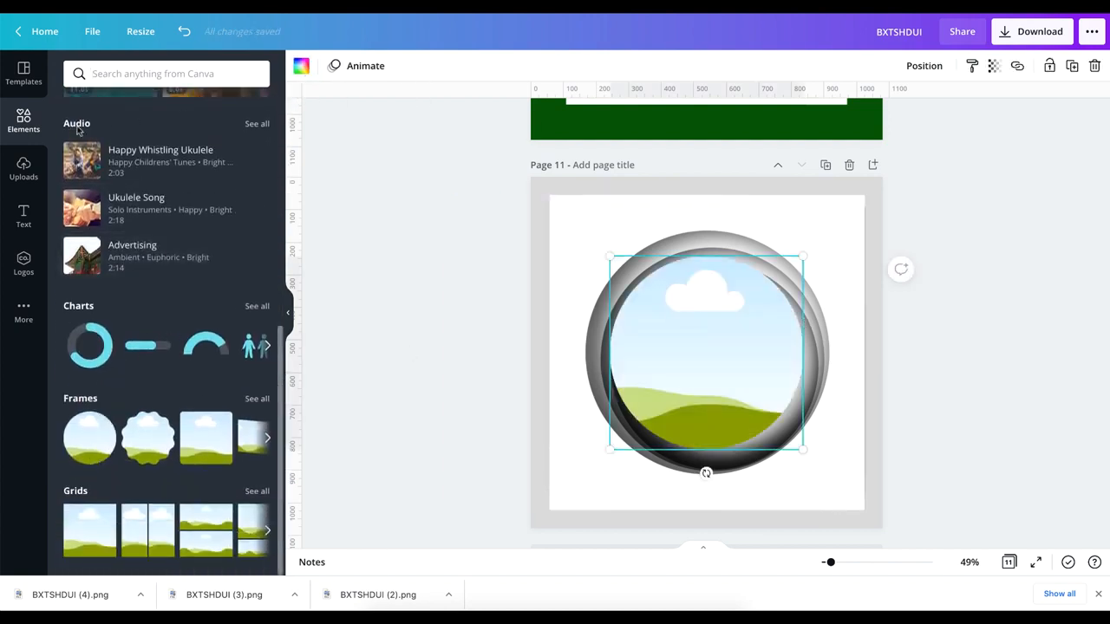
- Search the element photos for "landscape" and place the wooden pier sunset photo in the circular frame
click(23, 169)
click(23, 136)
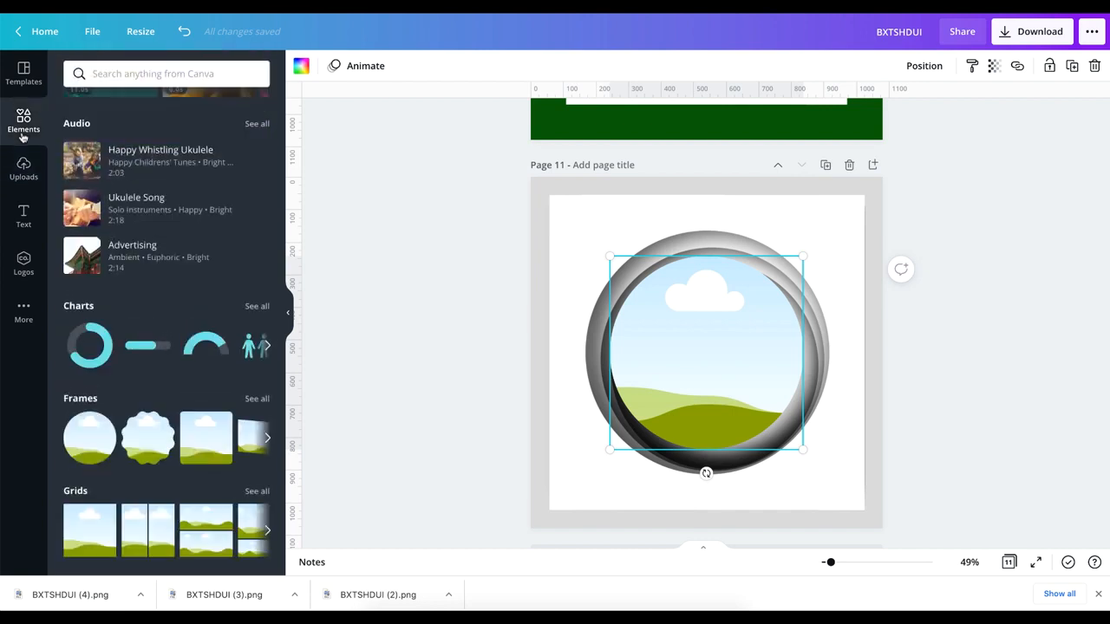
click(115, 75)
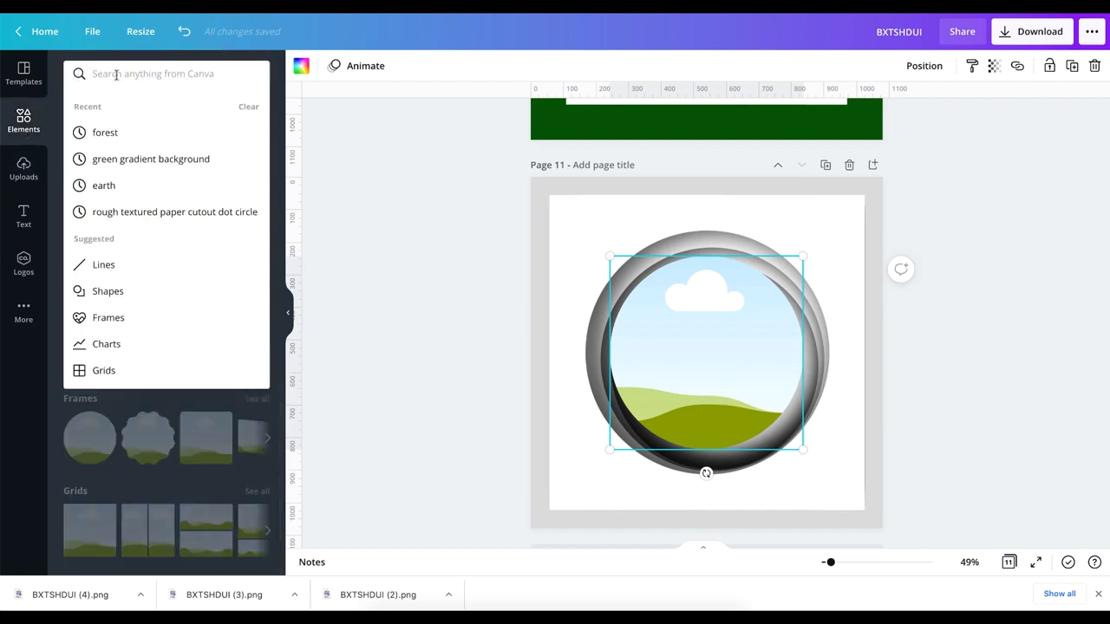
text(landscape)
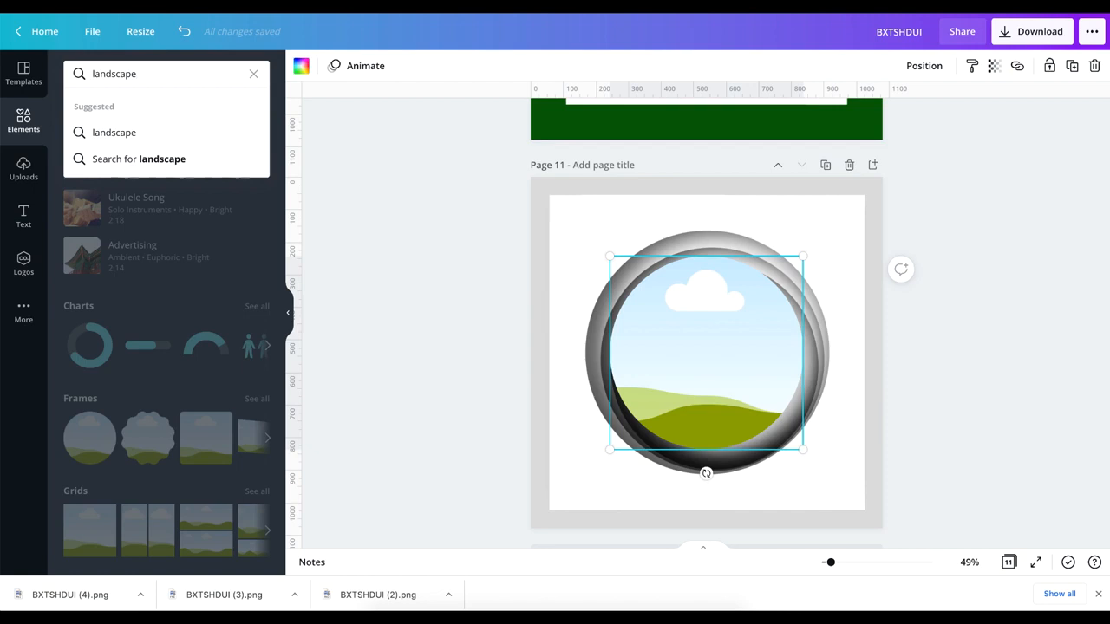
key(Return)
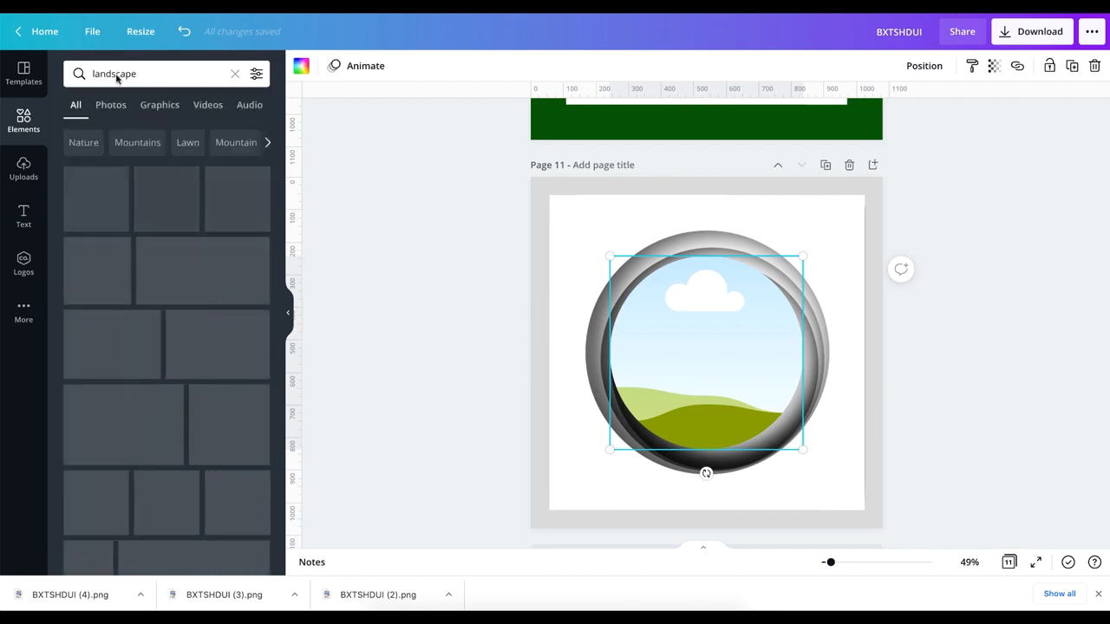
click(111, 104)
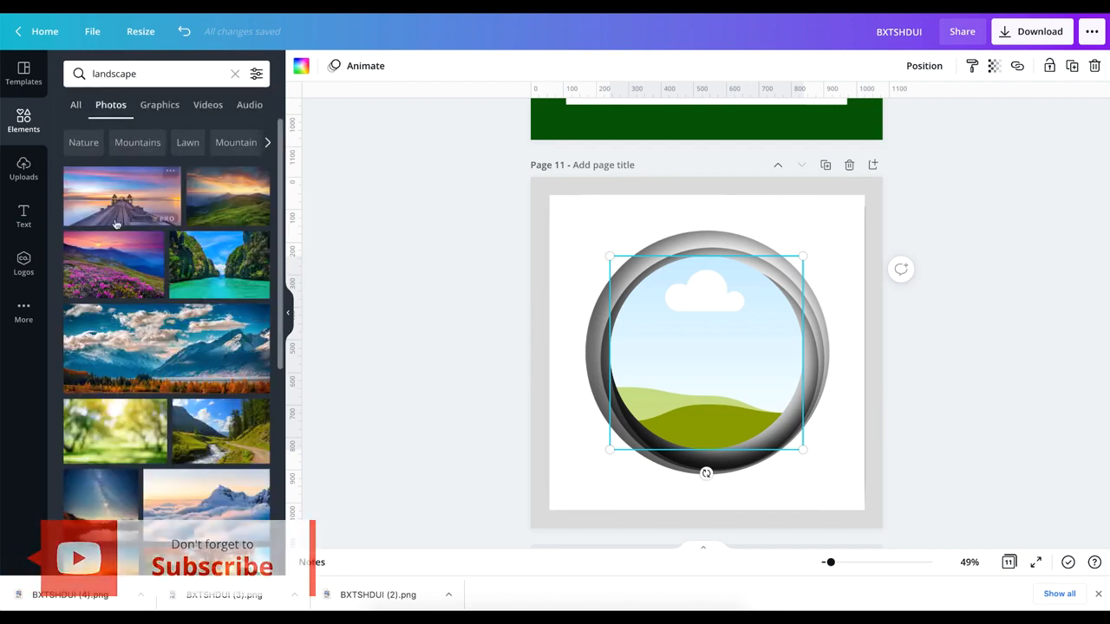
drag(114, 201, 737, 373)
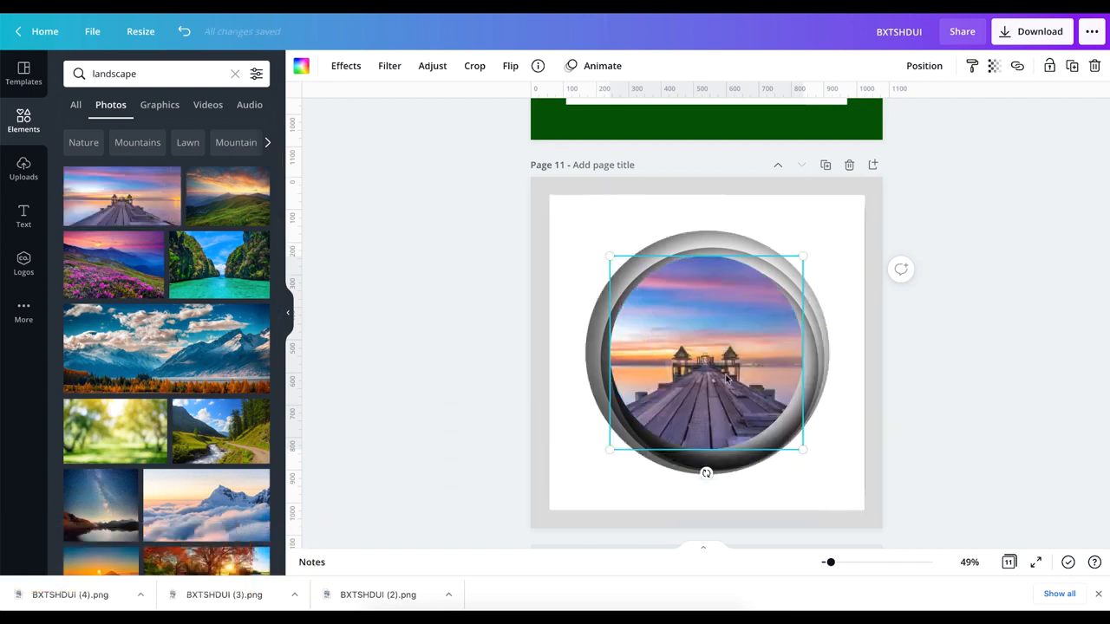
- Shrink the circular photo frame to about 570 by 570 and send it to the back
drag(799, 449, 799, 449)
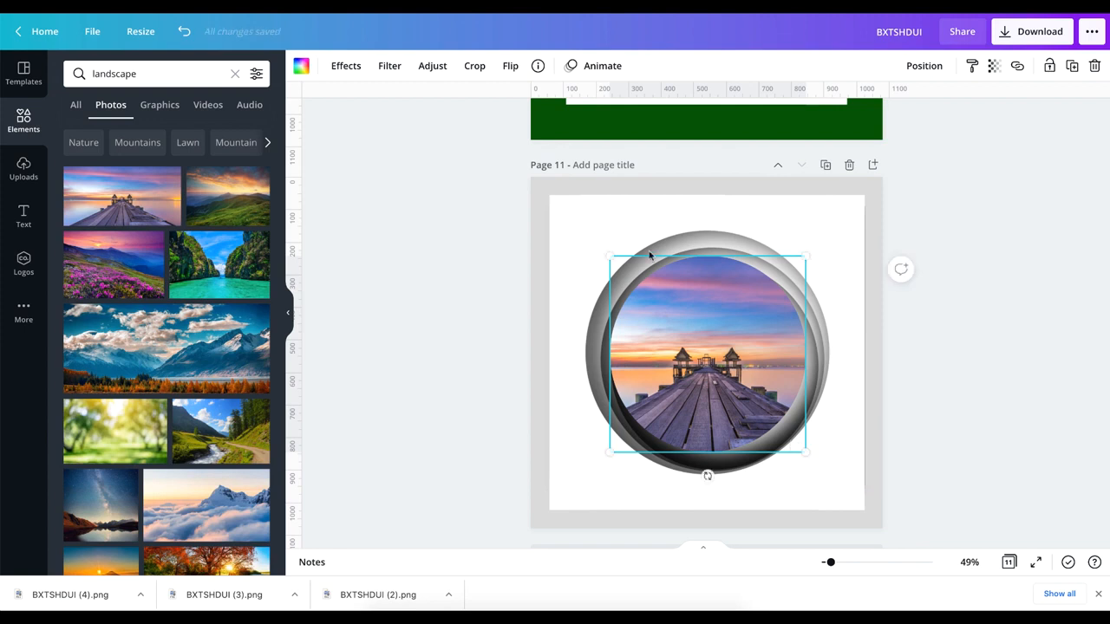
mouse_move(612, 256)
mouse_down()
mouse_move(691, 315)
mouse_move(628, 263)
mouse_up()
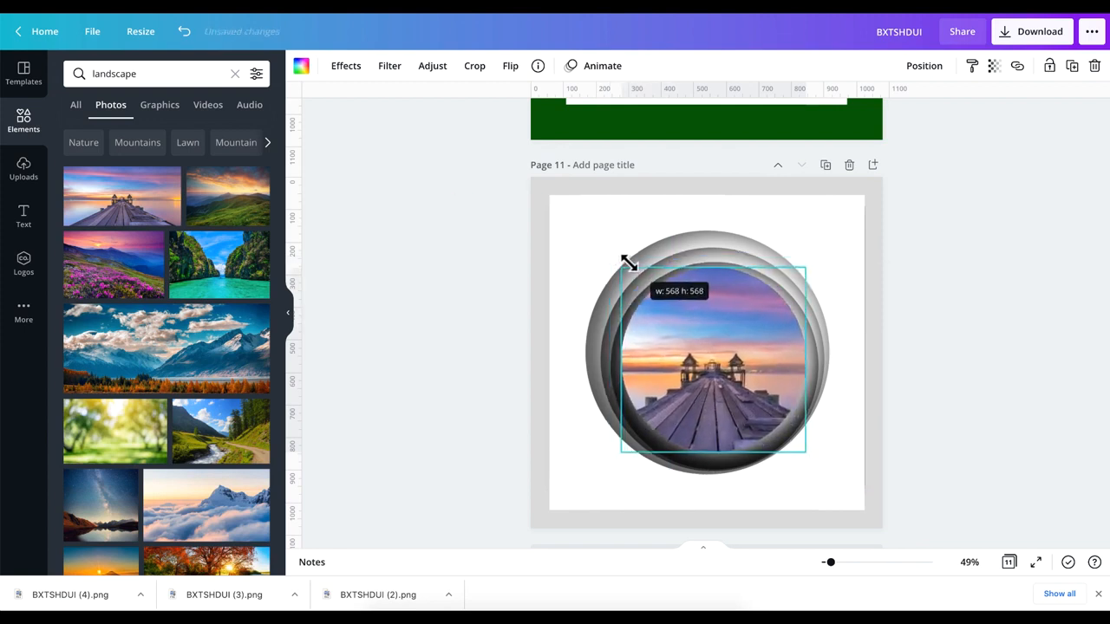
click(924, 68)
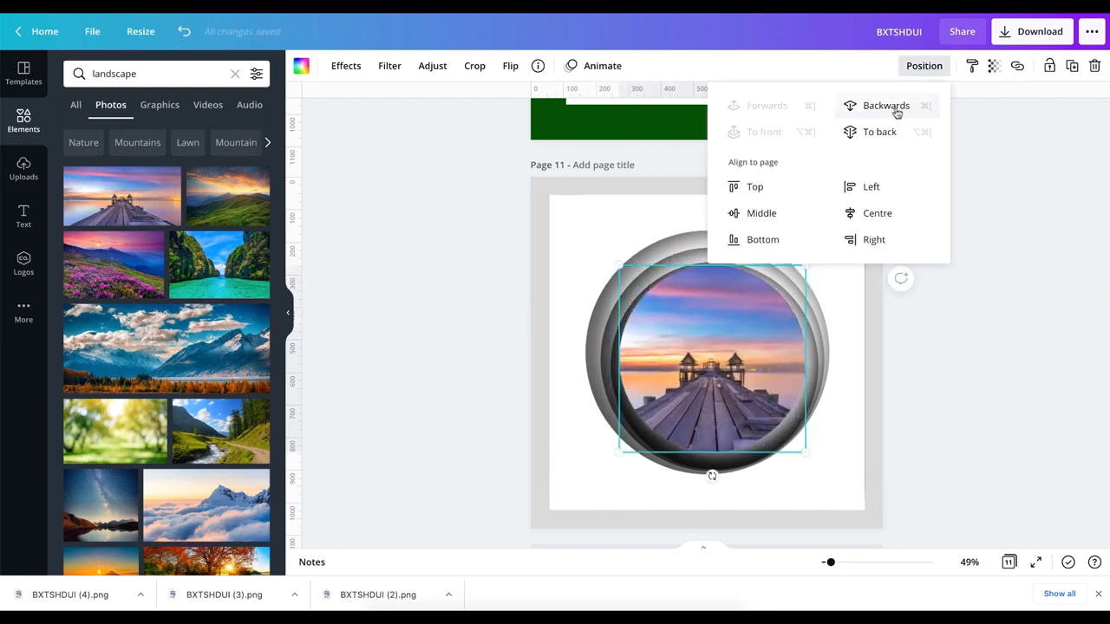
click(879, 132)
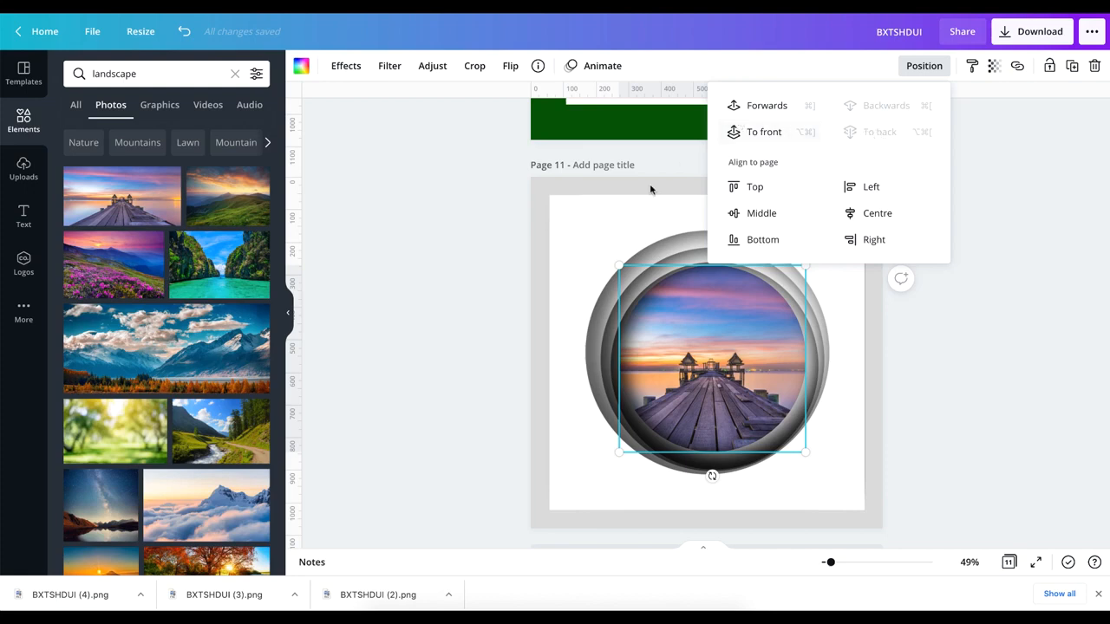
- Enlarge the pier photo frame from its corners until it completely fills the innermost opening behind the shadowed layers
scroll(651, 189, up, 8)
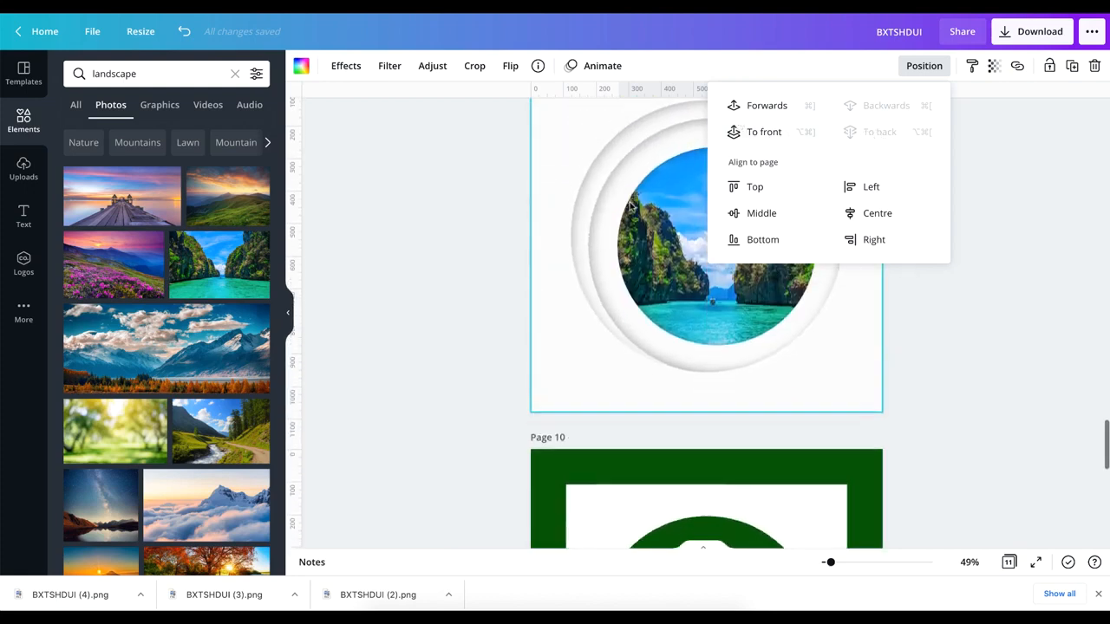
scroll(631, 206, down, 8)
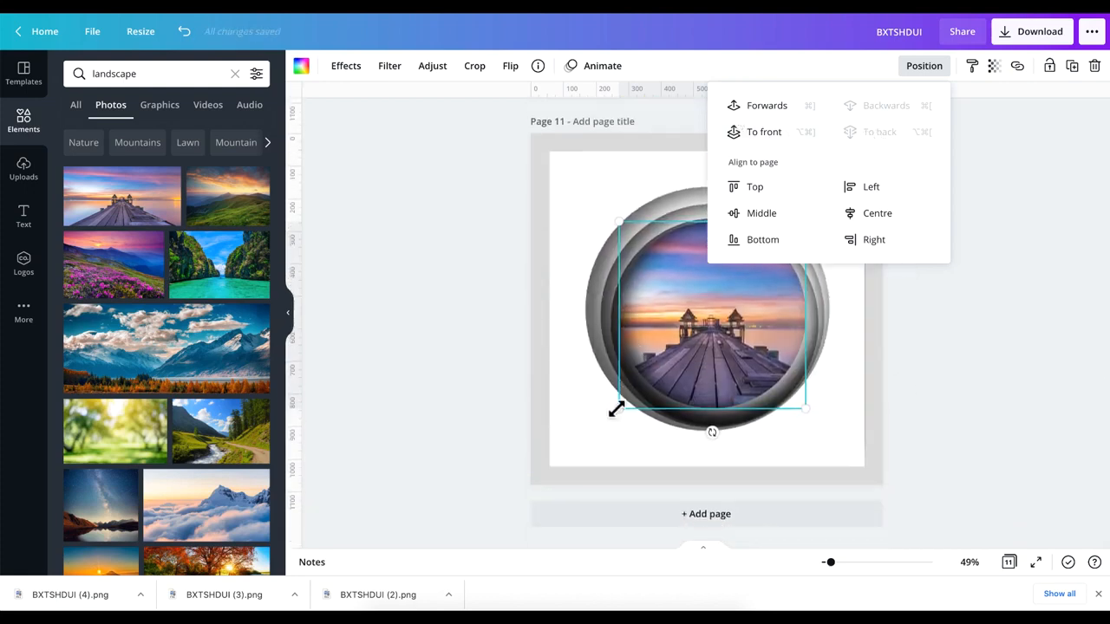
drag(616, 408, 615, 430)
drag(804, 218, 812, 214)
mouse_move(811, 423)
mouse_down()
mouse_move(820, 431)
mouse_move(812, 426)
mouse_up()
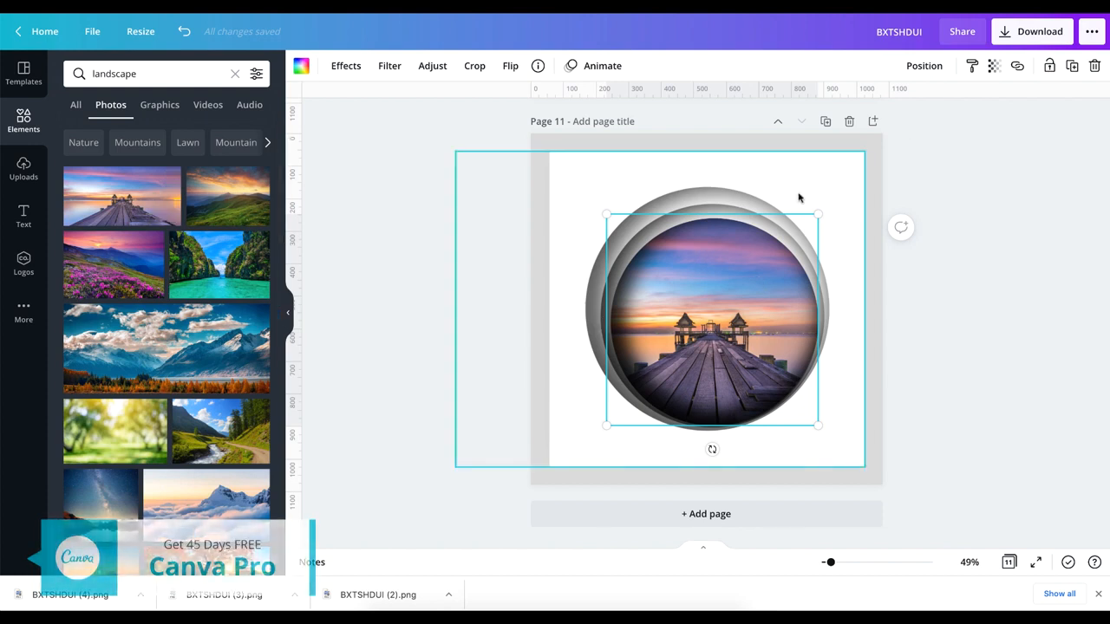
- Bring the circular frame to the front and swap its photo for the green hills, and finally for the rainbow landscape
click(921, 75)
click(753, 131)
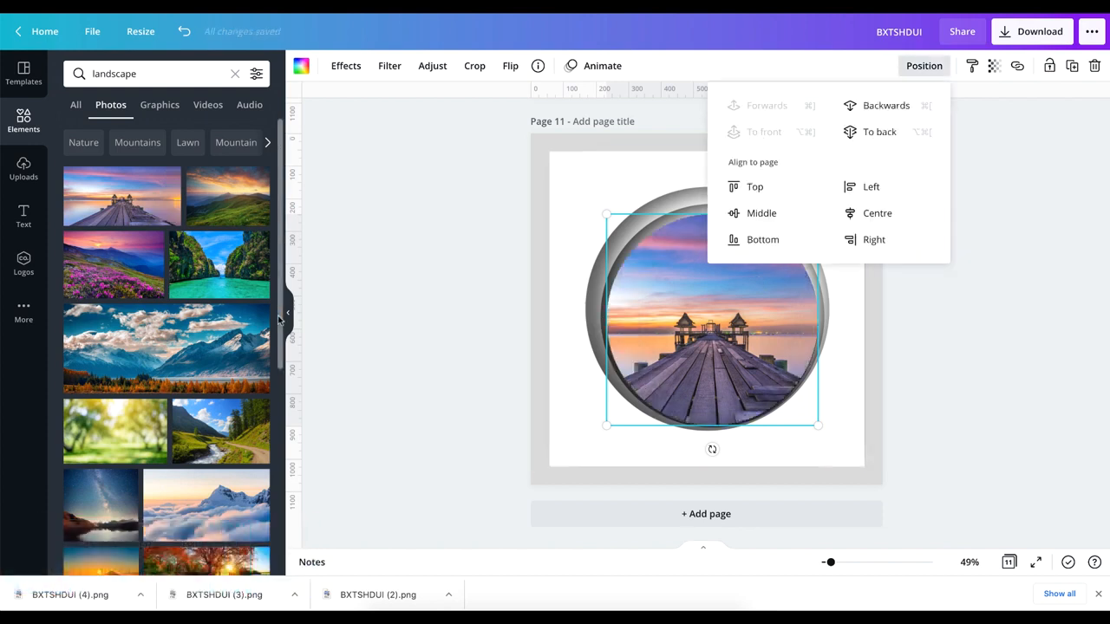
drag(227, 197, 720, 339)
scroll(260, 347, down, 3)
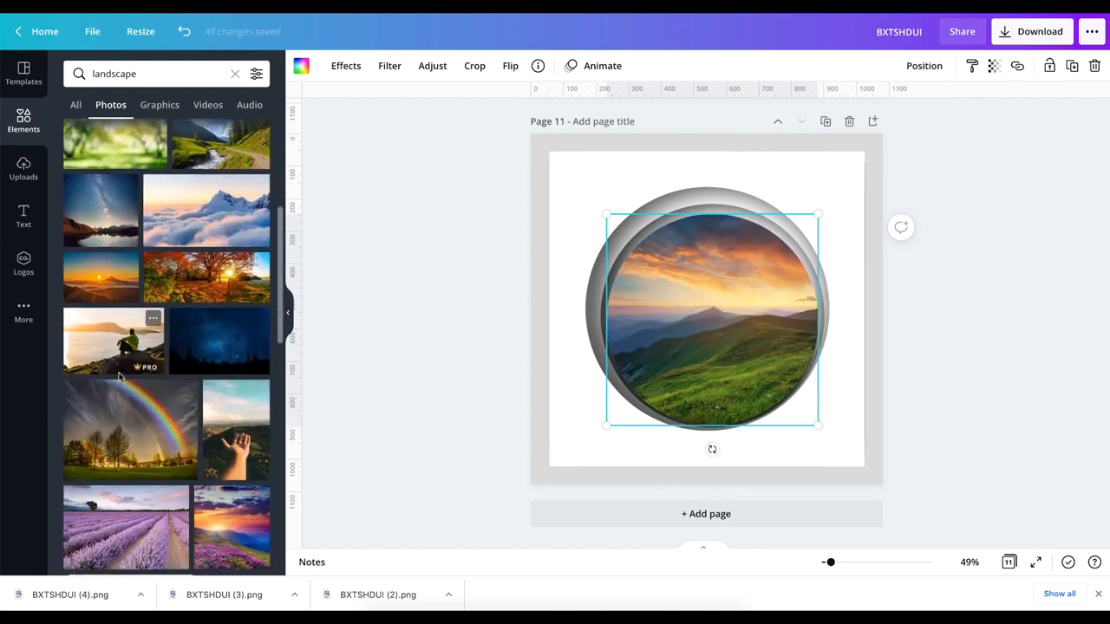
drag(459, 276, 729, 329)
drag(169, 458, 744, 329)
- Try to reposition the rainbow photo inside its circular frame and undo the changes
double_click(689, 344)
scroll(165, 399, down, 3)
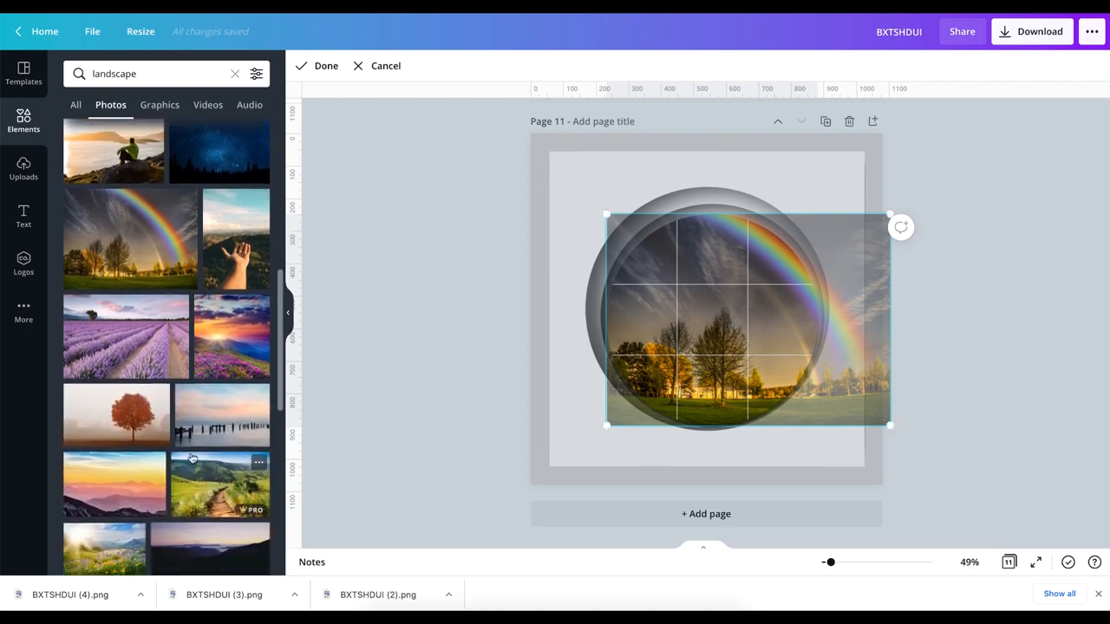
click(220, 484)
key(ctrl+z)
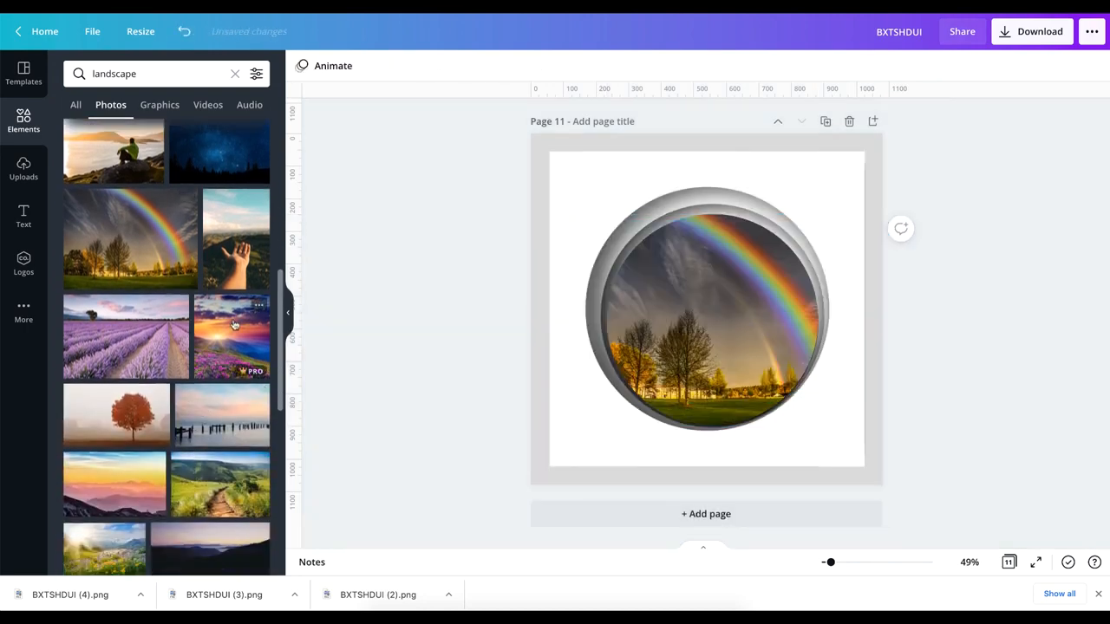
- Replace the rainbow photo in the circular frame with the sunset over pink flowers landscape, and send the frame to the back
drag(228, 346, 711, 275)
double_click(691, 314)
click(933, 270)
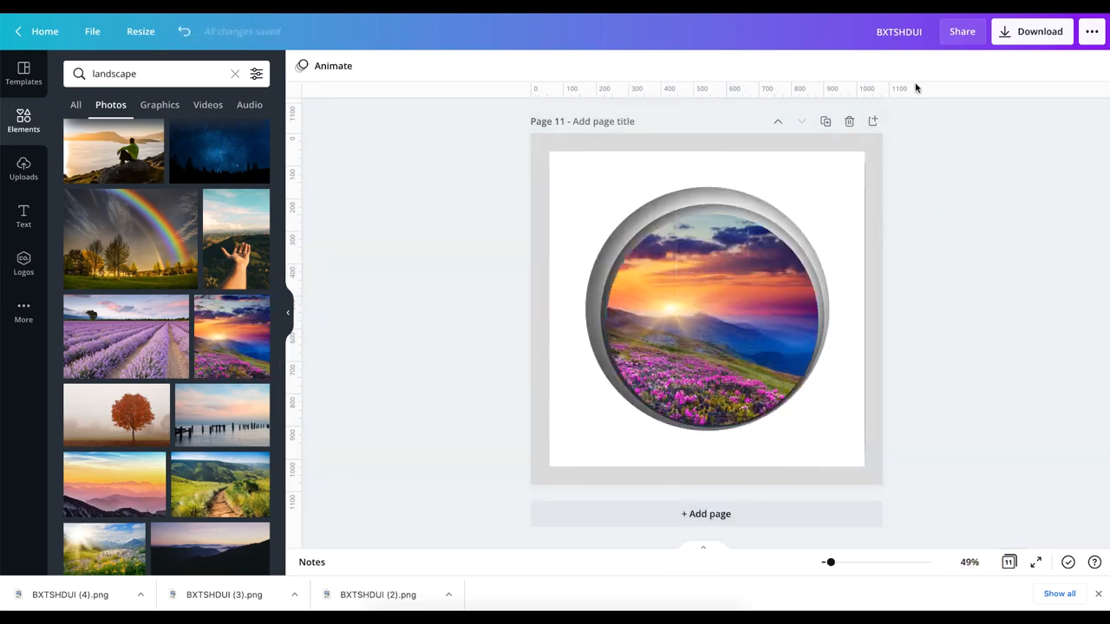
click(694, 300)
click(922, 72)
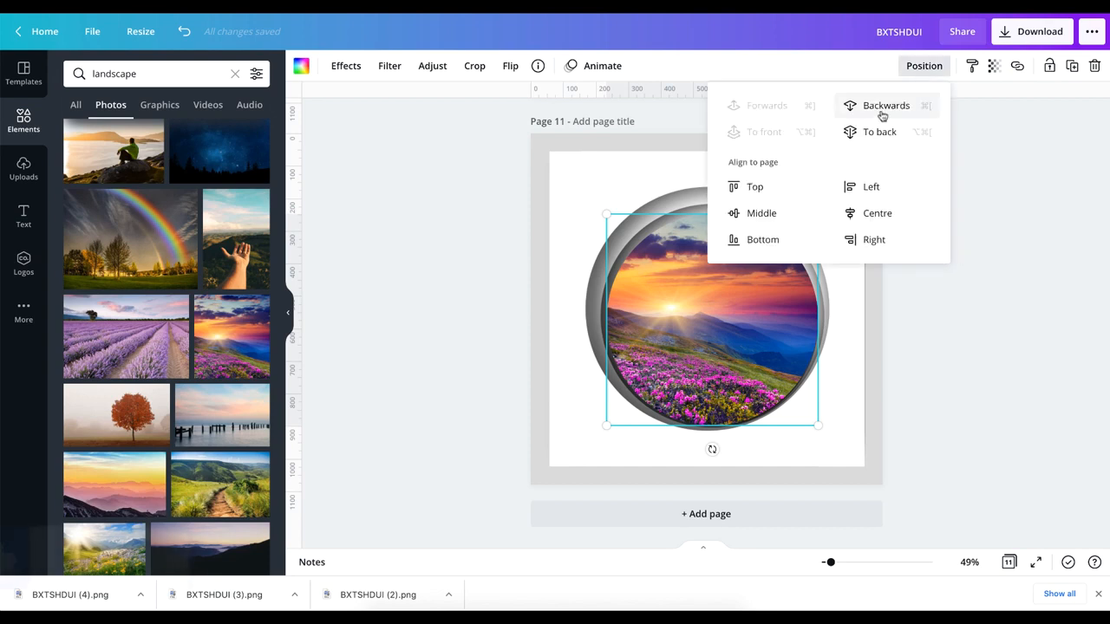
click(878, 132)
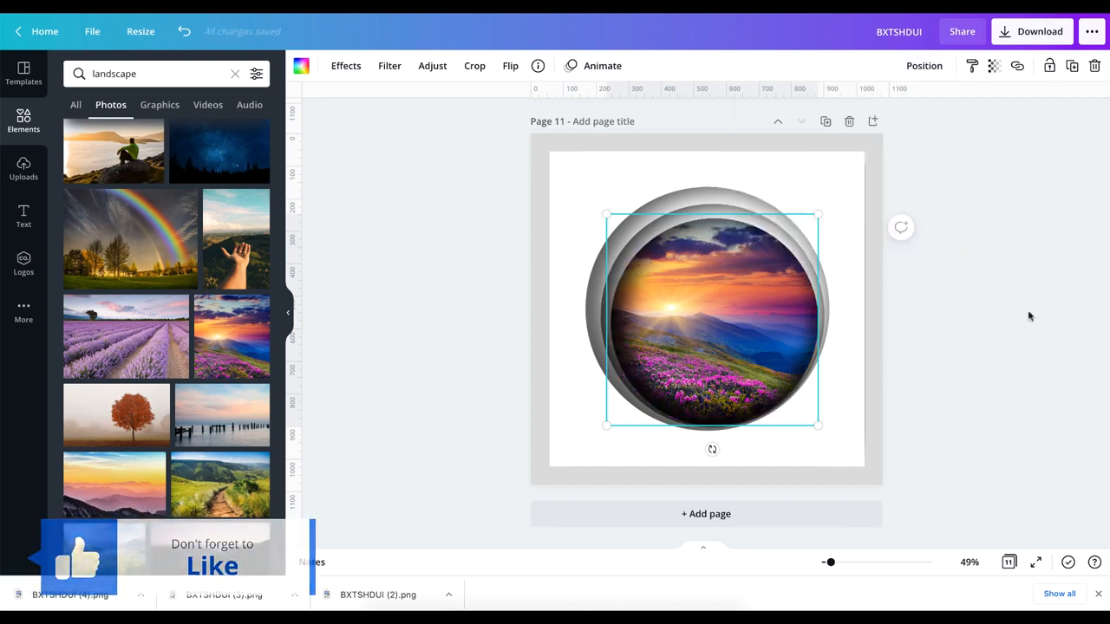
- Select all the cutout layers and the photo frame and enlarge them together until the white outer layer fills the page
key(ctrl+a)
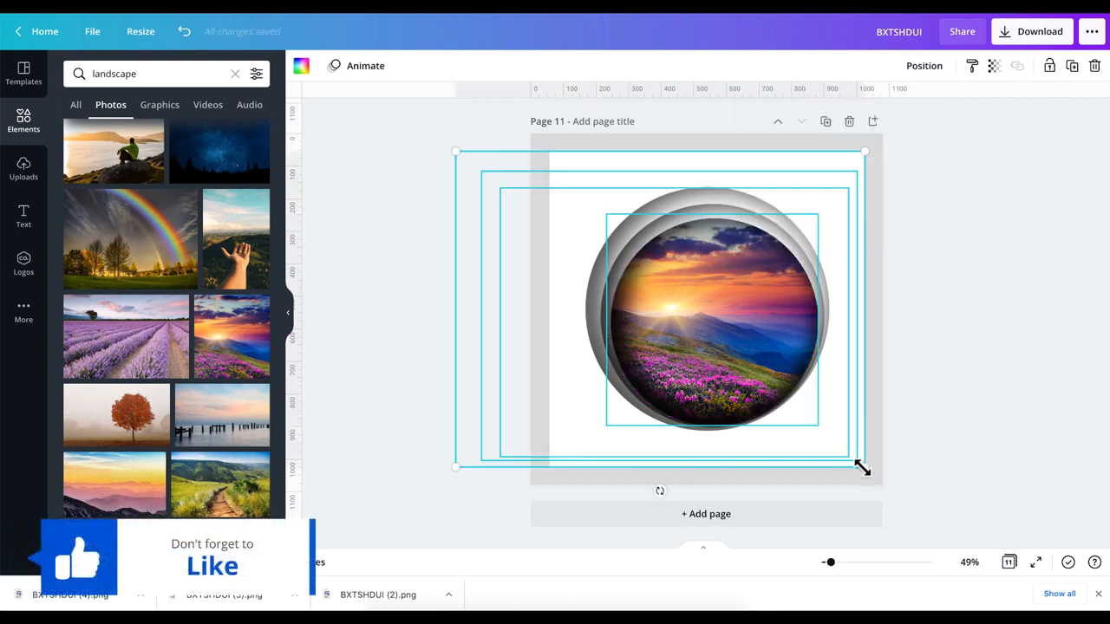
drag(865, 465, 879, 483)
drag(808, 436, 816, 437)
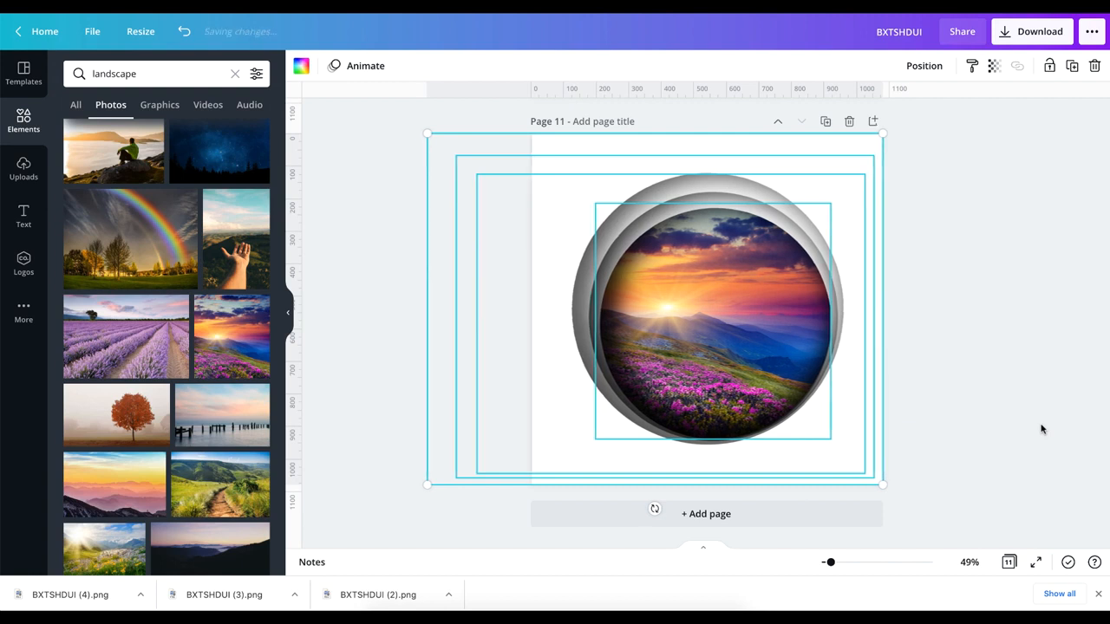
click(976, 322)
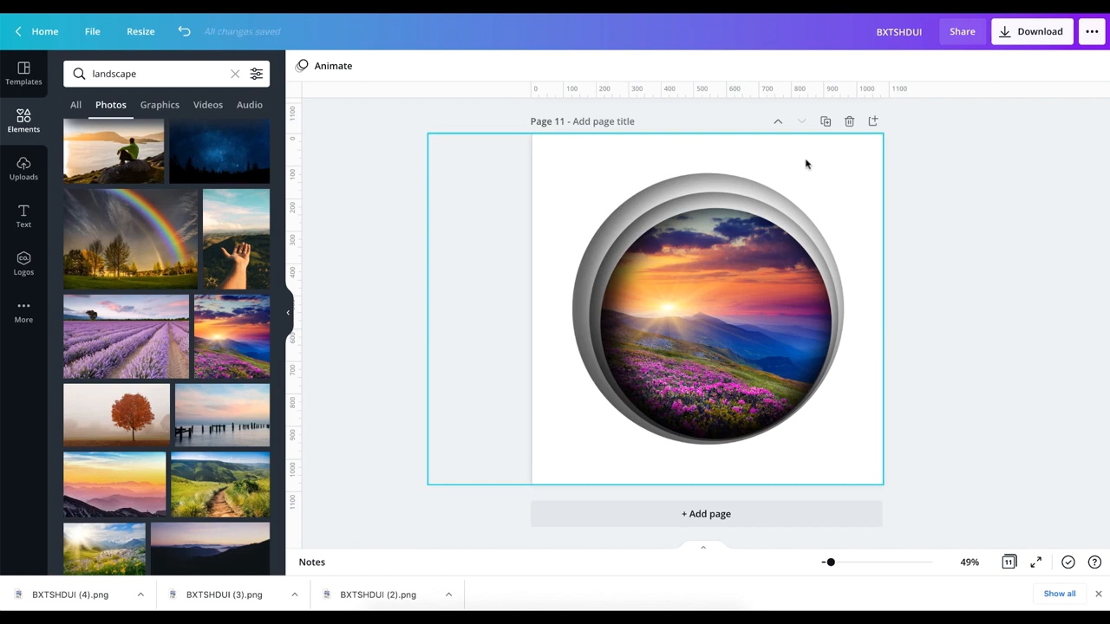
- Shrink the middle and innermost white cutout layers slightly from their upper-left corners to widen the visible shadowed rings
click(716, 211)
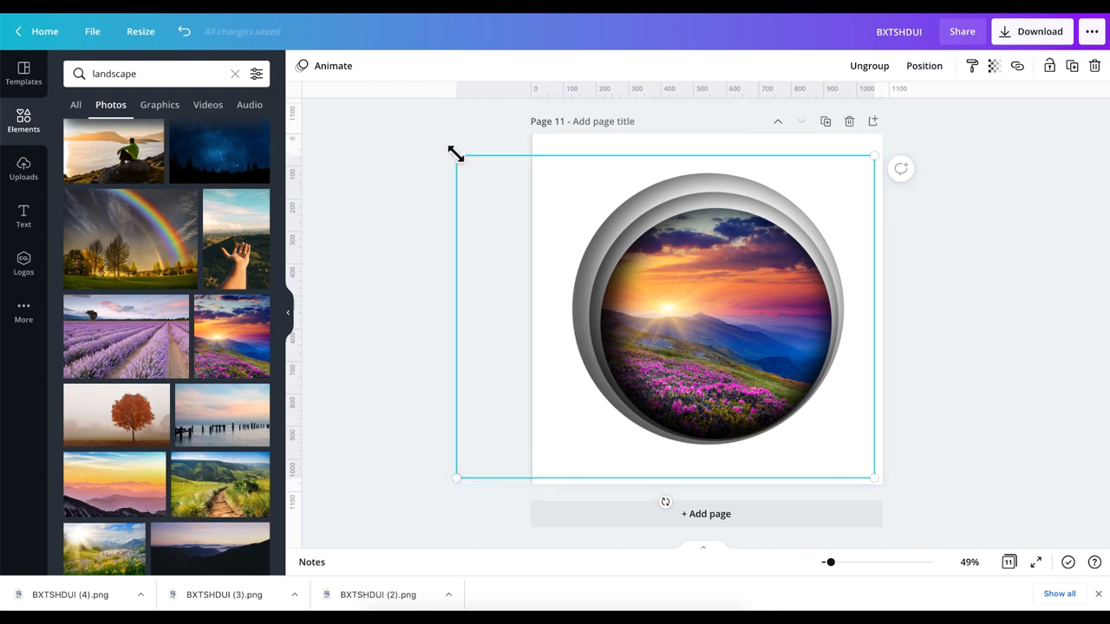
mouse_move(456, 153)
mouse_down()
mouse_move(478, 168)
mouse_move(464, 162)
mouse_up()
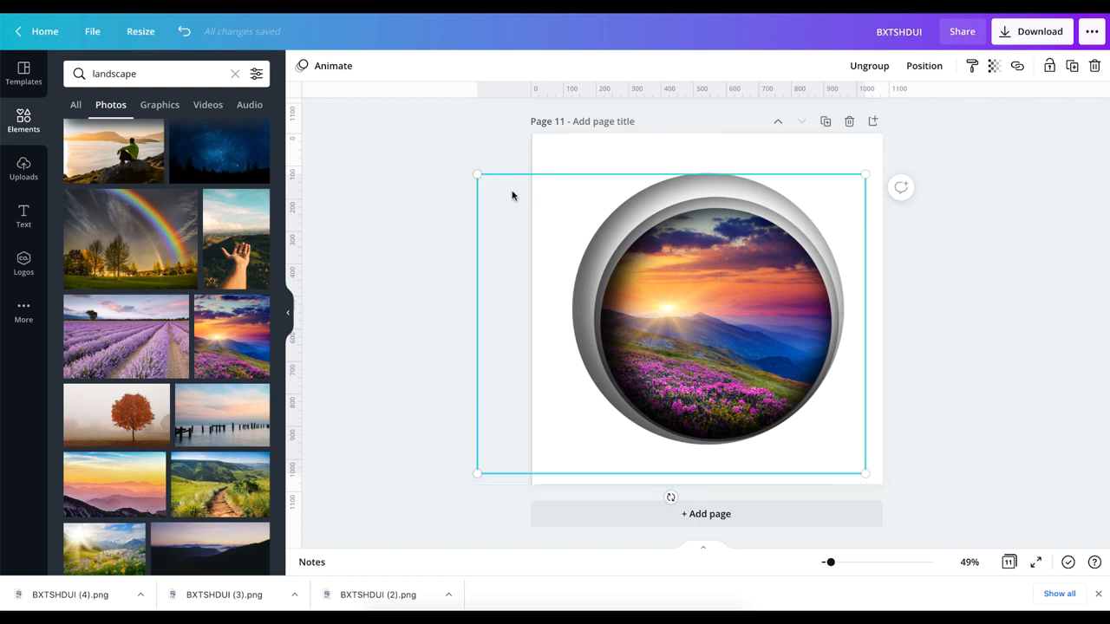
drag(476, 176, 491, 191)
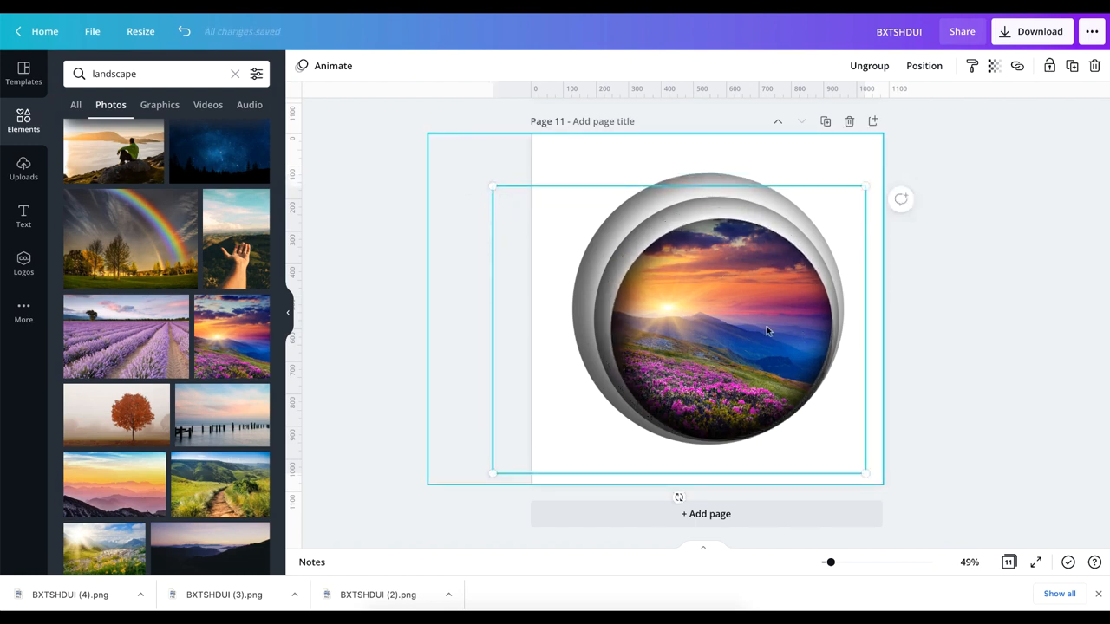
- Enlarge the sunset photo frame from its lower-right corner behind the innermost opening, and clear the selection
click(767, 326)
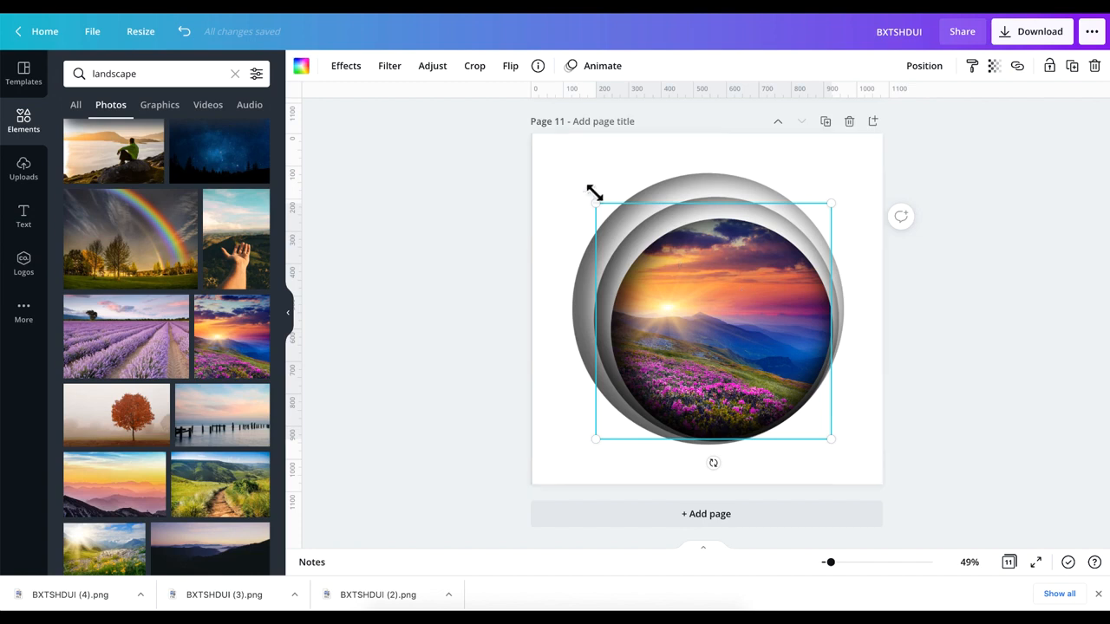
drag(831, 438, 863, 468)
double_click(838, 443)
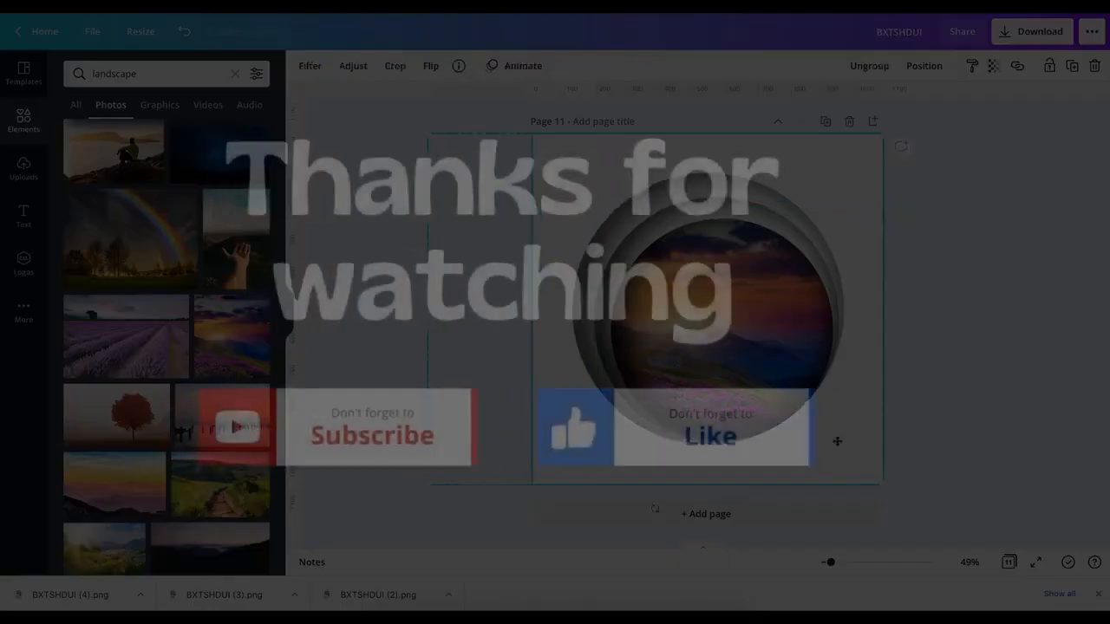
click(969, 402)
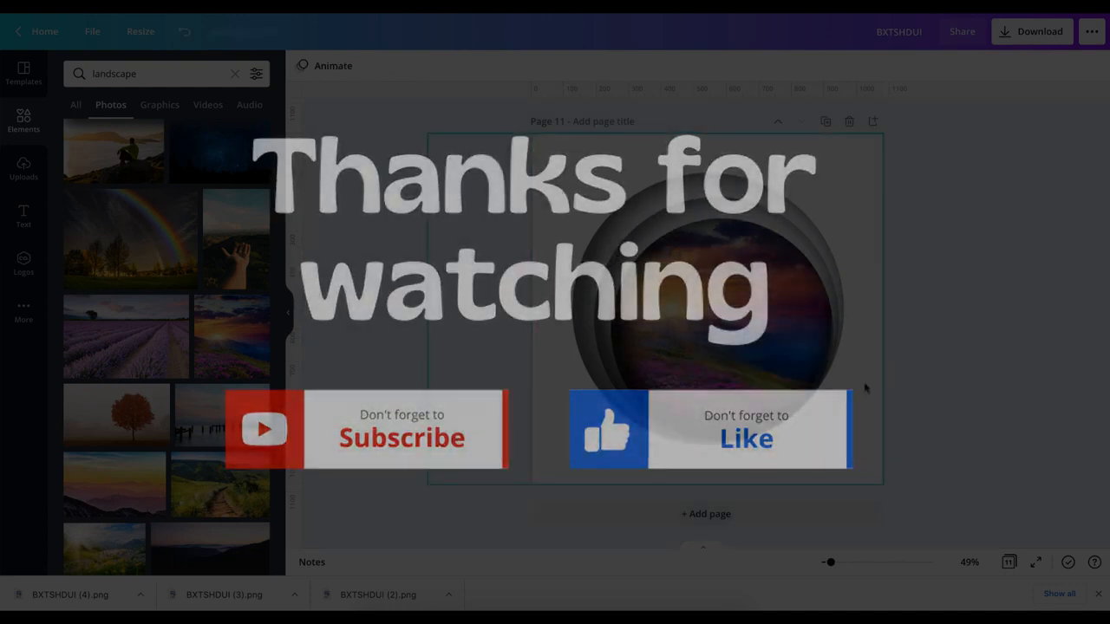